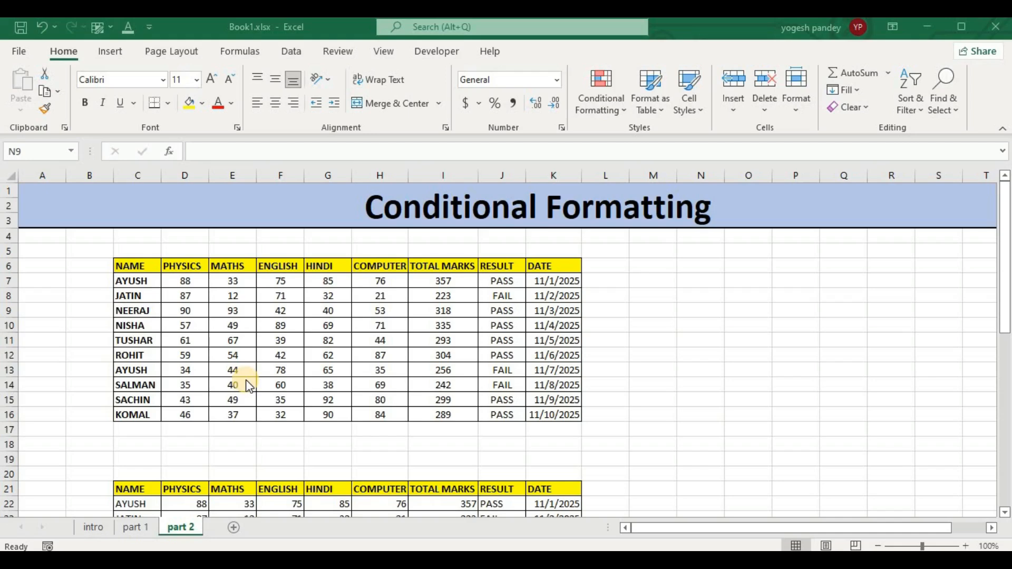
Review the formatted marks table on the part 1 sheet and the available conditional formatting icon sets.
{"action": "left_click", "coordinate": [137, 532]}
{"action": "left_click", "coordinate": [137, 524]}
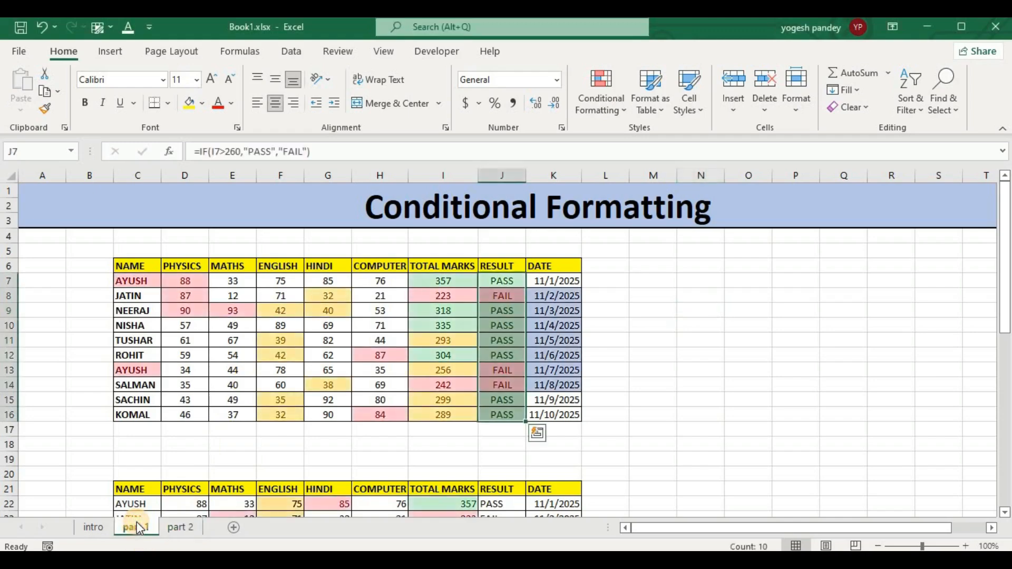
{"action": "left_click", "coordinate": [605, 110]}
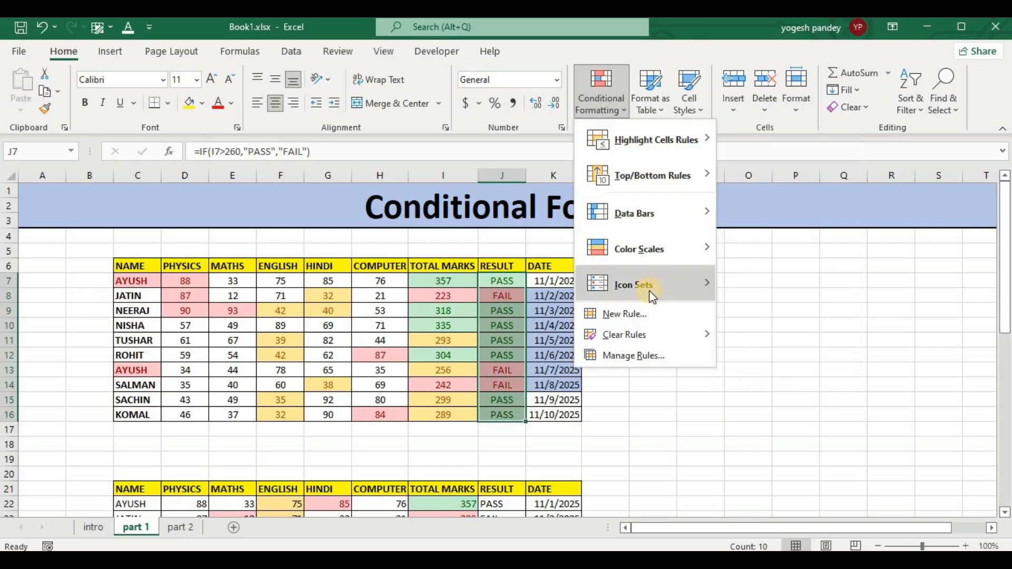
{"action": "mouse_move", "coordinate": [653, 296]}
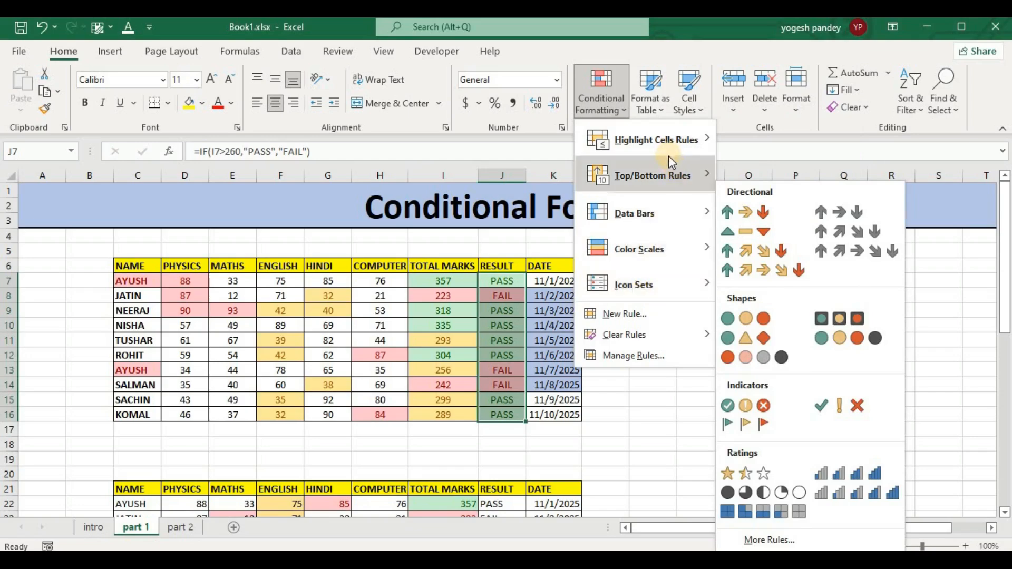
Read the conditional formatting introduction on the intro sheet and return to the part 2 sheet.
{"action": "left_click", "coordinate": [98, 530]}
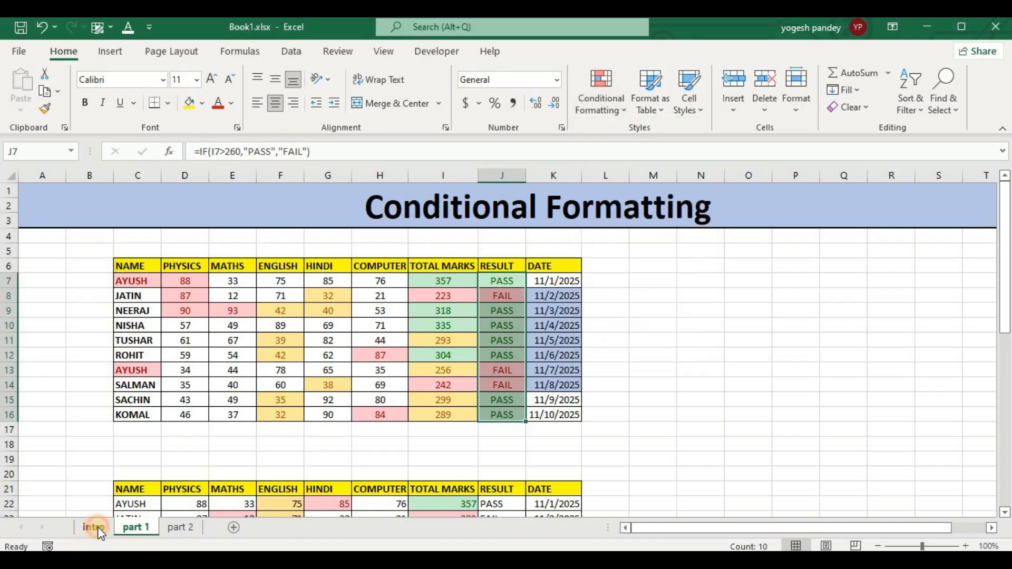
{"action": "left_click", "coordinate": [99, 530]}
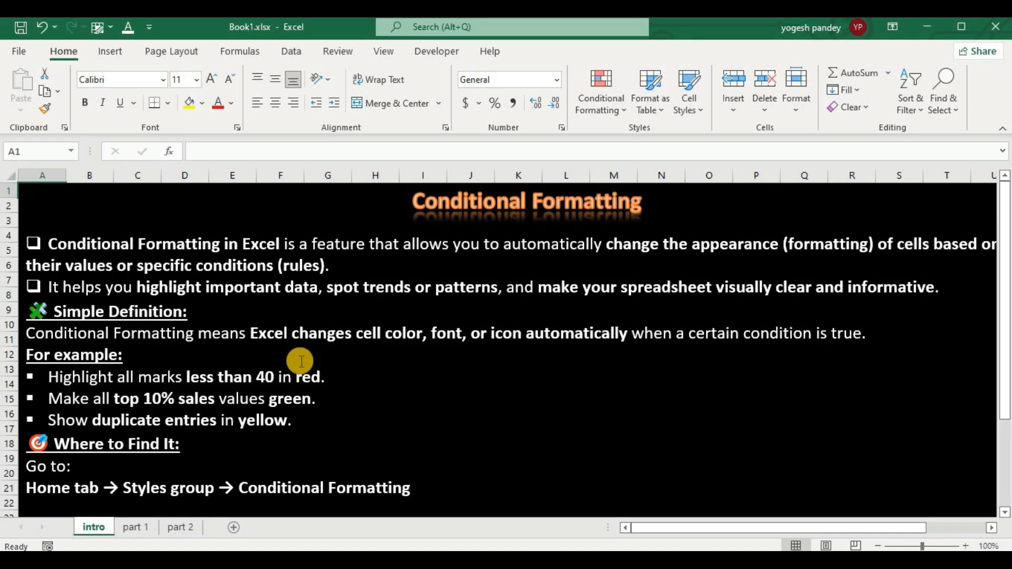
{"action": "left_click", "coordinate": [181, 528]}
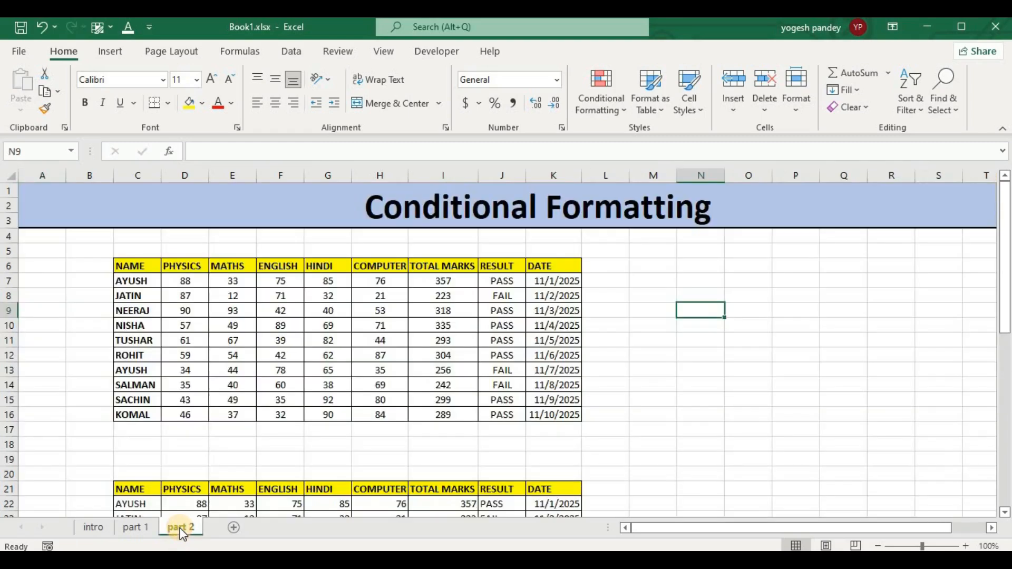
Examine the conditional formatting commands for new, cleared and managed rules, including the Clear Rules options for cells J13:M13.
{"action": "left_click", "coordinate": [617, 106]}
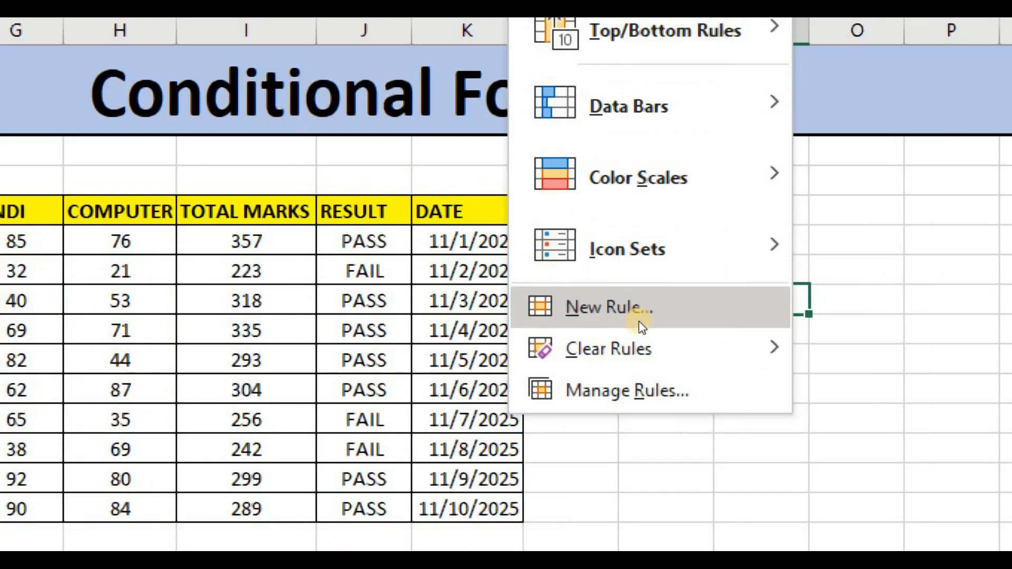
{"action": "mouse_move", "coordinate": [659, 344]}
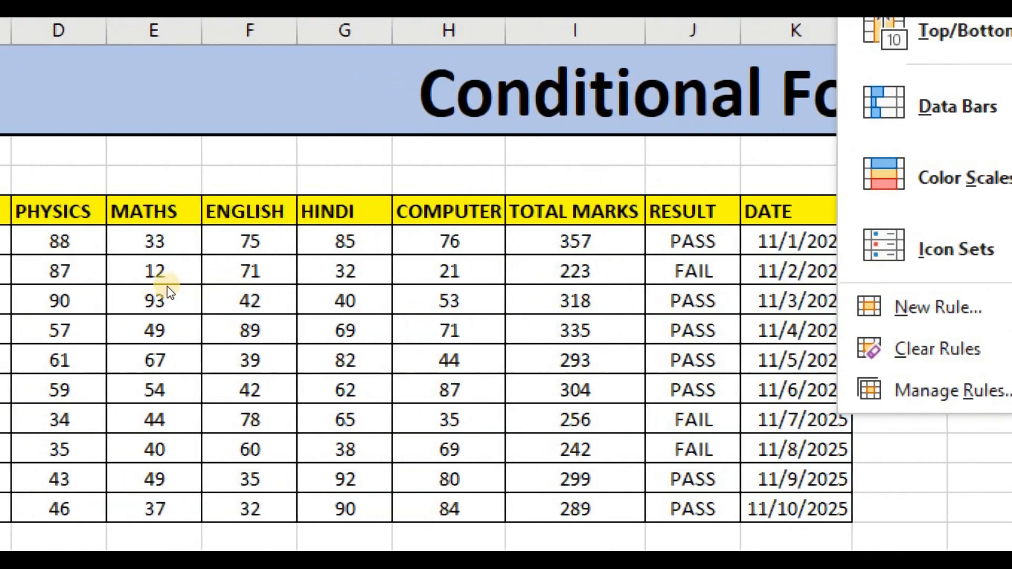
{"action": "left_click", "coordinate": [82, 274]}
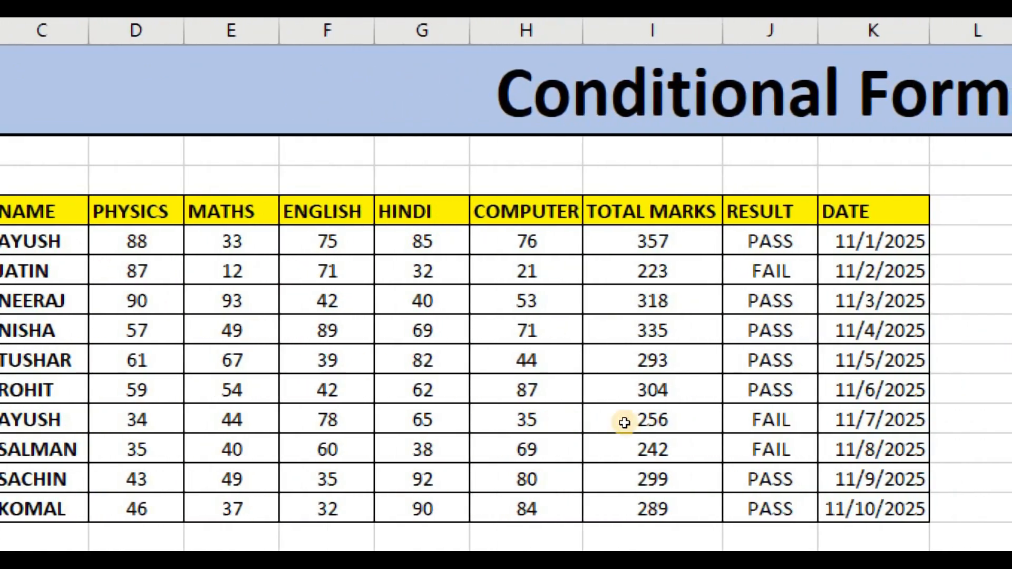
{"action": "left_click_drag", "start_coordinate": [856, 418], "coordinate": [548, 419]}
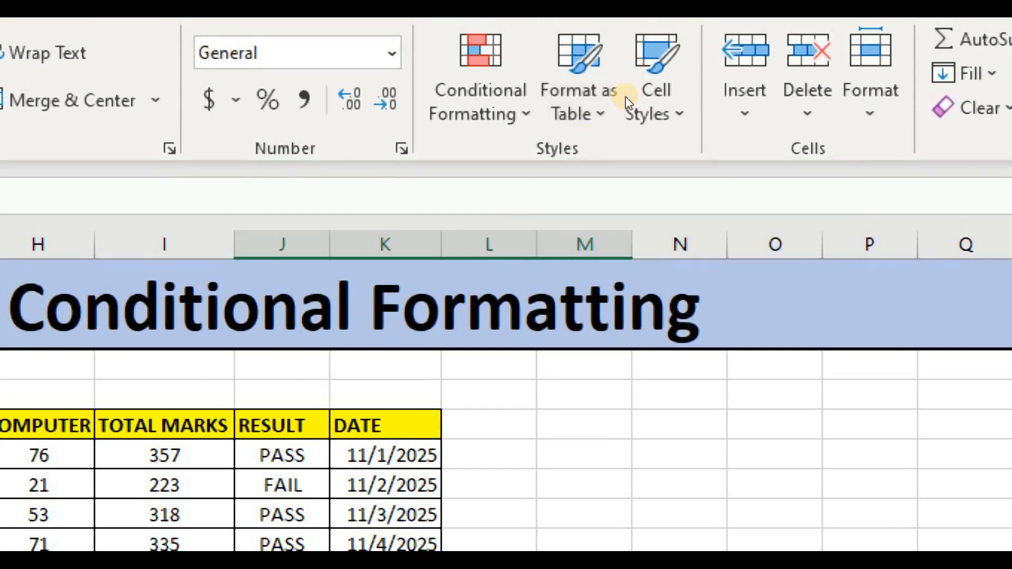
{"action": "left_click", "coordinate": [488, 85]}
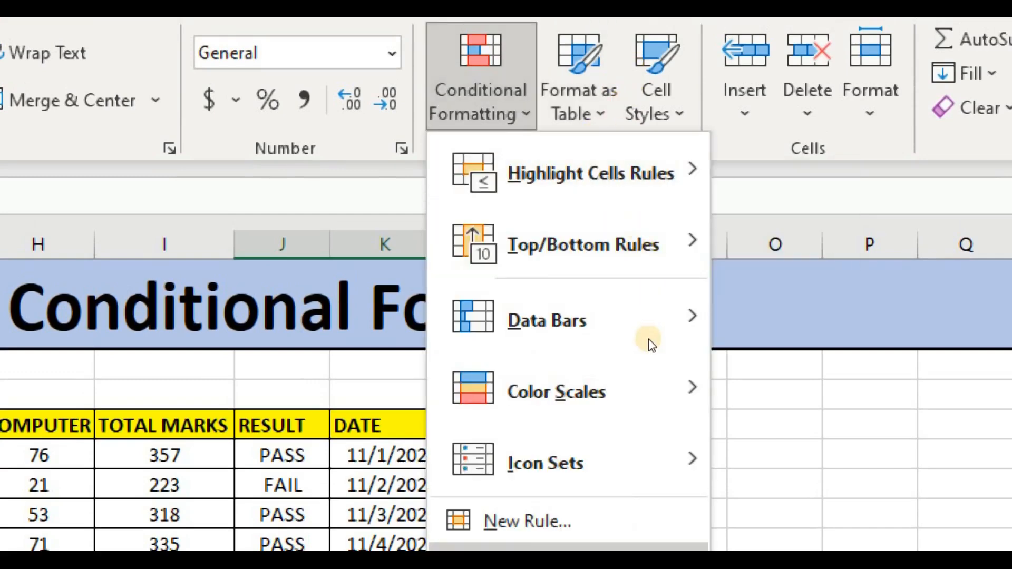
{"action": "mouse_move", "coordinate": [548, 530]}
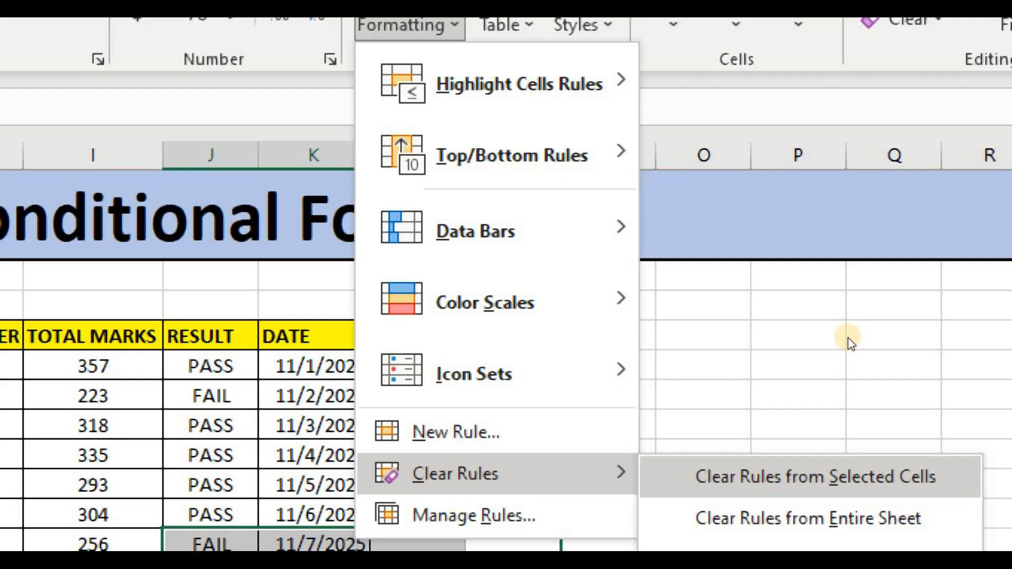
{"action": "key", "text": "Down"}
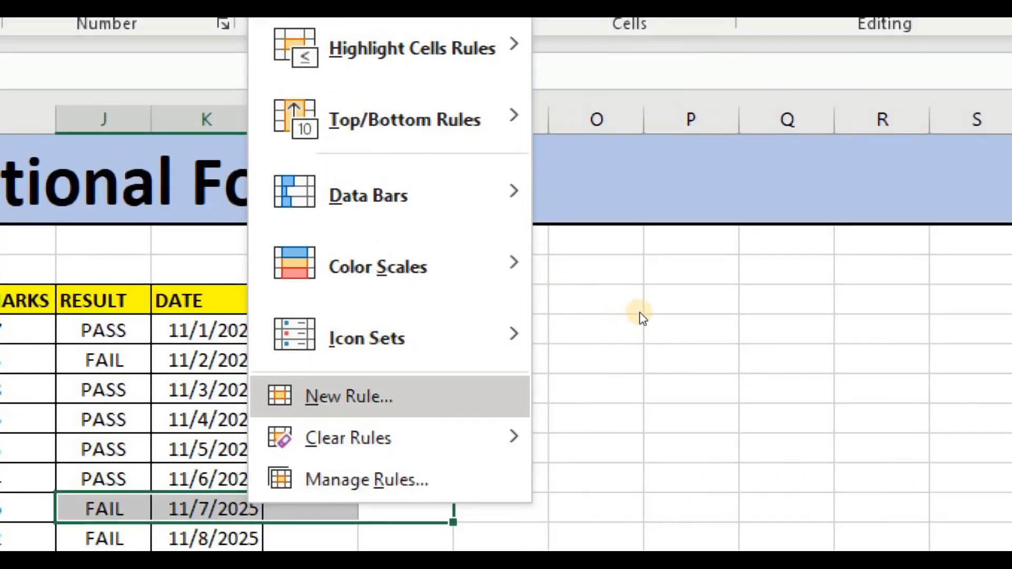
Open a new formatting rule, examine each of the six rule types with its settings, and cancel without creating a rule.
{"action": "left_click", "coordinate": [348, 397]}
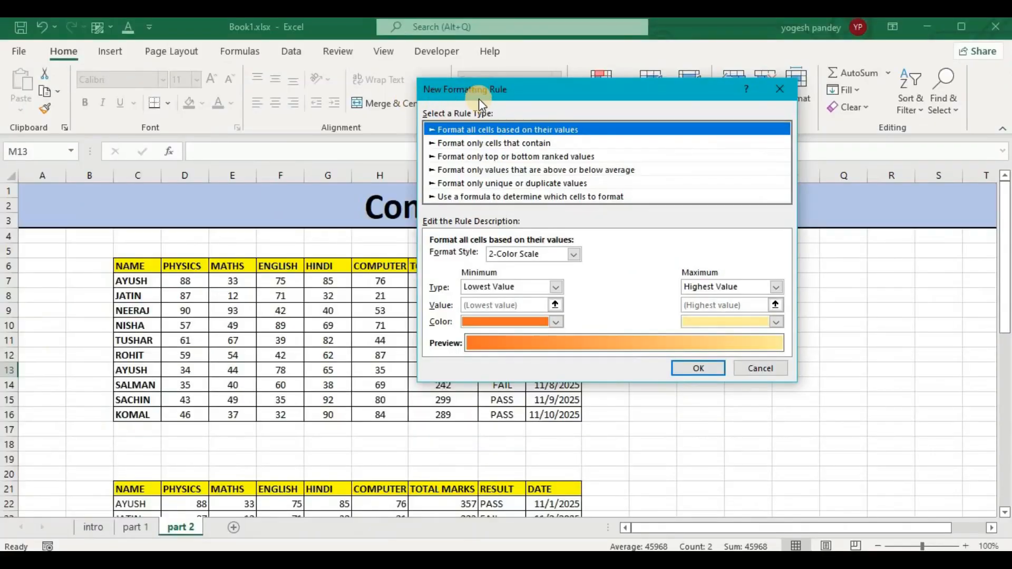
{"action": "left_click_drag", "start_coordinate": [543, 93], "coordinate": [505, 140]}
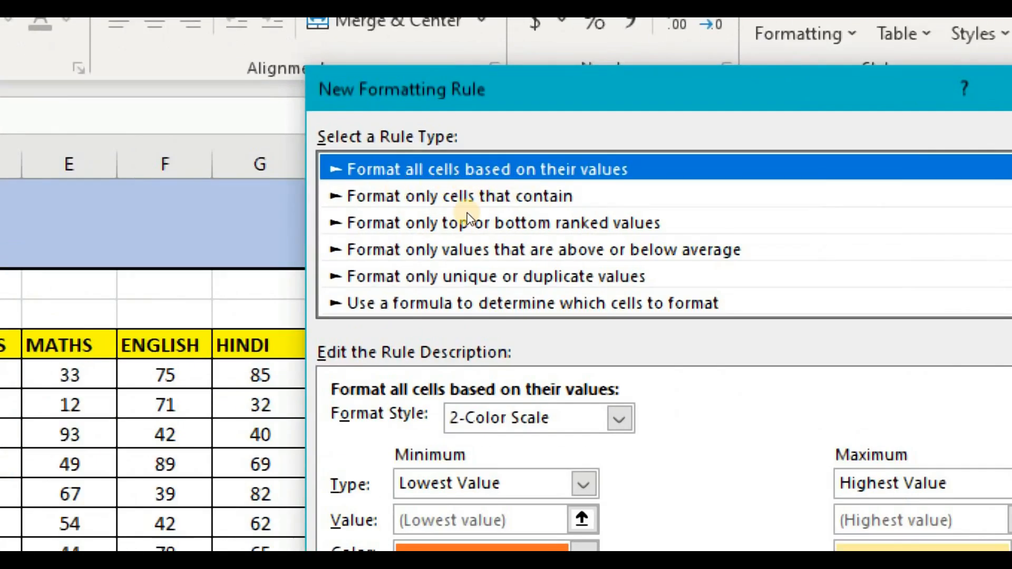
{"action": "left_click", "coordinate": [387, 189]}
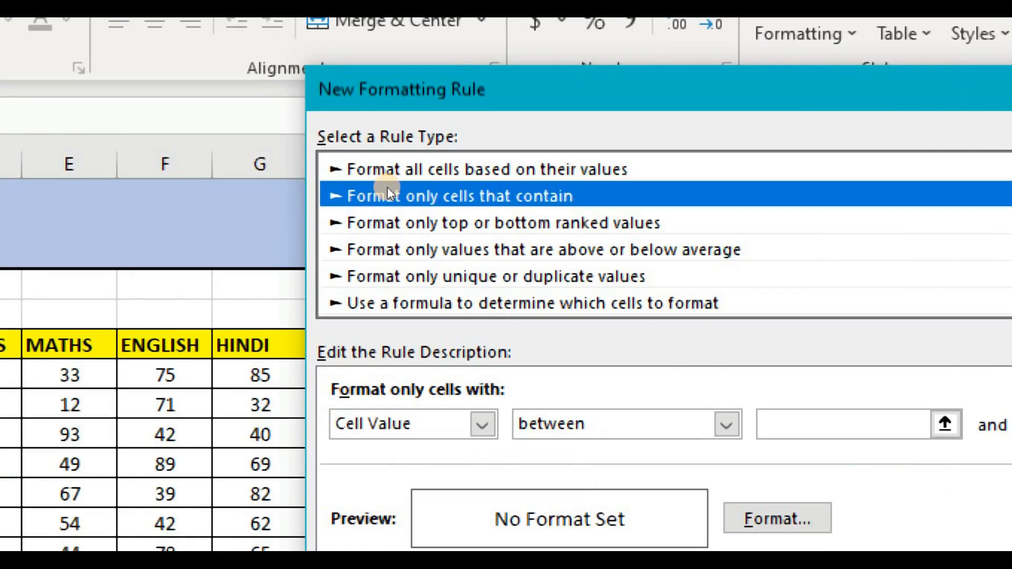
{"action": "left_click", "coordinate": [407, 212]}
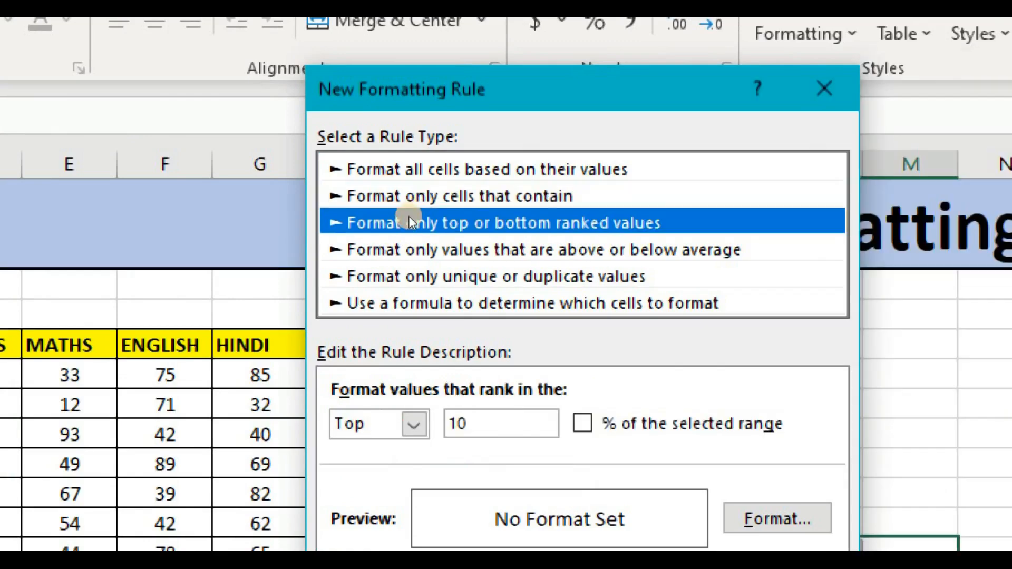
{"action": "left_click", "coordinate": [419, 242]}
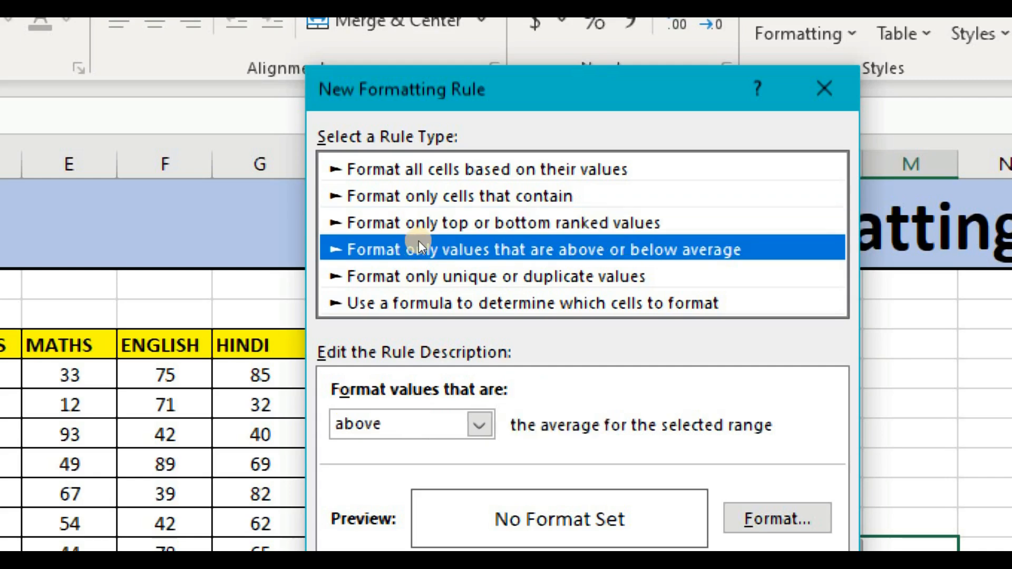
{"action": "key", "text": "Down"}
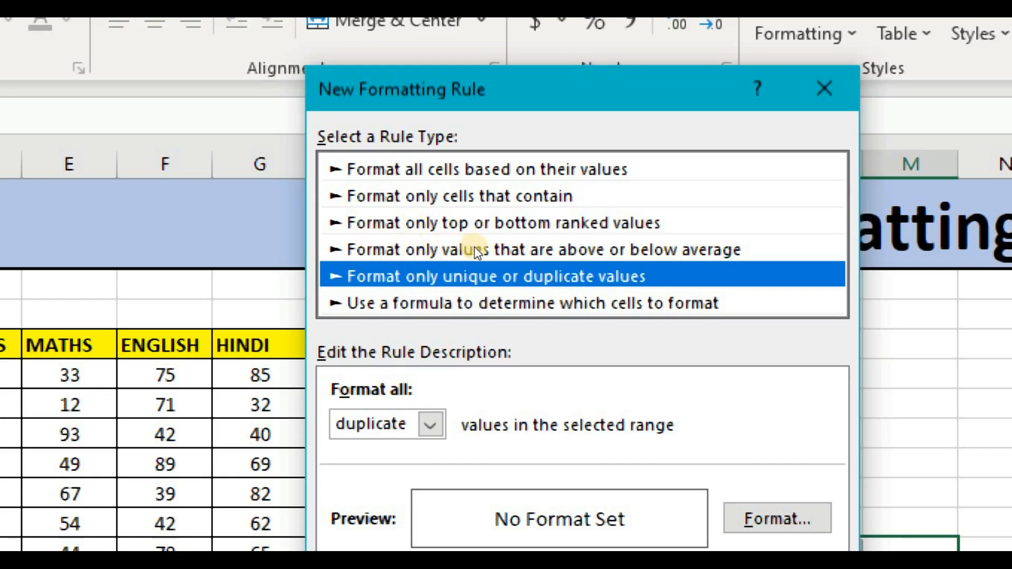
{"action": "key", "text": "Down"}
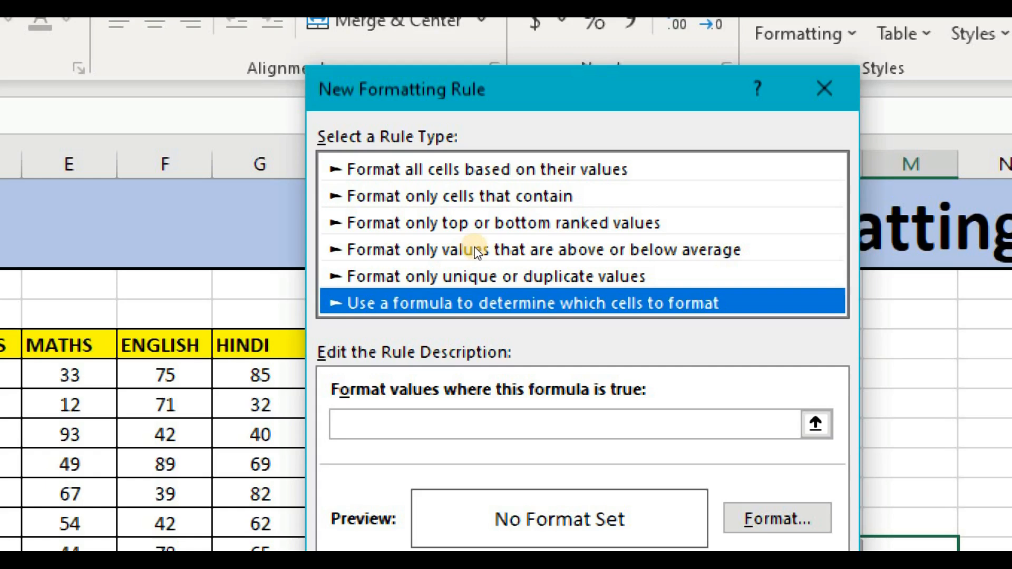
{"action": "left_click", "coordinate": [451, 174]}
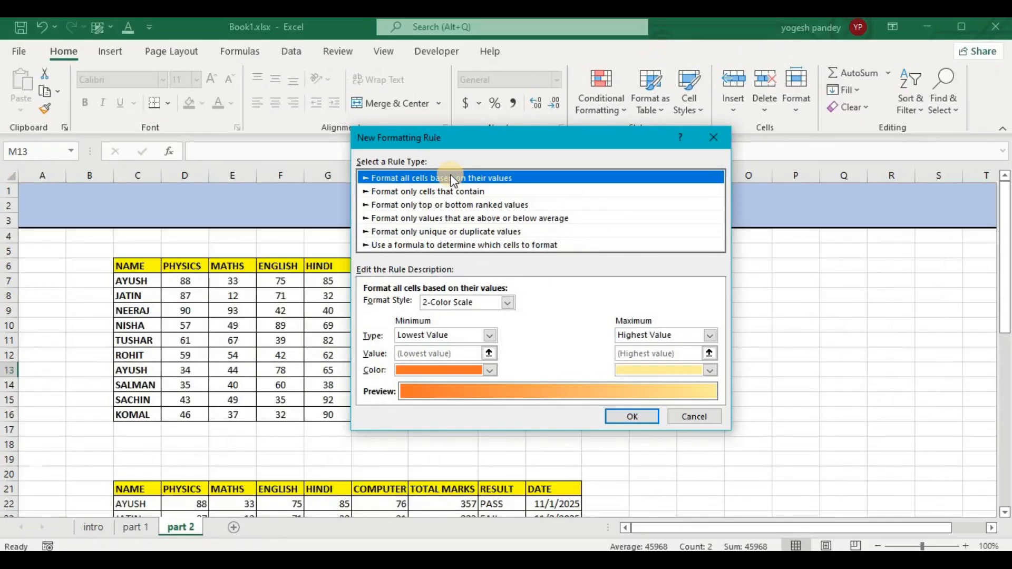
{"action": "left_click", "coordinate": [690, 416]}
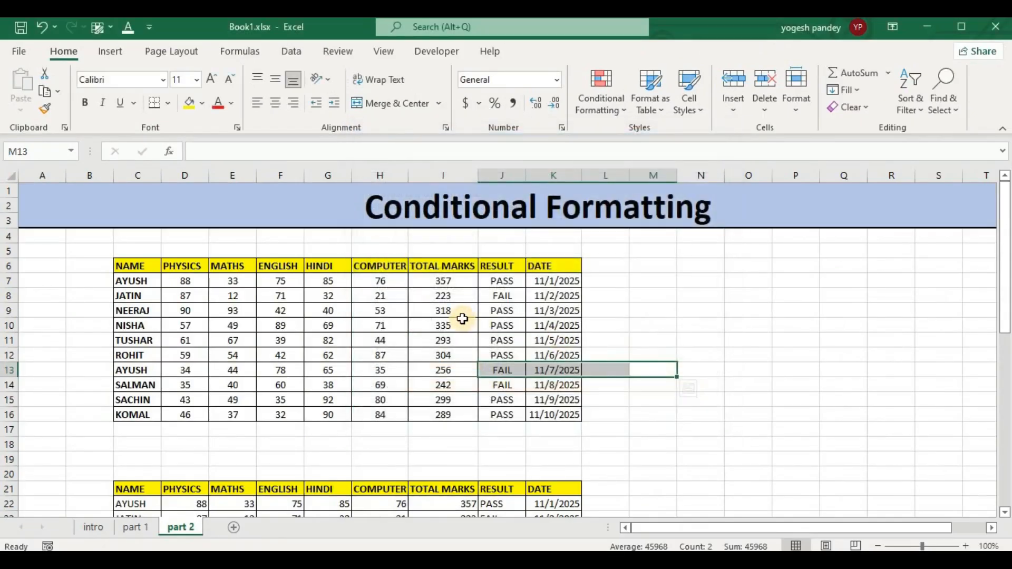
Start a new conditional formatting rule for the total marks in I7:I16.
{"action": "left_click", "coordinate": [612, 295]}
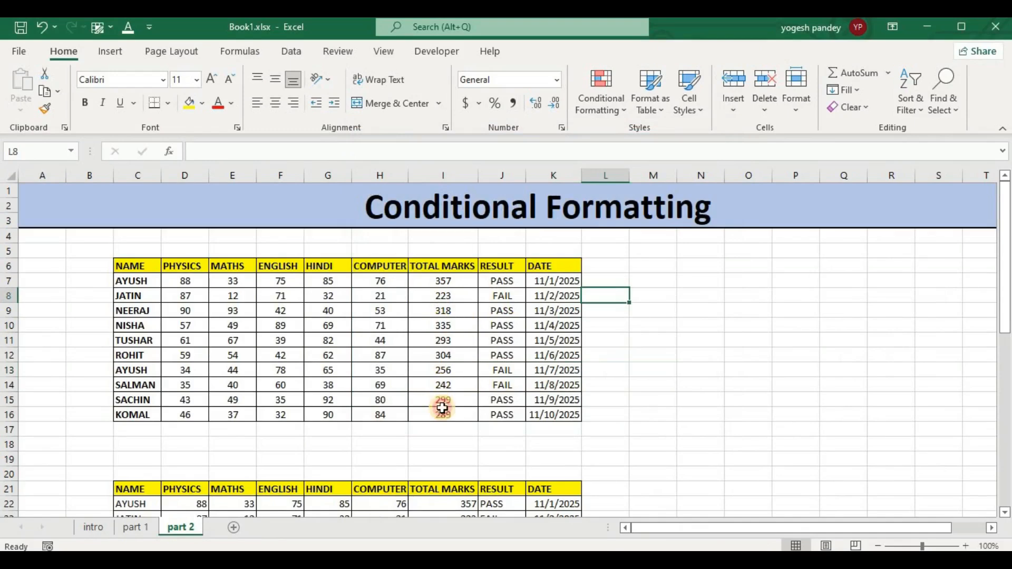
{"action": "left_click_drag", "start_coordinate": [443, 281], "coordinate": [444, 414]}
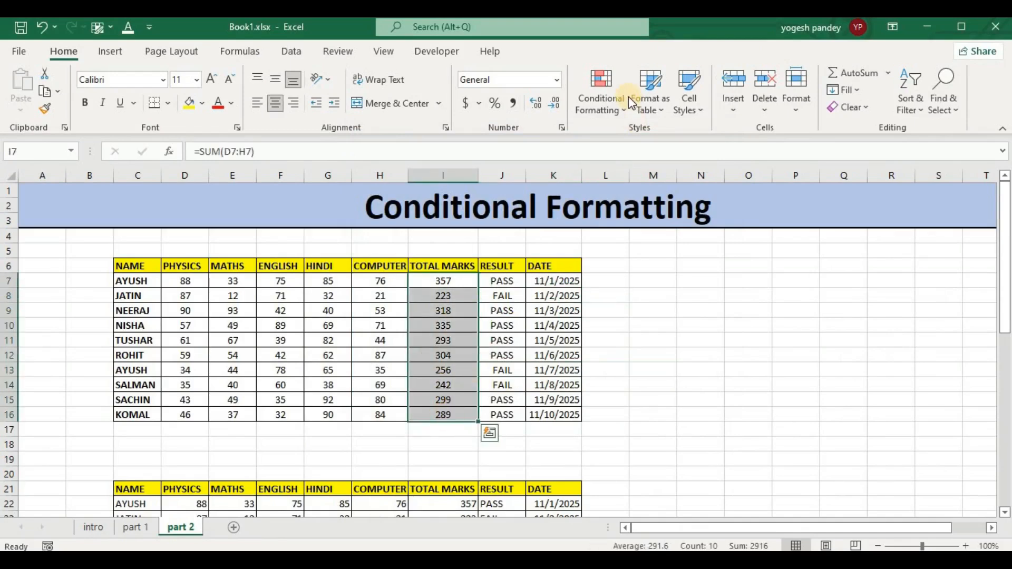
{"action": "left_click", "coordinate": [616, 102]}
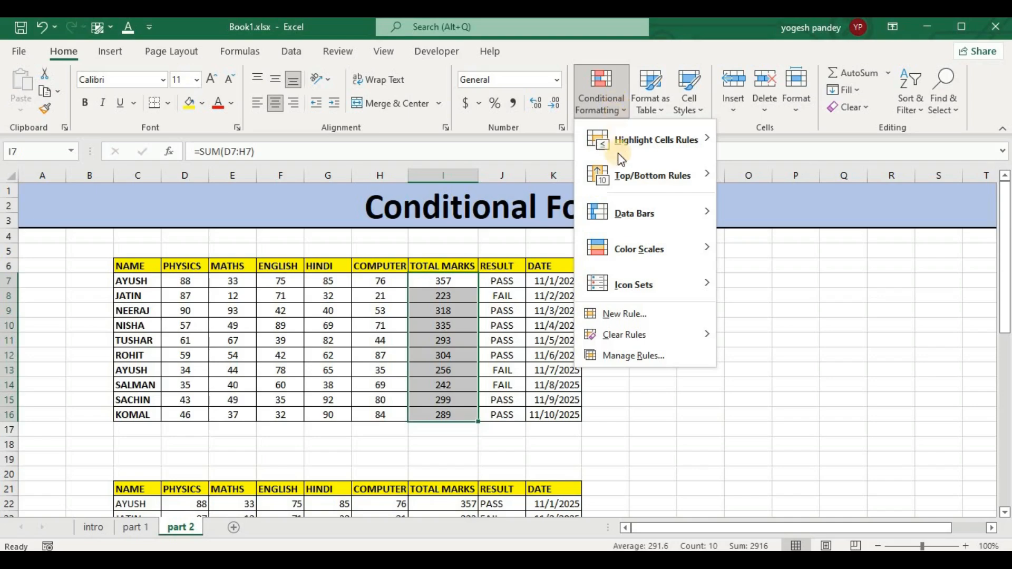
{"action": "left_click", "coordinate": [652, 317]}
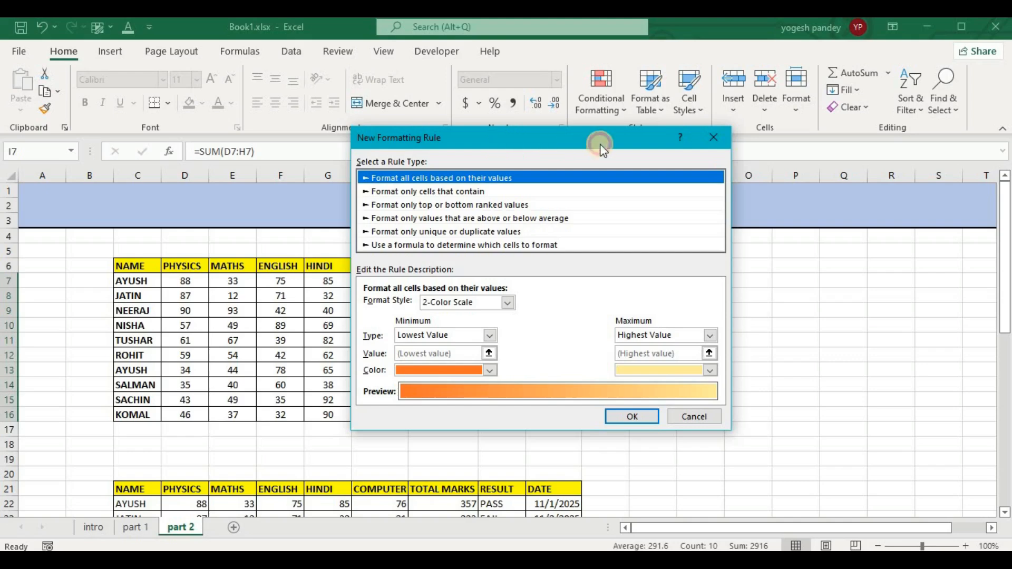
{"action": "left_click_drag", "start_coordinate": [600, 144], "coordinate": [581, 114]}
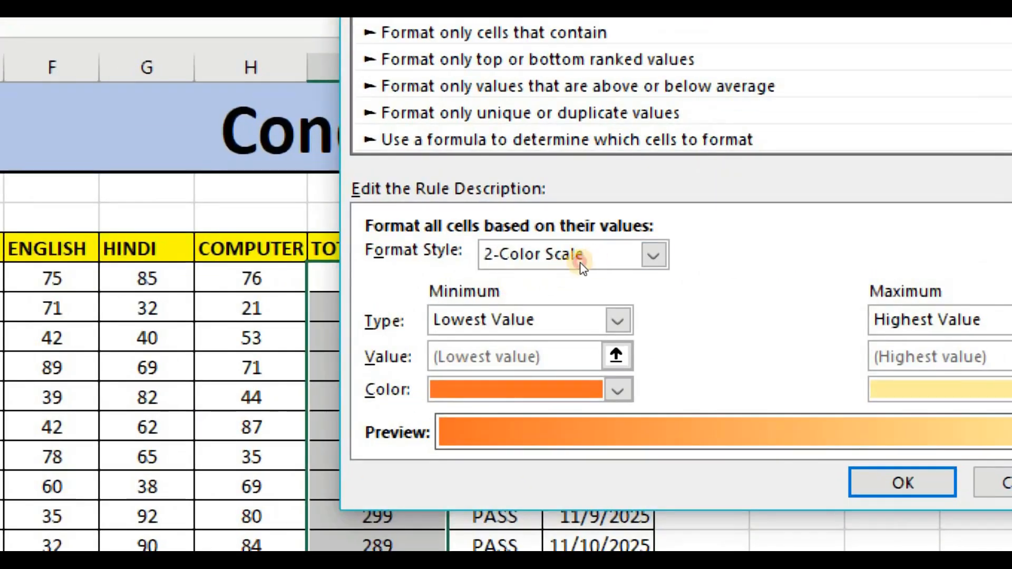
Inspect the rule's Data Bar and Icon Sets format styles, and return to 2-Color Scale with the total marks uncovered.
{"action": "left_click", "coordinate": [580, 261]}
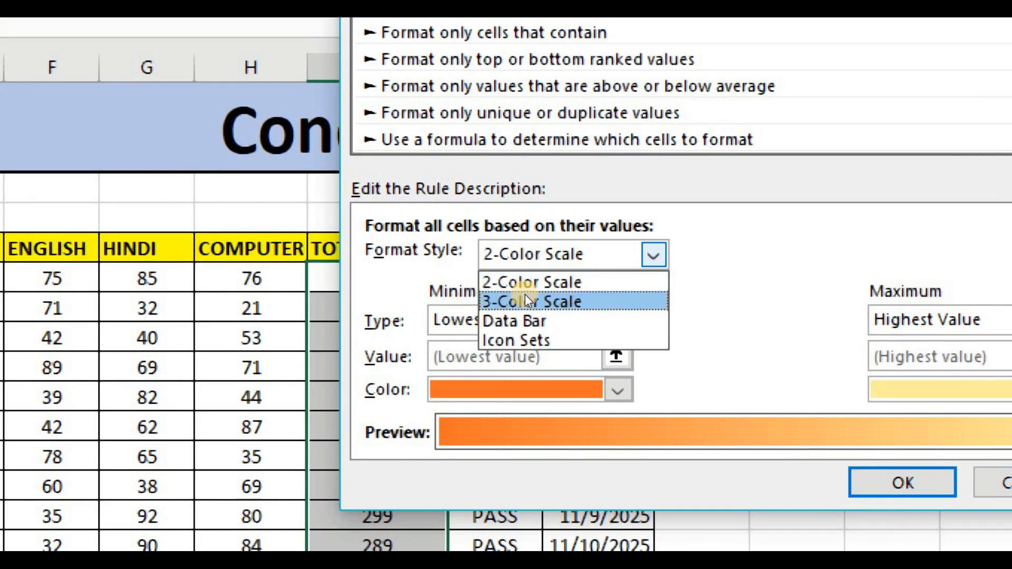
{"action": "left_click", "coordinate": [521, 320]}
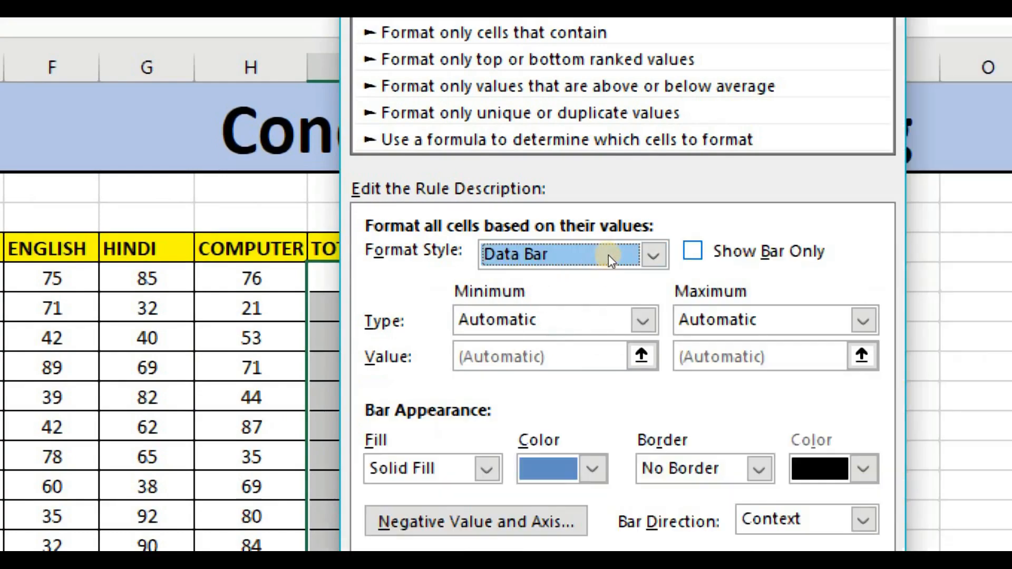
{"action": "left_click", "coordinate": [581, 268]}
{"action": "left_click", "coordinate": [517, 316]}
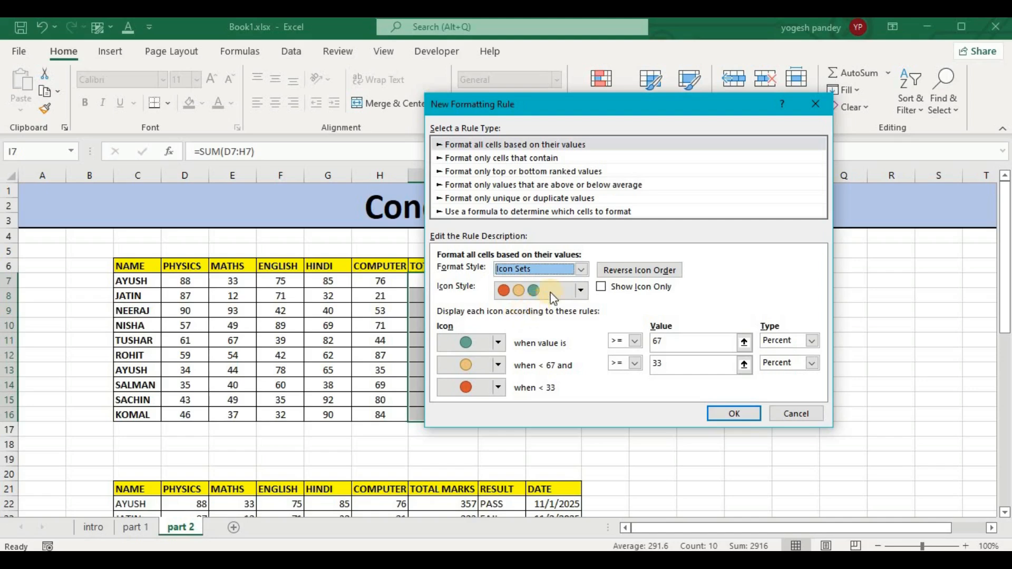
{"action": "left_click", "coordinate": [581, 270]}
{"action": "left_click", "coordinate": [566, 285]}
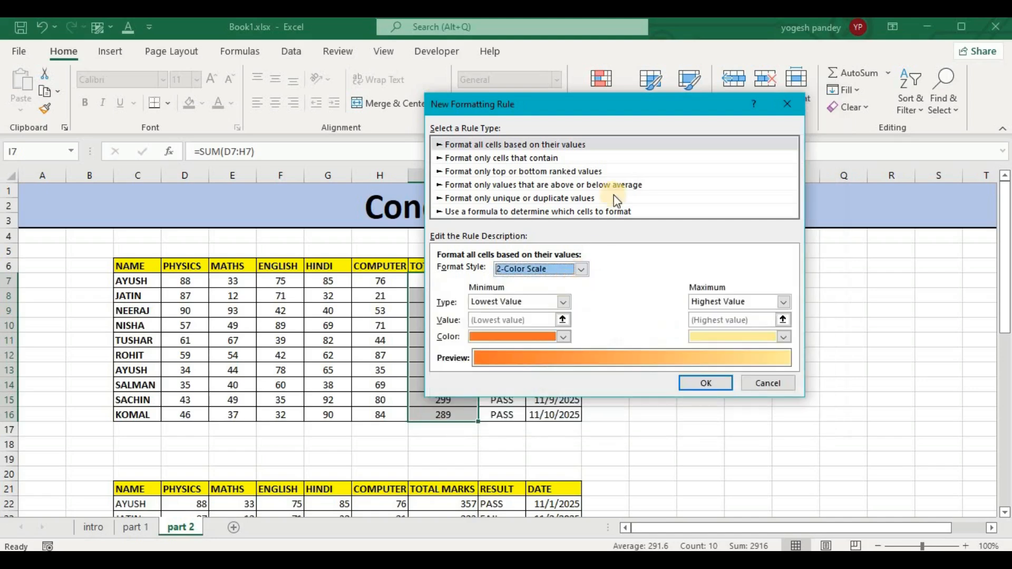
{"action": "left_click_drag", "start_coordinate": [588, 109], "coordinate": [681, 96]}
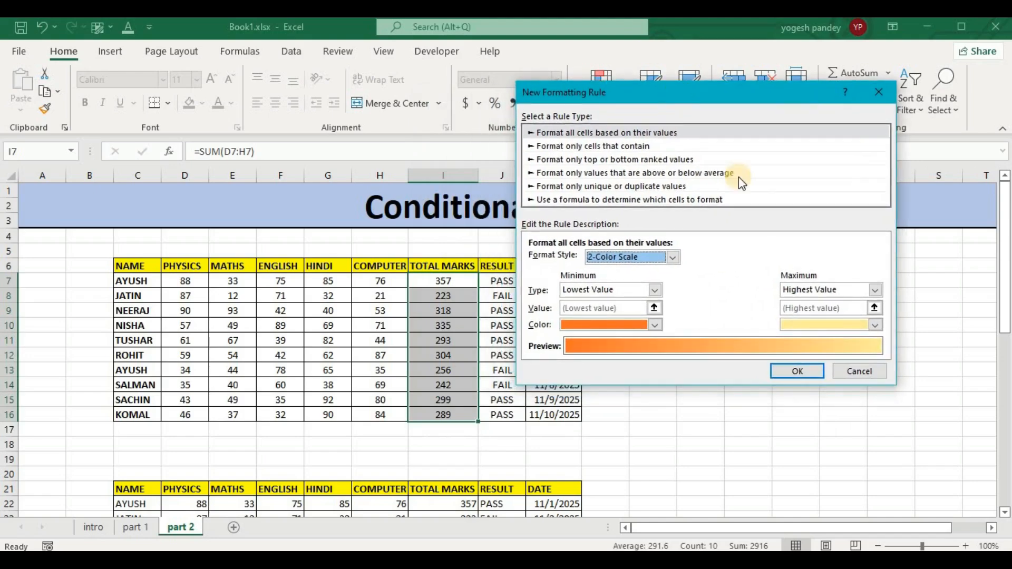
Inspect the Number, Percent, Formula and Percentile types for the color scale's minimum, and return it to Lowest Value.
{"action": "left_click", "coordinate": [654, 287]}
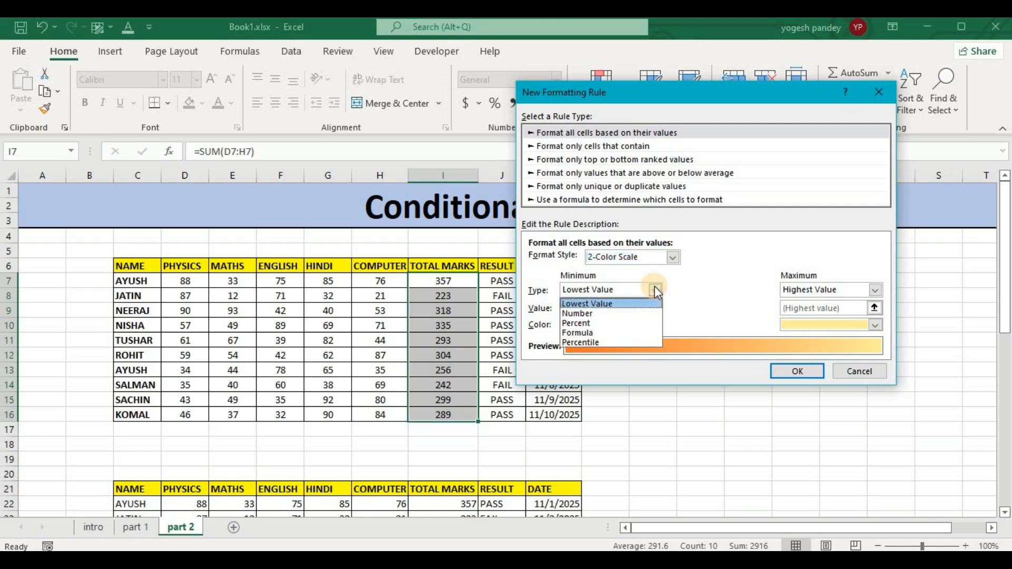
{"action": "left_click", "coordinate": [589, 314]}
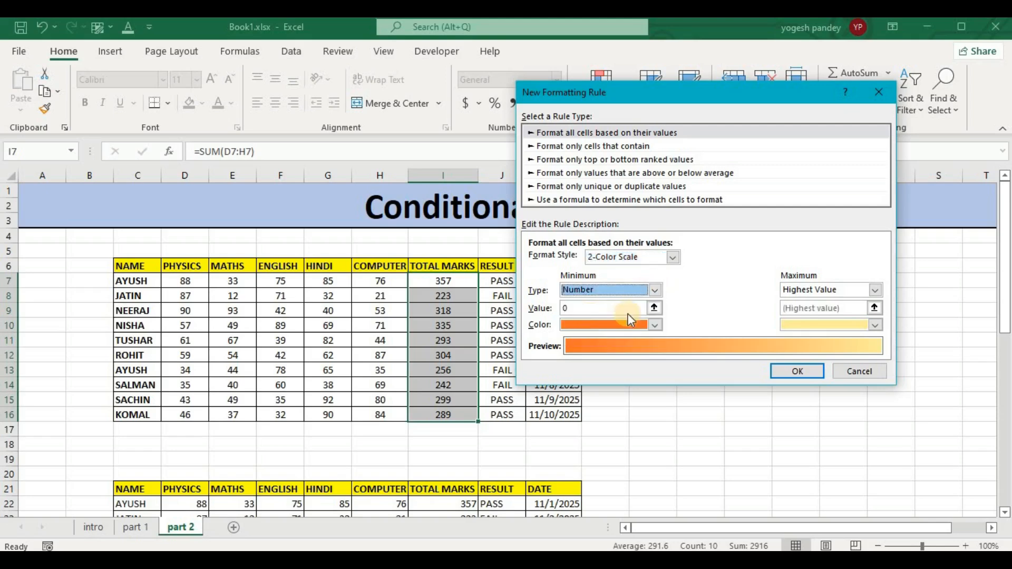
{"action": "left_click", "coordinate": [655, 290]}
{"action": "left_click", "coordinate": [602, 324]}
{"action": "left_click", "coordinate": [655, 289]}
{"action": "left_click", "coordinate": [609, 333]}
{"action": "left_click", "coordinate": [655, 290]}
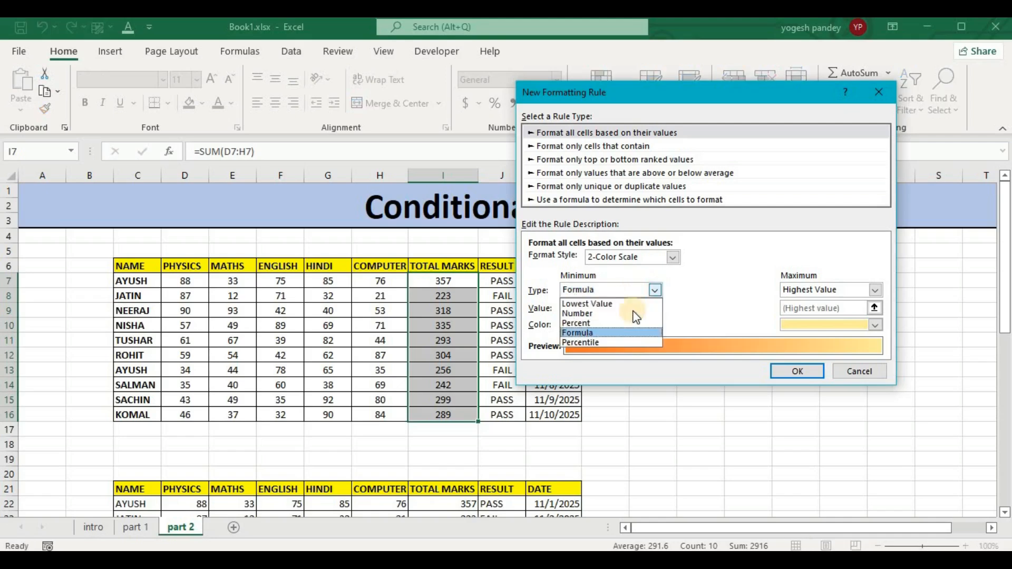
{"action": "left_click", "coordinate": [600, 341]}
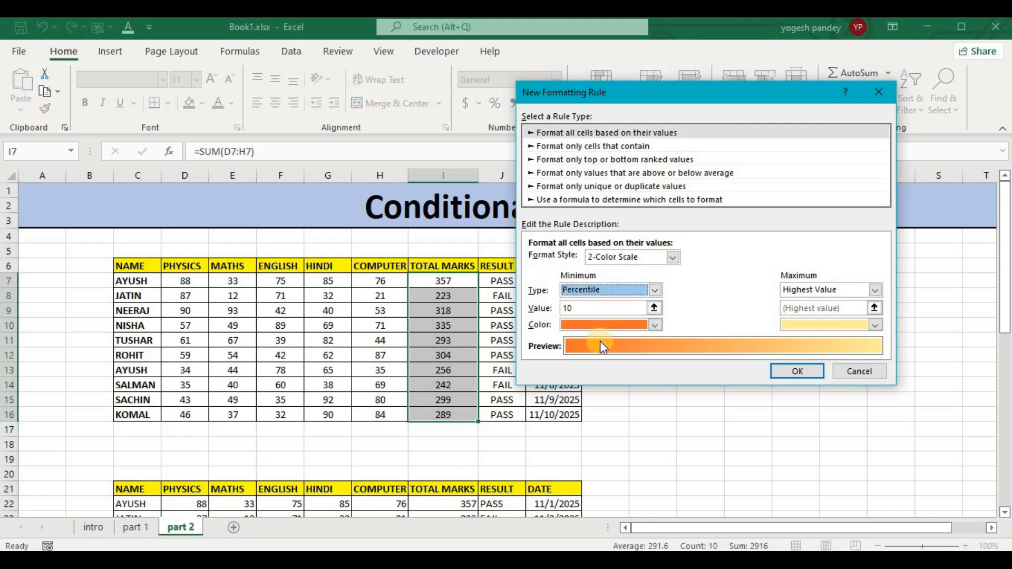
{"action": "left_click", "coordinate": [656, 290]}
{"action": "left_click", "coordinate": [606, 303]}
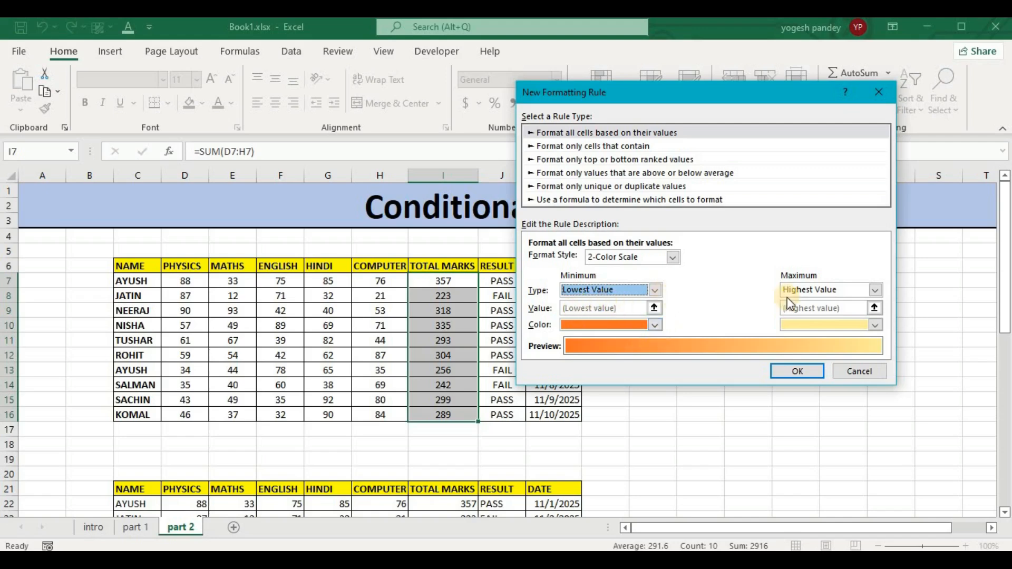
Set the color scale's minimum color to red and maximum color to green, and apply the rule to the total marks.
{"action": "left_click", "coordinate": [656, 324]}
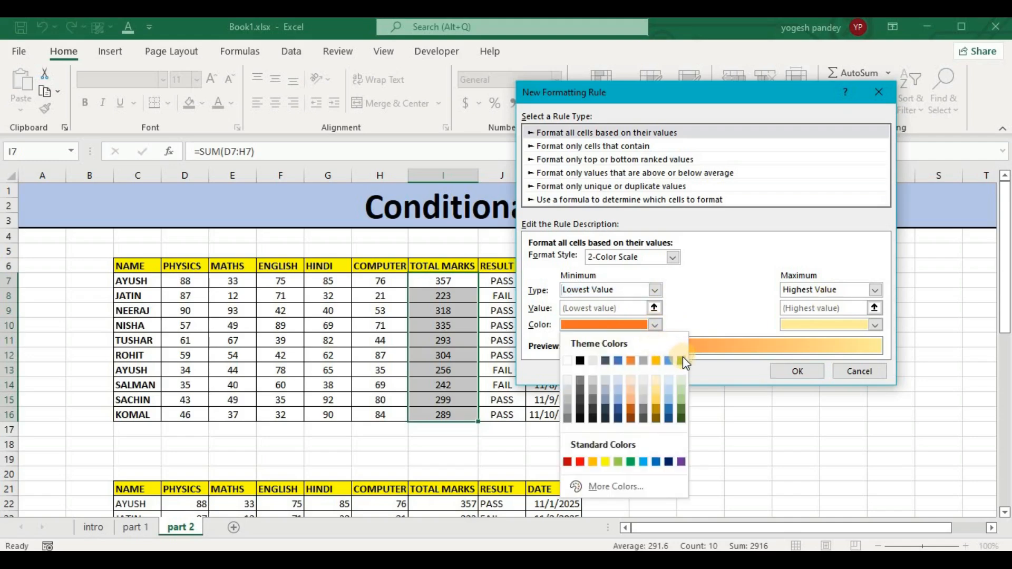
{"action": "left_click", "coordinate": [581, 462]}
{"action": "left_click", "coordinate": [874, 325]}
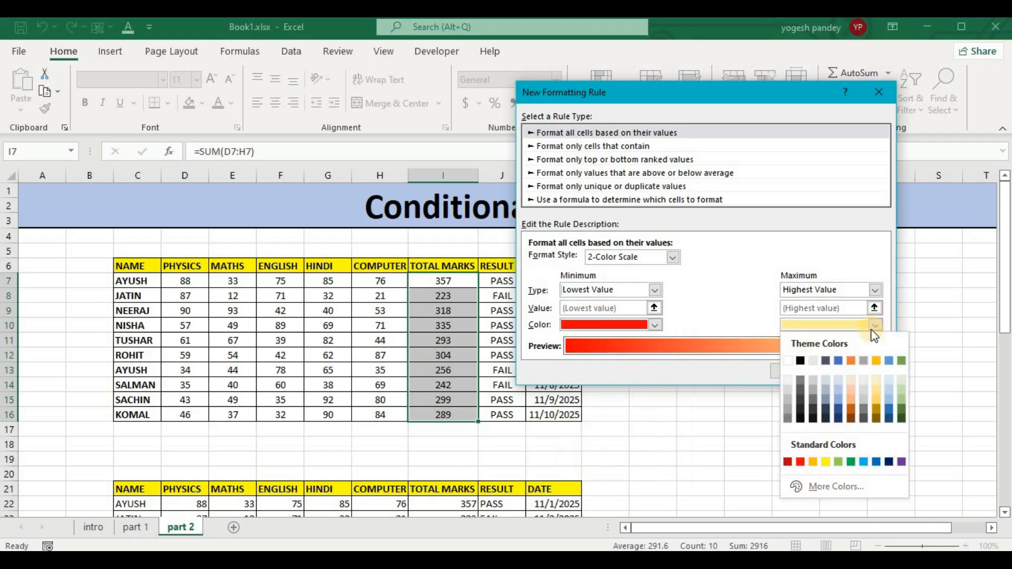
{"action": "left_click", "coordinate": [902, 361]}
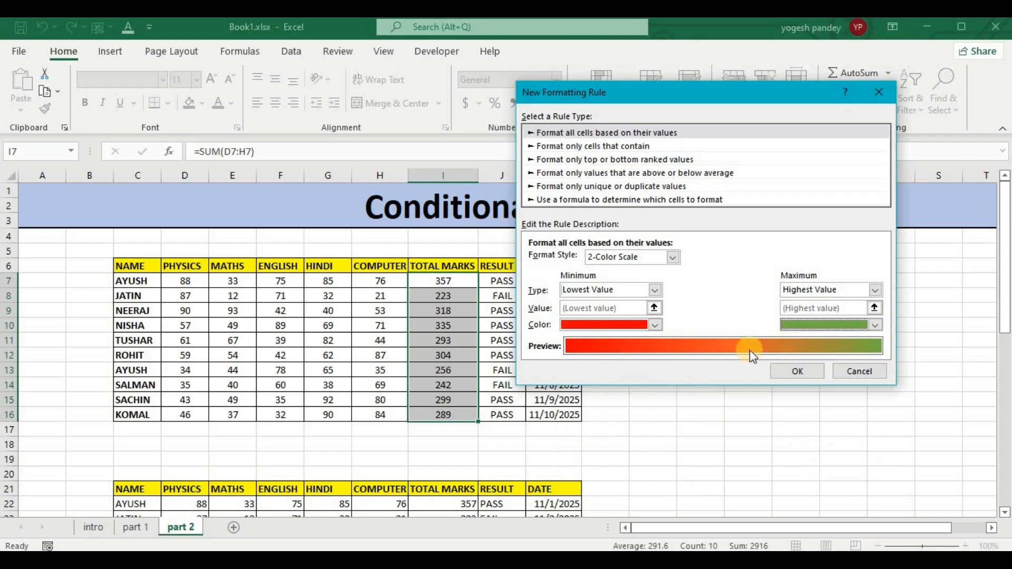
{"action": "left_click", "coordinate": [796, 372]}
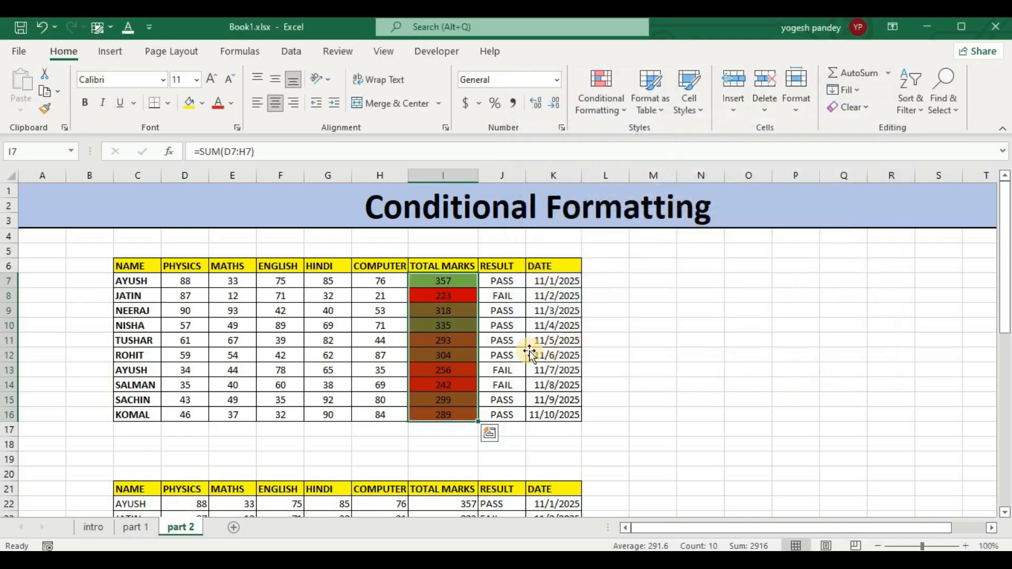
{"action": "left_click", "coordinate": [701, 295]}
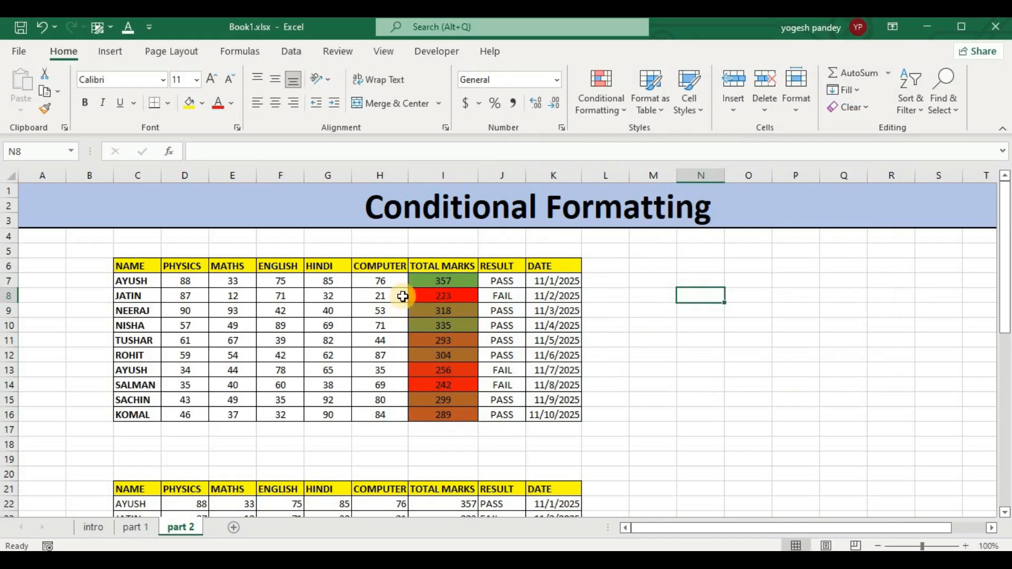
Start a new formatting rule for the Computer marks in H7:H16 with the 3-Color Scale style, and check the midpoint types.
{"action": "left_click_drag", "start_coordinate": [374, 275], "coordinate": [379, 415]}
{"action": "left_click", "coordinate": [583, 108]}
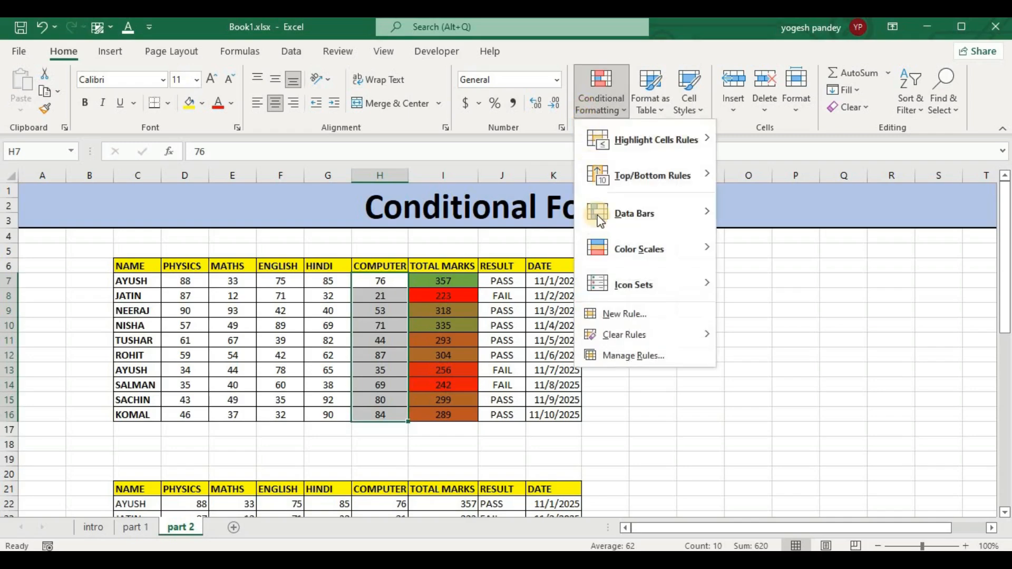
{"action": "left_click", "coordinate": [604, 319]}
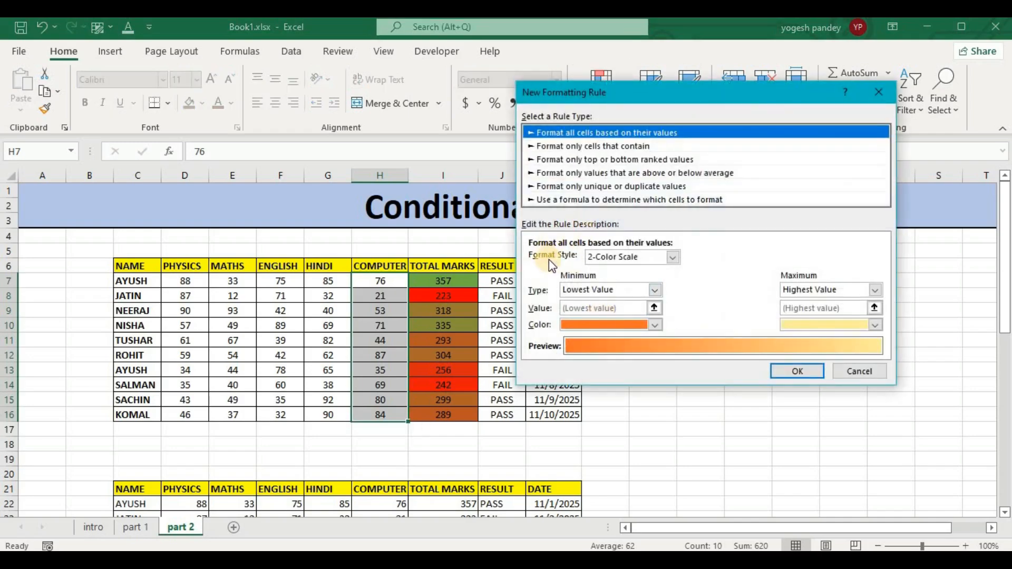
{"action": "left_click", "coordinate": [671, 258]}
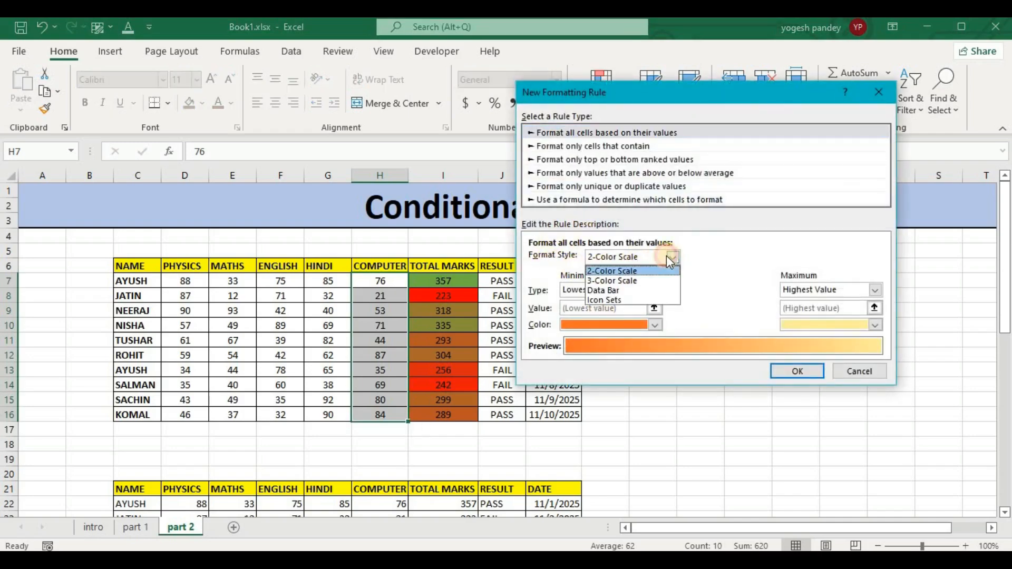
{"action": "left_click", "coordinate": [630, 281]}
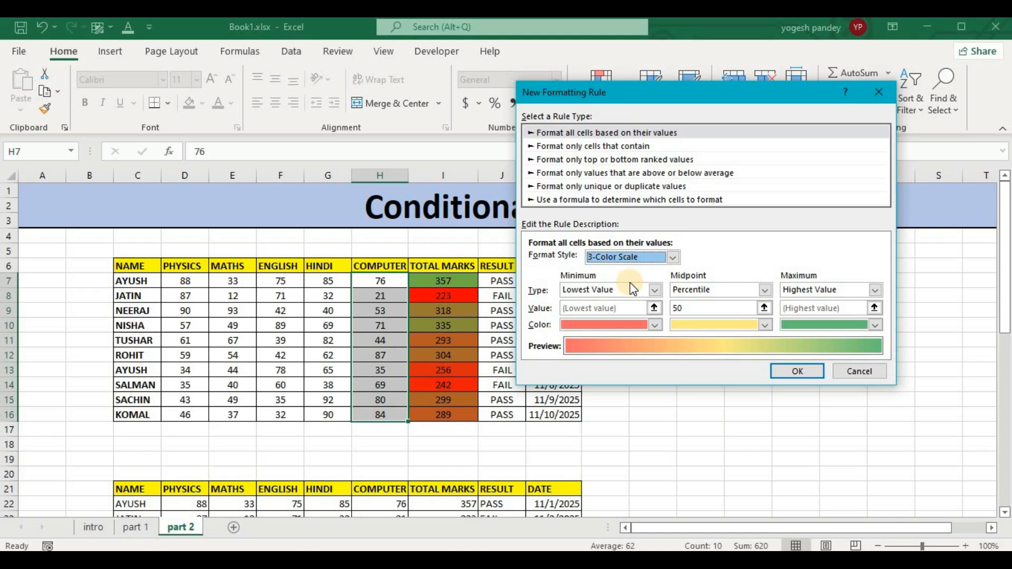
{"action": "left_click", "coordinate": [765, 290]}
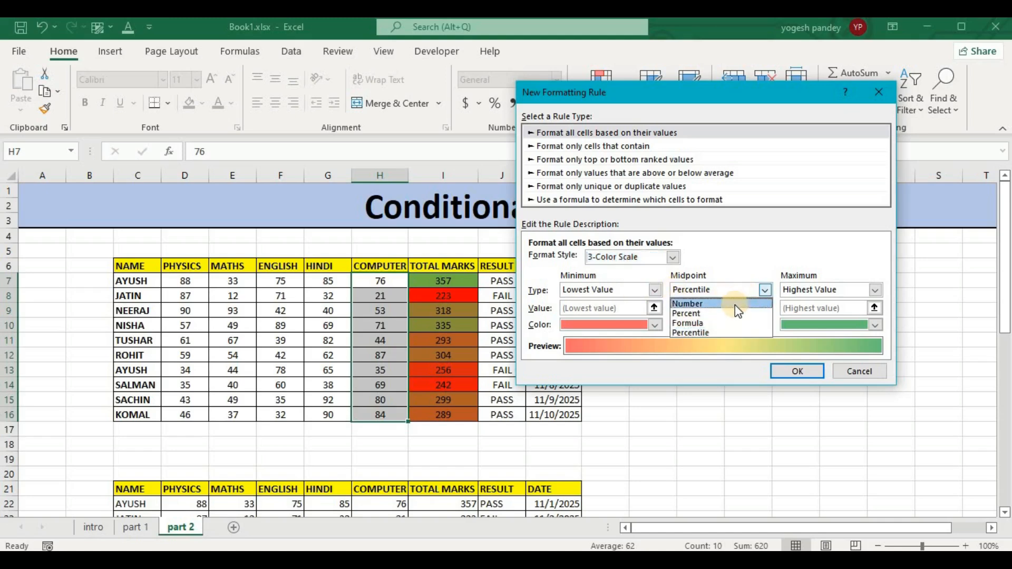
{"action": "left_click", "coordinate": [748, 259]}
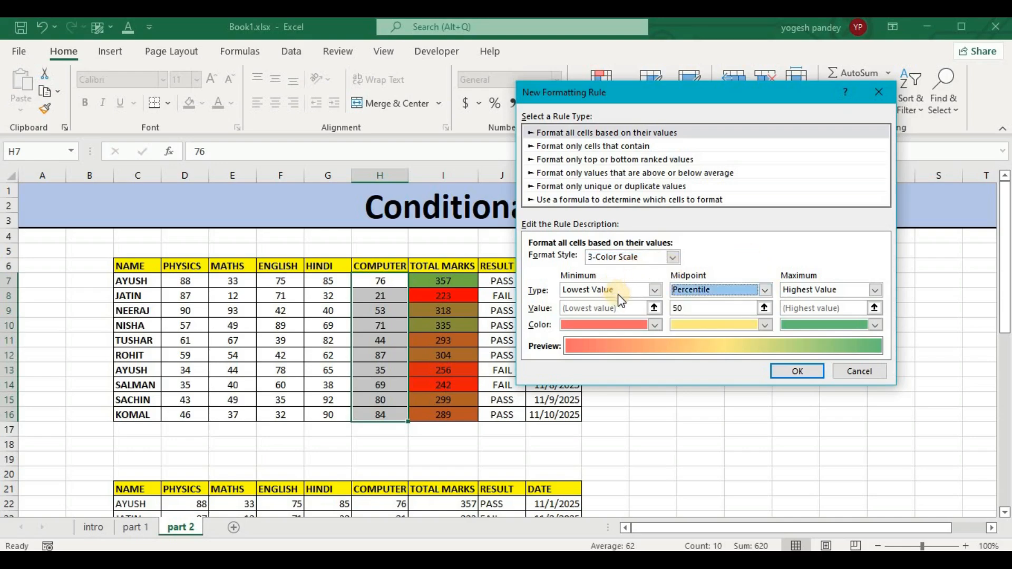
Set the minimum, midpoint and maximum types of the 3-Color Scale to Number.
{"action": "left_click", "coordinate": [656, 289]}
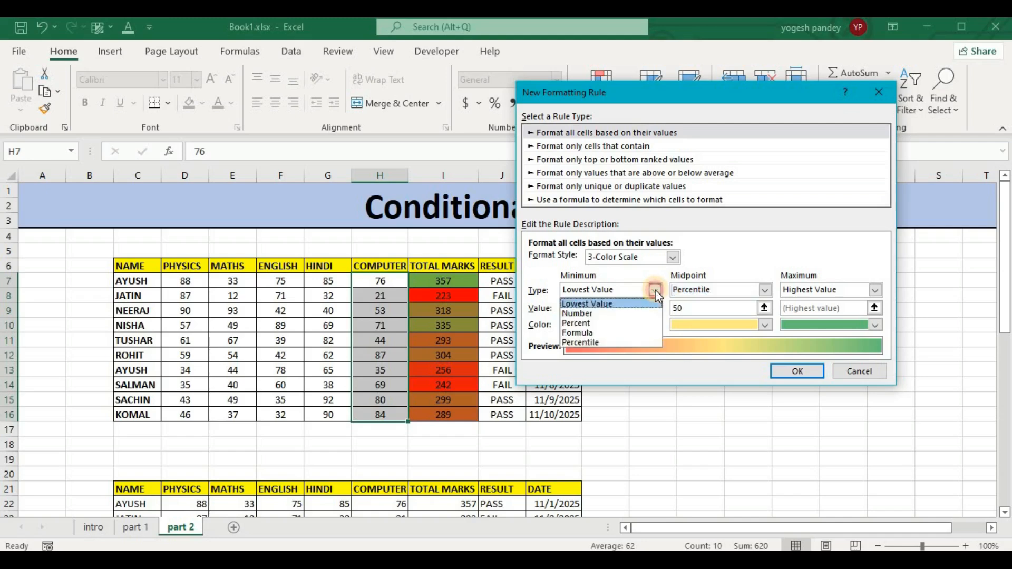
{"action": "left_click", "coordinate": [621, 314]}
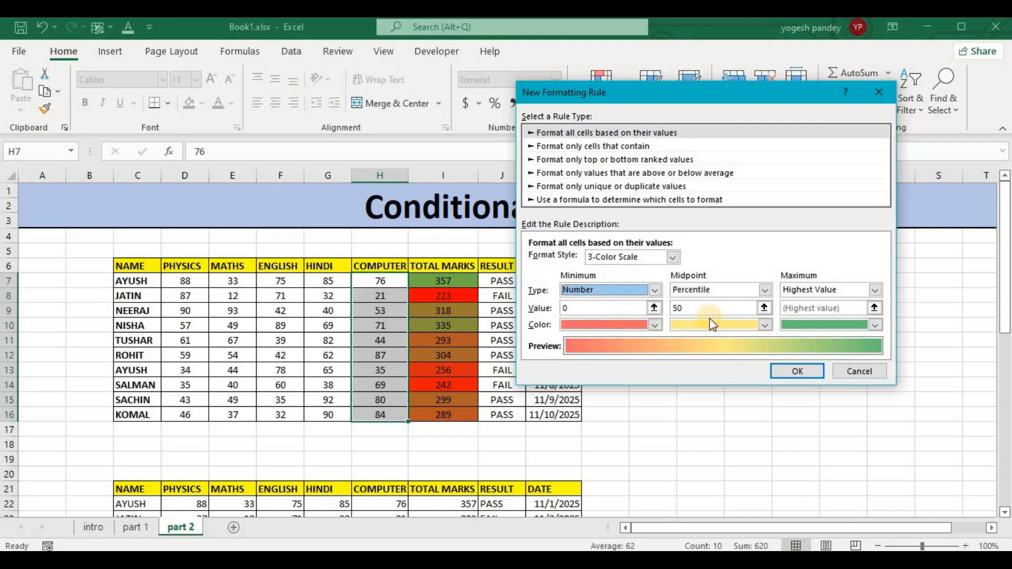
{"action": "left_click", "coordinate": [761, 287]}
{"action": "left_click", "coordinate": [733, 305]}
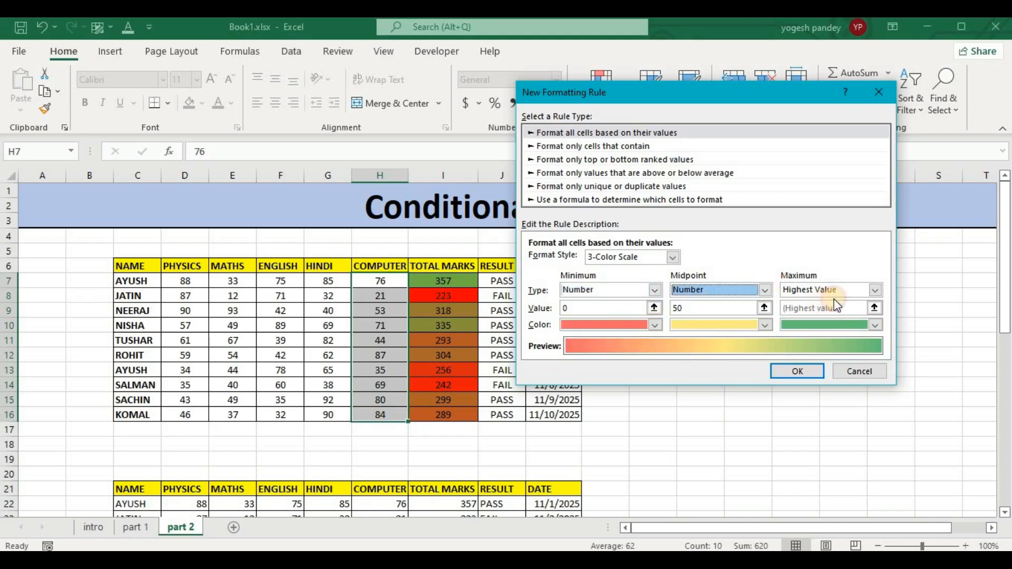
{"action": "left_click", "coordinate": [874, 289]}
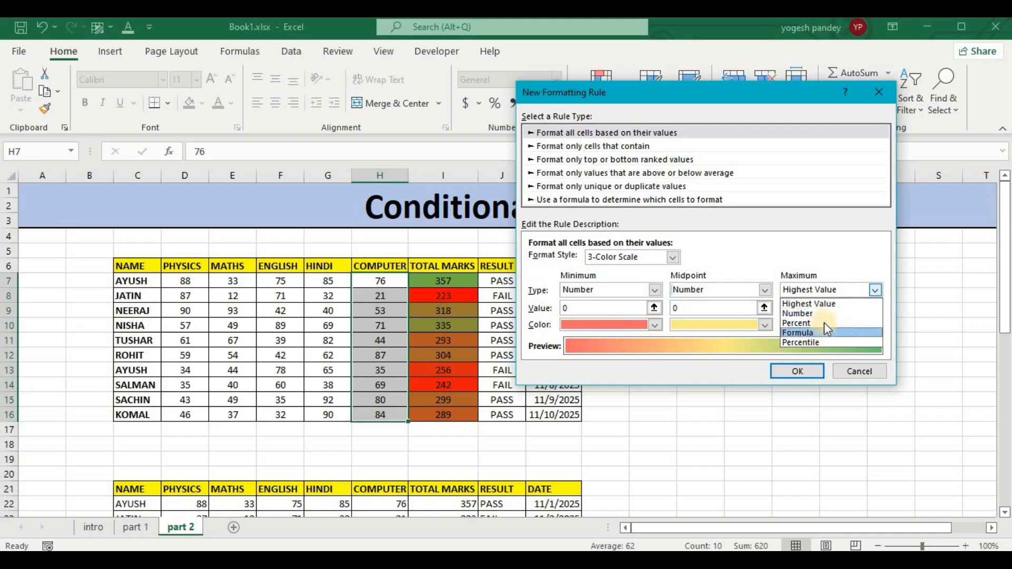
{"action": "left_click", "coordinate": [824, 314]}
Set the 3-Color Scale's minimum value to 80, midpoint to 50 and maximum to 18.
{"action": "left_click", "coordinate": [611, 308]}
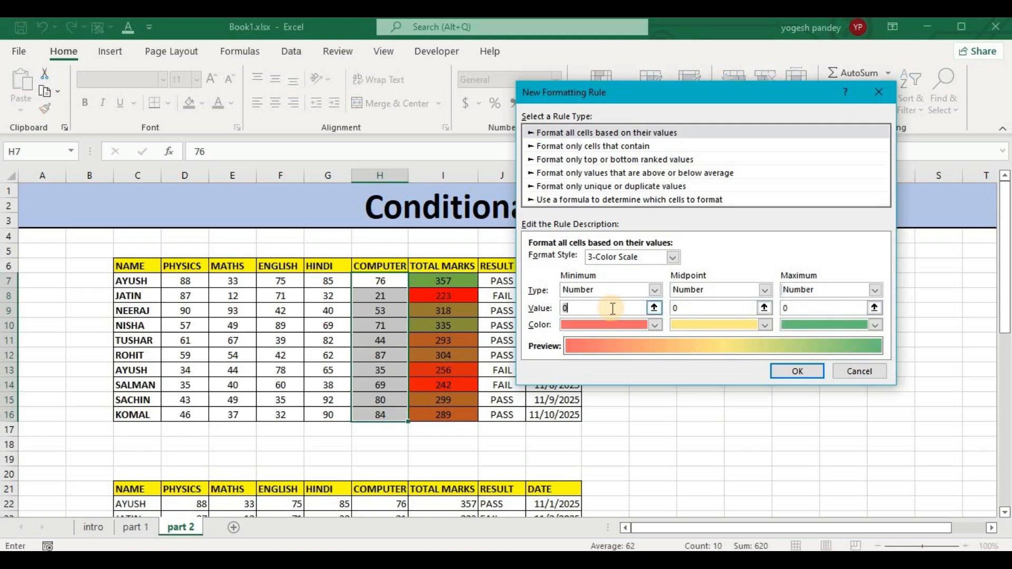
{"action": "key", "text": "BackSpace"}
{"action": "type", "text": "9"}
{"action": "key", "text": "BackSpace"}
{"action": "type", "text": "80"}
{"action": "left_click", "coordinate": [698, 313]}
{"action": "key", "text": "BackSpace"}
{"action": "type", "text": "50"}
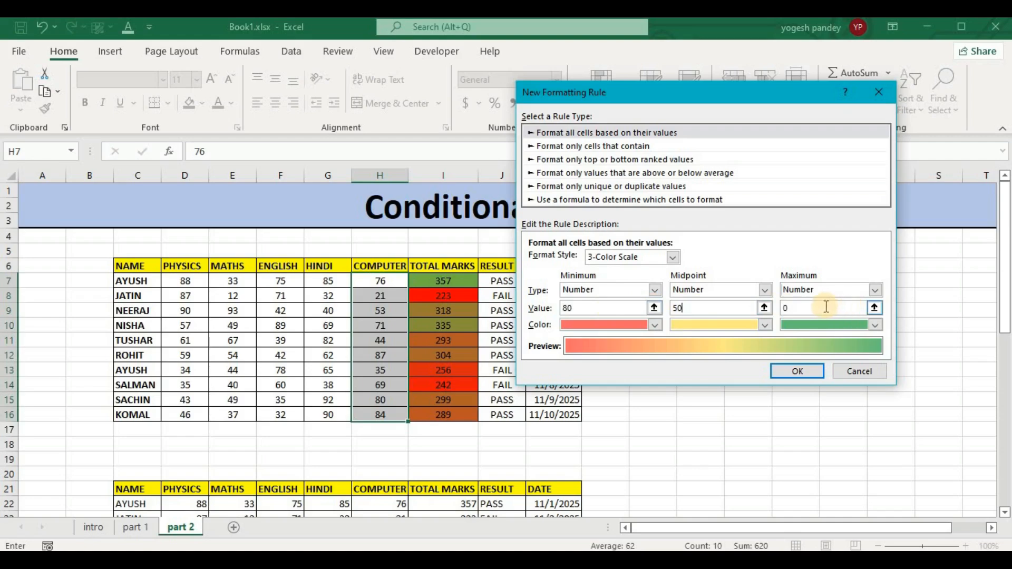
{"action": "left_click_drag", "start_coordinate": [767, 311], "coordinate": [758, 311]}
{"action": "type", "text": "18"}
Set the maximum color to gold and the midpoint color to blue, and try to apply the rule.
{"action": "left_click", "coordinate": [655, 324]}
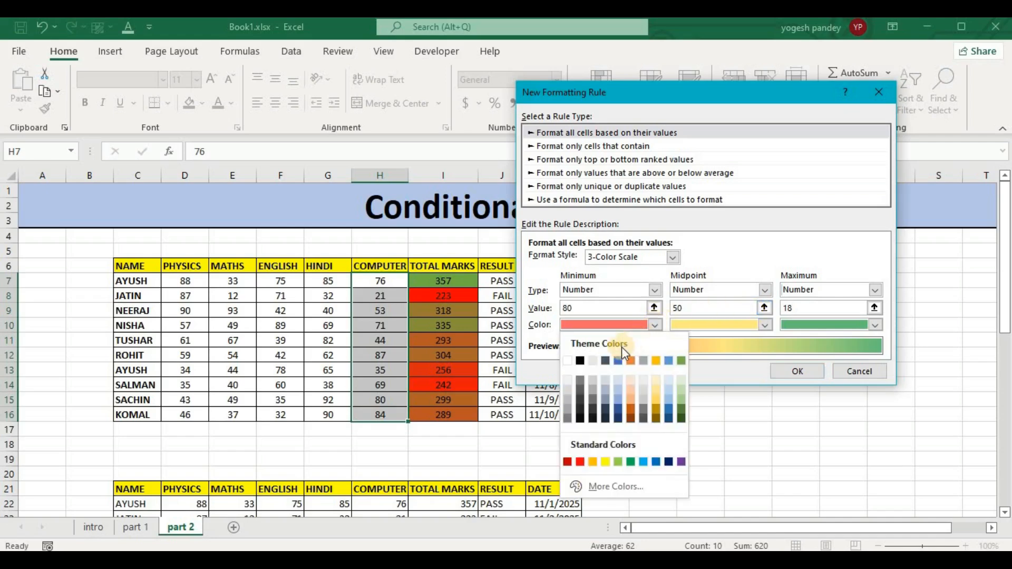
{"action": "left_click", "coordinate": [655, 324]}
{"action": "left_click", "coordinate": [874, 322]}
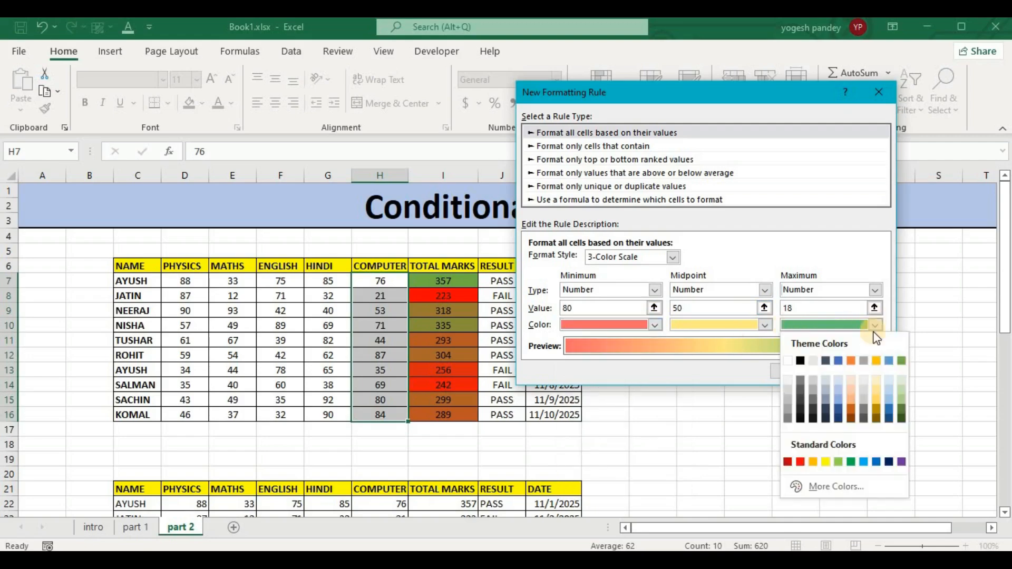
{"action": "left_click", "coordinate": [876, 362]}
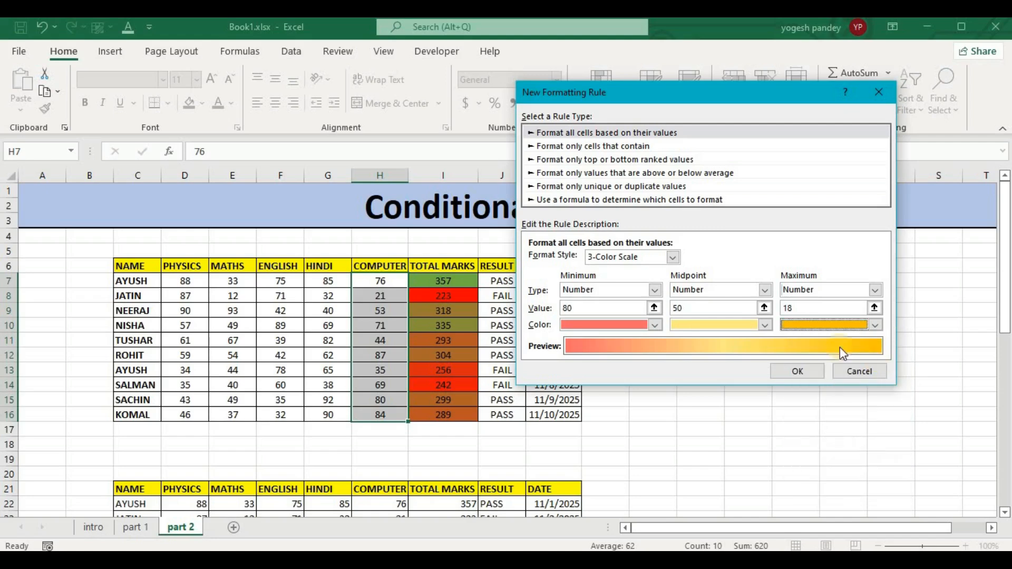
{"action": "left_click", "coordinate": [767, 325]}
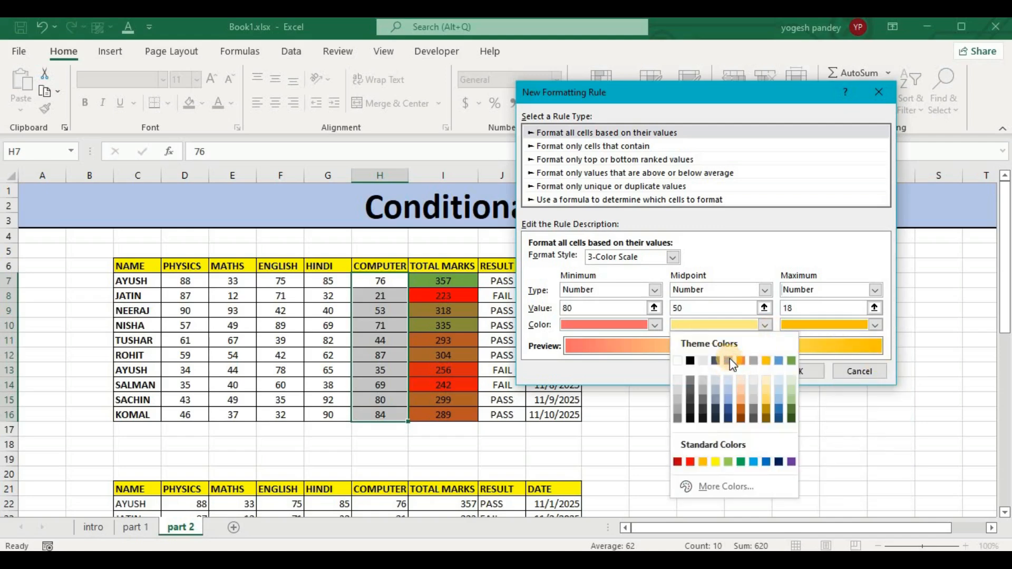
{"action": "left_click", "coordinate": [728, 361]}
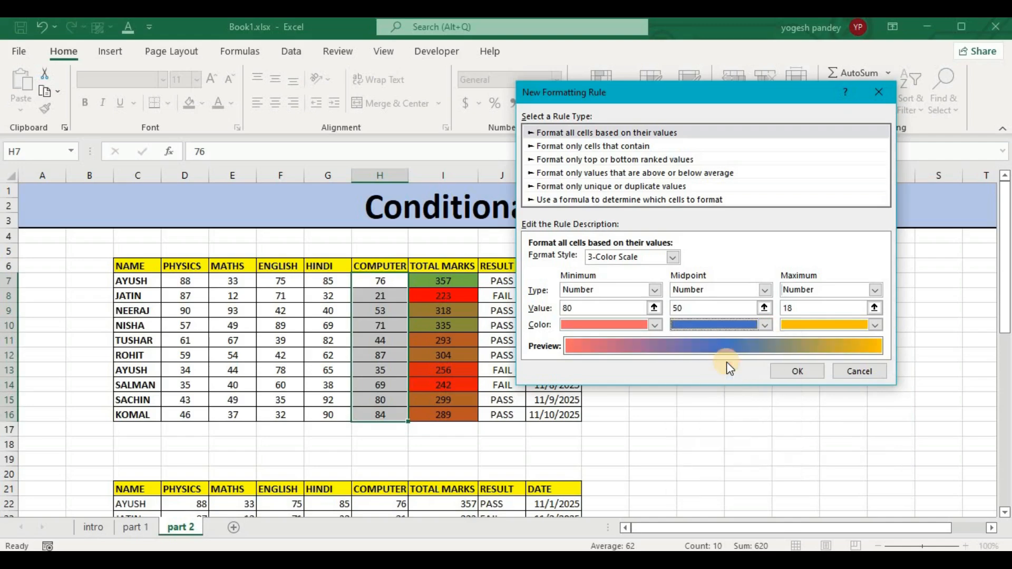
{"action": "left_click", "coordinate": [799, 373]}
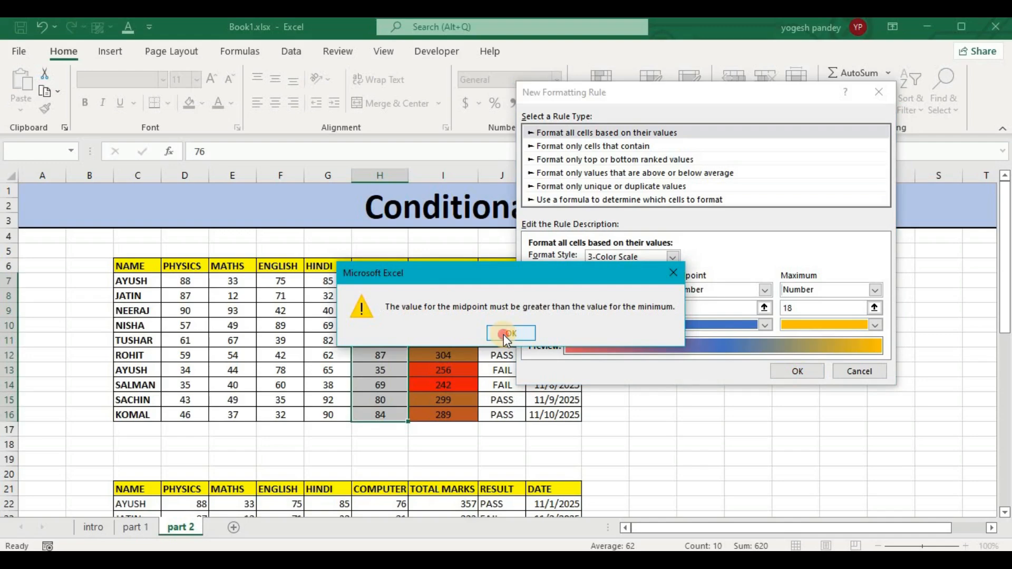
{"action": "left_click", "coordinate": [507, 338]}
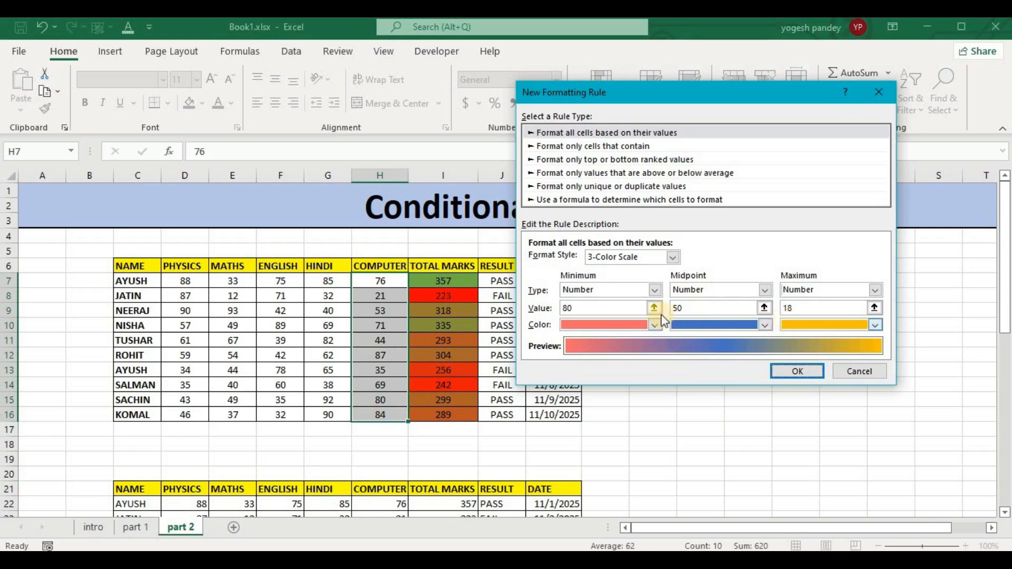
Set the 3-Color Scale's minimum value to 15 and maximum to 80, and apply the rule to the Computer marks.
{"action": "left_click", "coordinate": [567, 310]}
{"action": "left_click_drag", "start_coordinate": [566, 310], "coordinate": [543, 309]}
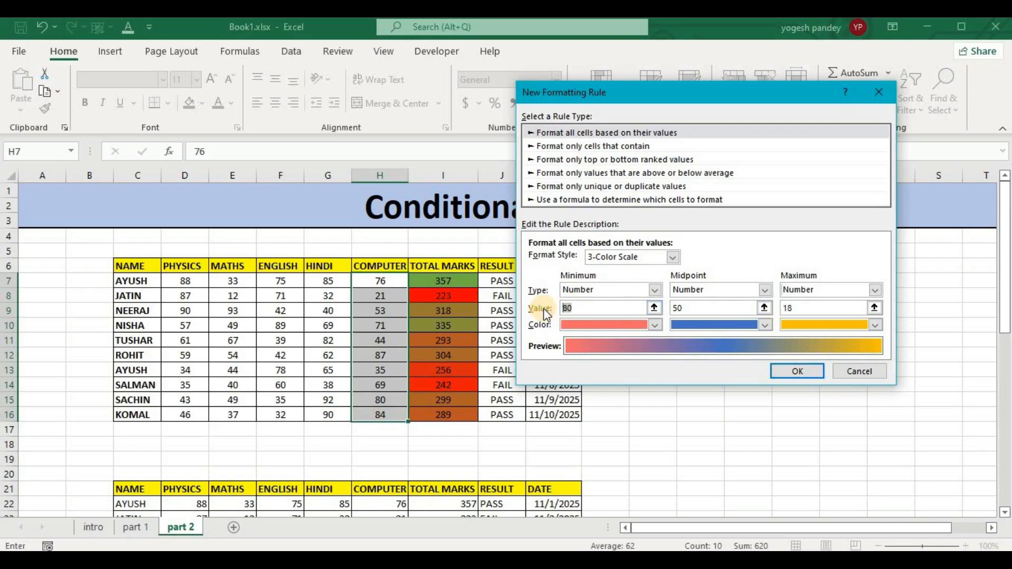
{"action": "type", "text": "15"}
{"action": "left_click", "coordinate": [794, 310]}
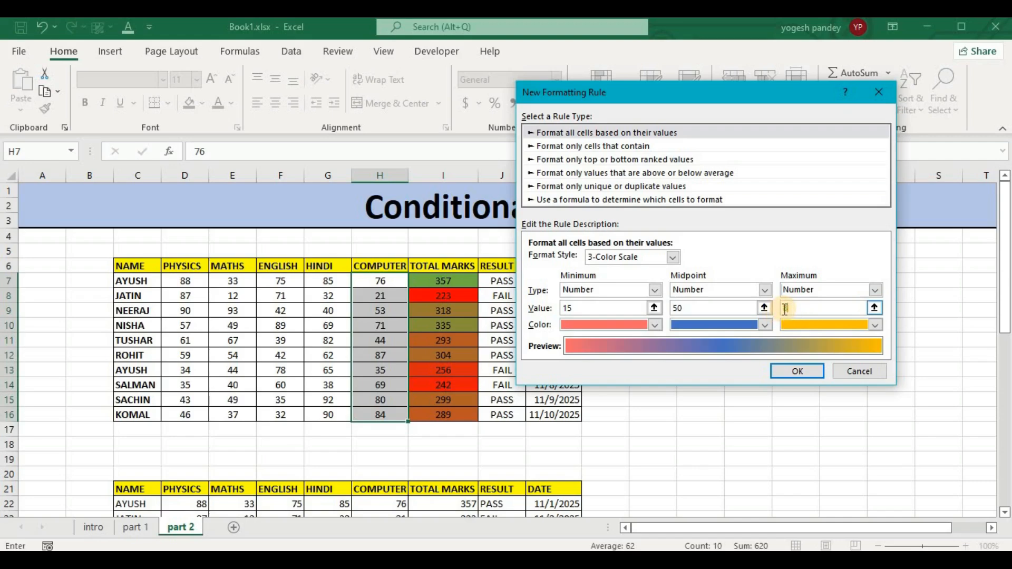
{"action": "type", "text": "80"}
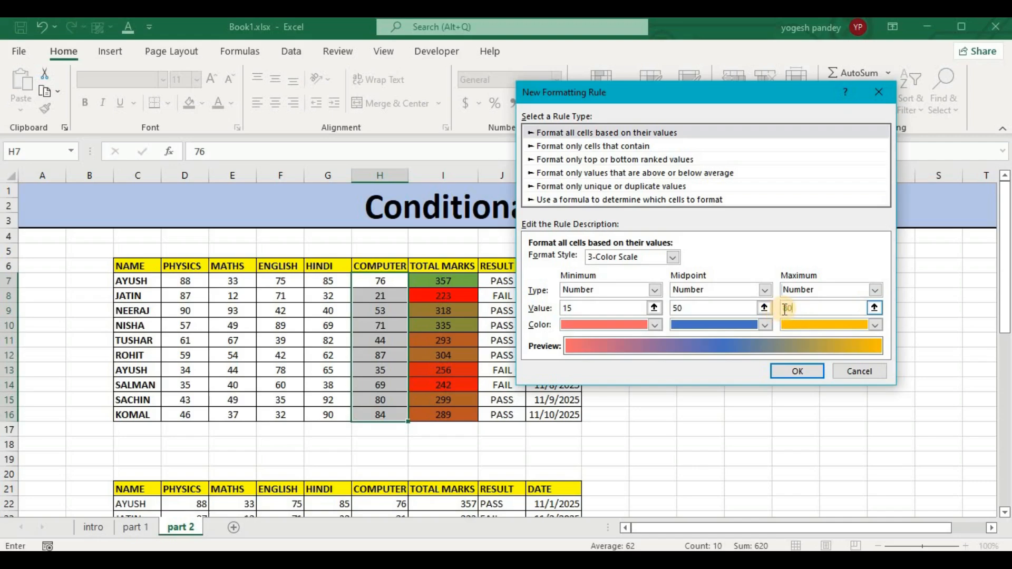
{"action": "left_click", "coordinate": [792, 369]}
{"action": "left_click", "coordinate": [697, 327]}
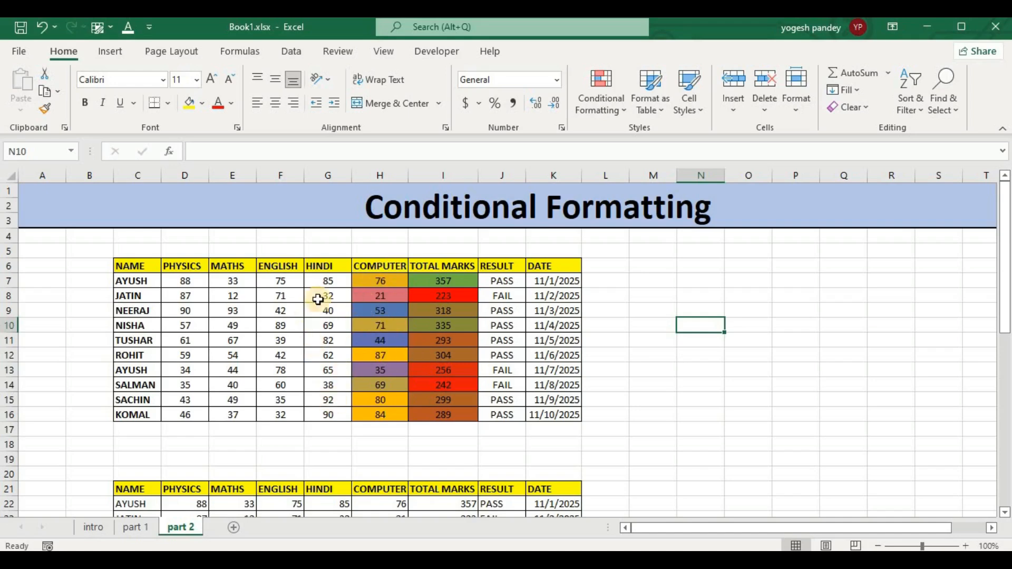
Create a new conditional formatting rule on the Hindi marks using the Data Bar style, keeping the minimum and maximum types Automatic.
{"action": "left_click_drag", "start_coordinate": [328, 281], "coordinate": [322, 411]}
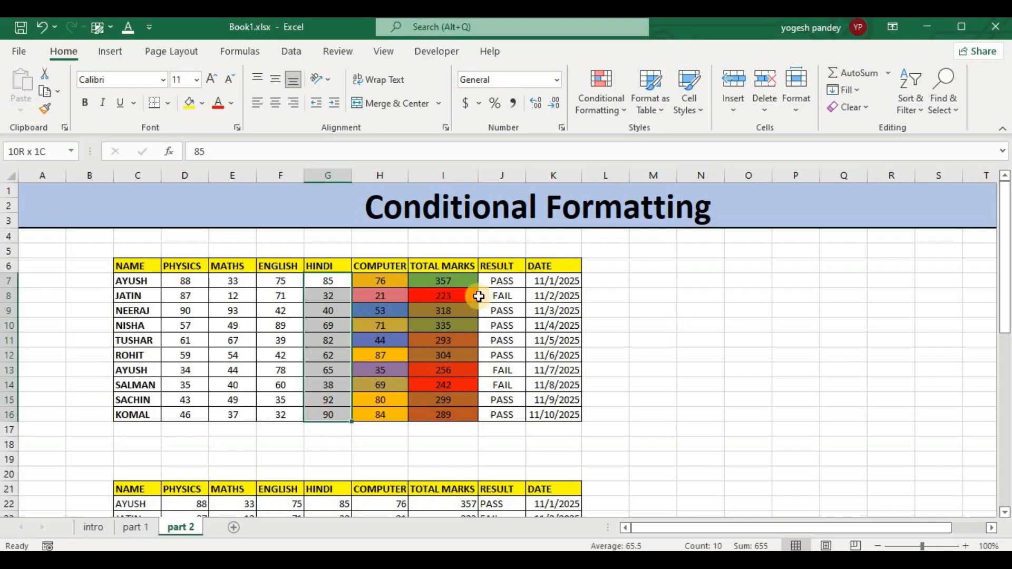
{"action": "left_click", "coordinate": [603, 106]}
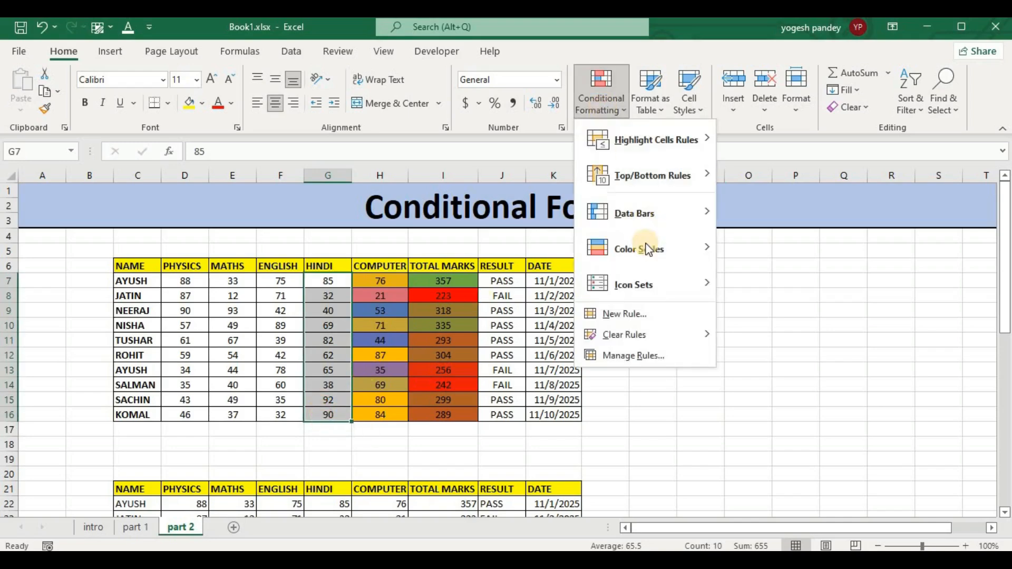
{"action": "left_click", "coordinate": [615, 314]}
{"action": "left_click", "coordinate": [674, 257]}
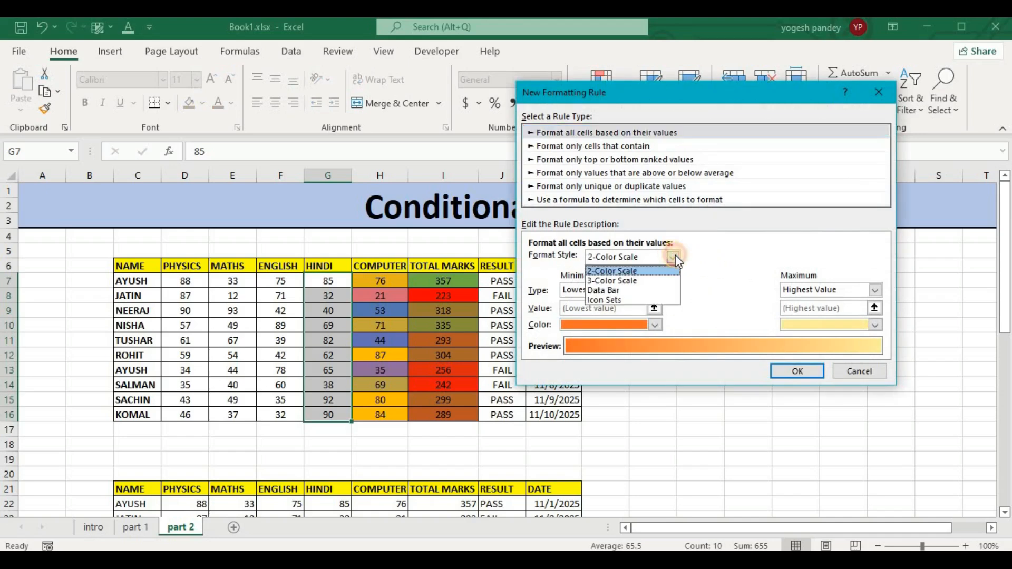
{"action": "left_click", "coordinate": [630, 288]}
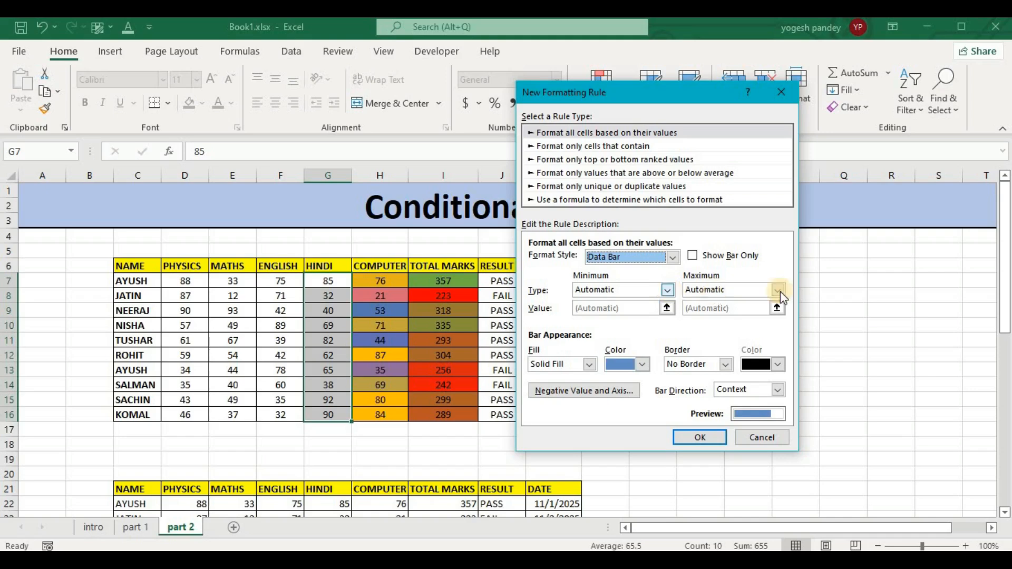
{"action": "left_click", "coordinate": [668, 291]}
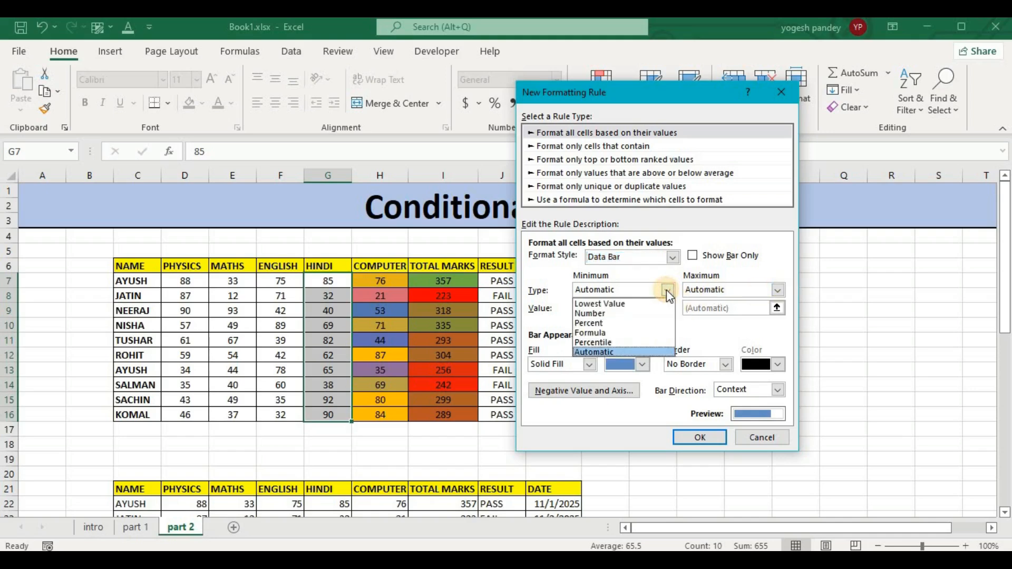
{"action": "left_click", "coordinate": [740, 277]}
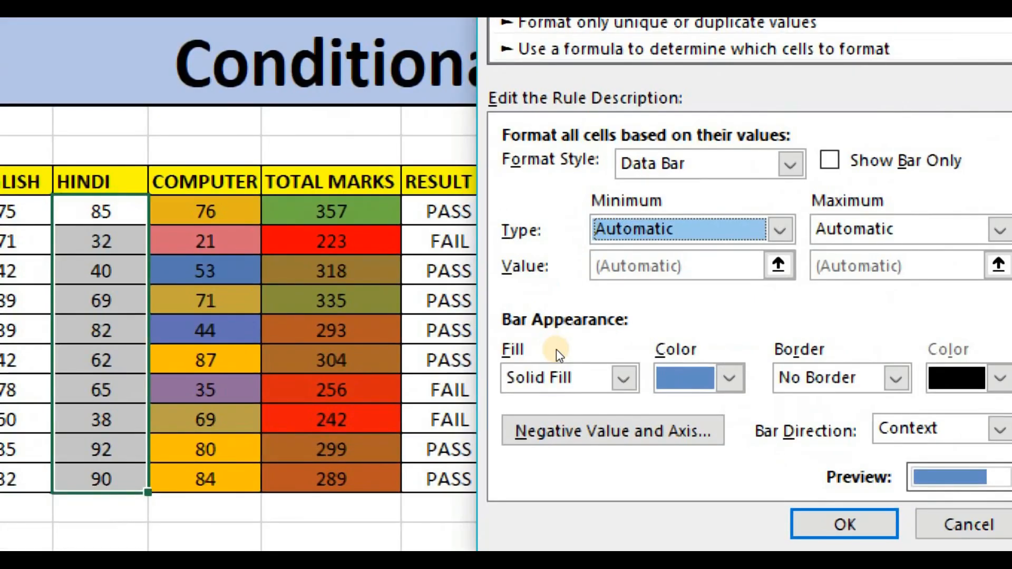
Give the Hindi data bars a yellow Solid Fill and a red Solid Border.
{"action": "left_click", "coordinate": [595, 373]}
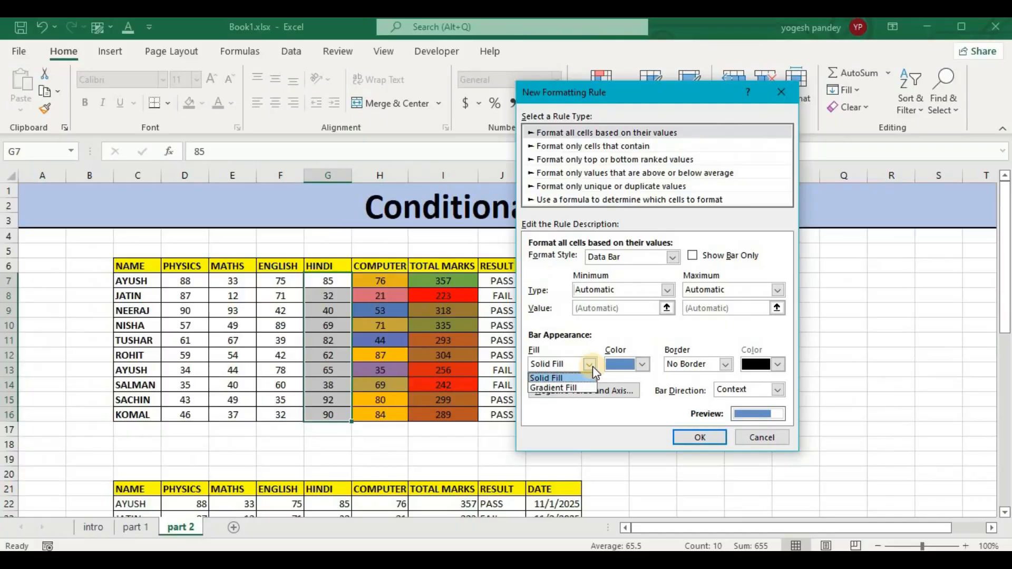
{"action": "left_click", "coordinate": [586, 378]}
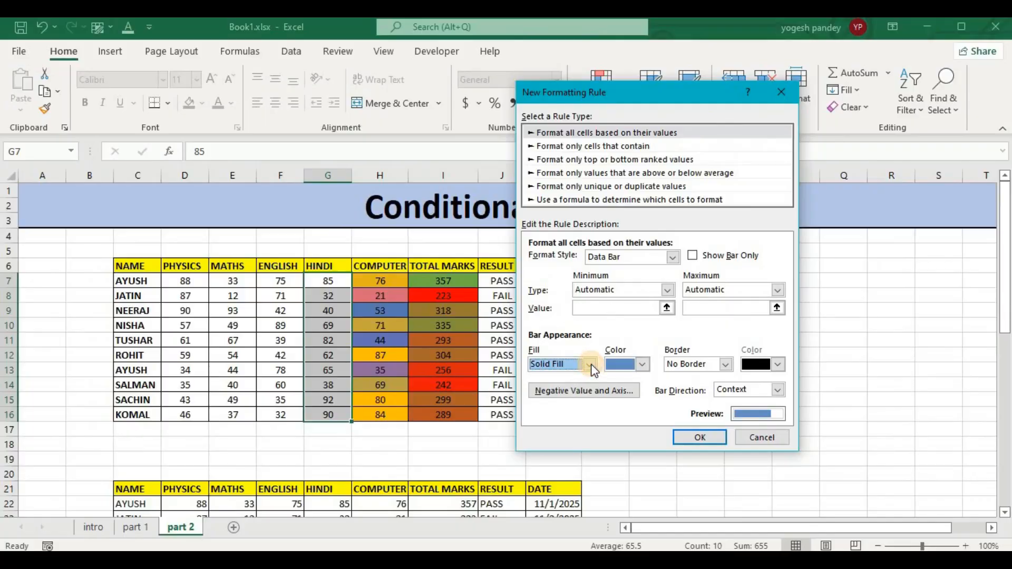
{"action": "left_click", "coordinate": [641, 366]}
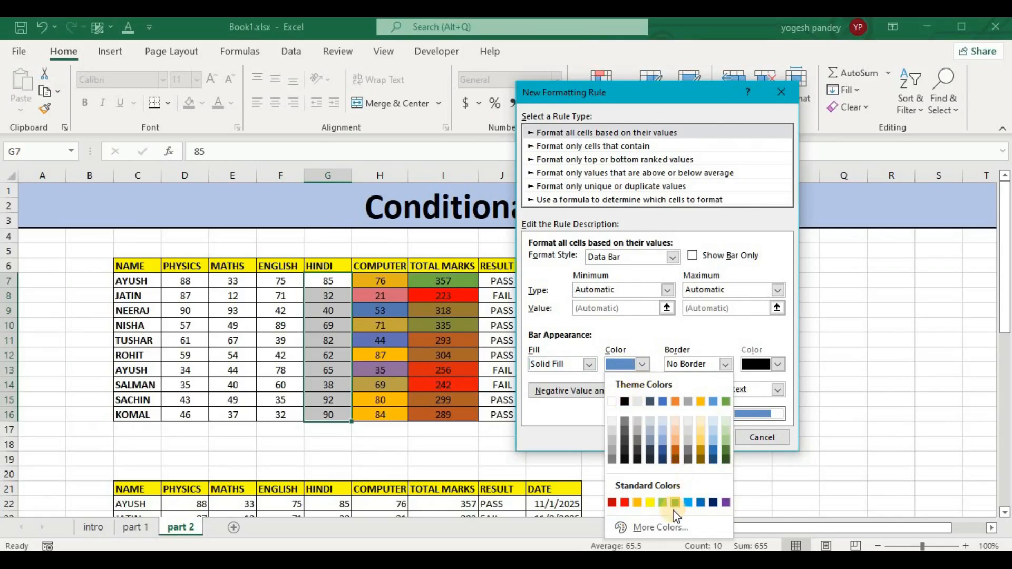
{"action": "left_click", "coordinate": [652, 501]}
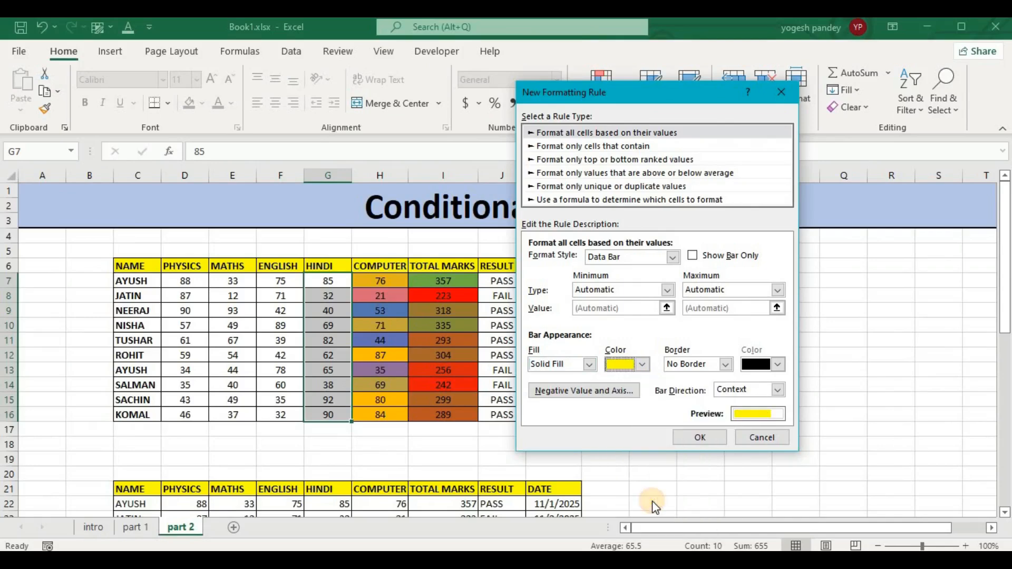
{"action": "left_click", "coordinate": [726, 364]}
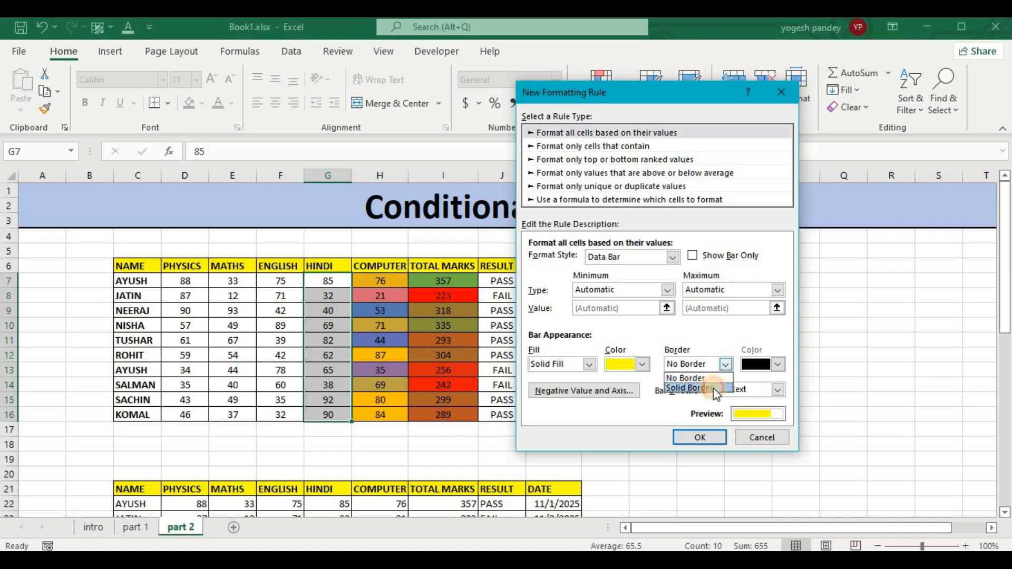
{"action": "left_click", "coordinate": [713, 388]}
{"action": "left_click", "coordinate": [776, 364]}
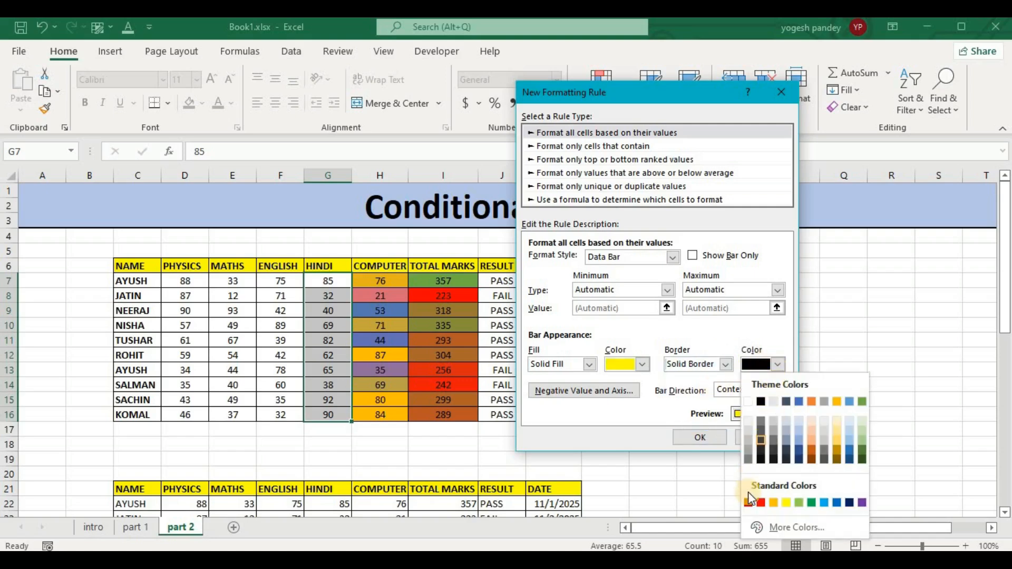
{"action": "left_click", "coordinate": [760, 503]}
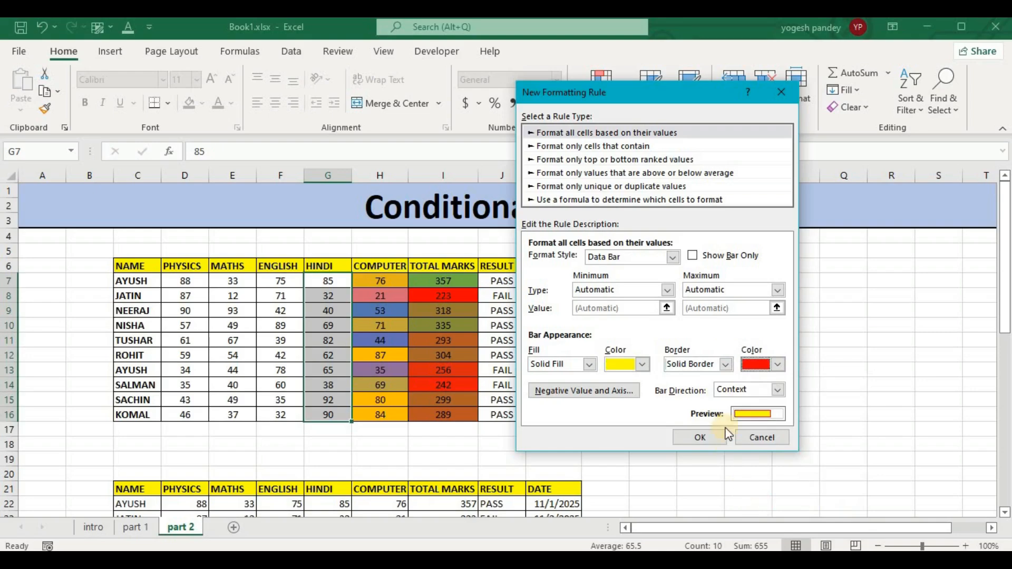
Set the fill color for negative data bars to green in the Negative Value and Axis settings.
{"action": "left_click", "coordinate": [606, 396]}
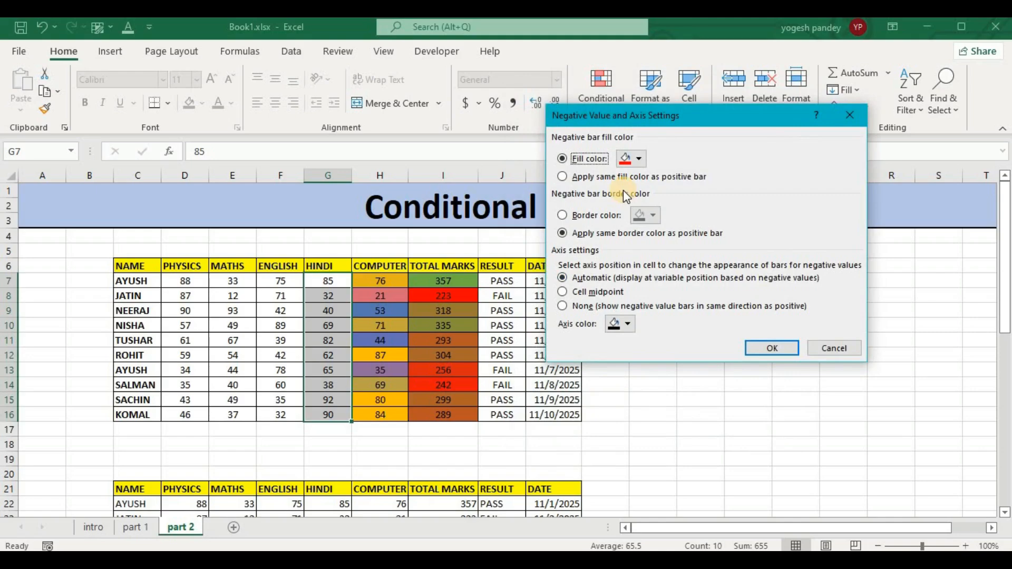
{"action": "left_click", "coordinate": [638, 157]}
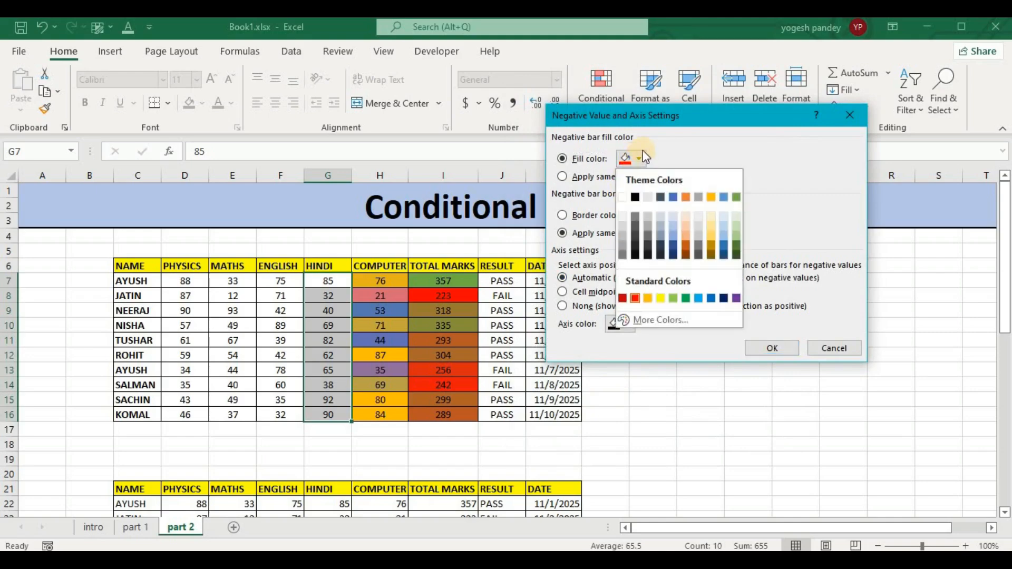
{"action": "left_click", "coordinate": [736, 197]}
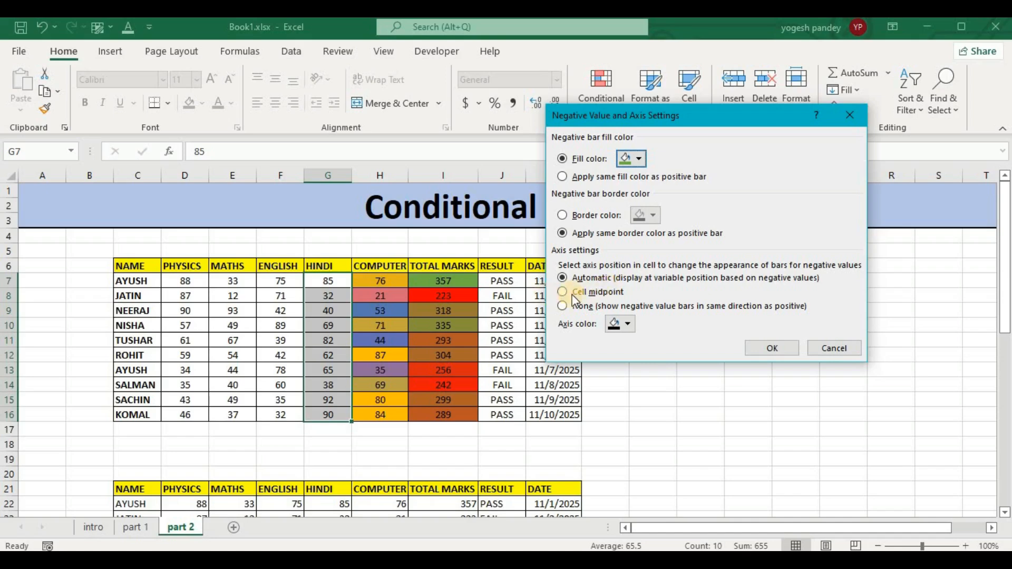
{"action": "left_click", "coordinate": [787, 349]}
Set the bar direction to Right-to-Left and apply the data bar rule to the Hindi marks.
{"action": "left_click", "coordinate": [778, 390]}
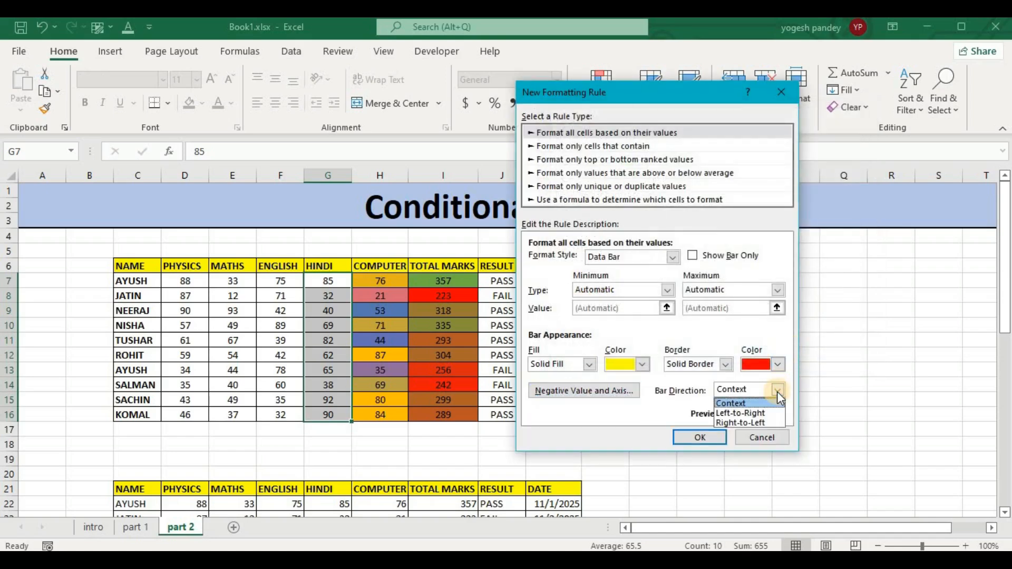
{"action": "left_click", "coordinate": [762, 414]}
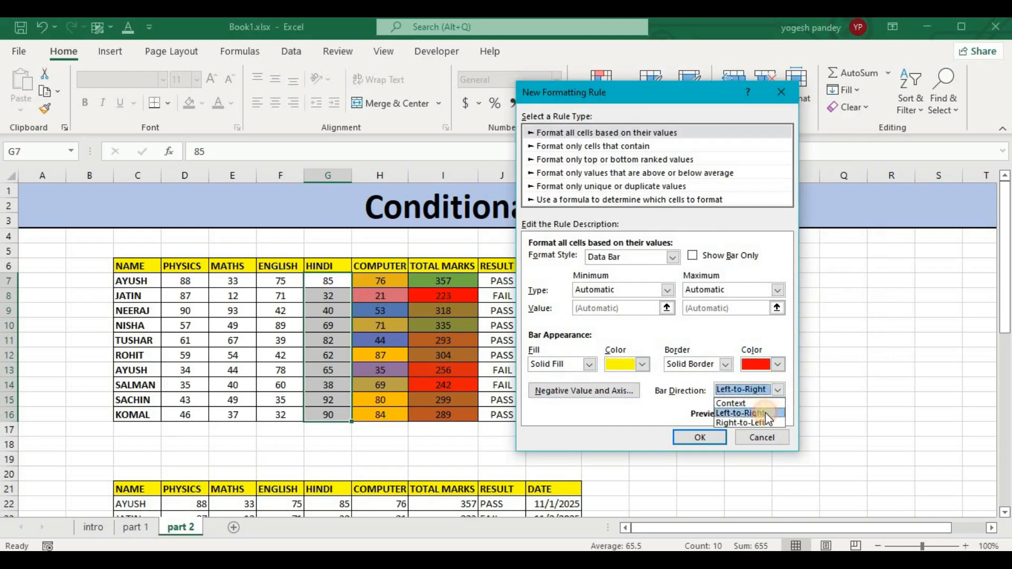
{"action": "left_click", "coordinate": [774, 391]}
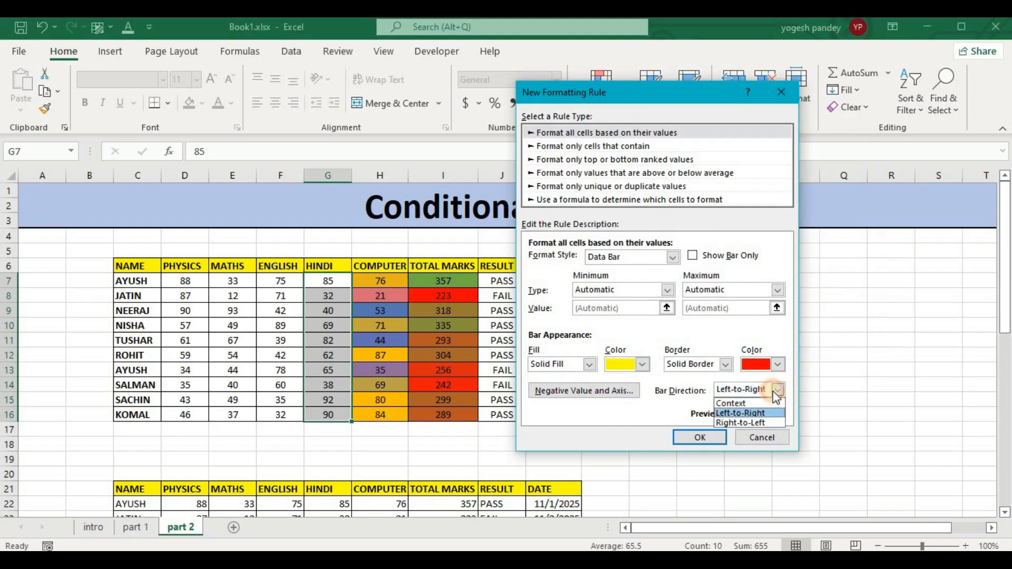
{"action": "left_click", "coordinate": [761, 424]}
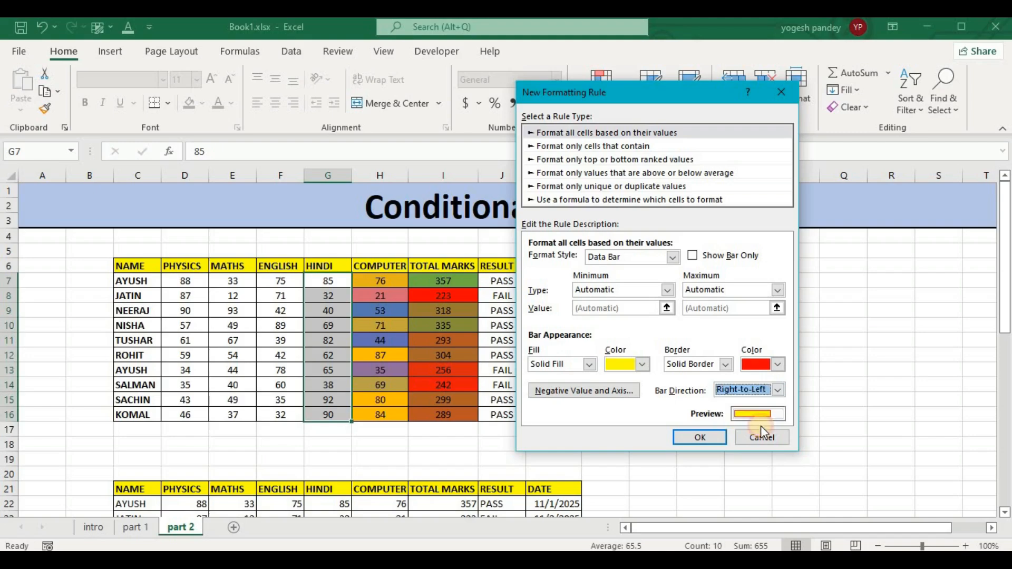
{"action": "left_click", "coordinate": [705, 436]}
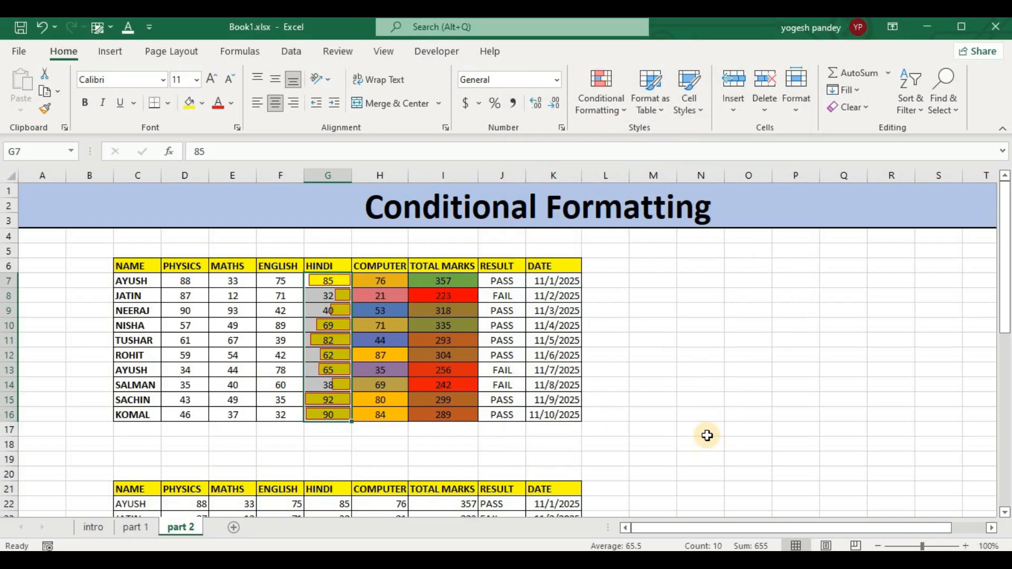
{"action": "left_click", "coordinate": [613, 97]}
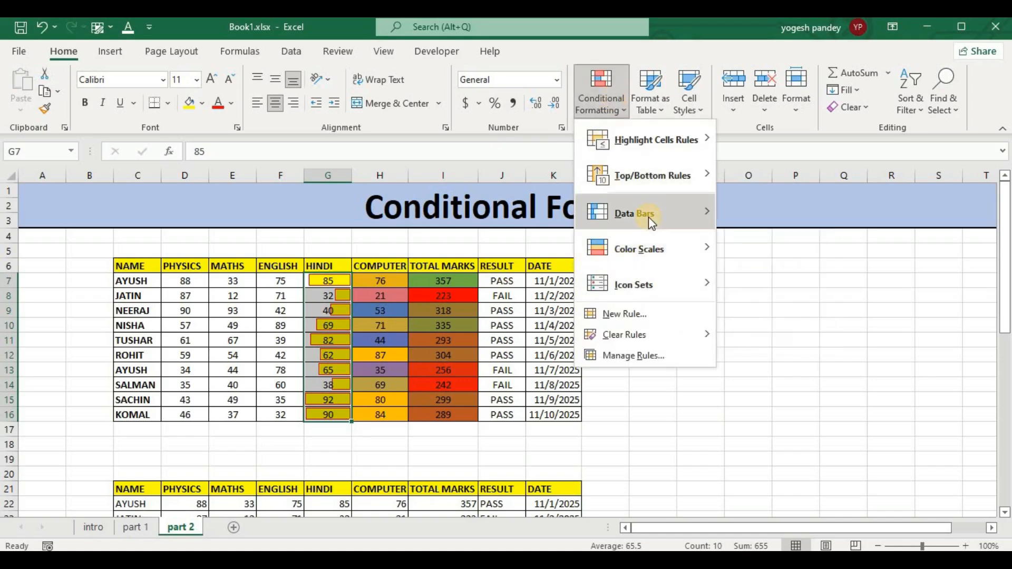
{"action": "mouse_move", "coordinate": [648, 217]}
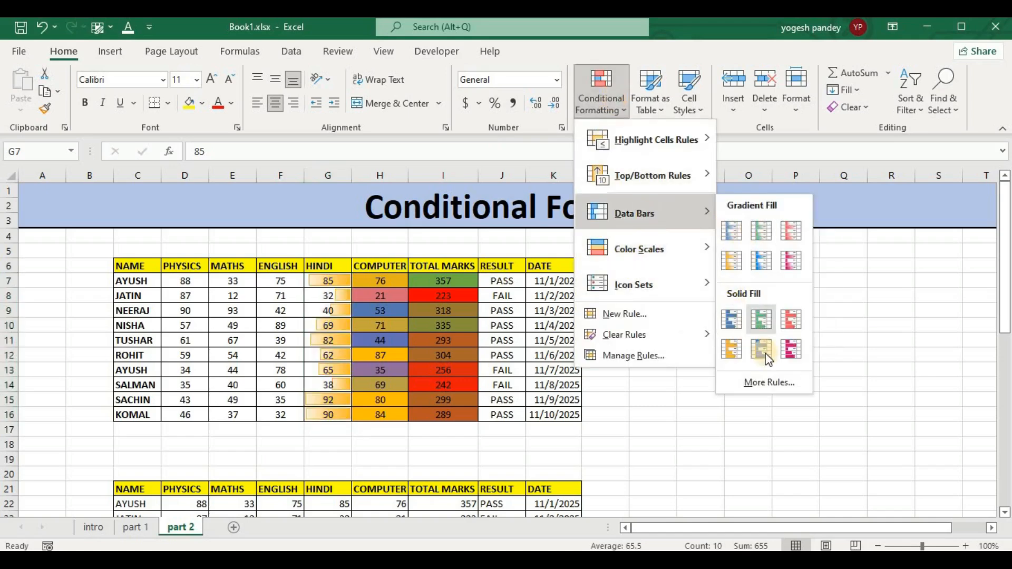
{"action": "left_click", "coordinate": [654, 435]}
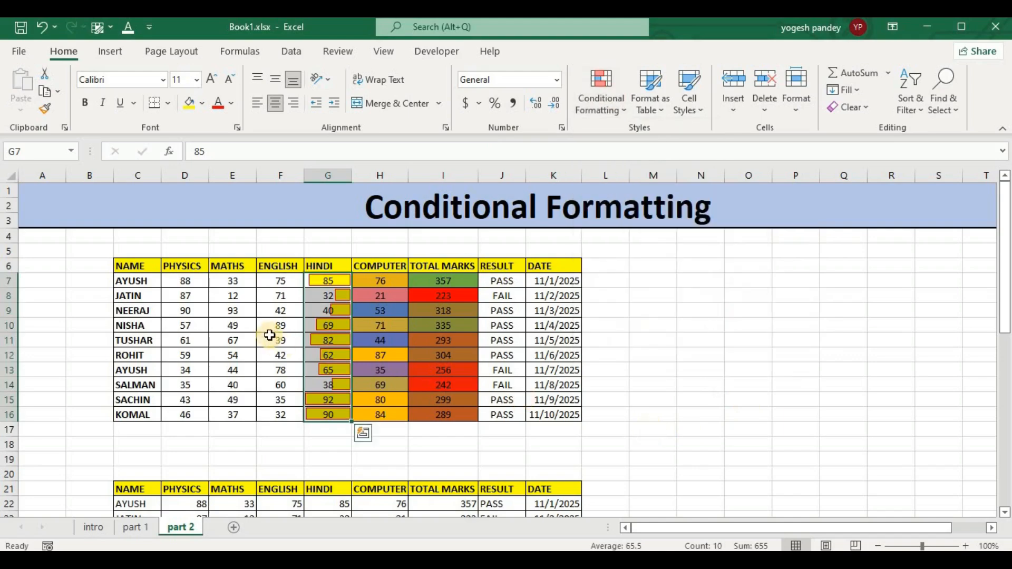
{"action": "left_click", "coordinate": [642, 276]}
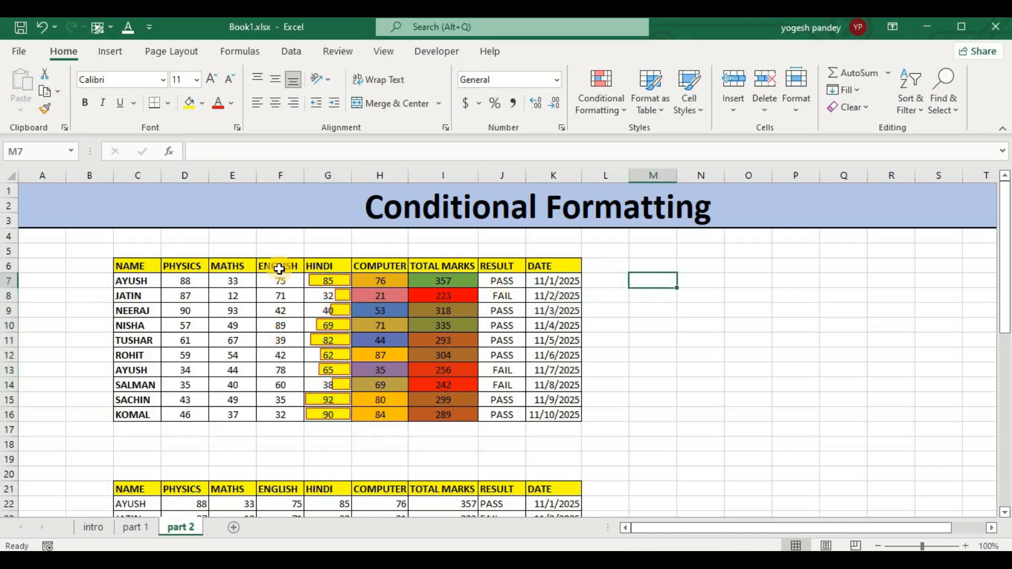
Start a new conditional formatting rule for the English marks with the Data Bar format style.
{"action": "left_click_drag", "start_coordinate": [280, 279], "coordinate": [280, 416]}
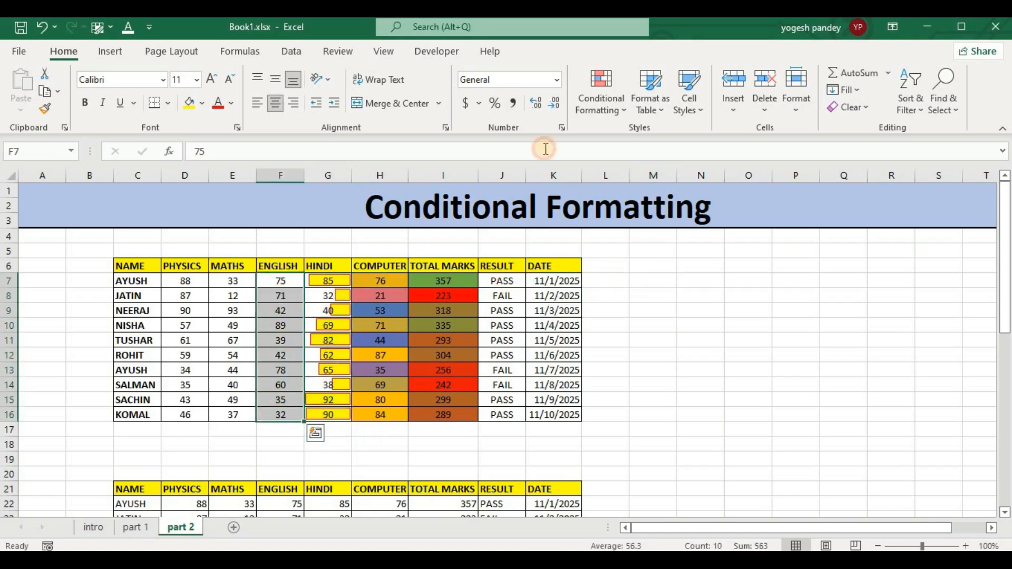
{"action": "left_click", "coordinate": [607, 110]}
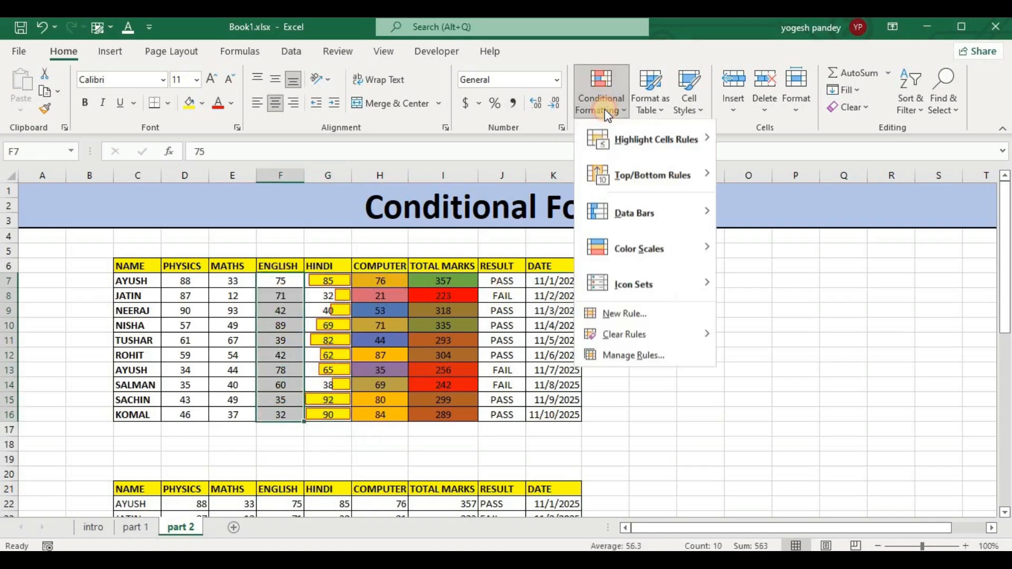
{"action": "left_click", "coordinate": [650, 311]}
{"action": "left_click", "coordinate": [621, 291]}
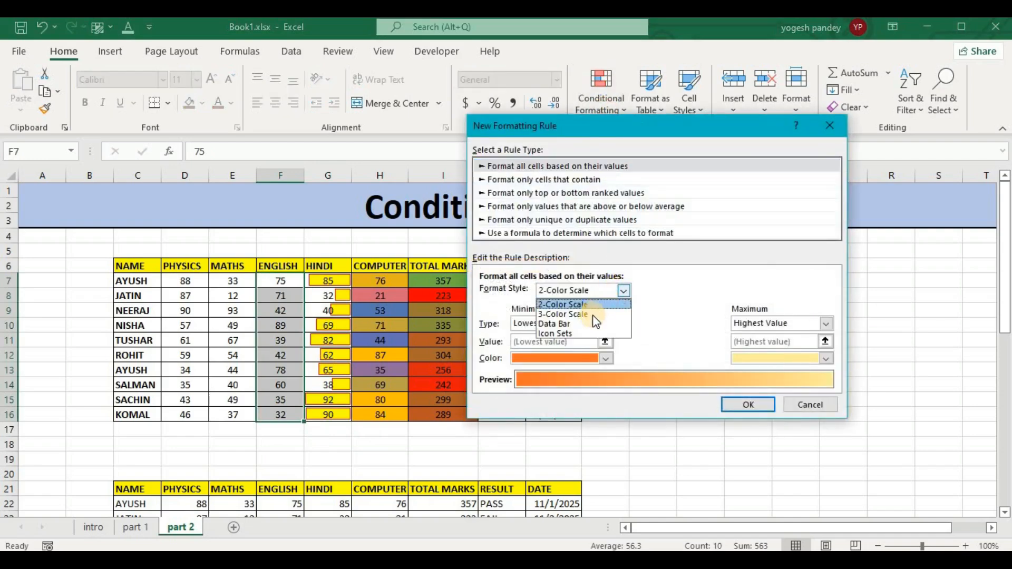
{"action": "left_click", "coordinate": [591, 321]}
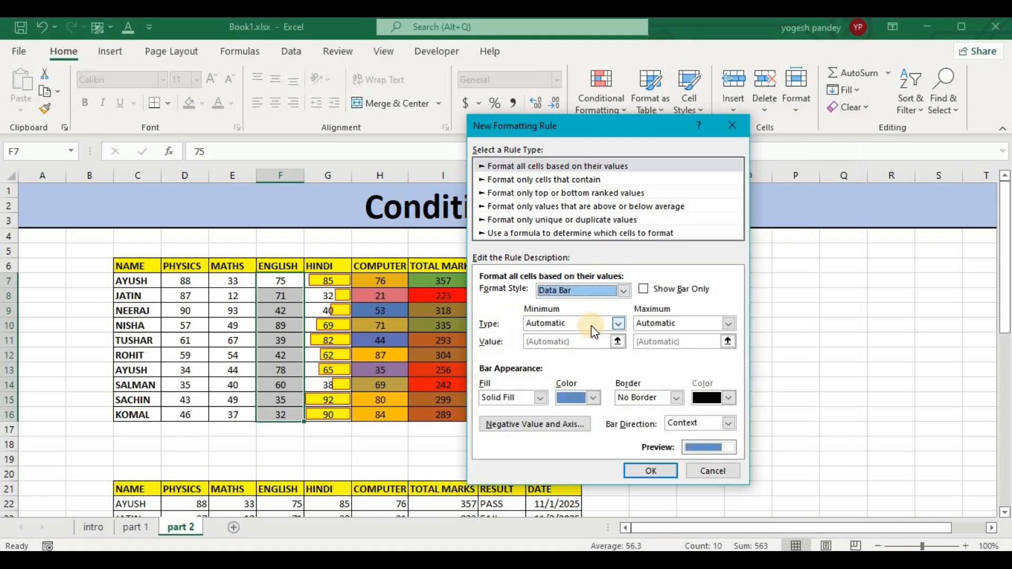
Give the English data bars a yellow Gradient Fill and a red Solid Border.
{"action": "left_click", "coordinate": [539, 397]}
{"action": "left_click", "coordinate": [527, 422]}
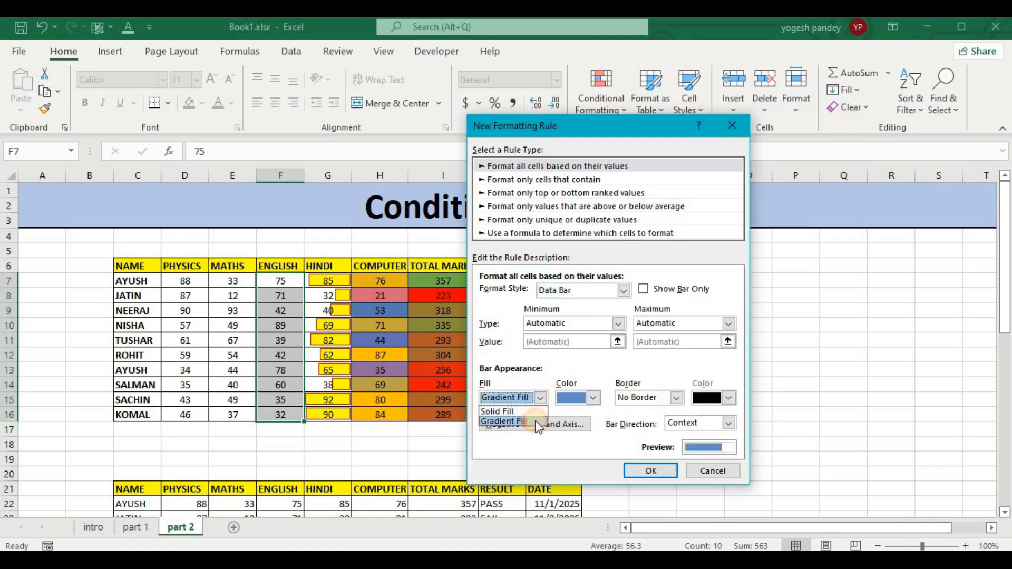
{"action": "left_click", "coordinate": [593, 398]}
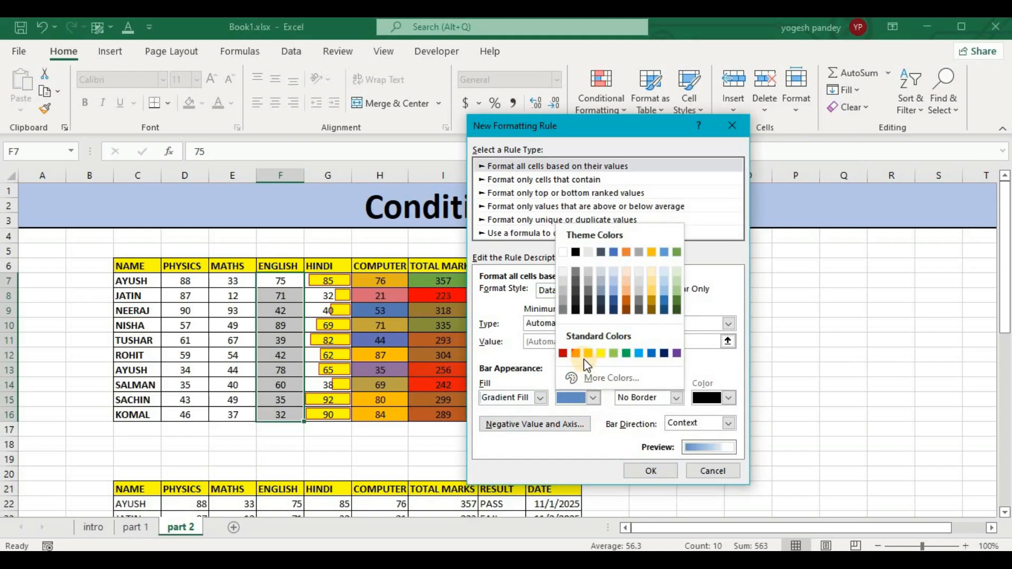
{"action": "left_click", "coordinate": [601, 353]}
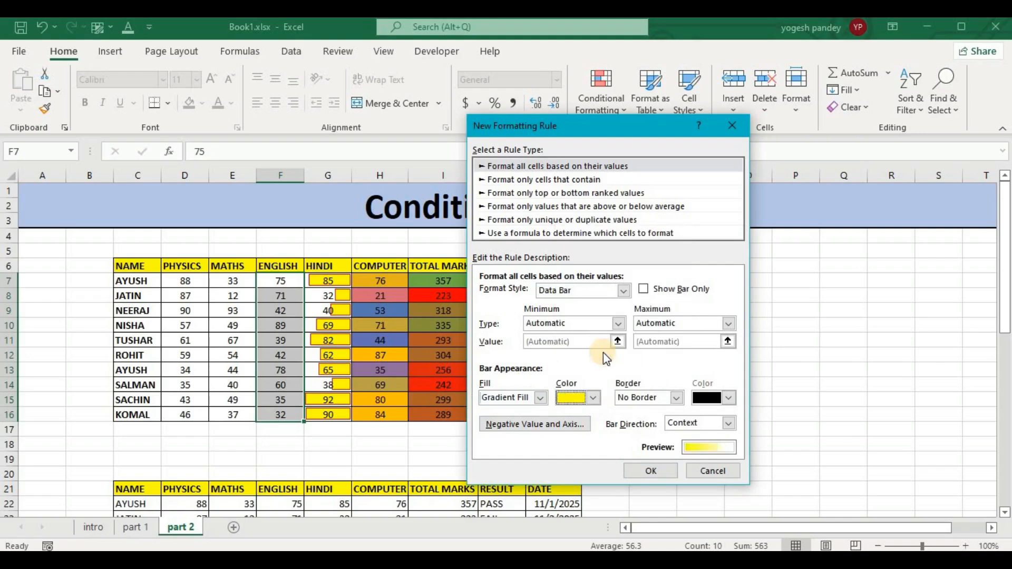
{"action": "left_click", "coordinate": [676, 397]}
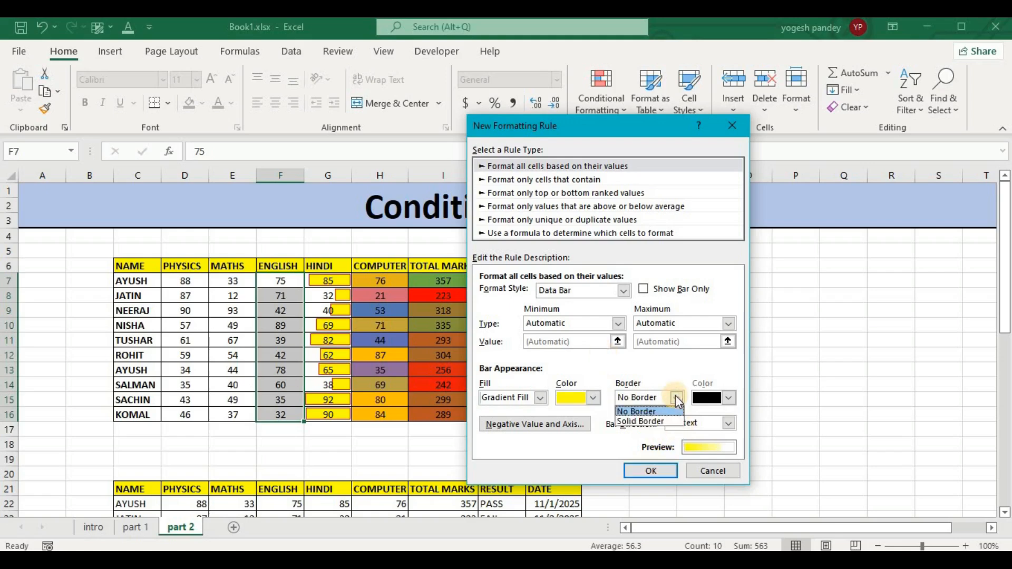
{"action": "left_click", "coordinate": [663, 422]}
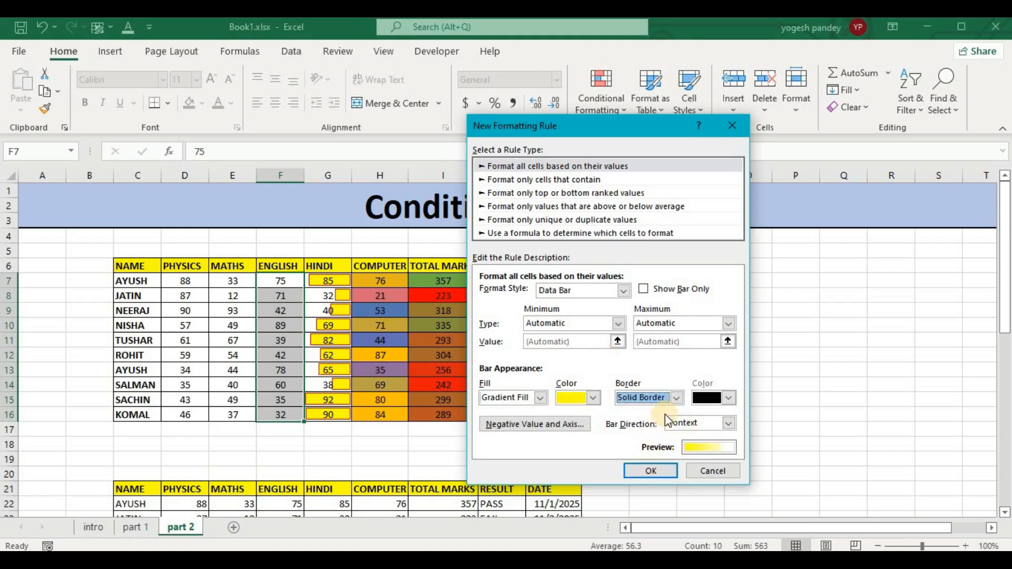
{"action": "left_click", "coordinate": [729, 399]}
{"action": "left_click", "coordinate": [709, 357]}
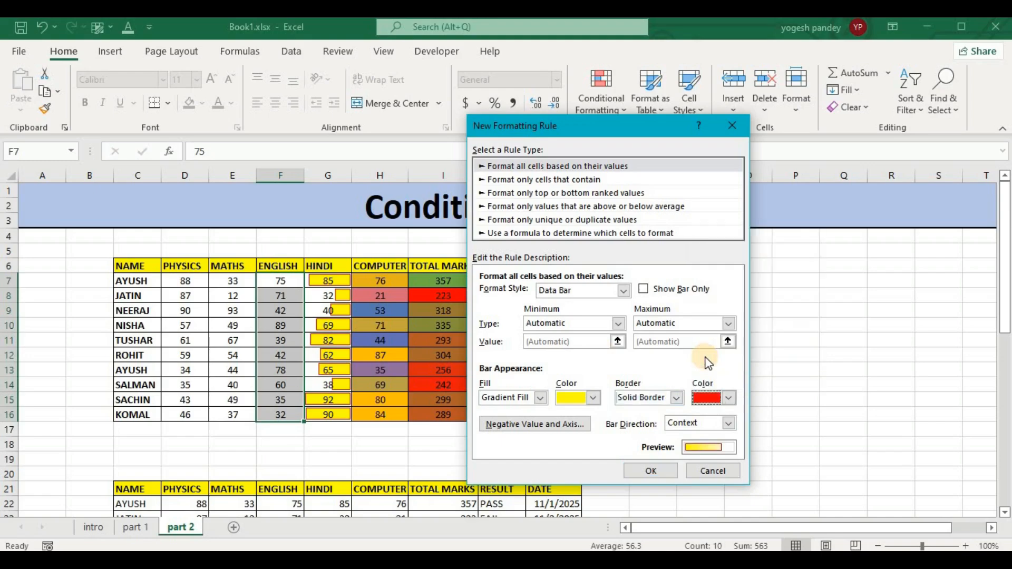
Set the bar direction to Left-to-Right and apply the data bar rule to the English marks.
{"action": "left_click", "coordinate": [728, 423]}
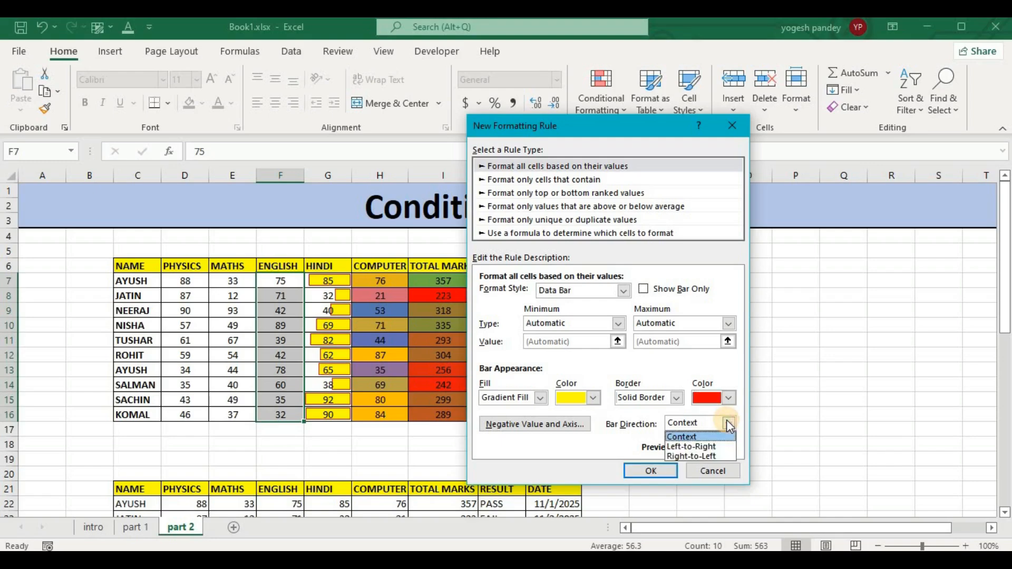
{"action": "left_click", "coordinate": [705, 446]}
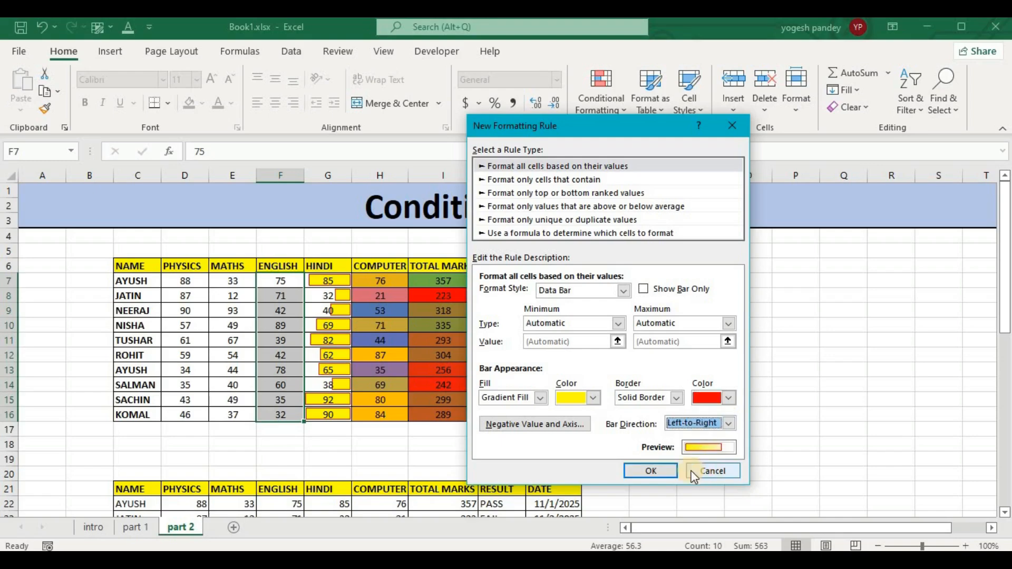
{"action": "left_click", "coordinate": [663, 466]}
{"action": "left_click", "coordinate": [658, 325]}
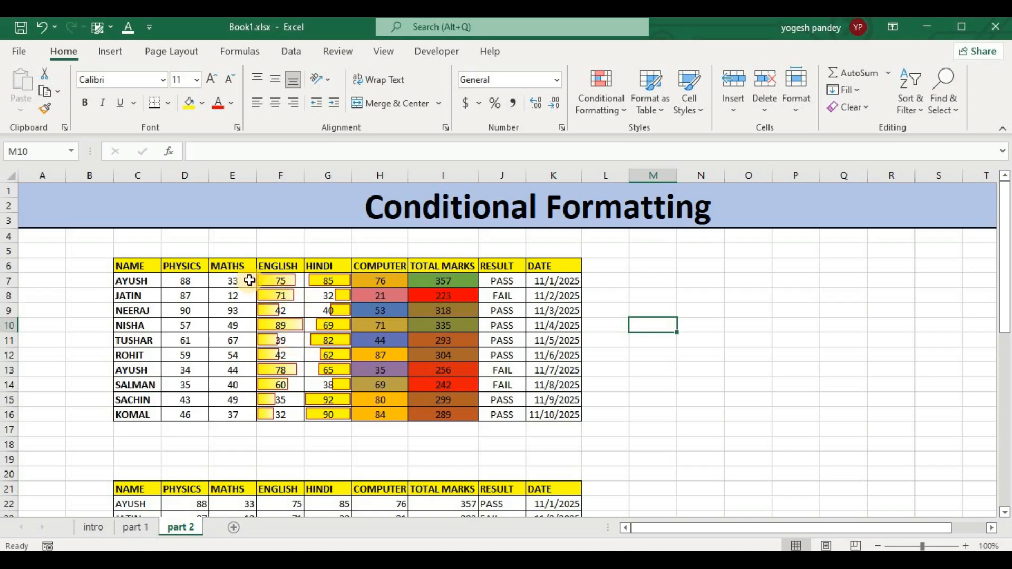
Start a new conditional formatting rule for the Maths marks with the Icon Sets format style.
{"action": "left_click_drag", "start_coordinate": [232, 280], "coordinate": [236, 416]}
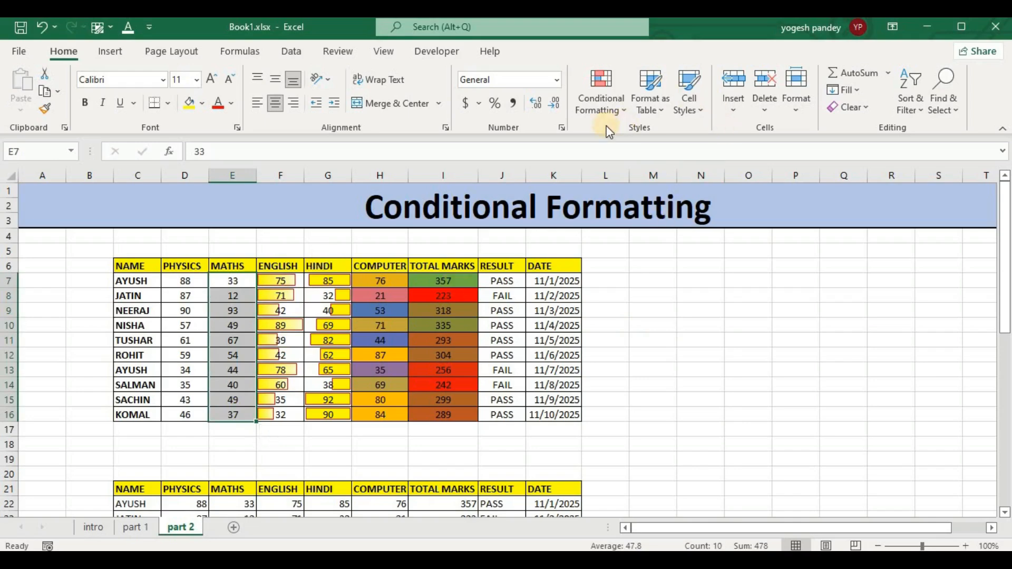
{"action": "left_click", "coordinate": [599, 110]}
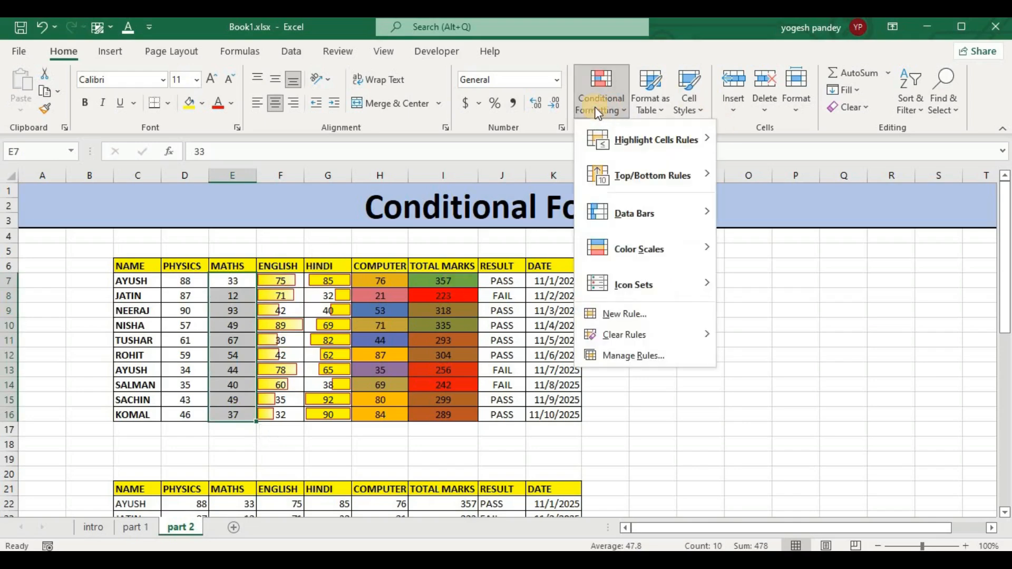
{"action": "left_click", "coordinate": [627, 315]}
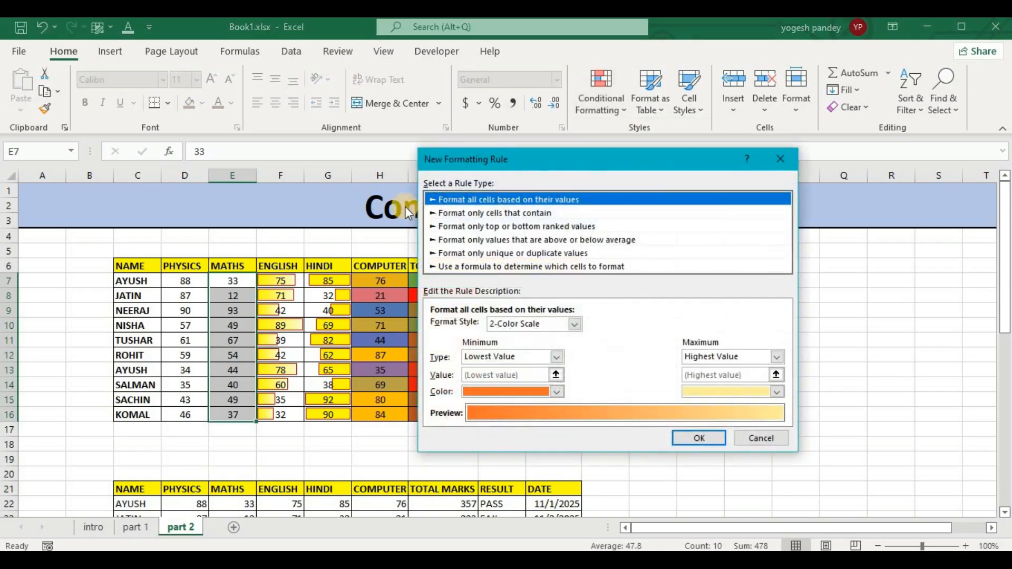
{"action": "left_click", "coordinate": [574, 324]}
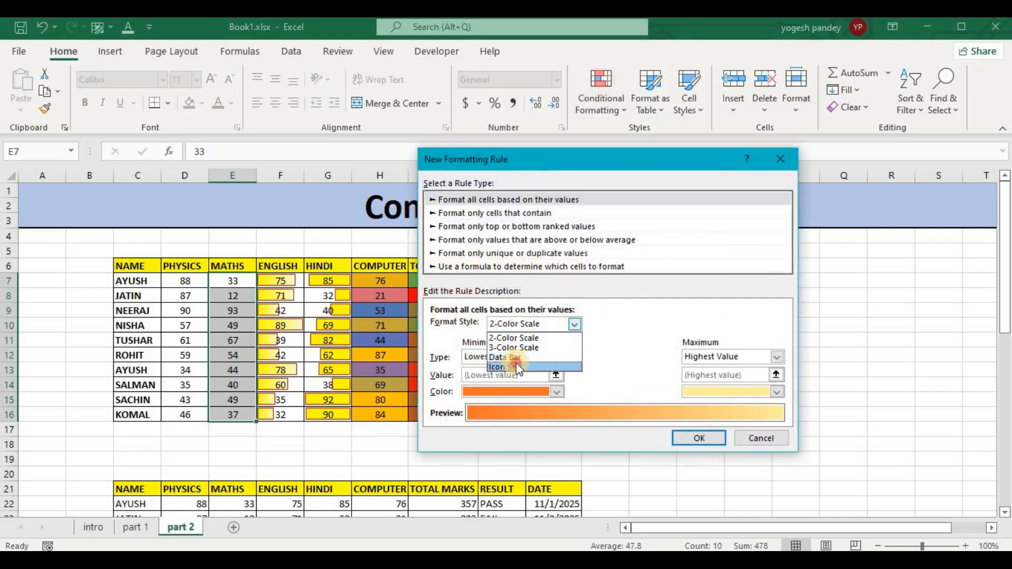
{"action": "left_click", "coordinate": [515, 366]}
{"action": "left_click_drag", "start_coordinate": [580, 154], "coordinate": [576, 49]}
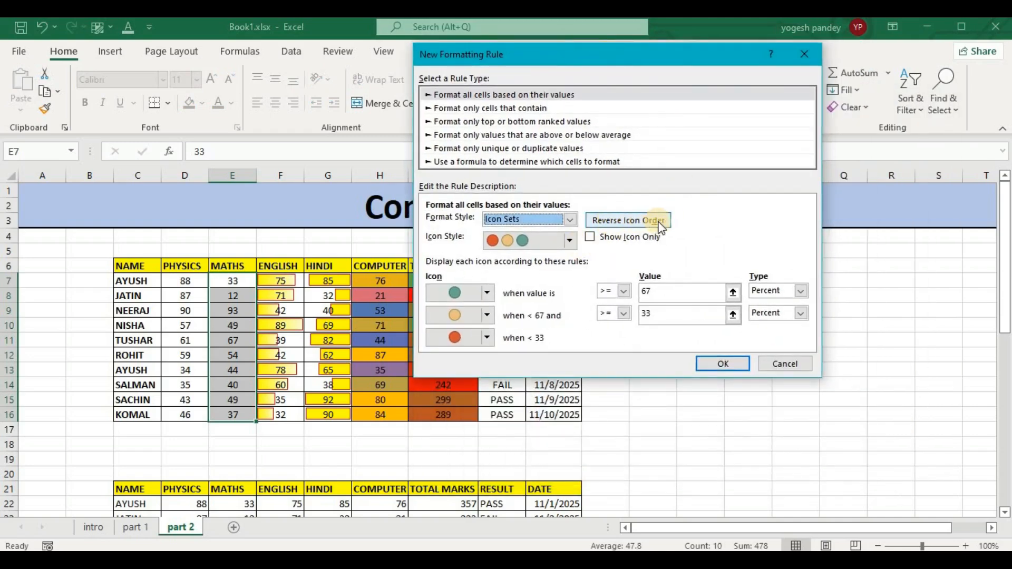
Try the Show Icon Only and Reverse Icon Order options on the Maths icon rule.
{"action": "left_click", "coordinate": [592, 238]}
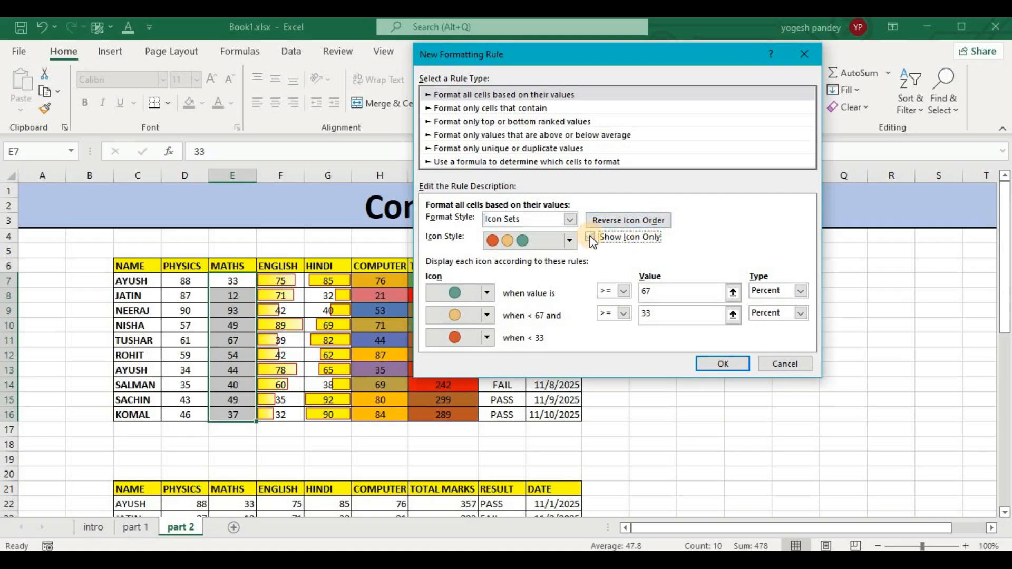
{"action": "left_click", "coordinate": [592, 237]}
{"action": "left_click", "coordinate": [594, 219]}
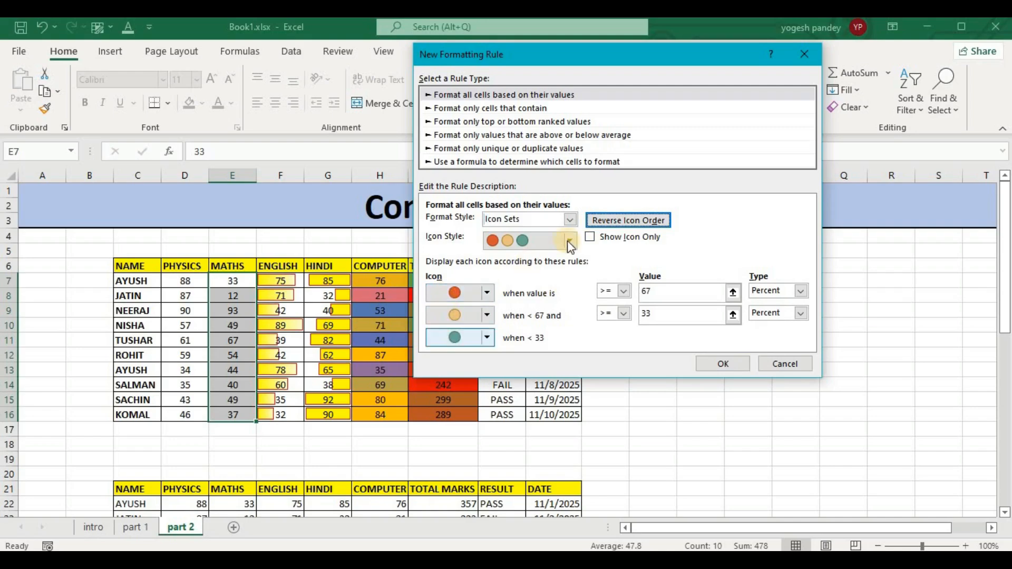
{"action": "left_click", "coordinate": [605, 219]}
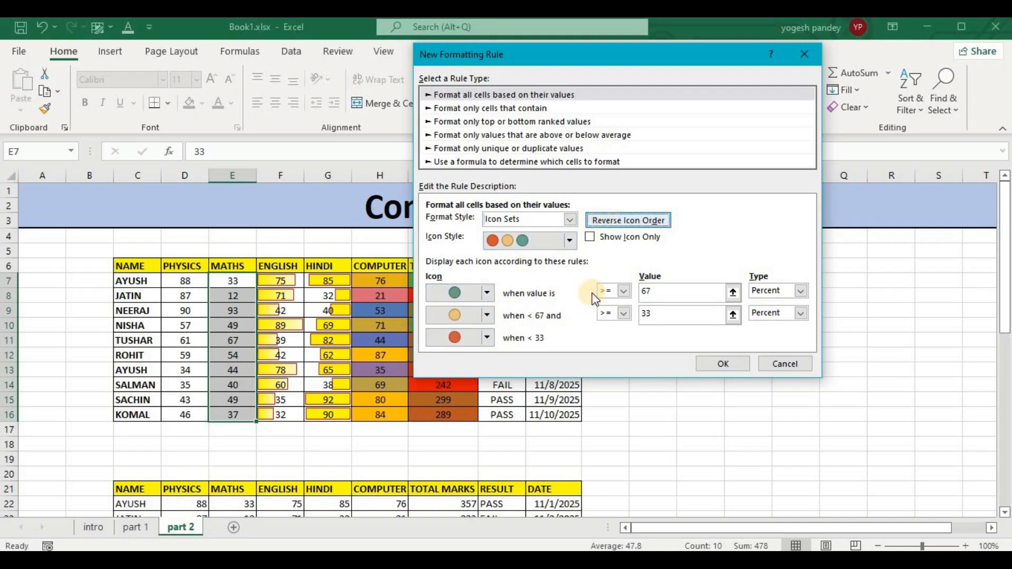
Browse the available icon styles for the Maths rule and keep the red, yellow and green circles.
{"action": "left_click", "coordinate": [570, 242]}
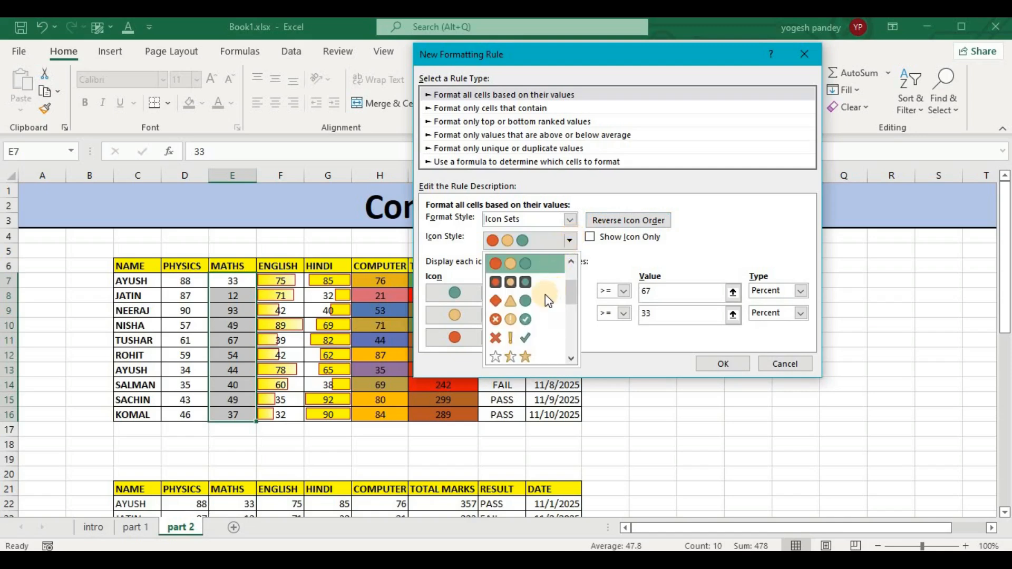
{"action": "scroll", "coordinate": [544, 296], "scroll_direction": "down", "scroll_amount": 5}
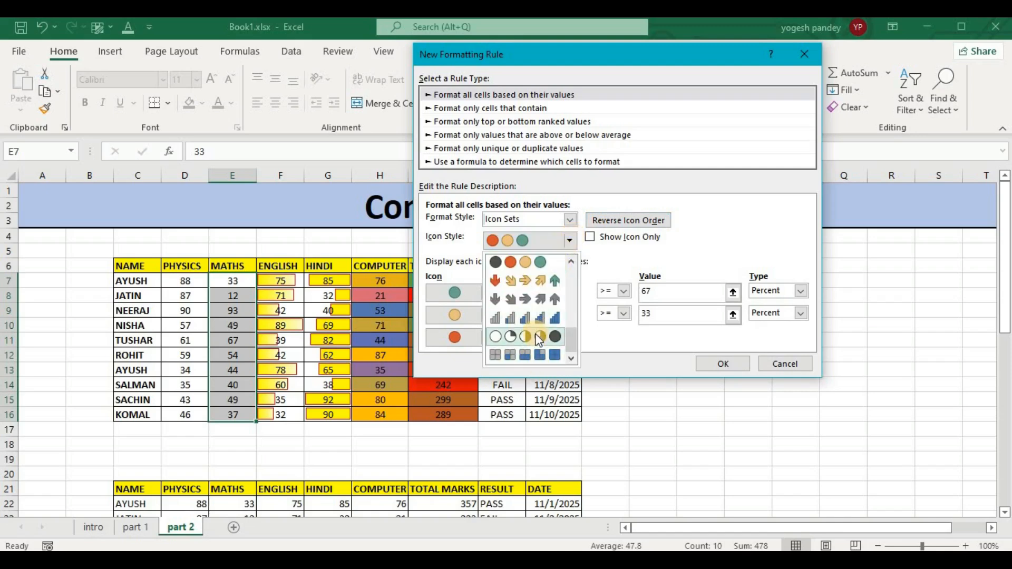
{"action": "scroll", "coordinate": [538, 336], "scroll_direction": "up", "scroll_amount": 3}
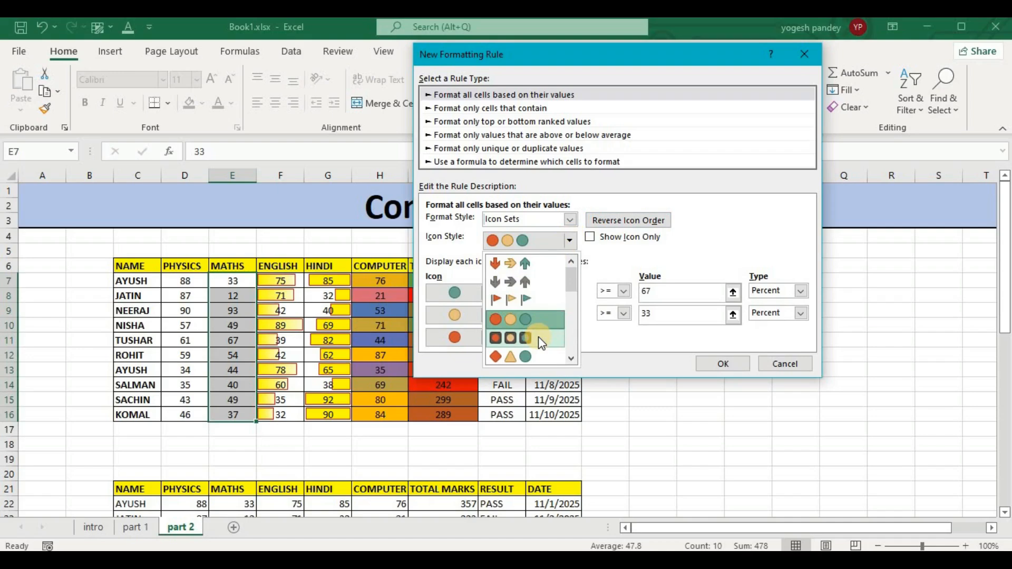
{"action": "scroll", "coordinate": [540, 339], "scroll_direction": "down", "scroll_amount": 3}
{"action": "scroll", "coordinate": [546, 337], "scroll_direction": "up", "scroll_amount": 2}
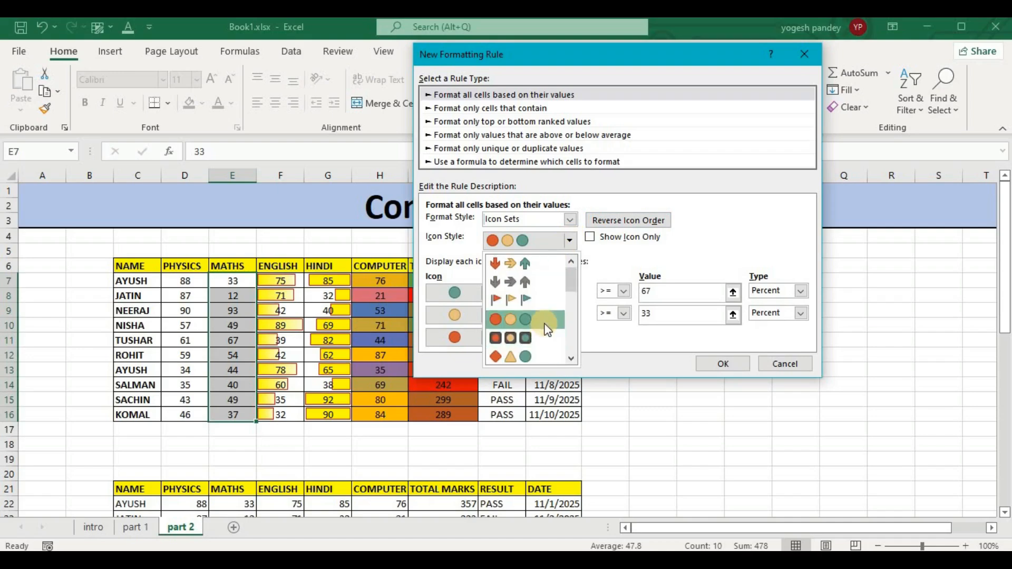
{"action": "left_click", "coordinate": [546, 328]}
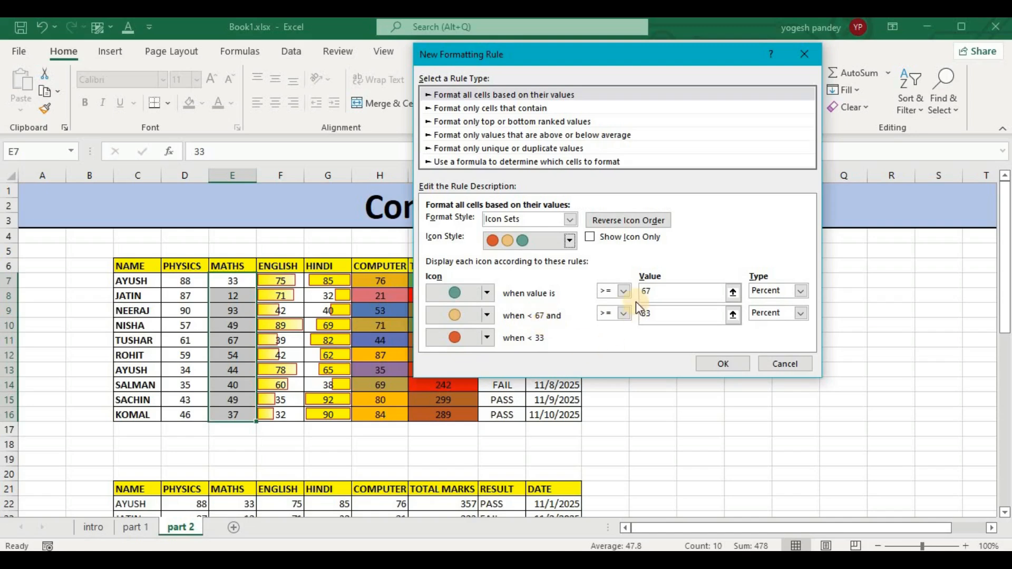
Change the value type of both Maths icon thresholds to Number.
{"action": "left_click", "coordinate": [802, 291]}
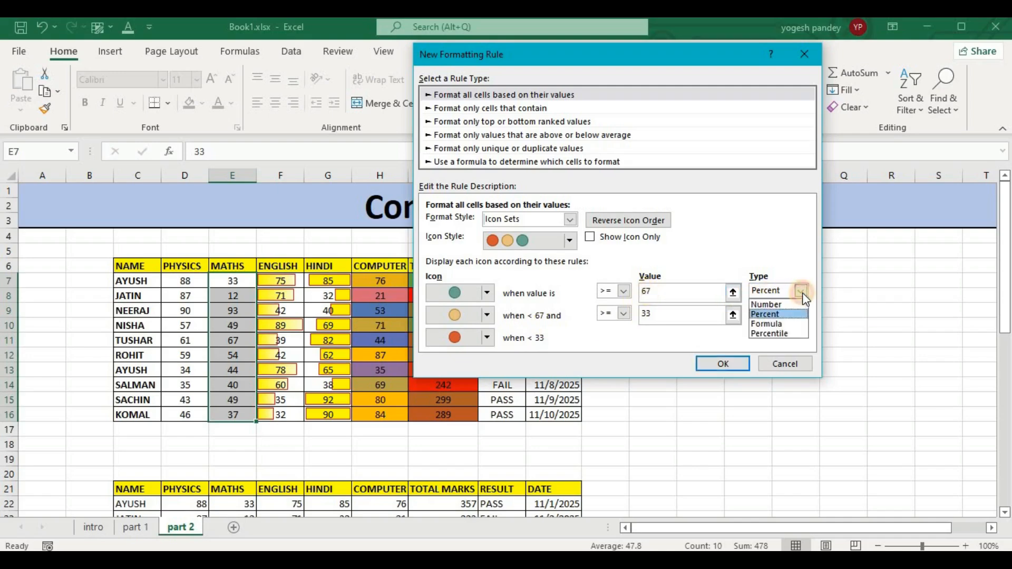
{"action": "left_click", "coordinate": [802, 291]}
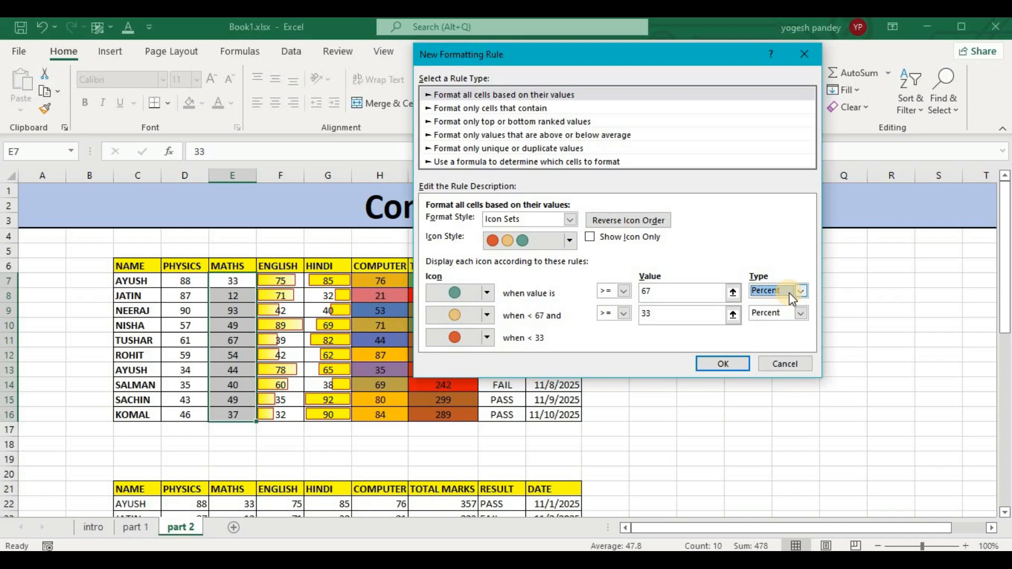
{"action": "left_click", "coordinate": [787, 293]}
{"action": "left_click", "coordinate": [784, 302]}
{"action": "left_click", "coordinate": [801, 314]}
{"action": "left_click", "coordinate": [774, 327]}
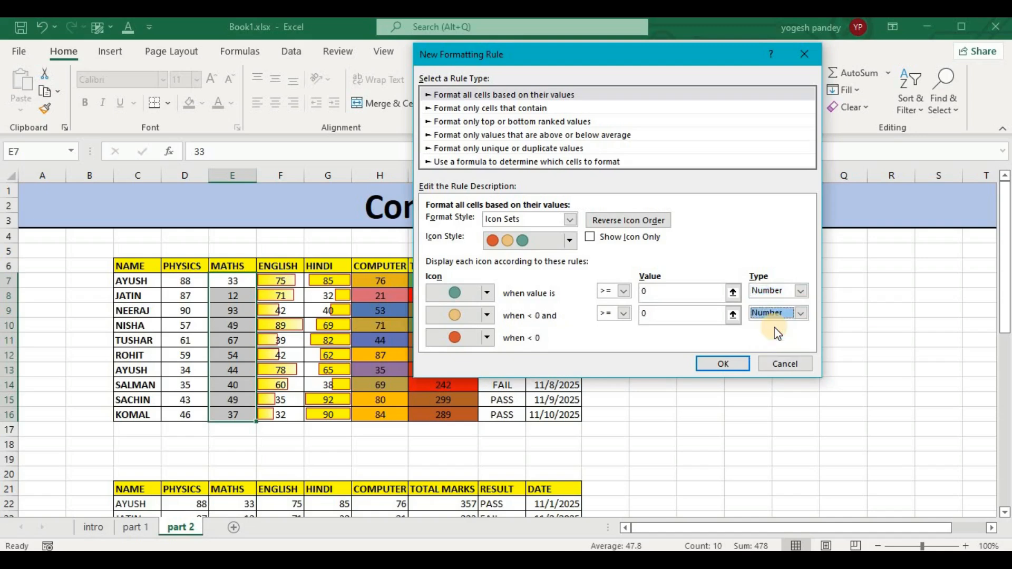
Set the green circle to display for Maths values greater than or equal to 85.
{"action": "left_click", "coordinate": [665, 293]}
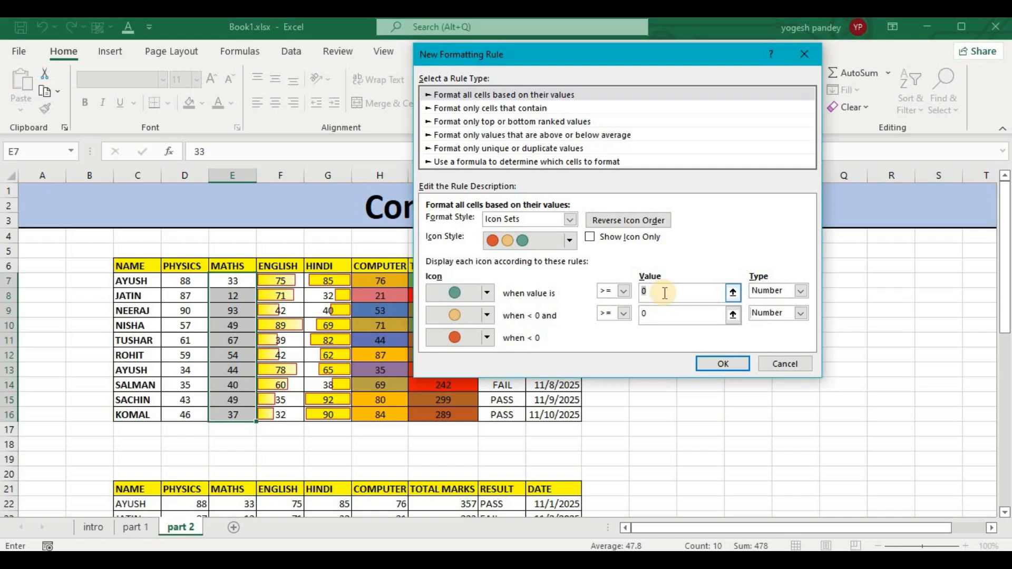
{"action": "type", "text": "90"}
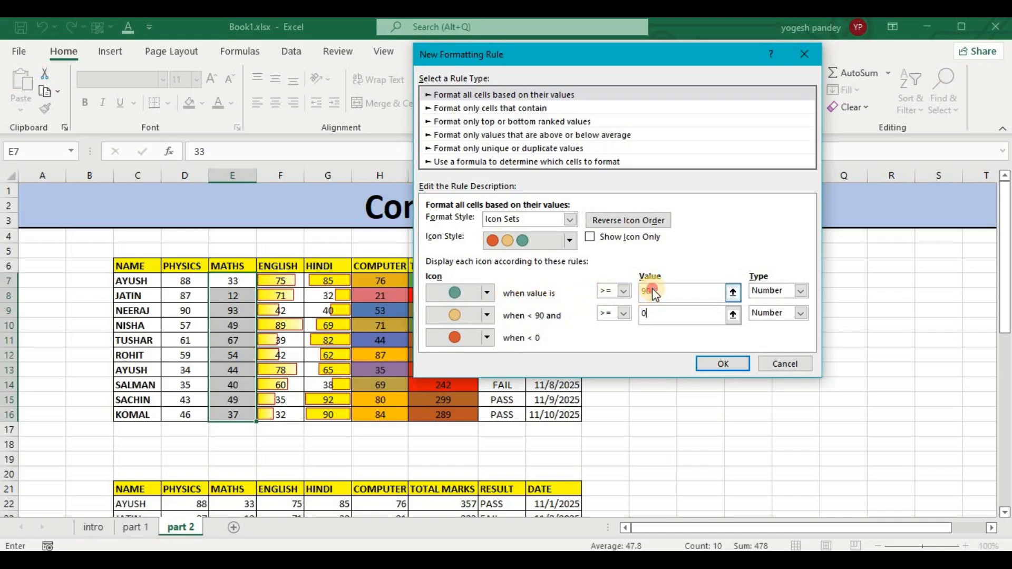
{"action": "double_click", "coordinate": [654, 293]}
{"action": "type", "text": "85"}
Set the yellow circle's lower threshold to 65, leaving Show Icon Only off.
{"action": "left_click", "coordinate": [660, 314]}
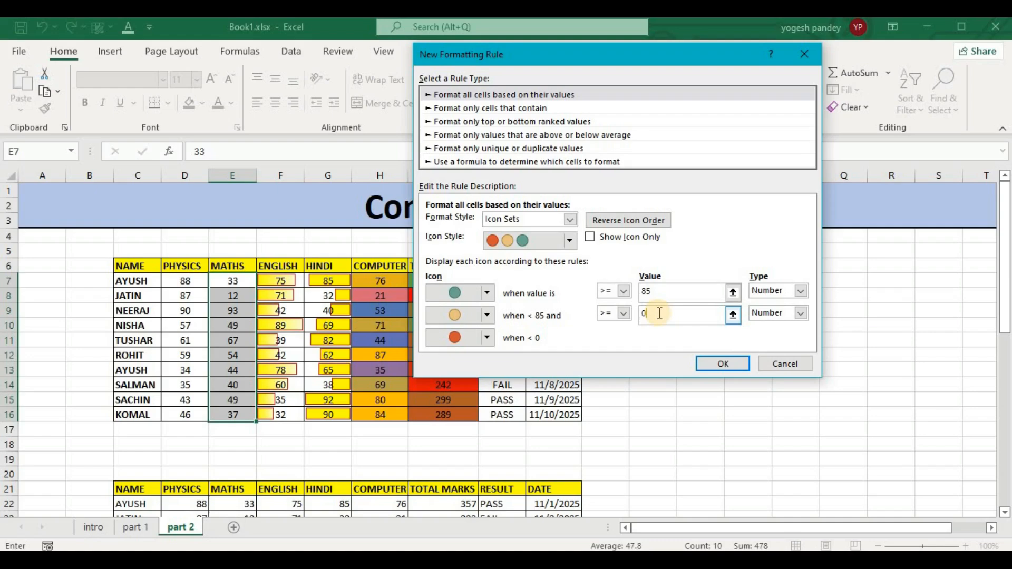
{"action": "type", "text": "65"}
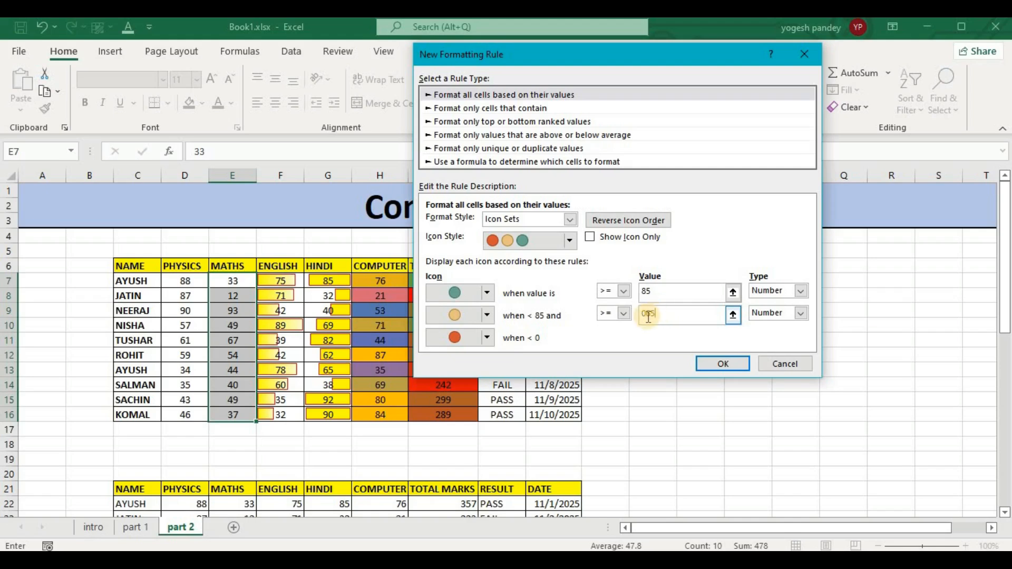
{"action": "left_click", "coordinate": [647, 316]}
{"action": "key", "text": "BackSpace"}
{"action": "left_click", "coordinate": [590, 238]}
{"action": "left_click", "coordinate": [590, 237]}
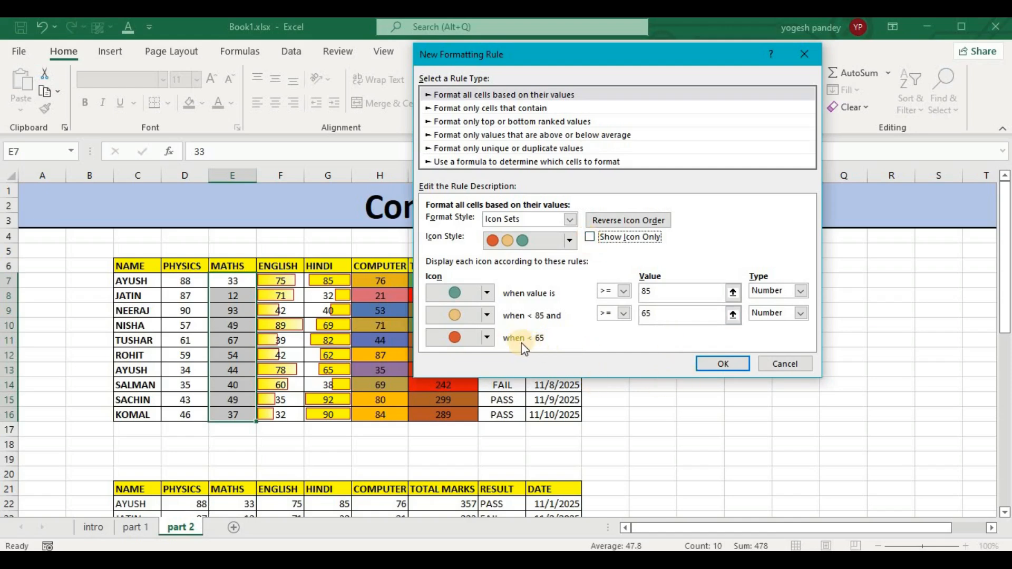
Set the yellow circle's lower threshold to 60 and apply the three-circle icon rule to the Maths marks.
{"action": "left_click", "coordinate": [656, 314]}
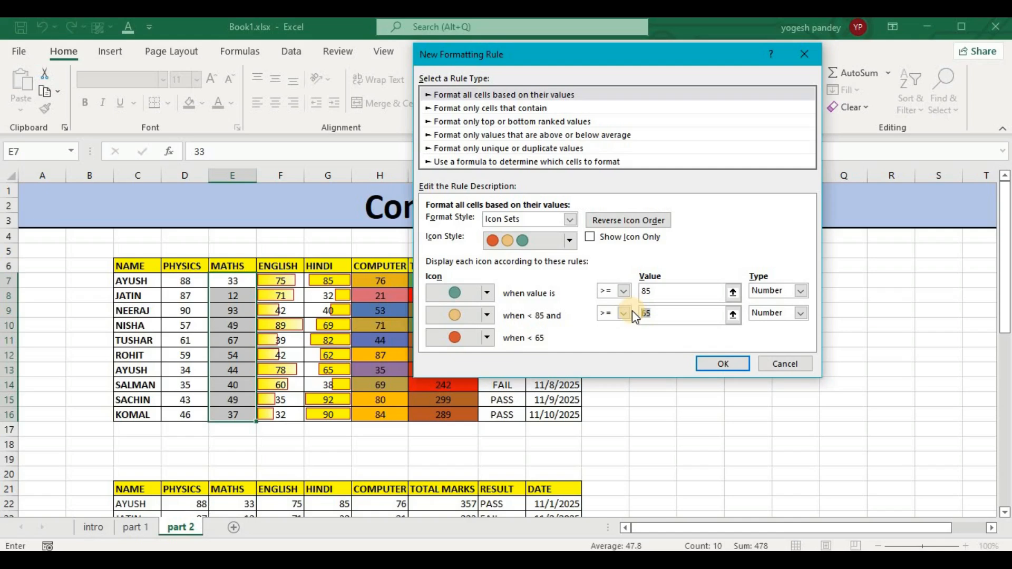
{"action": "key", "text": "BackSpace"}
{"action": "type", "text": "0"}
{"action": "left_click", "coordinate": [569, 241]}
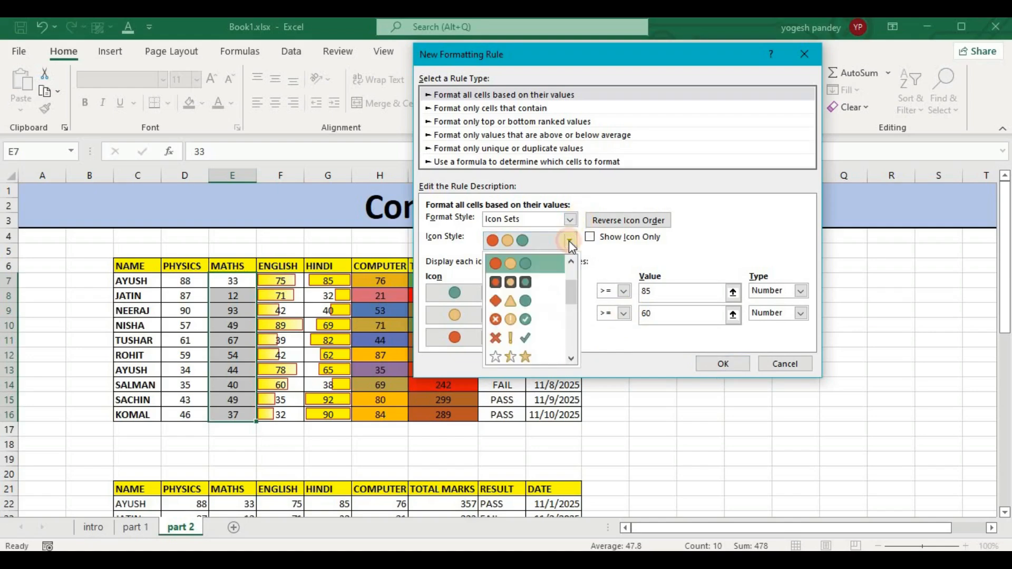
{"action": "left_click", "coordinate": [549, 260]}
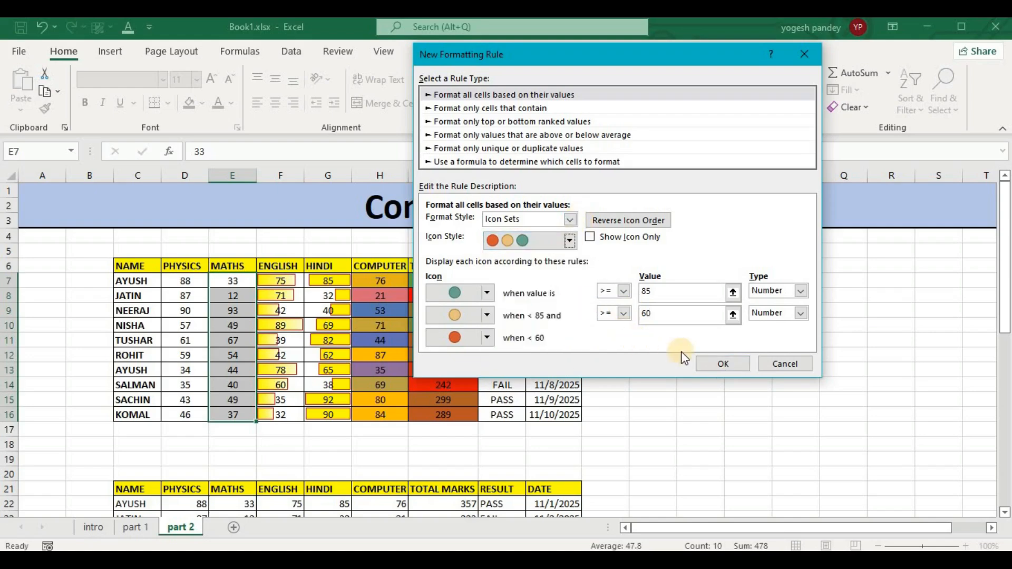
{"action": "left_click", "coordinate": [726, 364]}
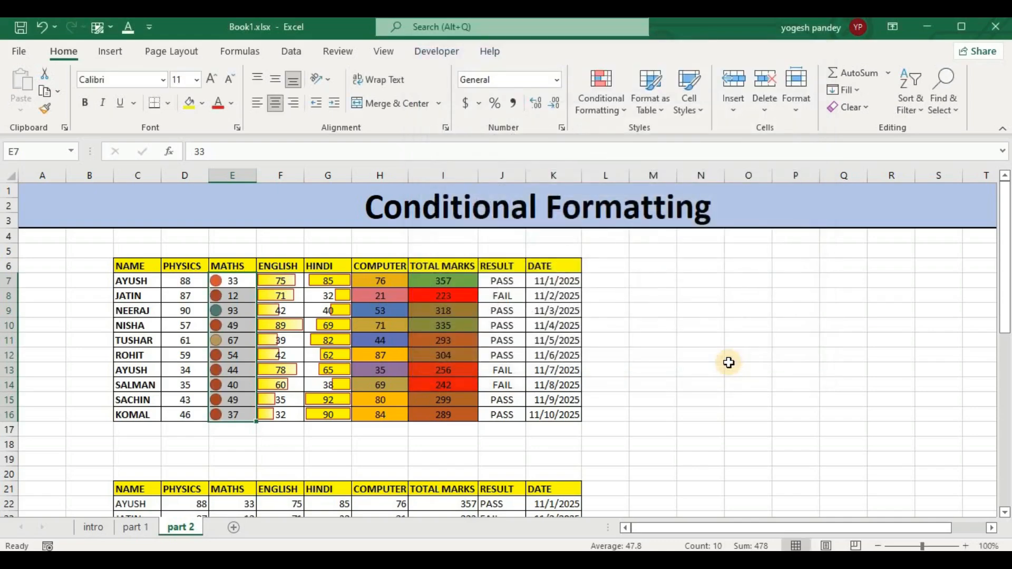
{"action": "left_click", "coordinate": [679, 356]}
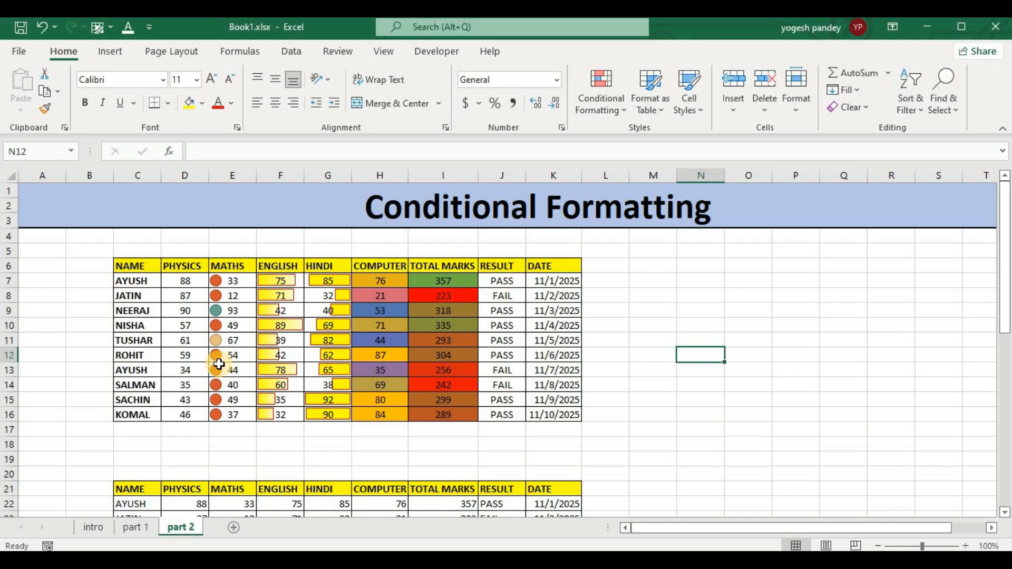
Start a new conditional formatting rule for the Physics marks with the Icon Sets format style.
{"action": "left_click_drag", "start_coordinate": [193, 285], "coordinate": [194, 417]}
{"action": "left_click", "coordinate": [603, 102]}
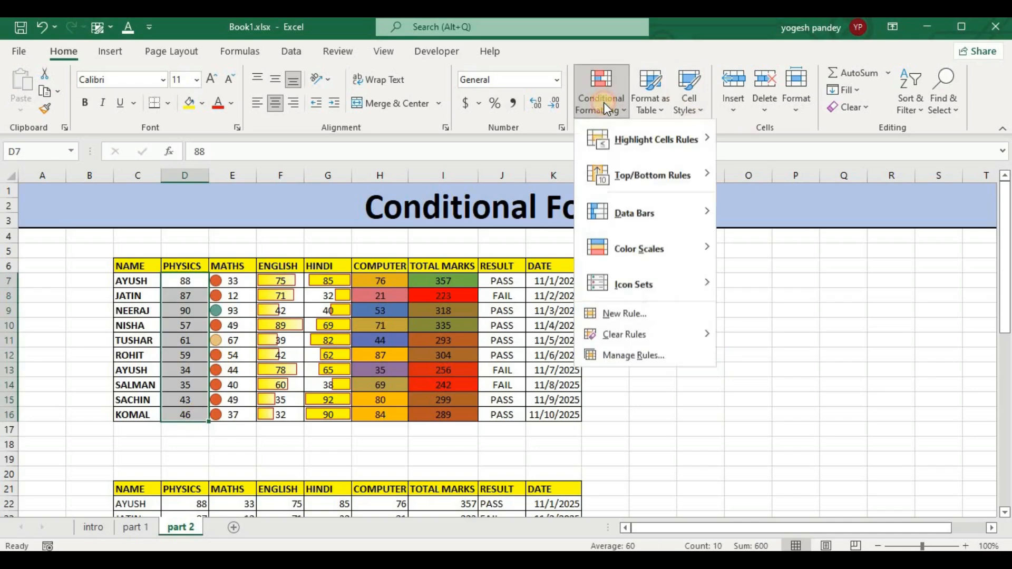
{"action": "left_click", "coordinate": [636, 315]}
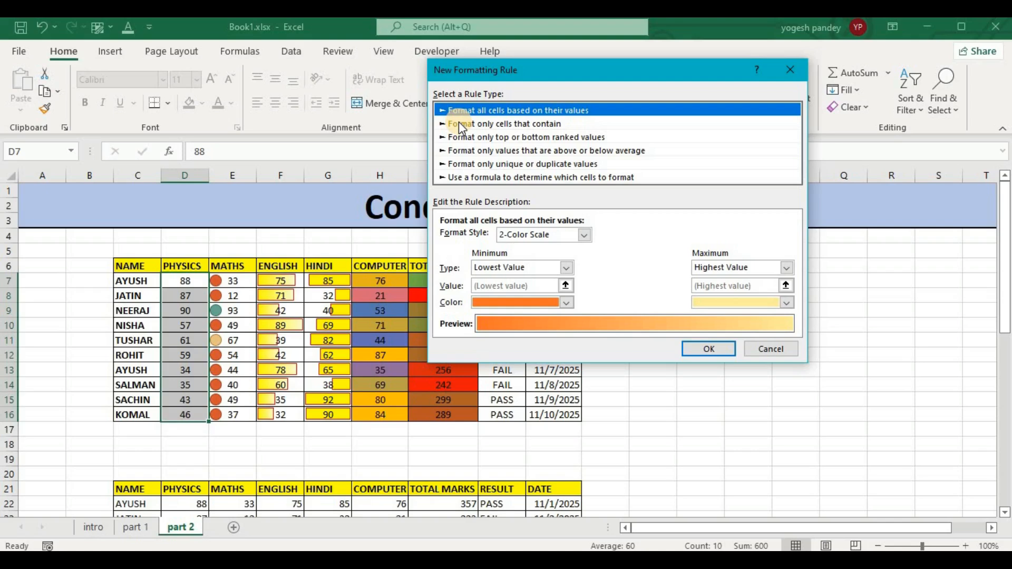
{"action": "left_click", "coordinate": [585, 236]}
{"action": "left_click", "coordinate": [552, 280]}
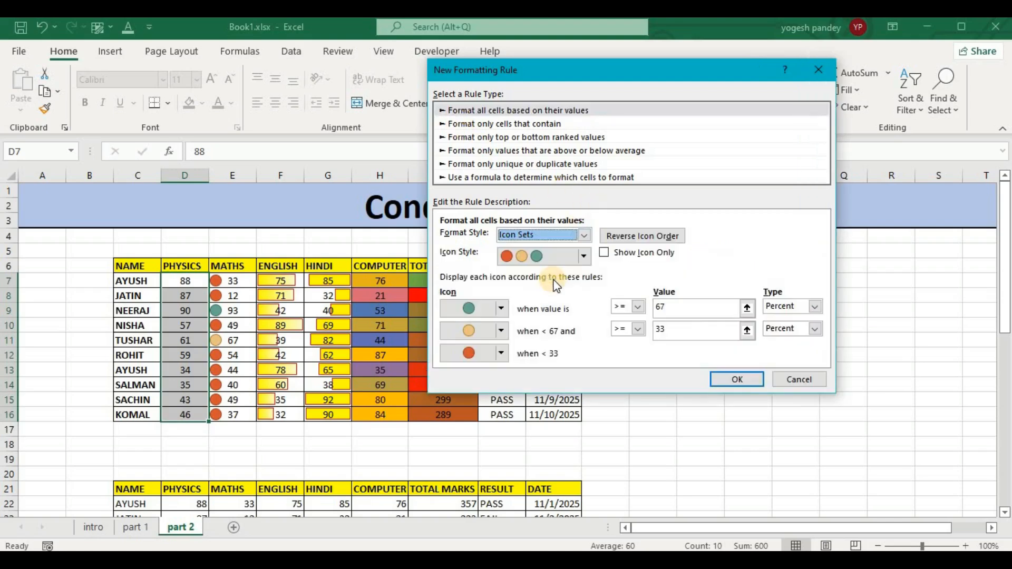
Choose the 5 Ratings icon style for the Physics marks and turn on Show Icon Only.
{"action": "left_click", "coordinate": [584, 256]}
{"action": "scroll", "coordinate": [542, 335], "scroll_direction": "down", "scroll_amount": 5}
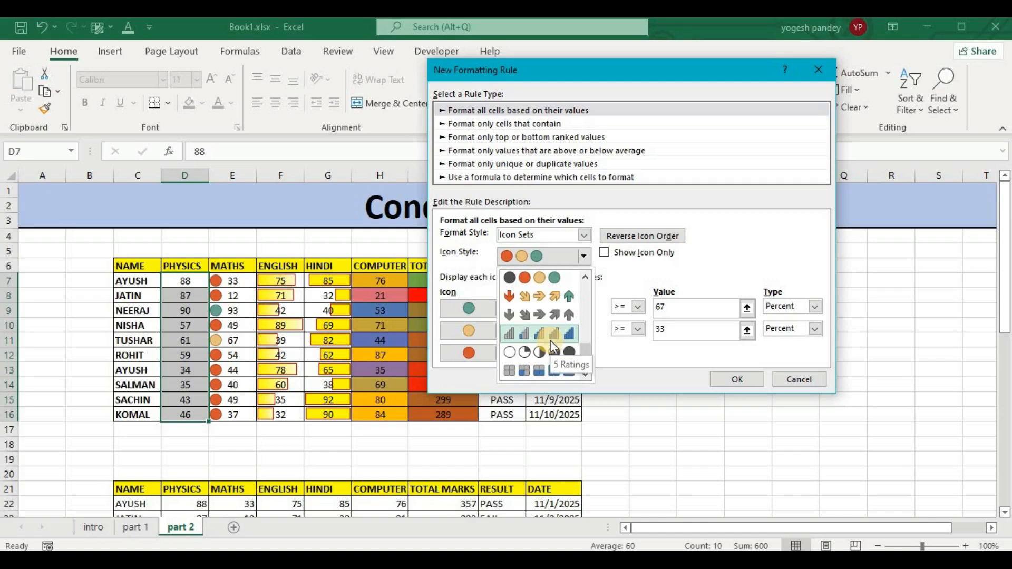
{"action": "left_click", "coordinate": [551, 338]}
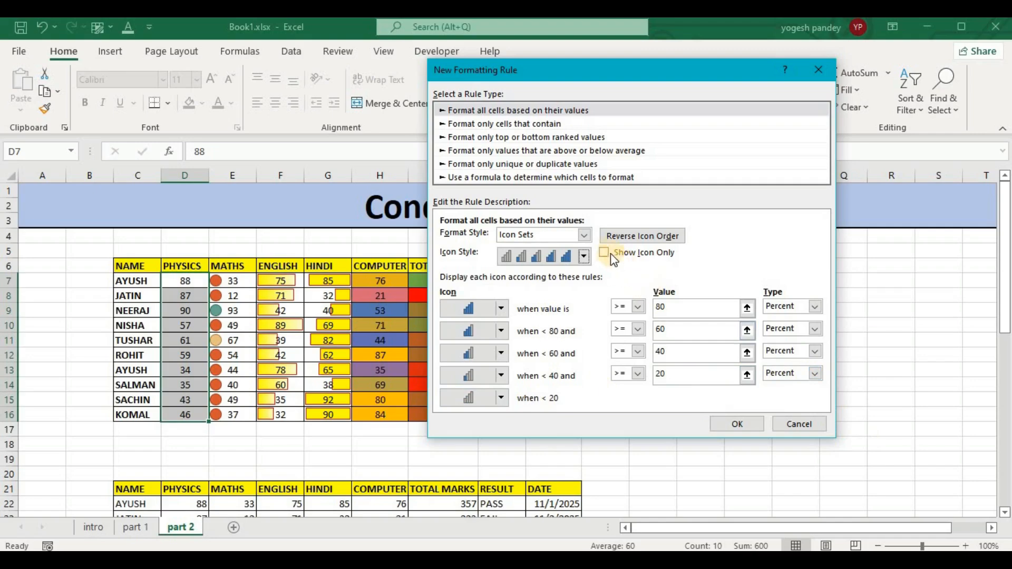
{"action": "left_click", "coordinate": [627, 256]}
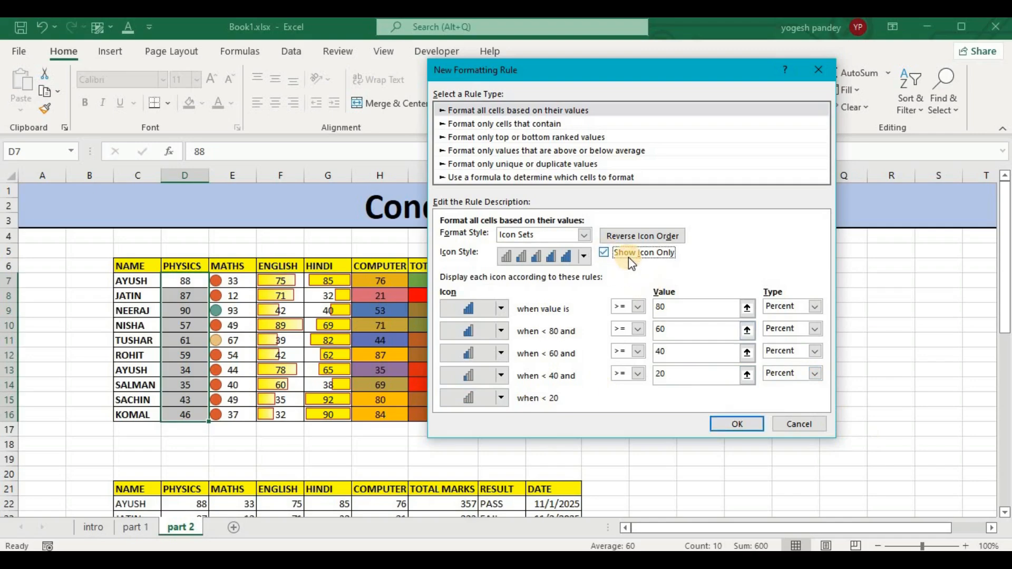
Apply the icon-only 5 Ratings rule to the Physics marks.
{"action": "left_click", "coordinate": [738, 425]}
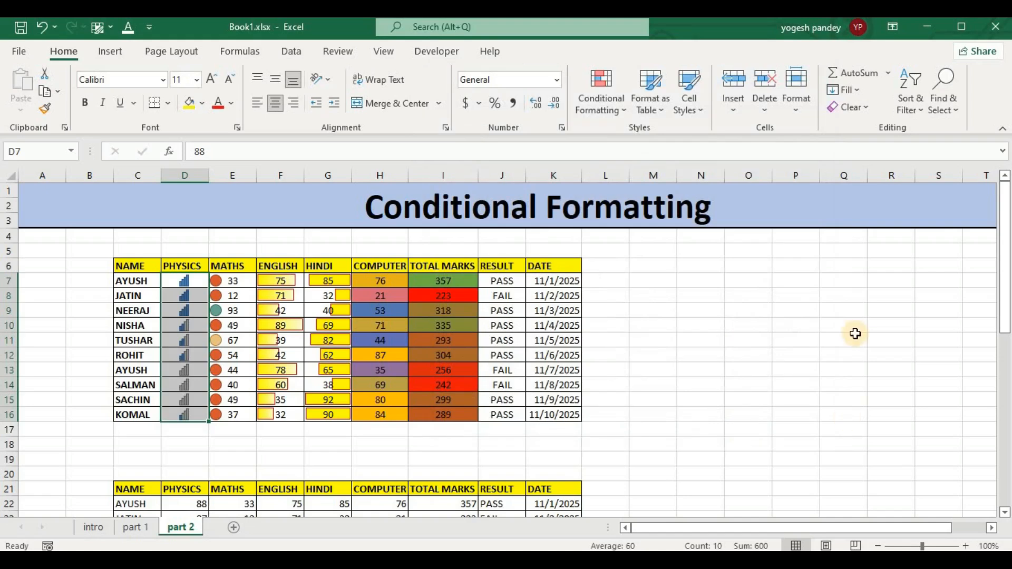
{"action": "left_click", "coordinate": [604, 103]}
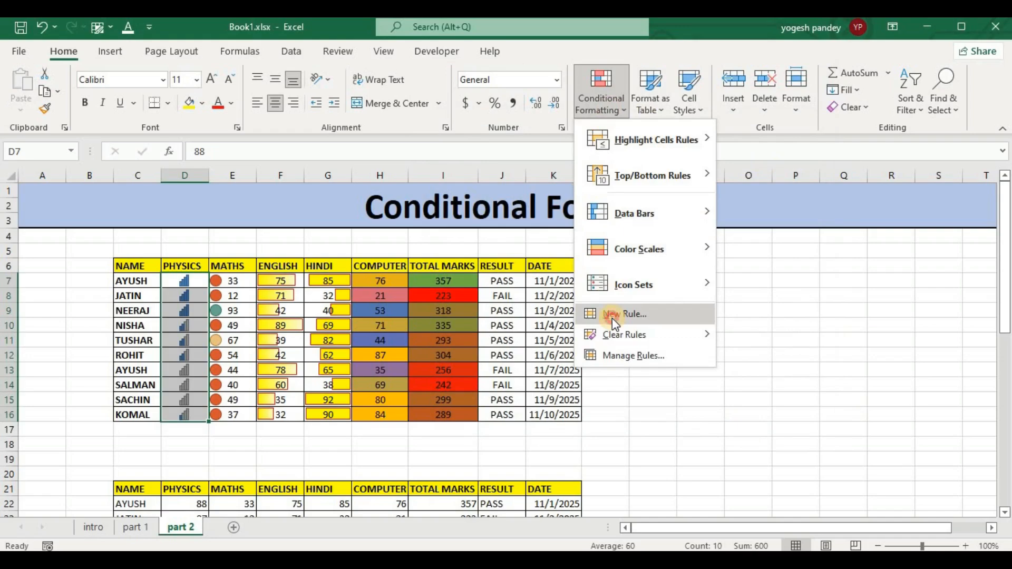
{"action": "left_click", "coordinate": [613, 318]}
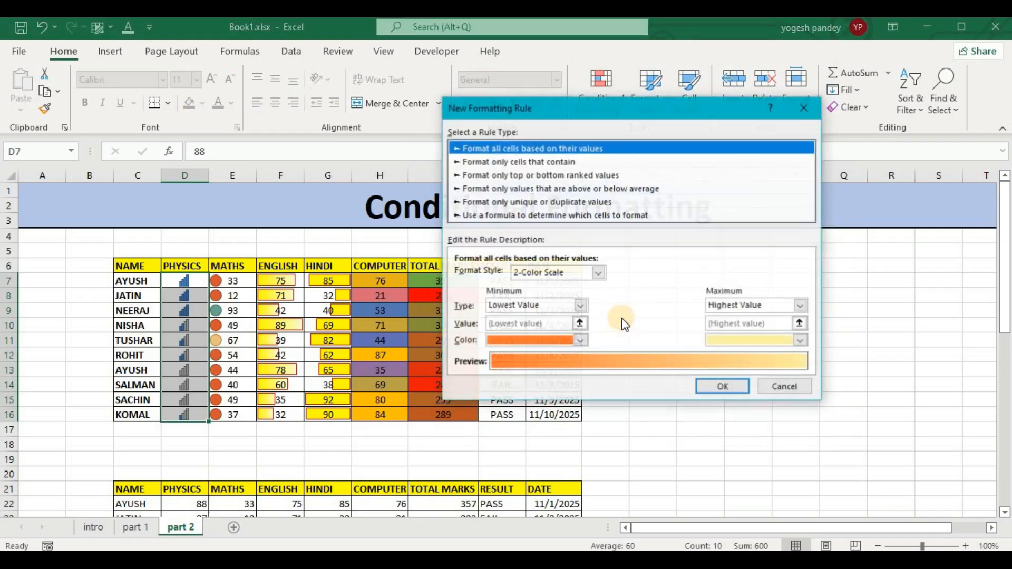
{"action": "left_click", "coordinate": [598, 272]}
{"action": "left_click", "coordinate": [577, 316]}
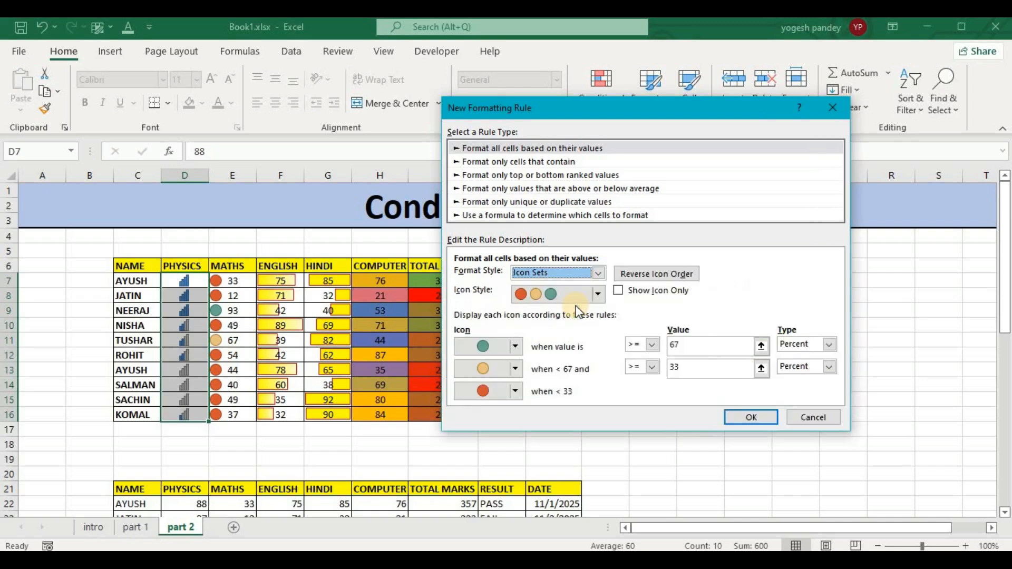
{"action": "left_click", "coordinate": [619, 291]}
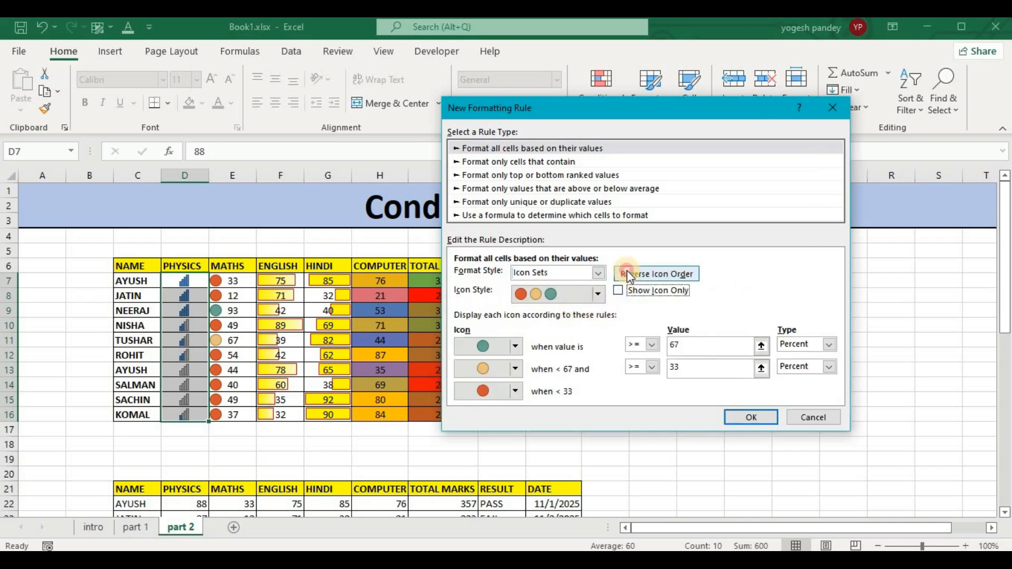
{"action": "left_click", "coordinate": [628, 272]}
{"action": "left_click", "coordinate": [620, 291]}
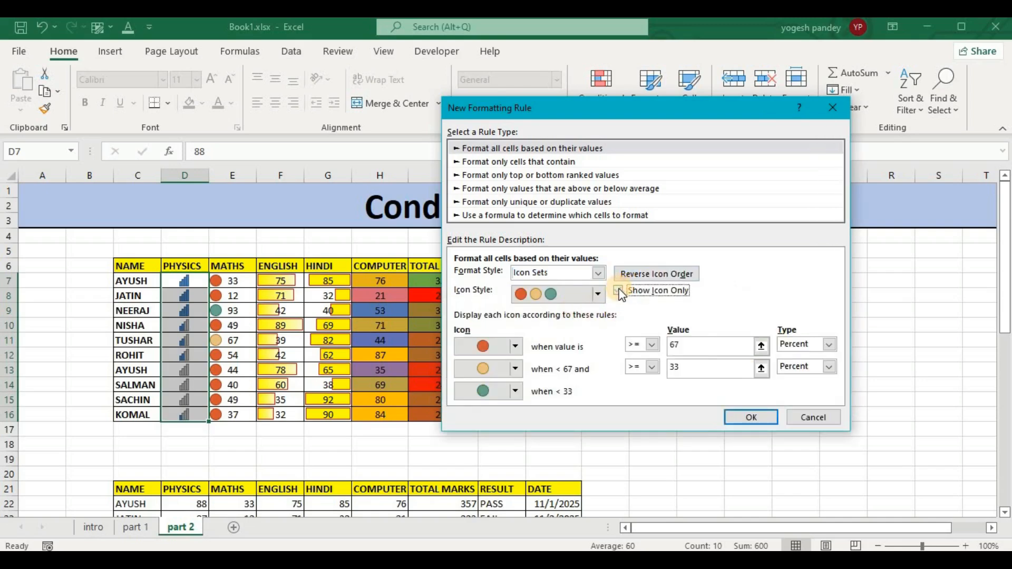
{"action": "left_click", "coordinate": [619, 291]}
{"action": "left_click", "coordinate": [792, 418]}
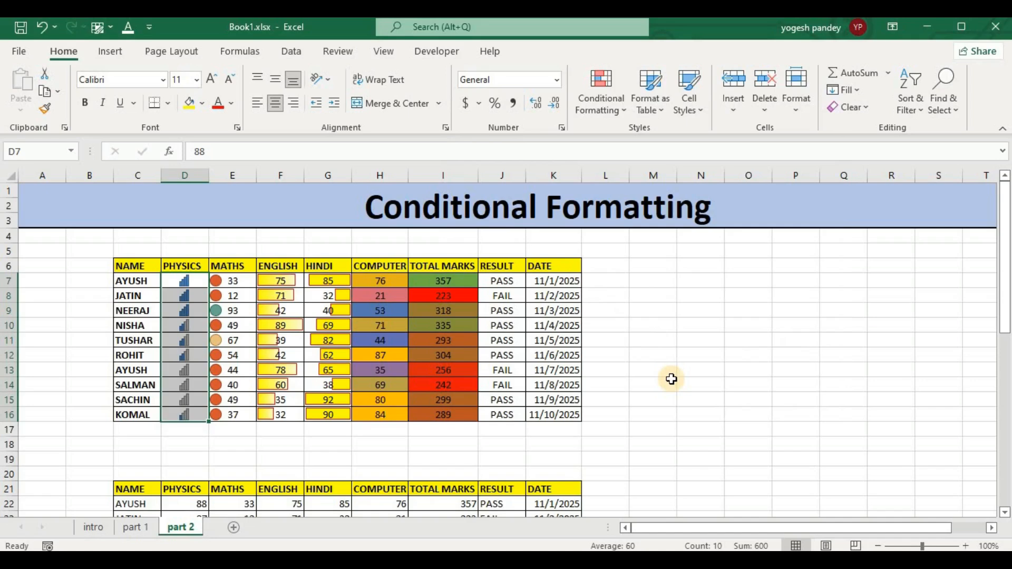
Clear the conditional formatting rules from the selected Physics marks and deselect the range.
{"action": "left_click", "coordinate": [606, 107]}
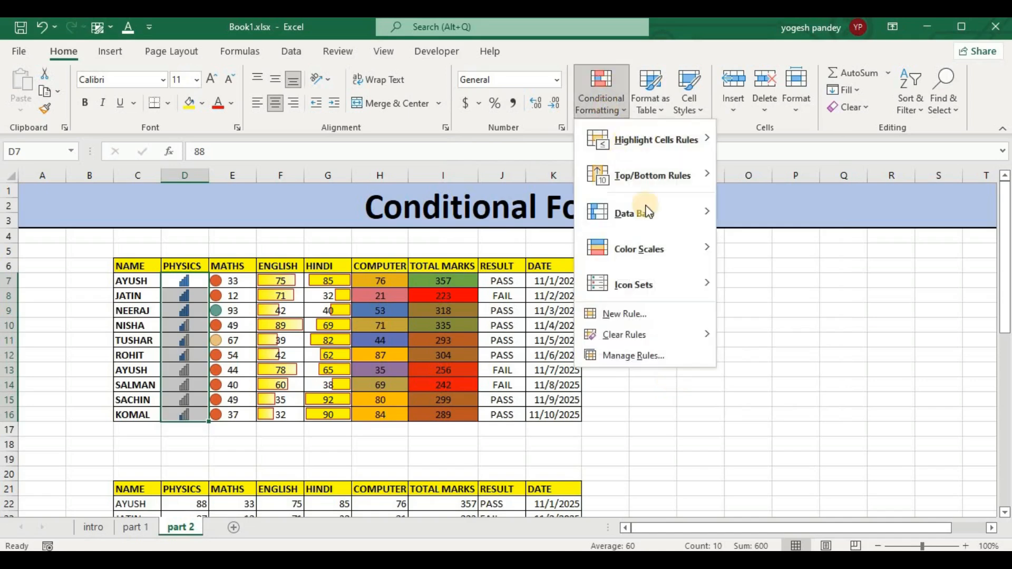
{"action": "mouse_move", "coordinate": [664, 332]}
{"action": "left_click", "coordinate": [770, 336]}
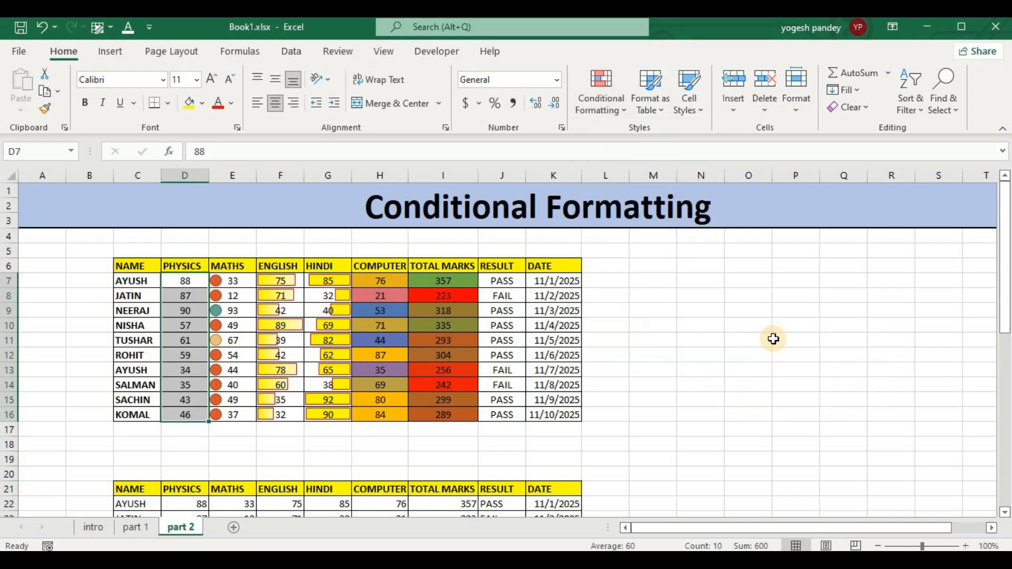
{"action": "left_click", "coordinate": [697, 369]}
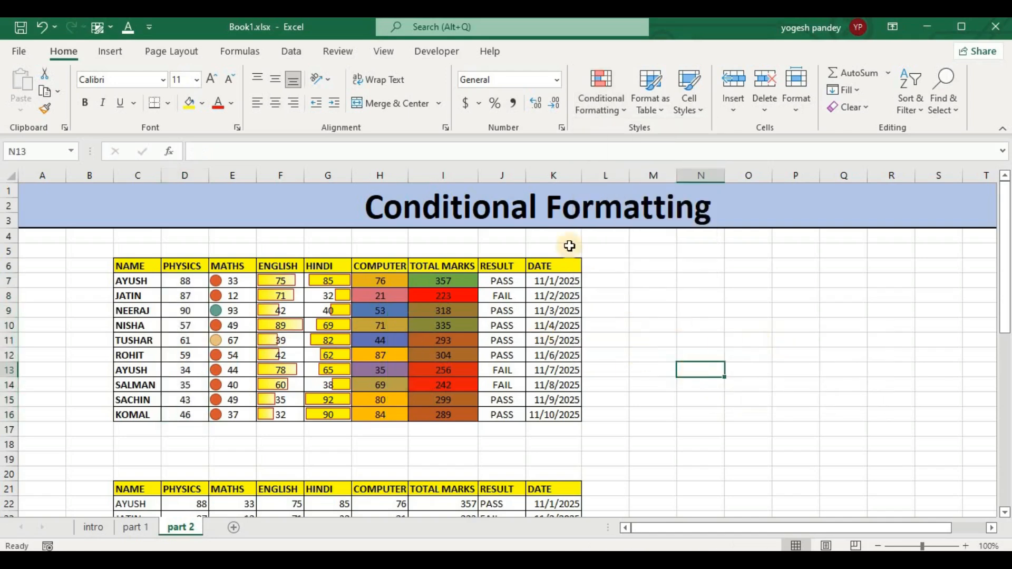
{"action": "left_click", "coordinate": [620, 110]}
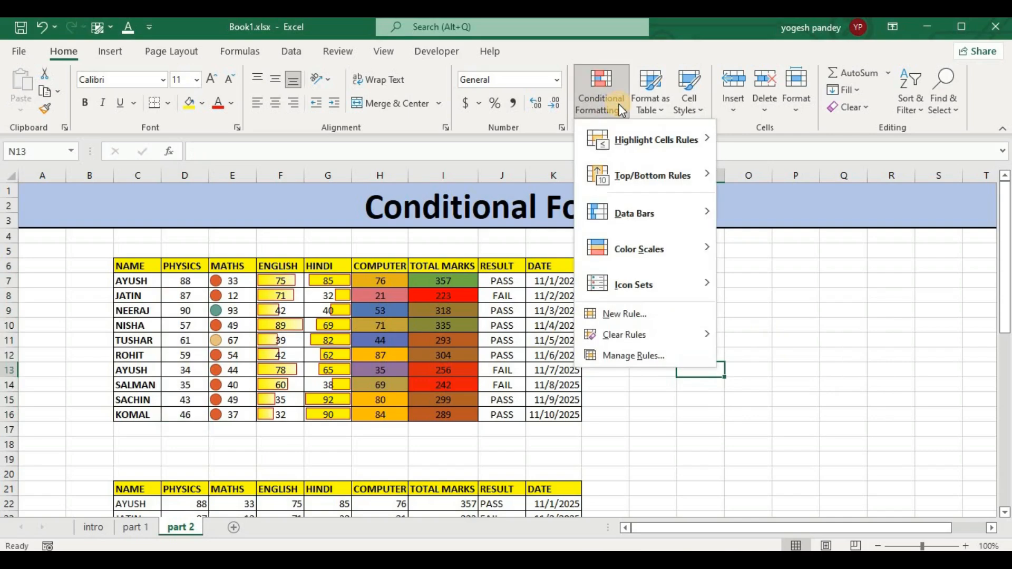
{"action": "left_click", "coordinate": [625, 312]}
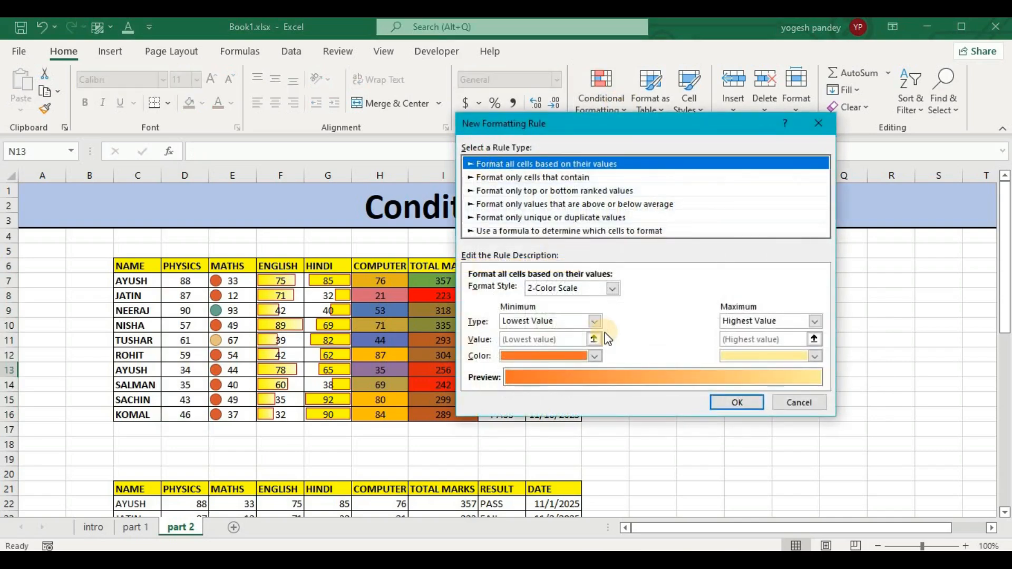
{"action": "left_click", "coordinate": [611, 288]}
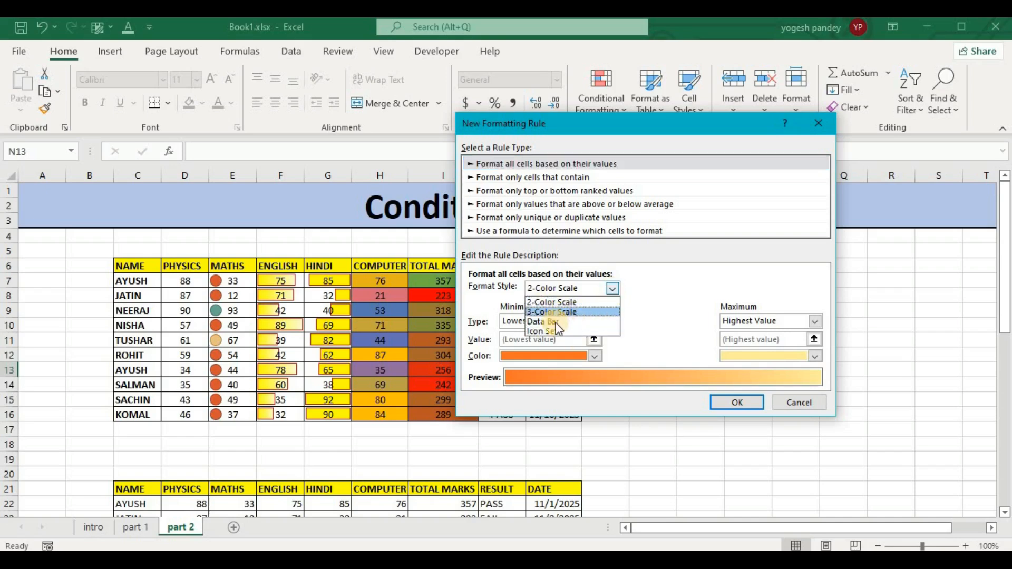
{"action": "left_click", "coordinate": [891, 266]}
{"action": "key", "text": "Escape"}
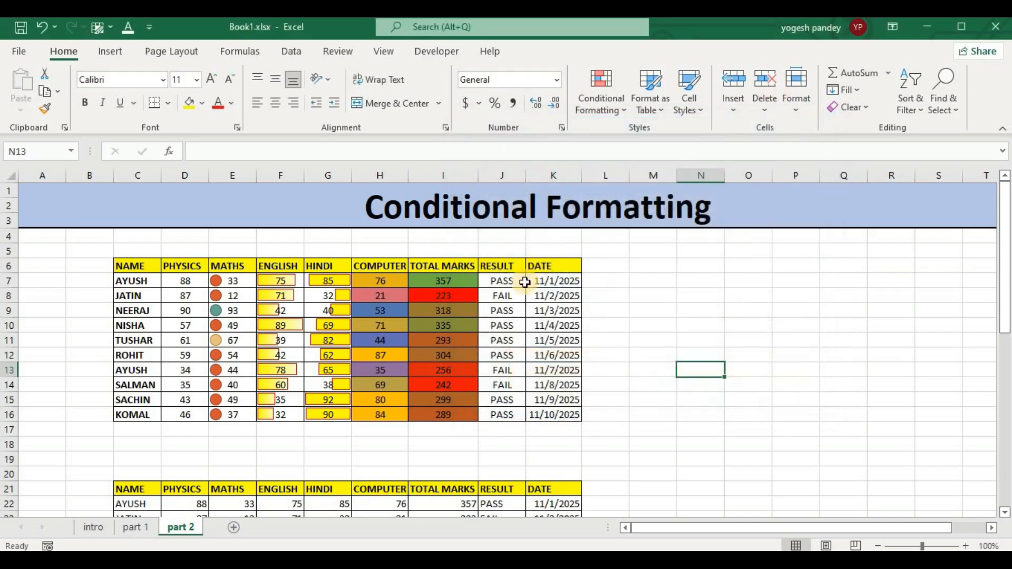
{"action": "scroll", "coordinate": [424, 287], "scroll_direction": "down", "scroll_amount": 3}
{"action": "scroll", "coordinate": [424, 287], "scroll_direction": "down", "scroll_amount": 2}
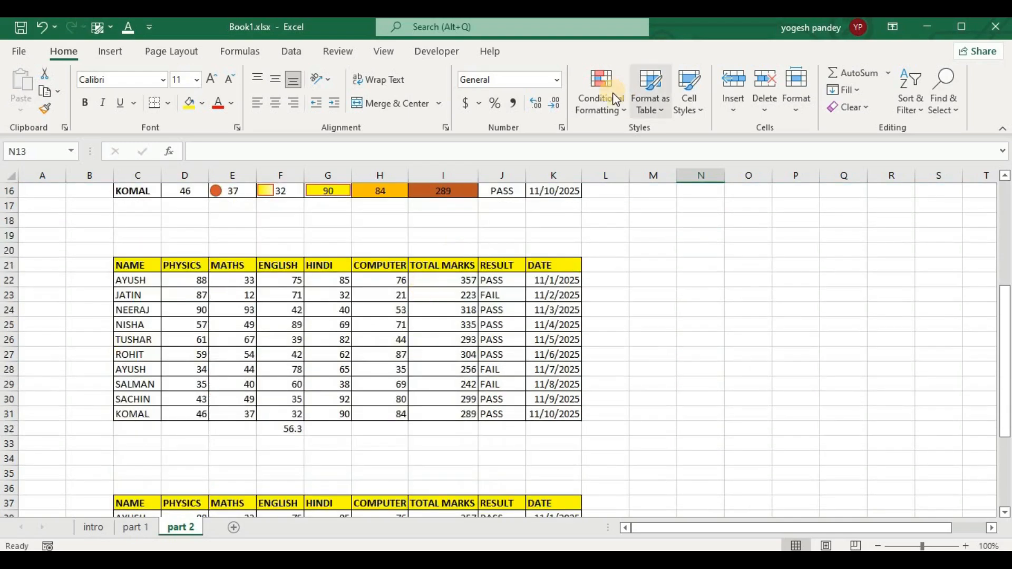
{"action": "left_click", "coordinate": [618, 111]}
{"action": "mouse_move", "coordinate": [649, 246]}
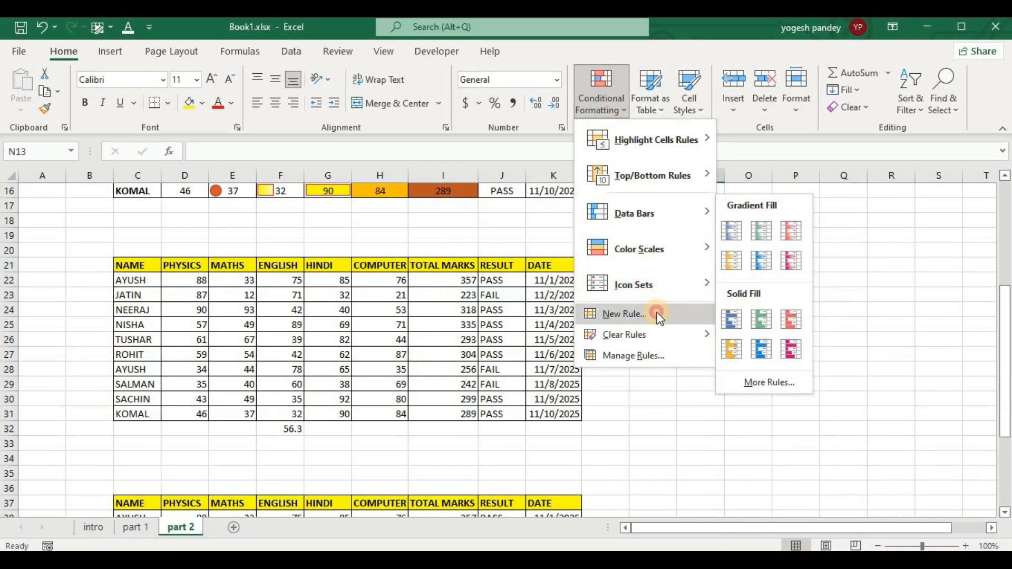
{"action": "left_click", "coordinate": [639, 313]}
{"action": "left_click", "coordinate": [537, 179]}
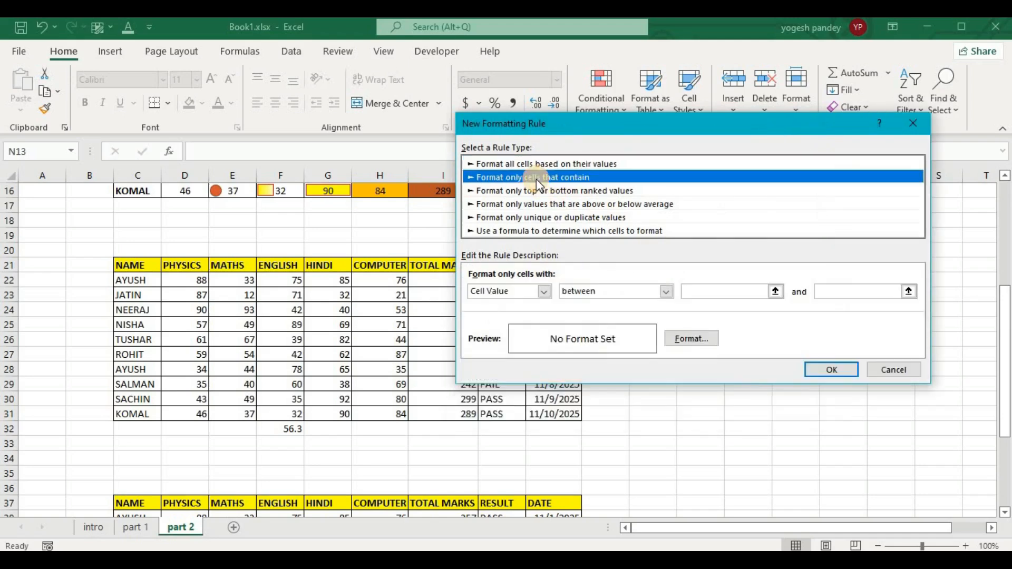
{"action": "left_click", "coordinate": [912, 123]}
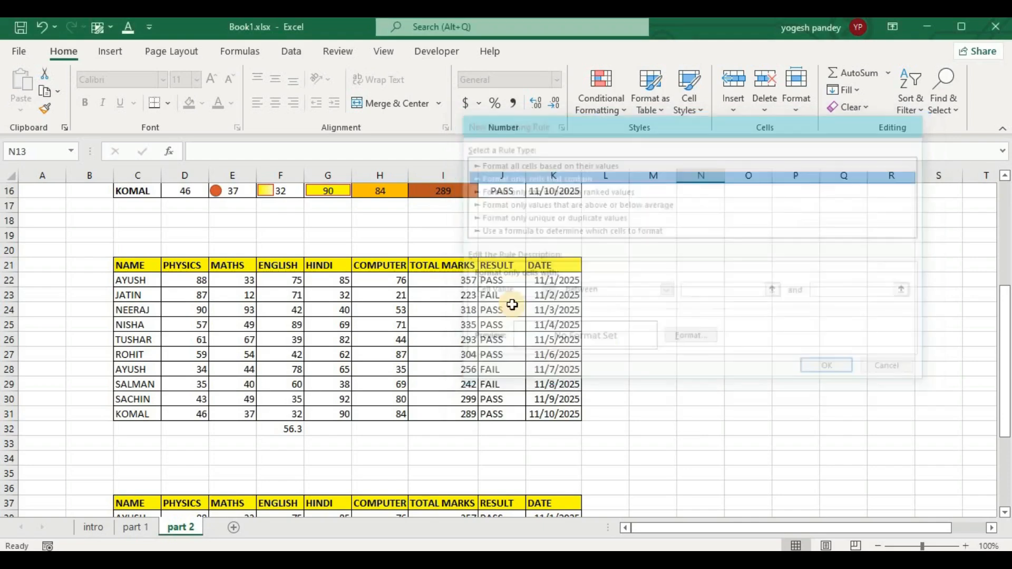
Start a new conditional formatting rule for the Result cells J22:J31 with the rule type "Format only cells that contain".
{"action": "left_click_drag", "start_coordinate": [491, 283], "coordinate": [488, 417]}
{"action": "left_click", "coordinate": [598, 107]}
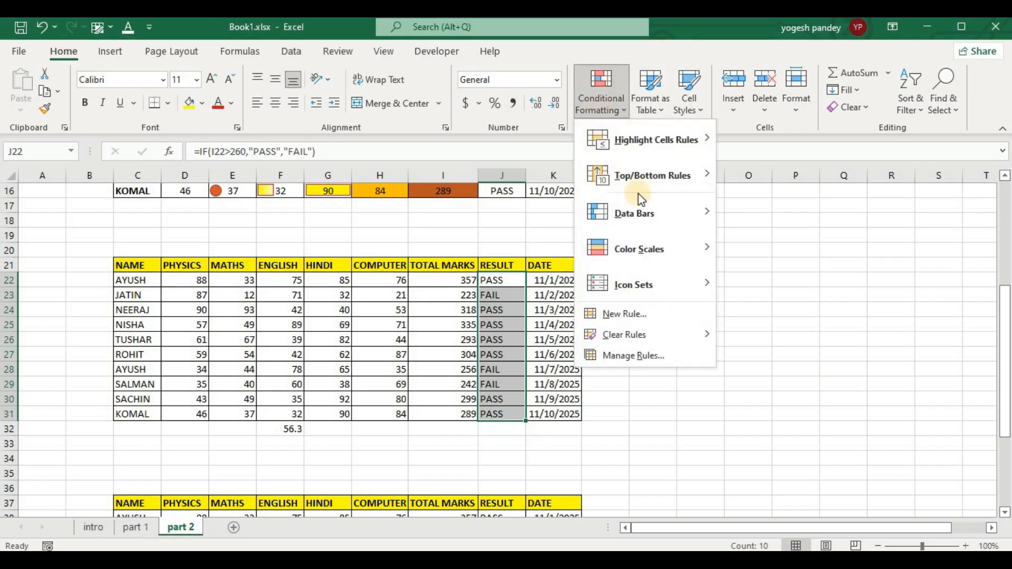
{"action": "left_click", "coordinate": [635, 311]}
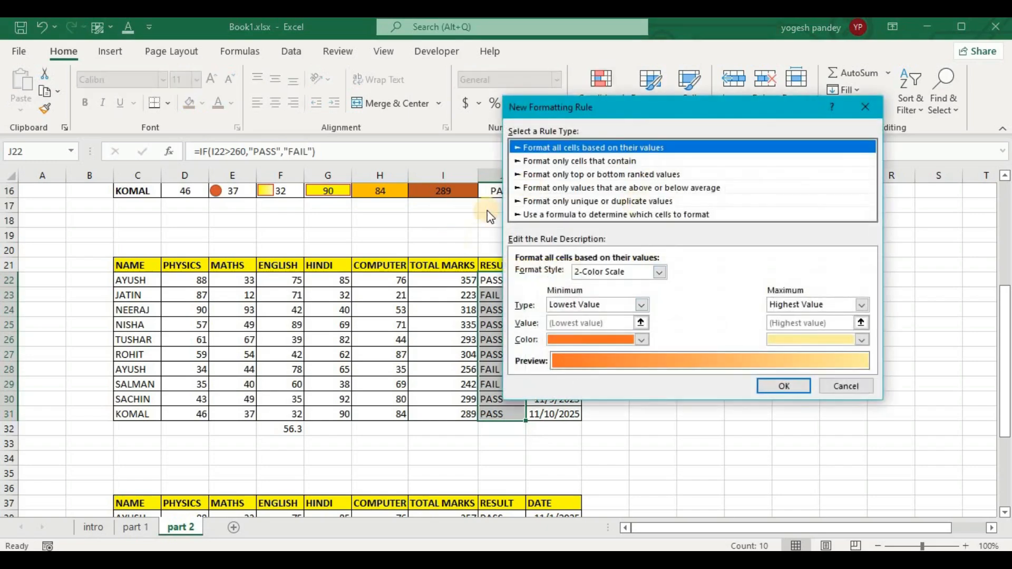
{"action": "left_click_drag", "start_coordinate": [667, 108], "coordinate": [725, 104]}
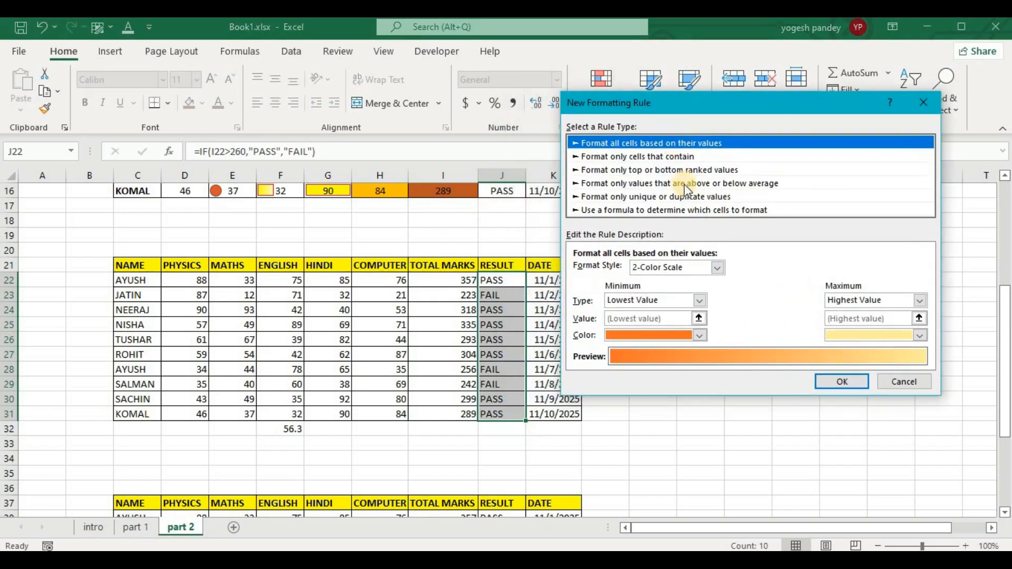
{"action": "left_click", "coordinate": [672, 156]}
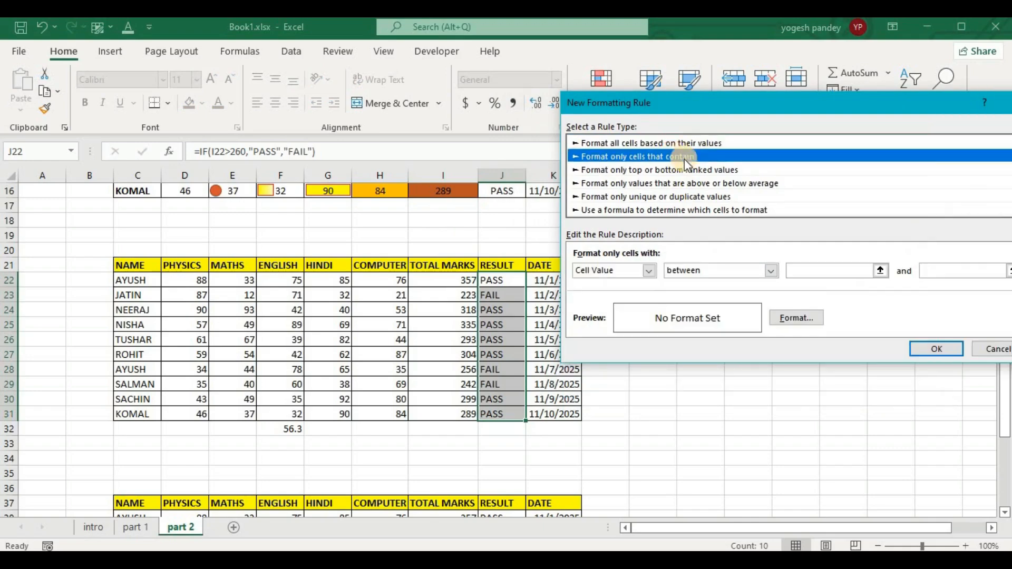
Set the rule's condition to Specific Text containing "pass".
{"action": "left_click", "coordinate": [645, 270]}
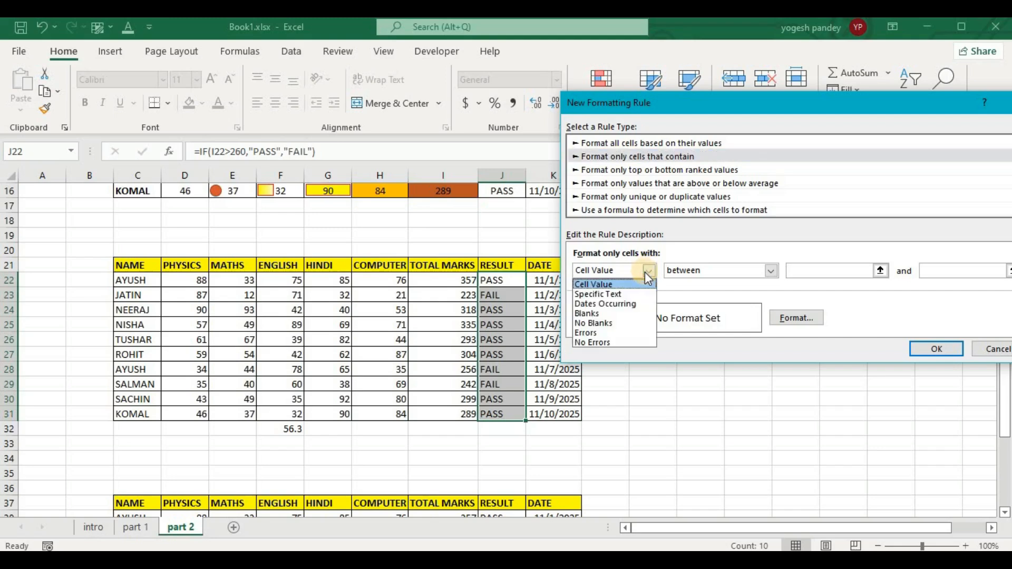
{"action": "left_click", "coordinate": [697, 272]}
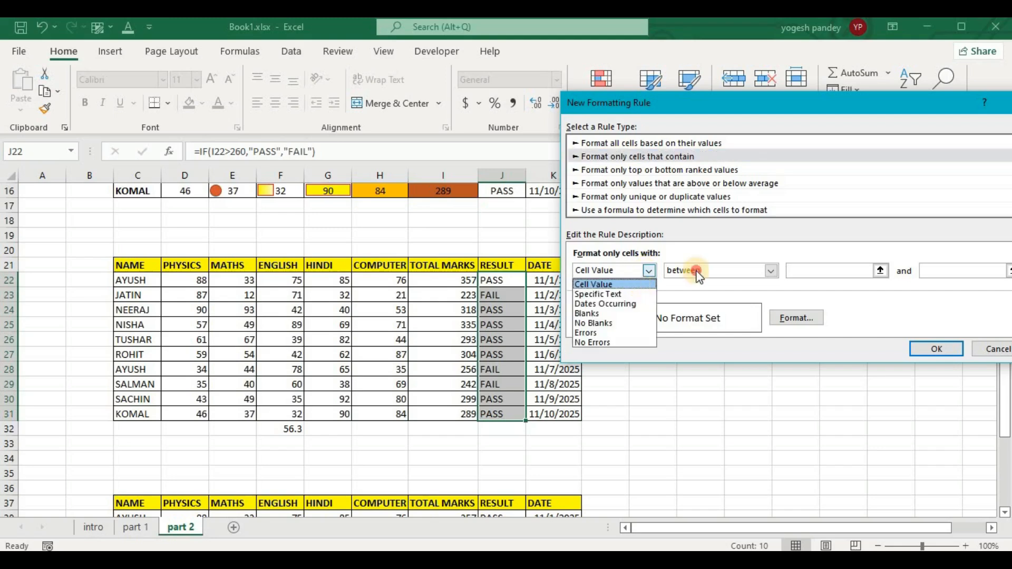
{"action": "left_click", "coordinate": [796, 269]}
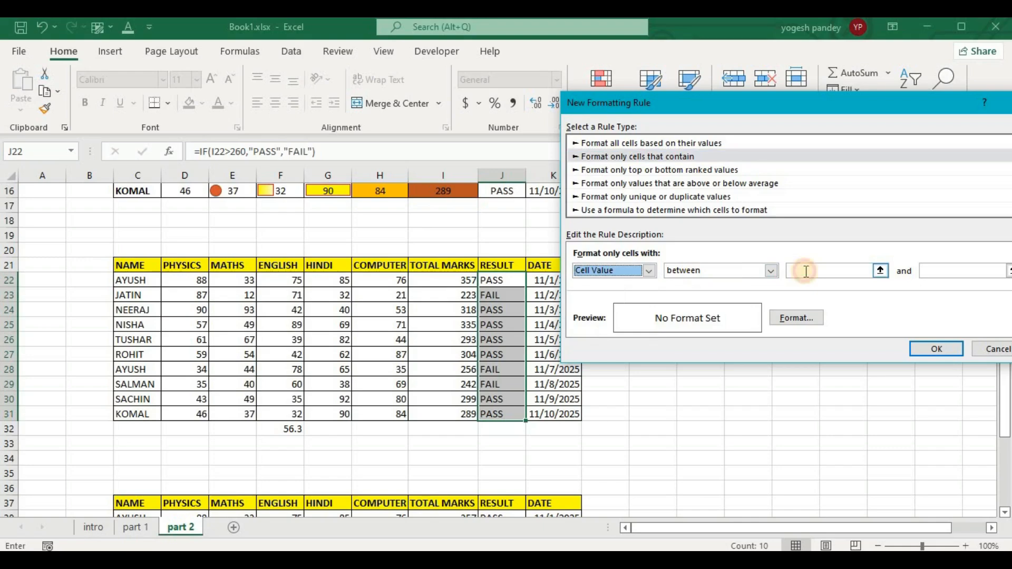
{"action": "left_click", "coordinate": [655, 271]}
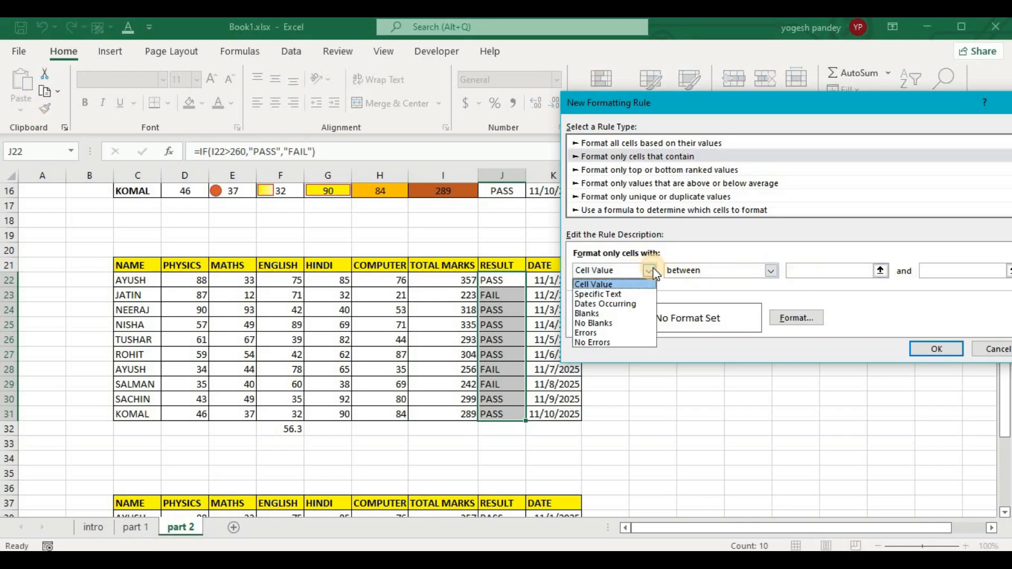
{"action": "left_click", "coordinate": [612, 293]}
{"action": "left_click", "coordinate": [739, 271]}
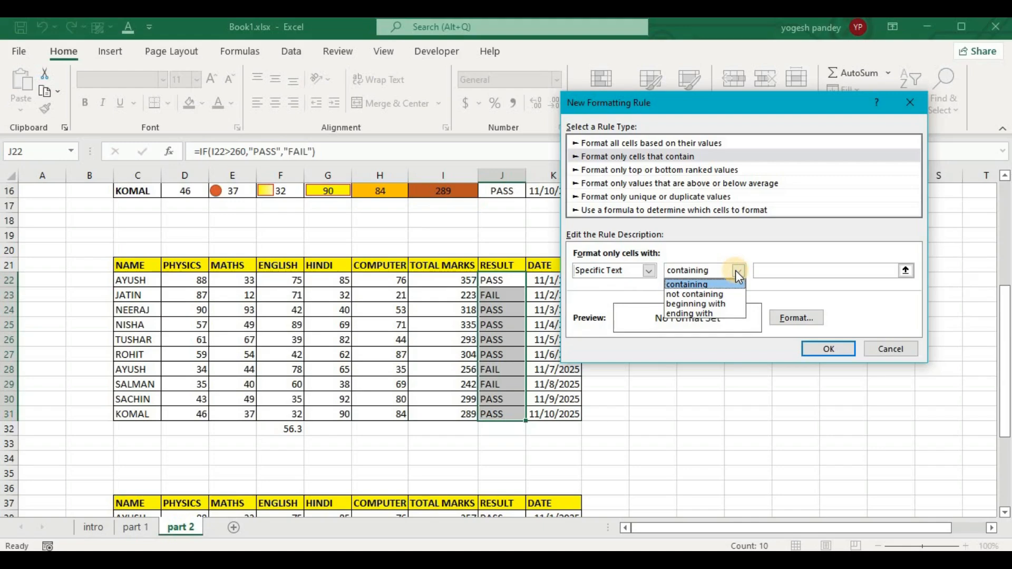
{"action": "left_click", "coordinate": [776, 267]}
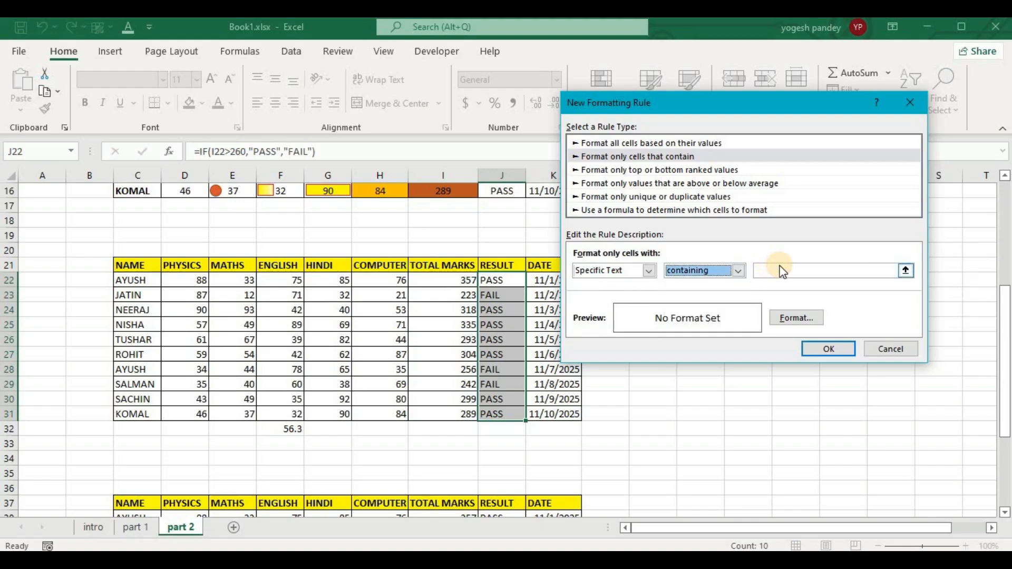
{"action": "left_click", "coordinate": [779, 267]}
{"action": "type", "text": "pass"}
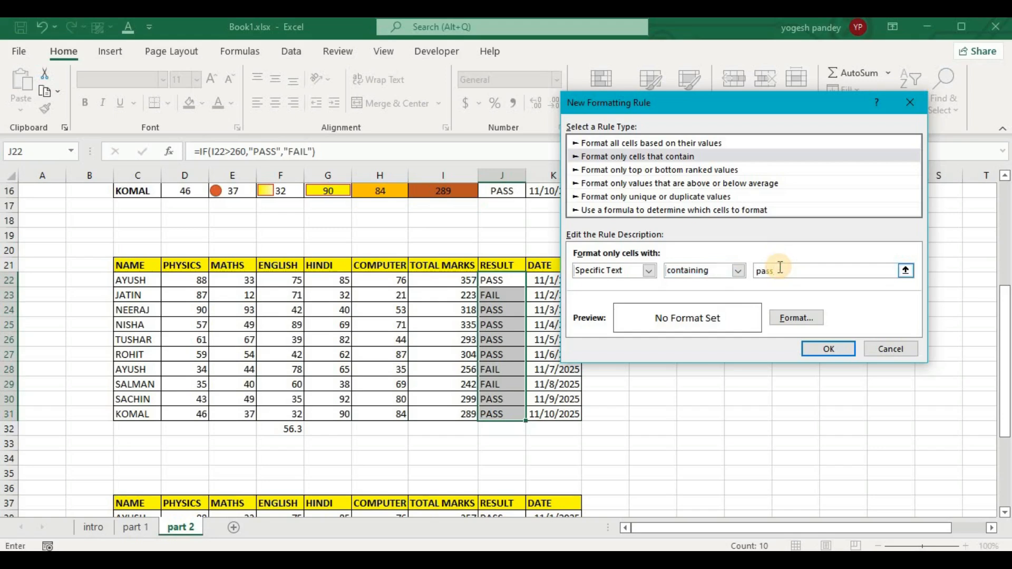
Give the matching cells a light green background fill and apply the rule to the Result column.
{"action": "left_click", "coordinate": [797, 318]}
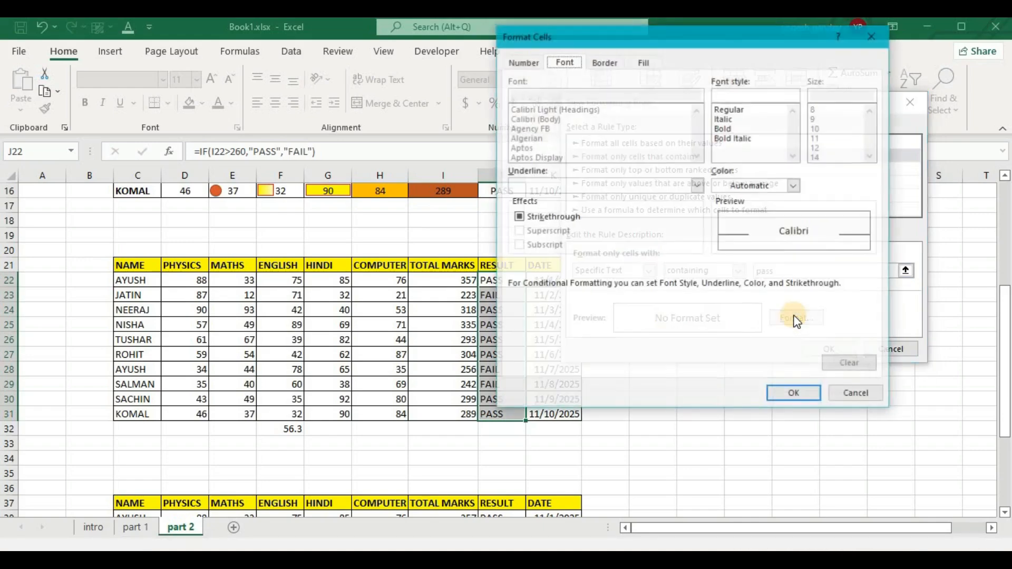
{"action": "left_click", "coordinate": [651, 63]}
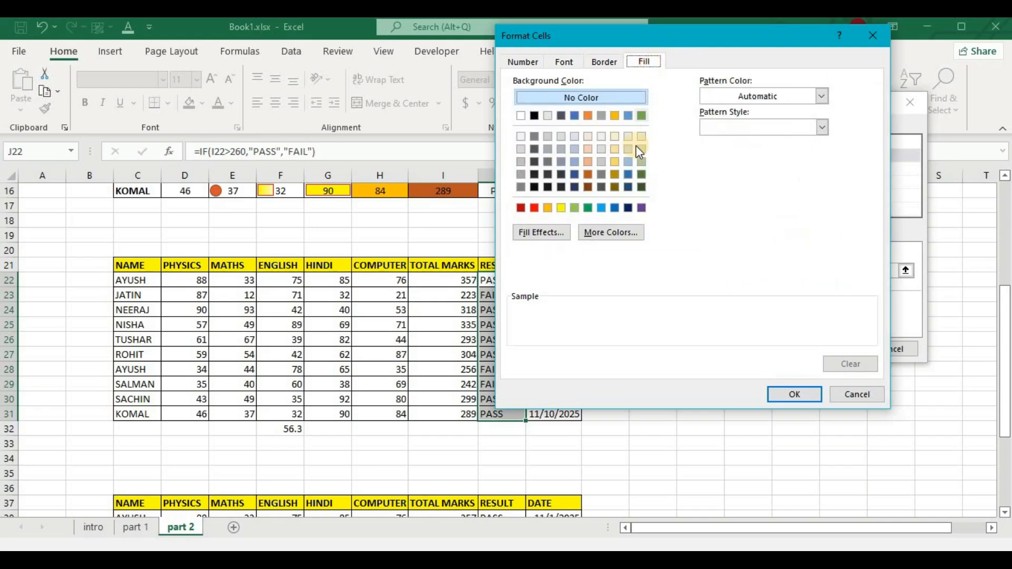
{"action": "left_click", "coordinate": [642, 154]}
{"action": "left_click", "coordinate": [783, 395]}
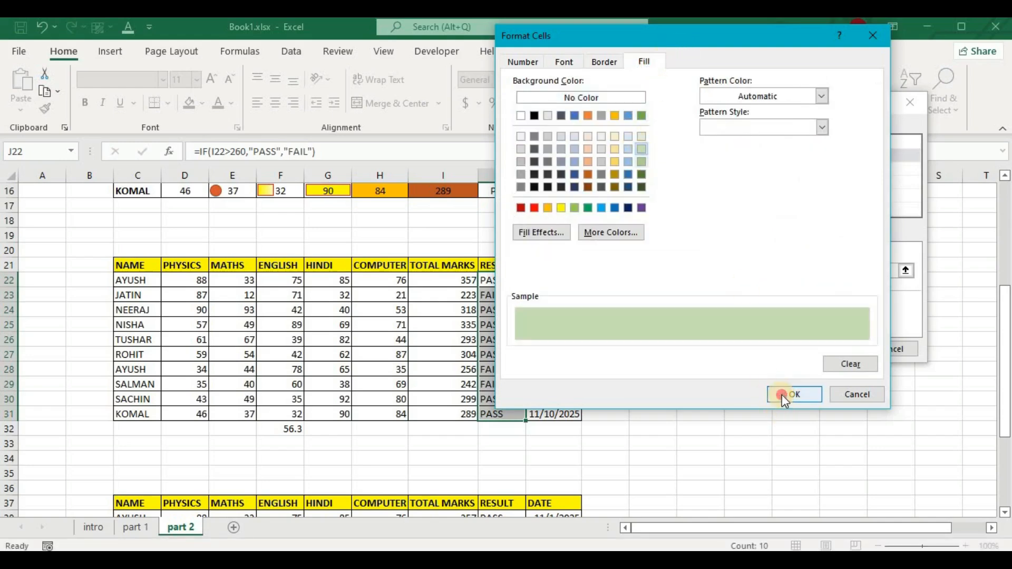
{"action": "left_click", "coordinate": [829, 349]}
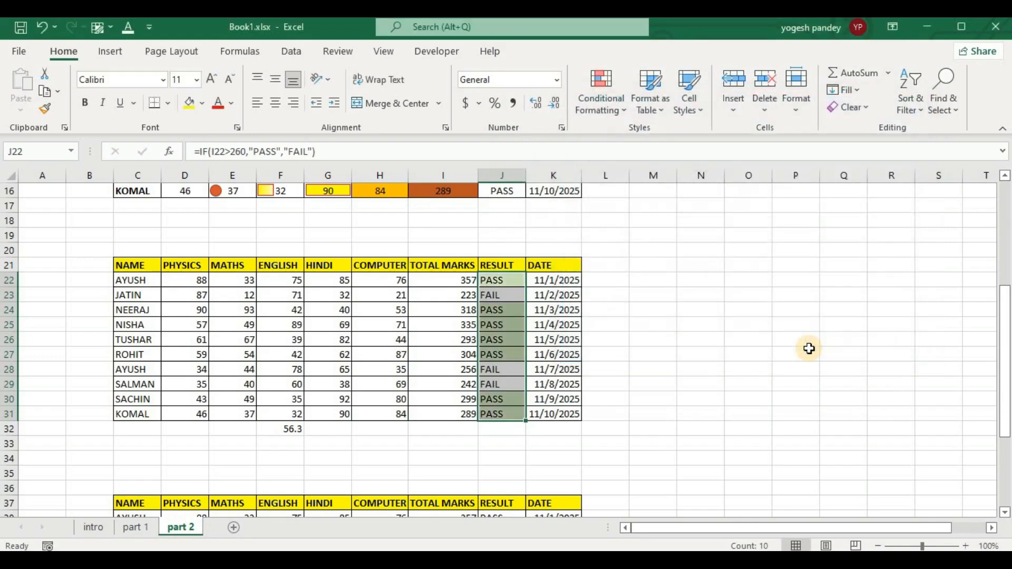
Start another conditional formatting rule for the Result cells J22:J31 with the rule type "Format only cells that contain".
{"action": "left_click", "coordinate": [595, 102]}
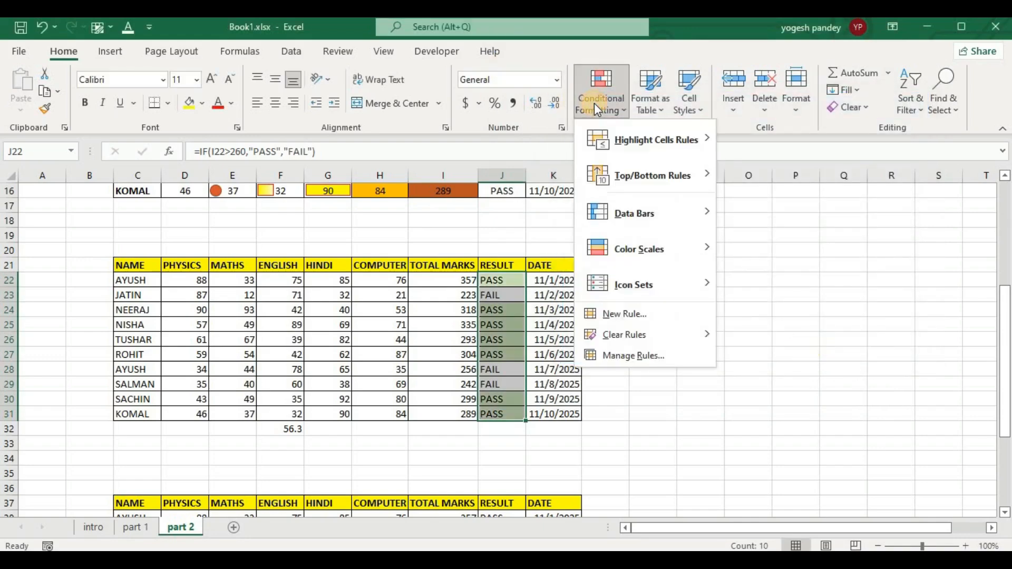
{"action": "left_click", "coordinate": [635, 312]}
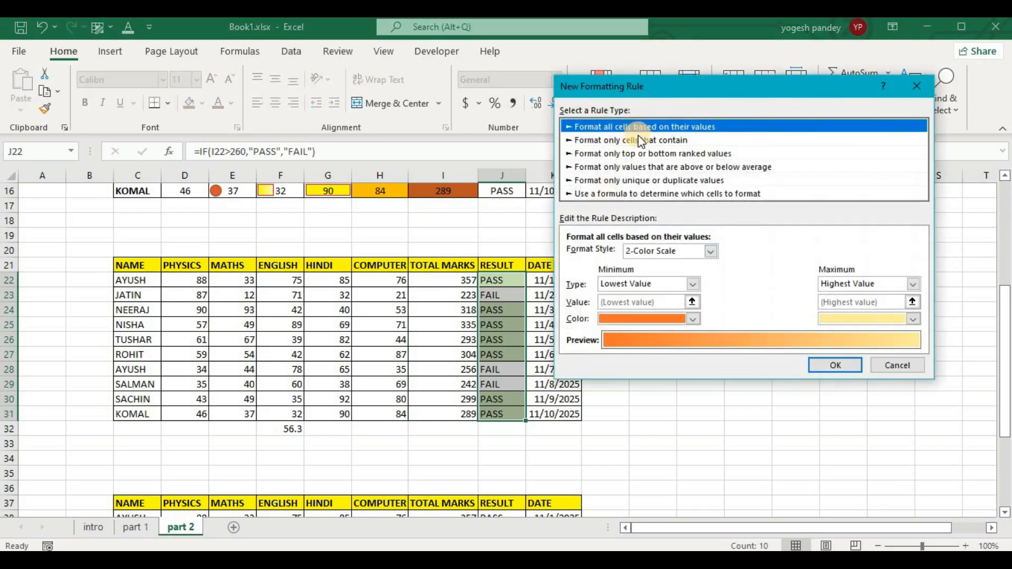
{"action": "left_click", "coordinate": [639, 139]}
Set the rule's condition to Specific Text not containing "pass".
{"action": "left_click", "coordinate": [643, 255]}
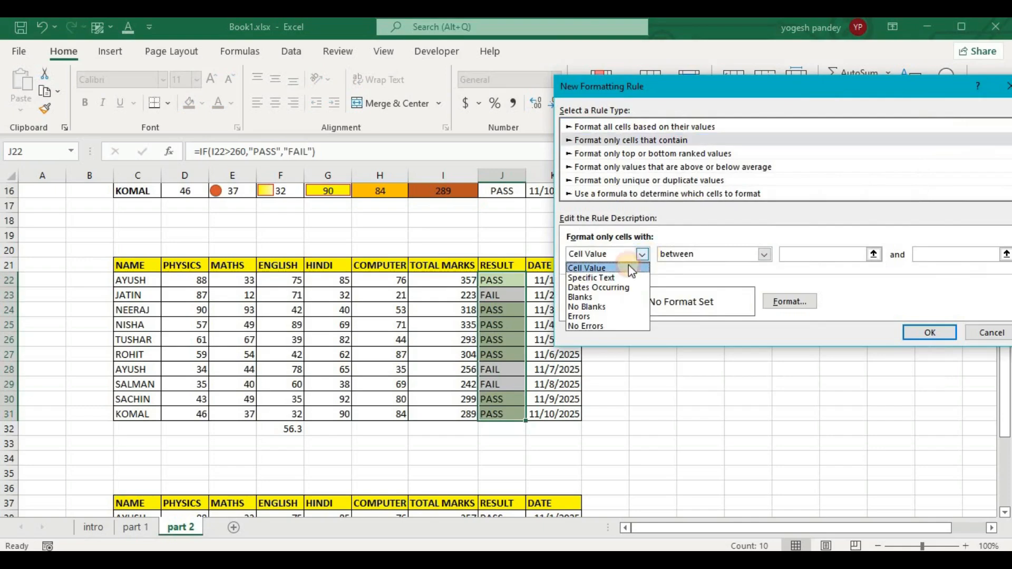
{"action": "left_click", "coordinate": [606, 274]}
{"action": "left_click", "coordinate": [732, 256]}
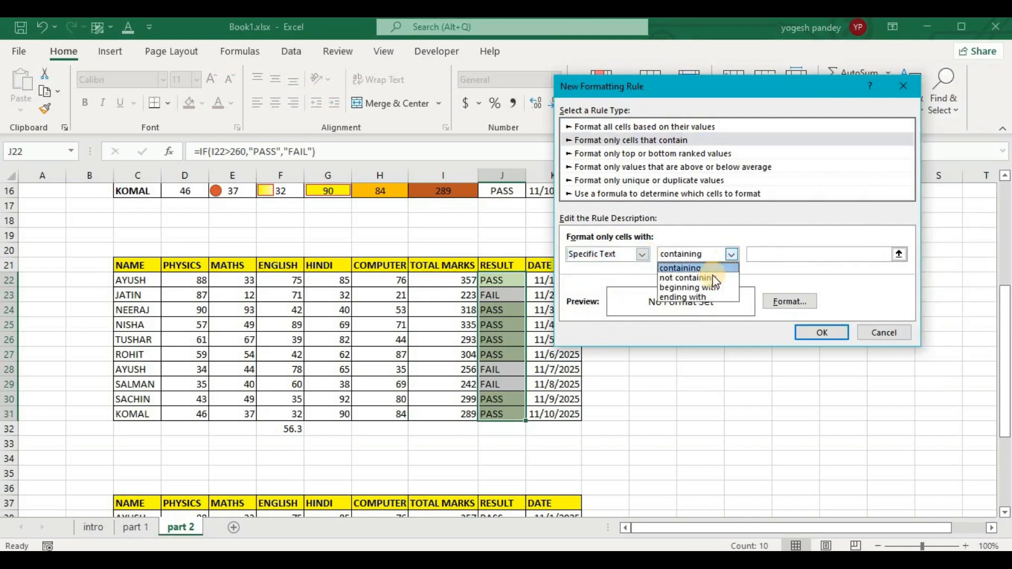
{"action": "left_click", "coordinate": [710, 280]}
{"action": "left_click", "coordinate": [769, 251]}
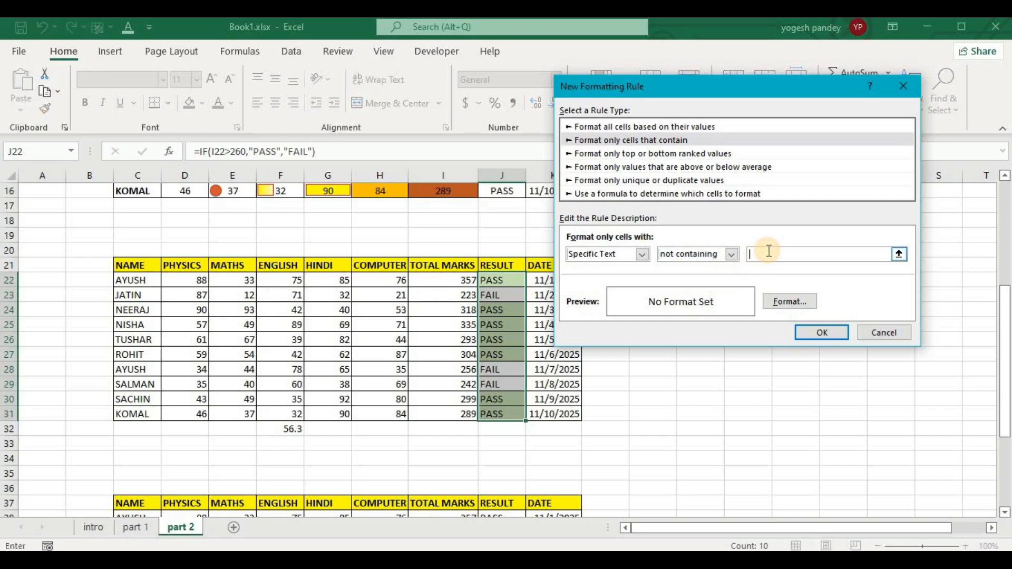
{"action": "type", "text": "pass"}
Give the cells matching the "not containing" rule a red background fill and apply the rule to the Result column.
{"action": "left_click", "coordinate": [799, 301]}
{"action": "left_click", "coordinate": [587, 201]}
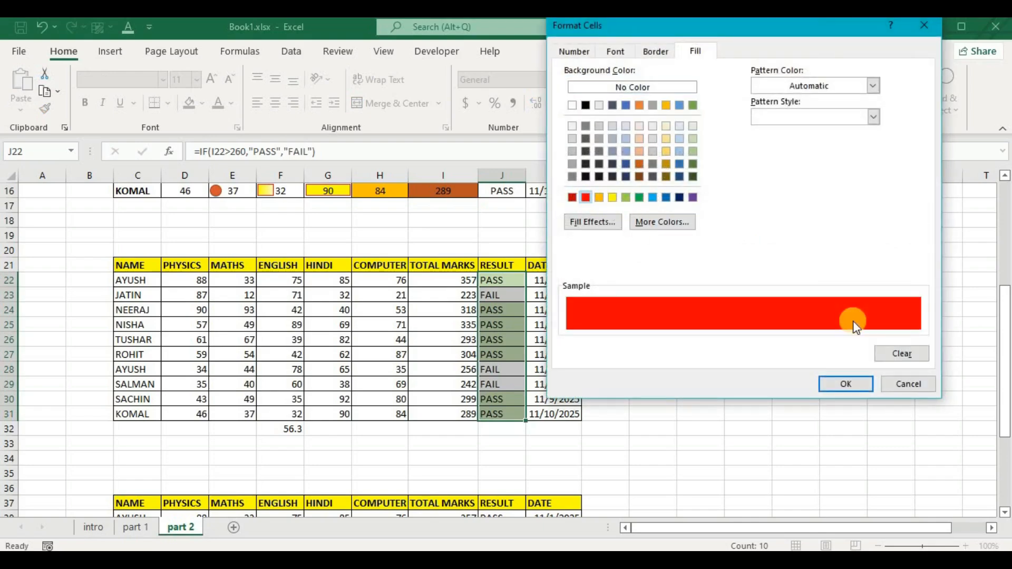
{"action": "left_click", "coordinate": [850, 384]}
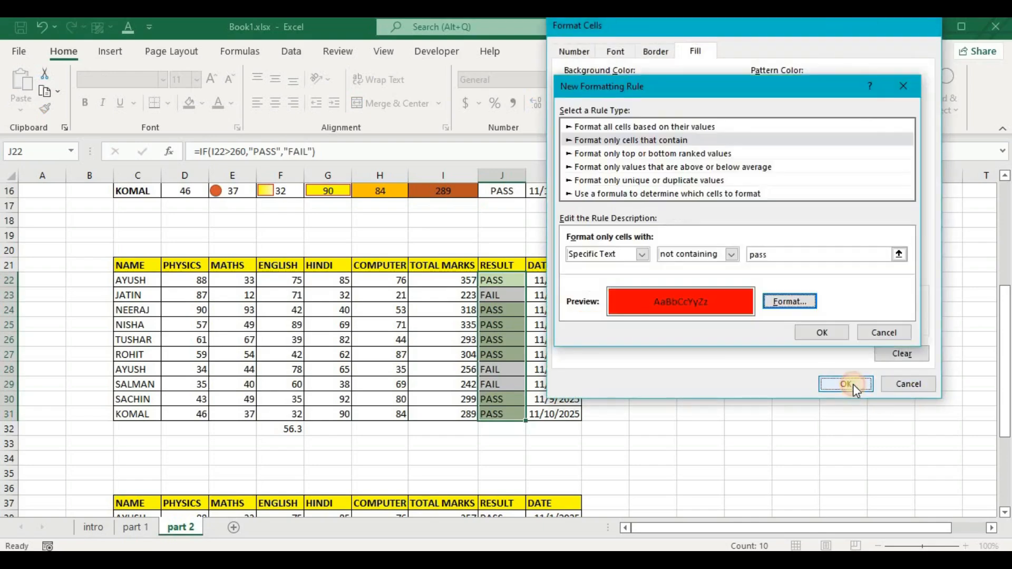
{"action": "left_click", "coordinate": [810, 332]}
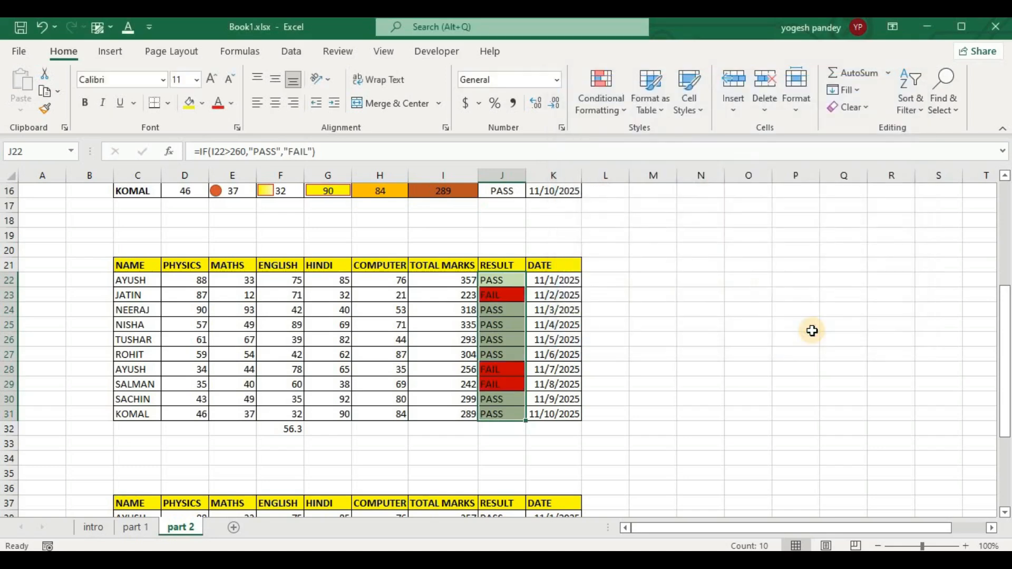
Clear the conditional formatting rules from the selected Result cells J22:J31.
{"action": "left_click", "coordinate": [611, 111]}
{"action": "mouse_move", "coordinate": [647, 333]}
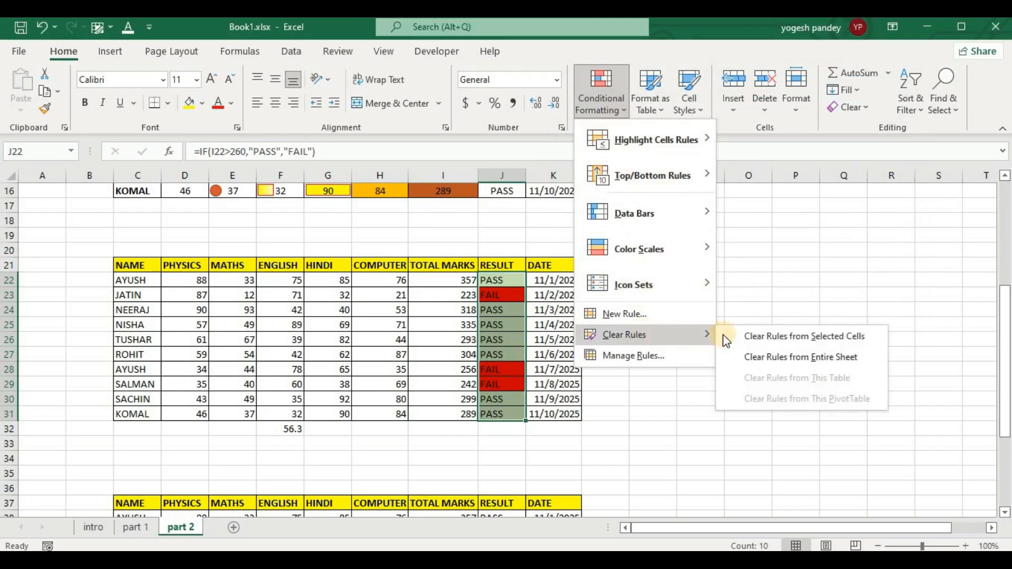
{"action": "left_click", "coordinate": [762, 344]}
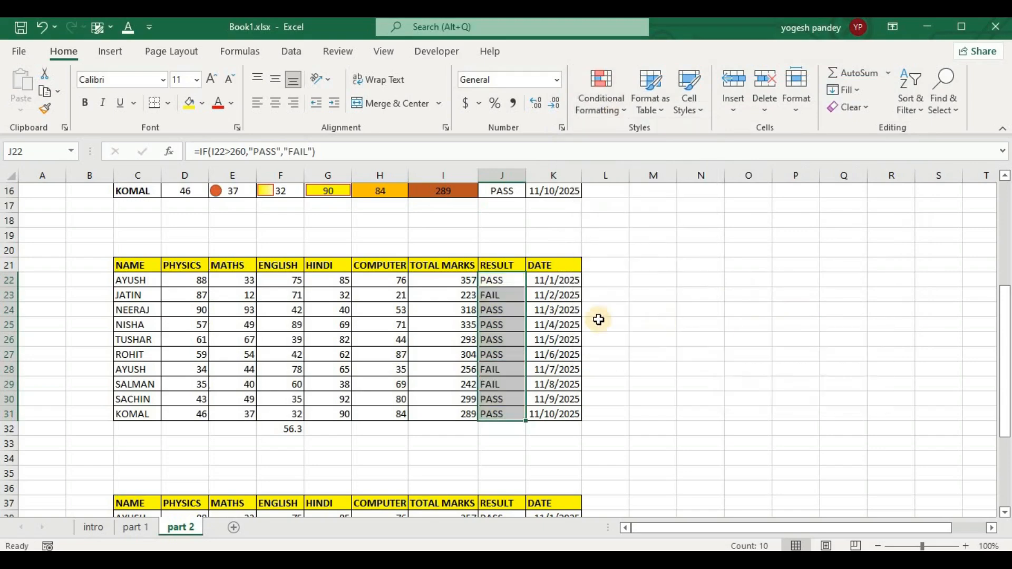
{"action": "left_click", "coordinate": [586, 103]}
{"action": "left_click", "coordinate": [639, 316]}
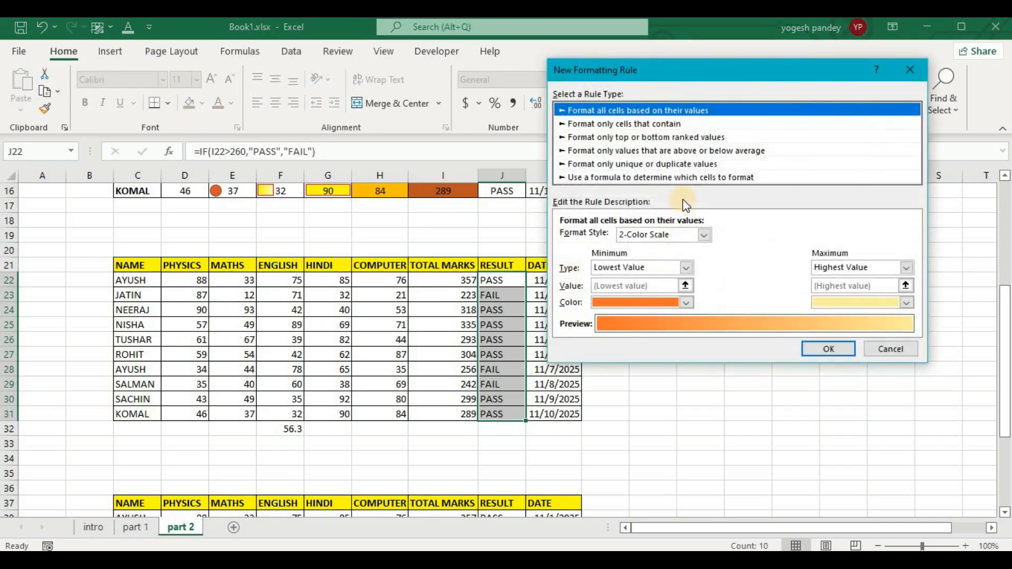
{"action": "left_click", "coordinate": [643, 125]}
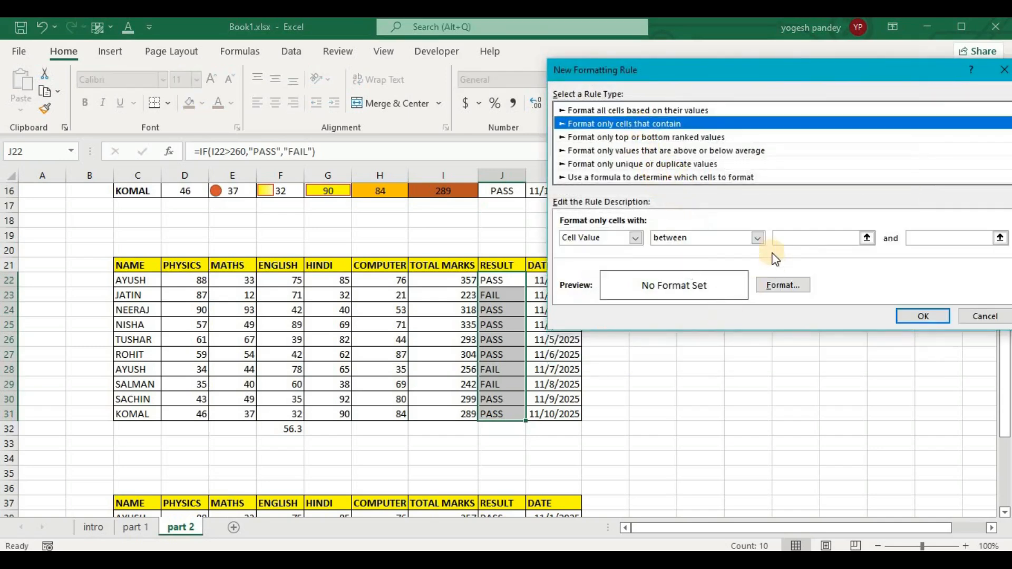
{"action": "left_click", "coordinate": [636, 238]}
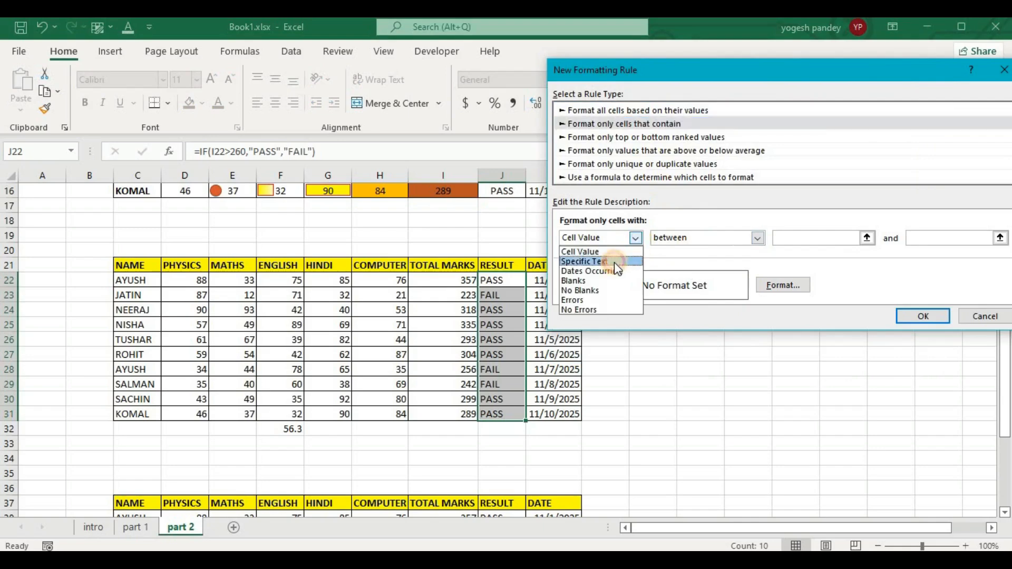
{"action": "left_click", "coordinate": [615, 261]}
{"action": "left_click", "coordinate": [724, 239]}
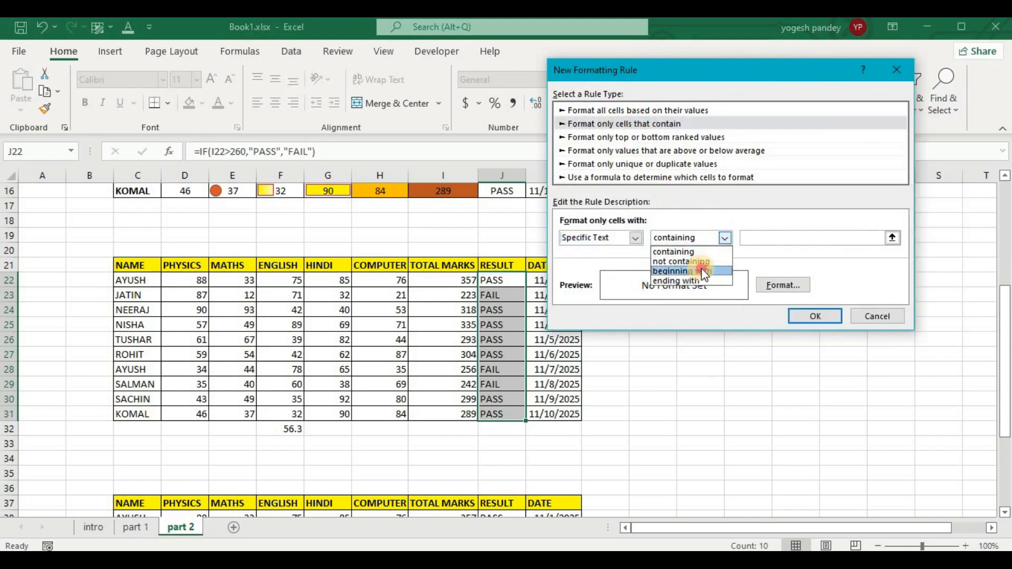
{"action": "left_click", "coordinate": [702, 268]}
{"action": "left_click", "coordinate": [765, 237]}
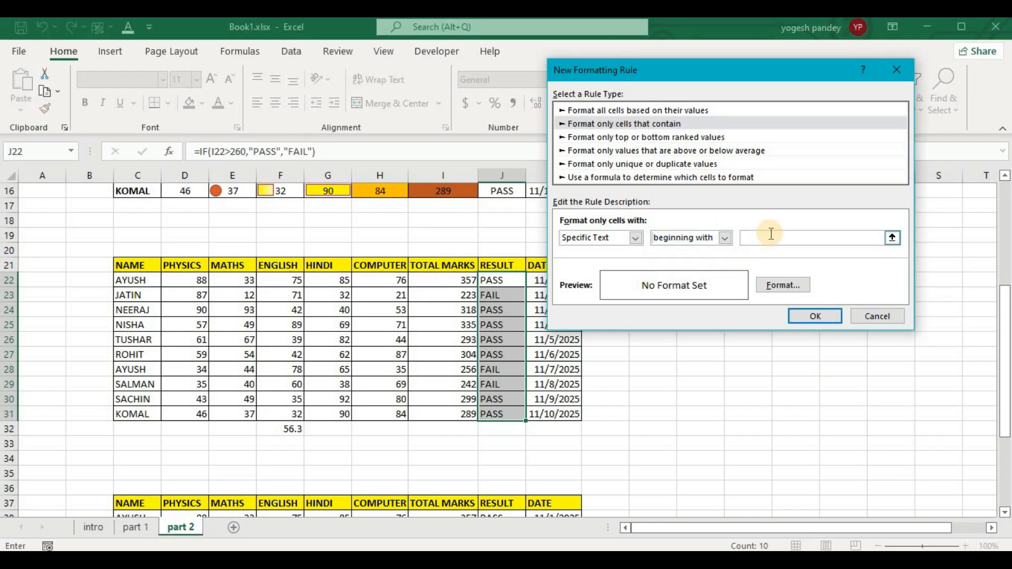
{"action": "type", "text": "p"}
{"action": "left_click", "coordinate": [783, 283]}
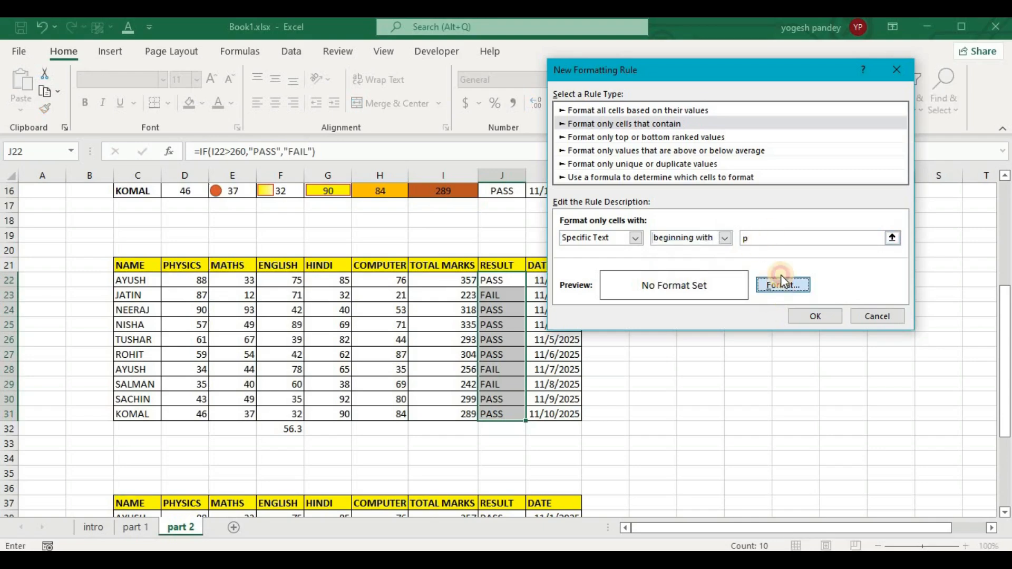
{"action": "left_click", "coordinate": [916, 28]}
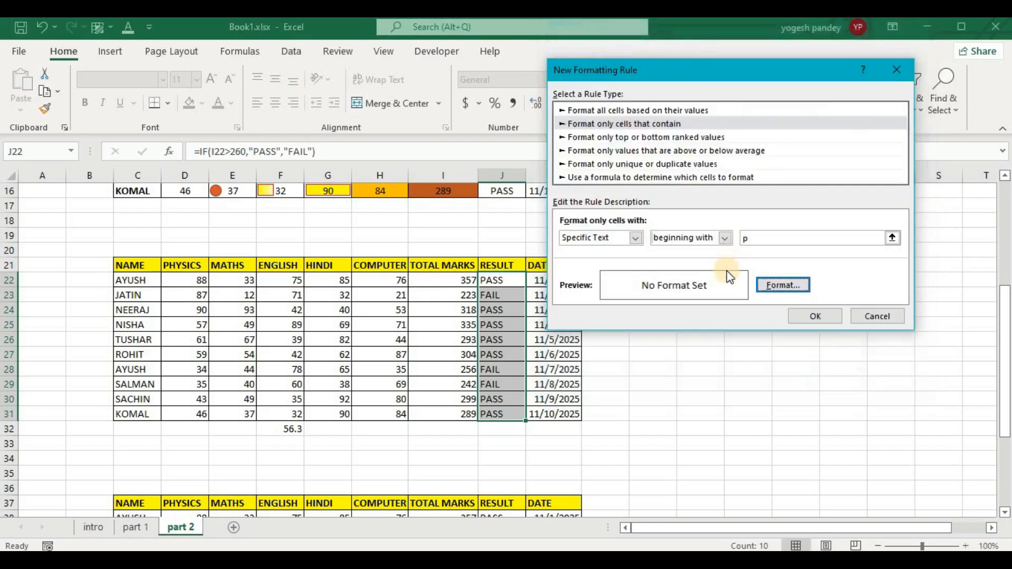
{"action": "left_click", "coordinate": [878, 316]}
{"action": "left_click", "coordinate": [773, 384]}
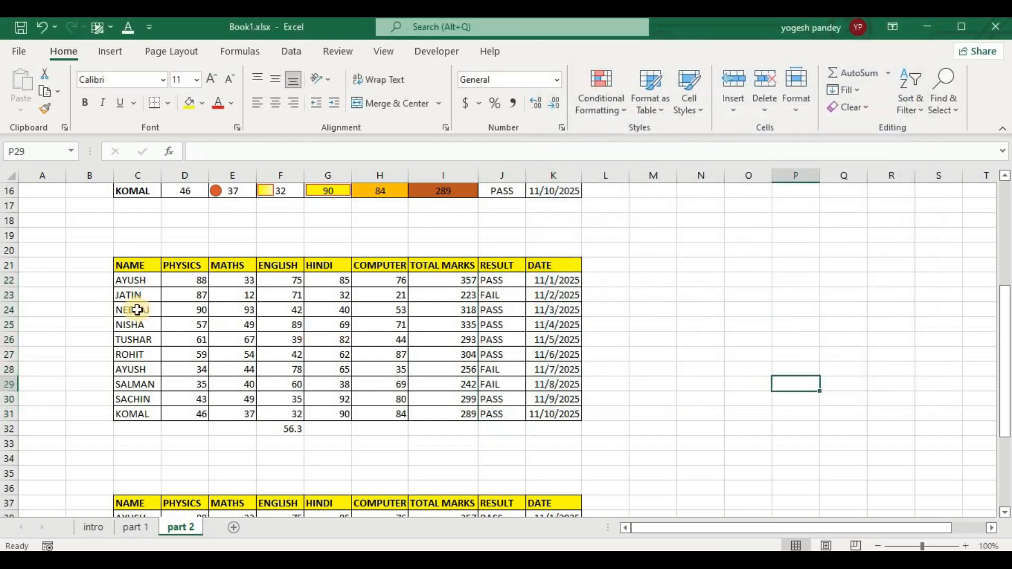
Start a new conditional formatting rule for the Name cells C22:C31 with the rule type "Format only cells that contain".
{"action": "left_click_drag", "start_coordinate": [127, 280], "coordinate": [134, 412]}
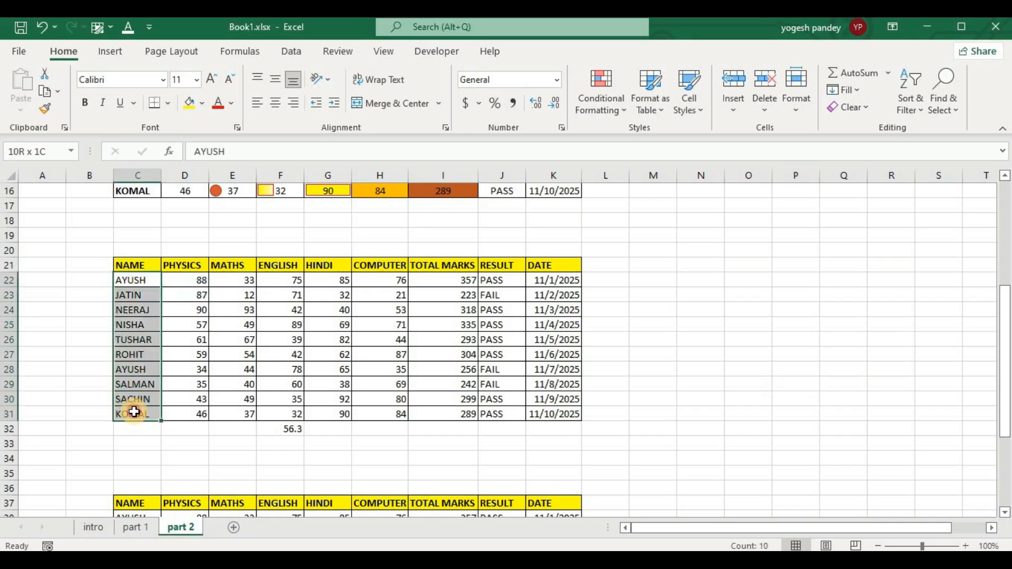
{"action": "left_click", "coordinate": [594, 105]}
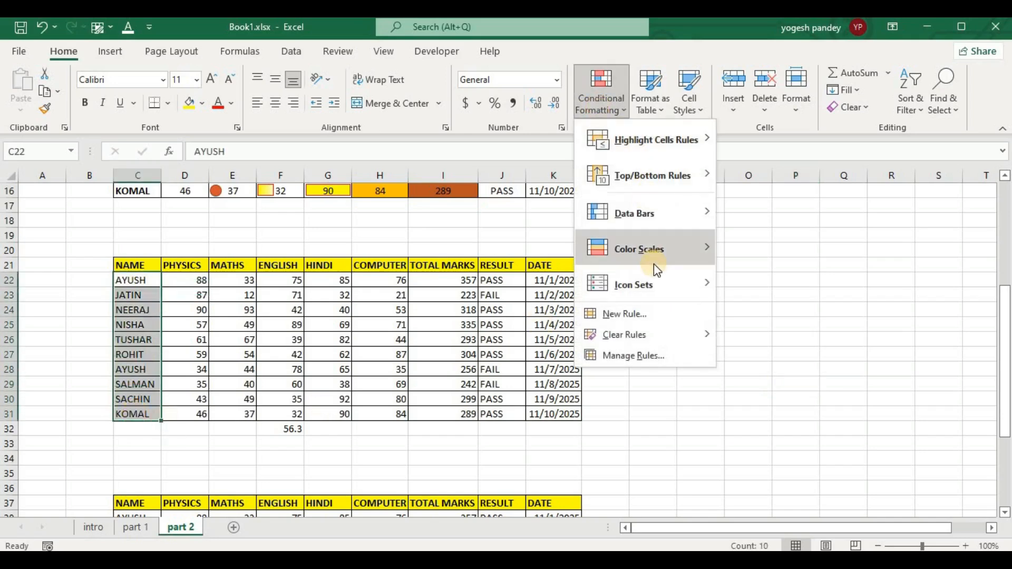
{"action": "left_click", "coordinate": [660, 315]}
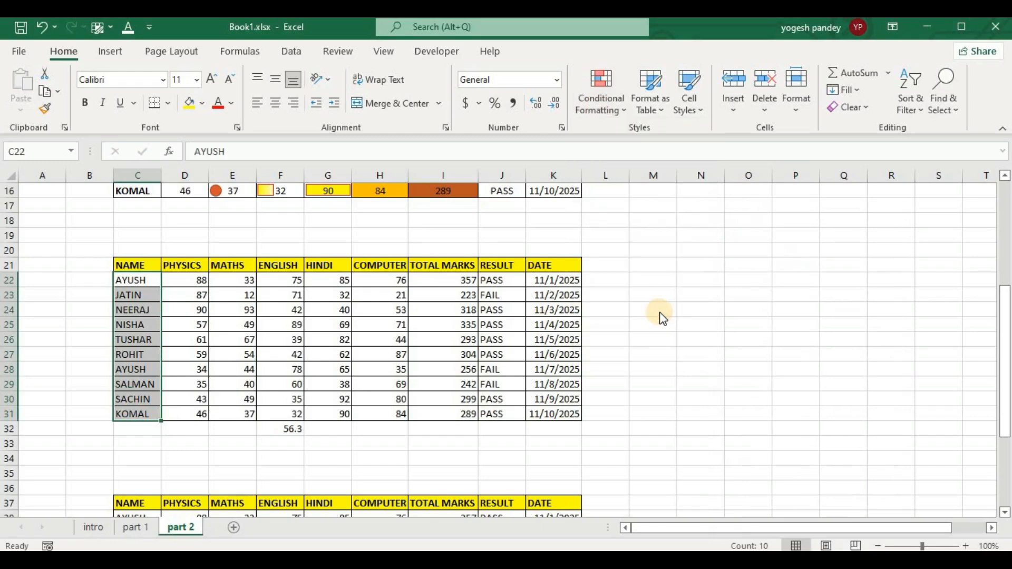
{"action": "left_click", "coordinate": [659, 108]}
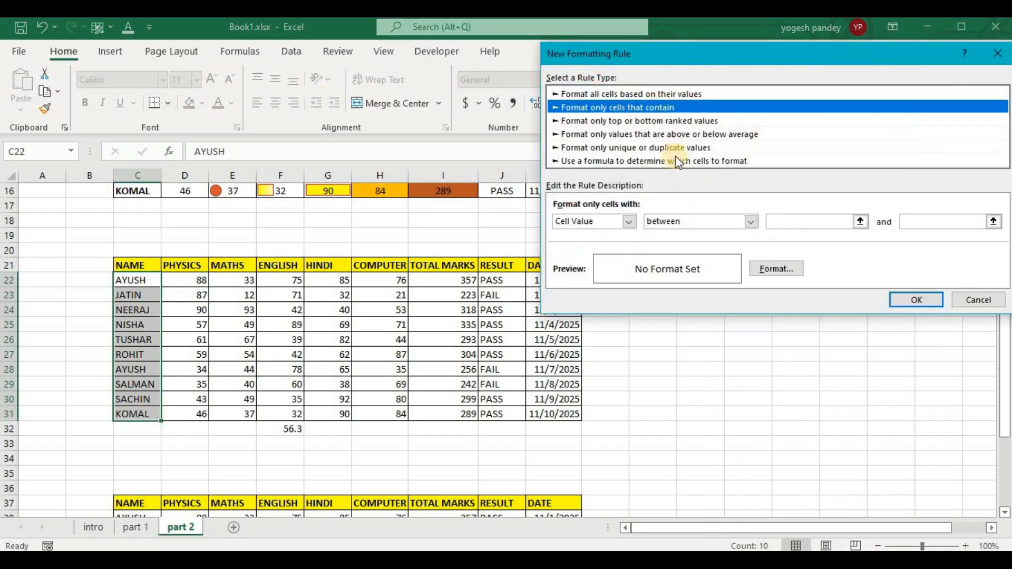
Set the Name rule's condition to Specific Text beginning with "s".
{"action": "left_click", "coordinate": [628, 222]}
{"action": "left_click", "coordinate": [595, 243]}
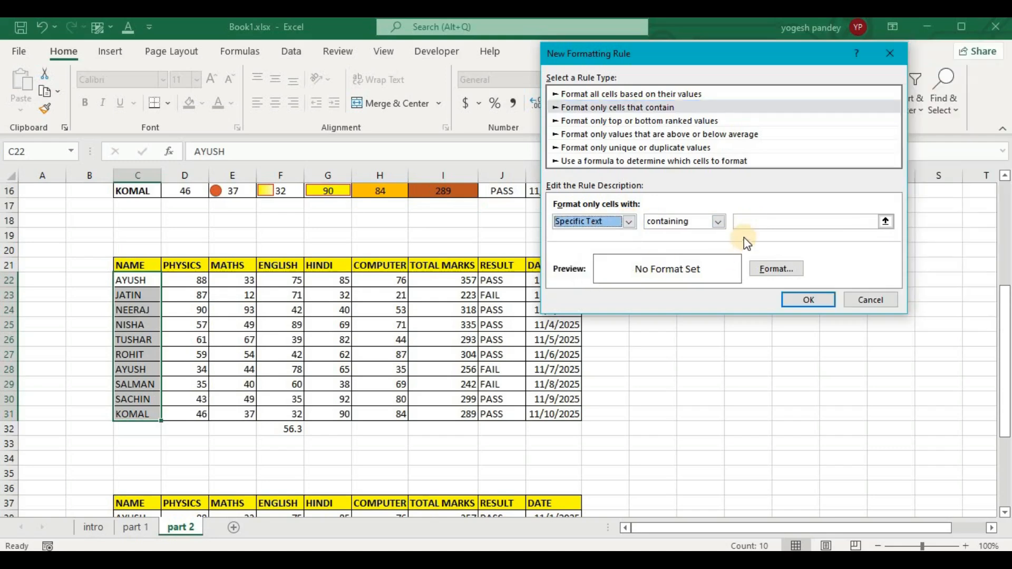
{"action": "left_click", "coordinate": [719, 222]}
{"action": "left_click", "coordinate": [665, 251]}
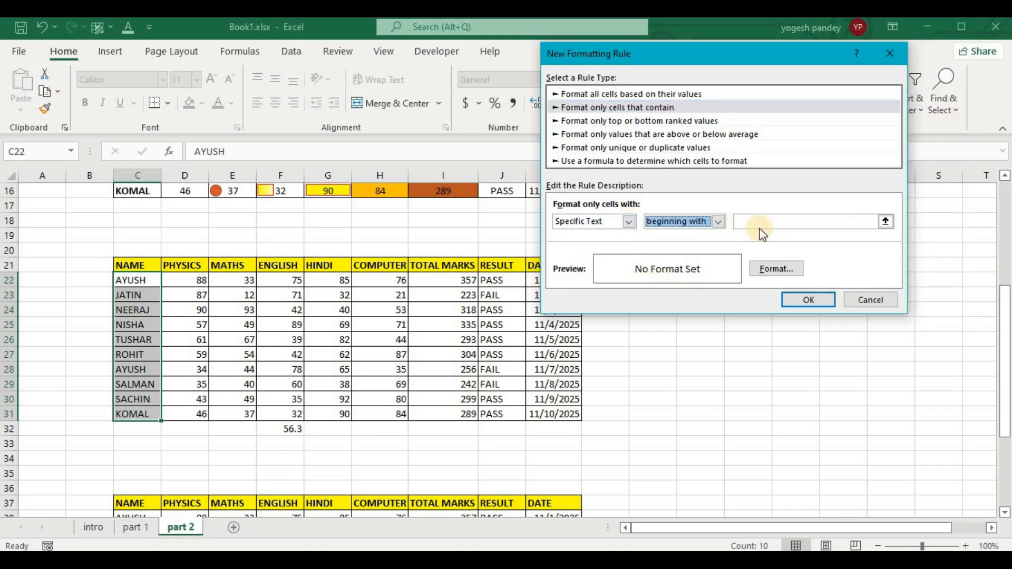
{"action": "left_click", "coordinate": [757, 218]}
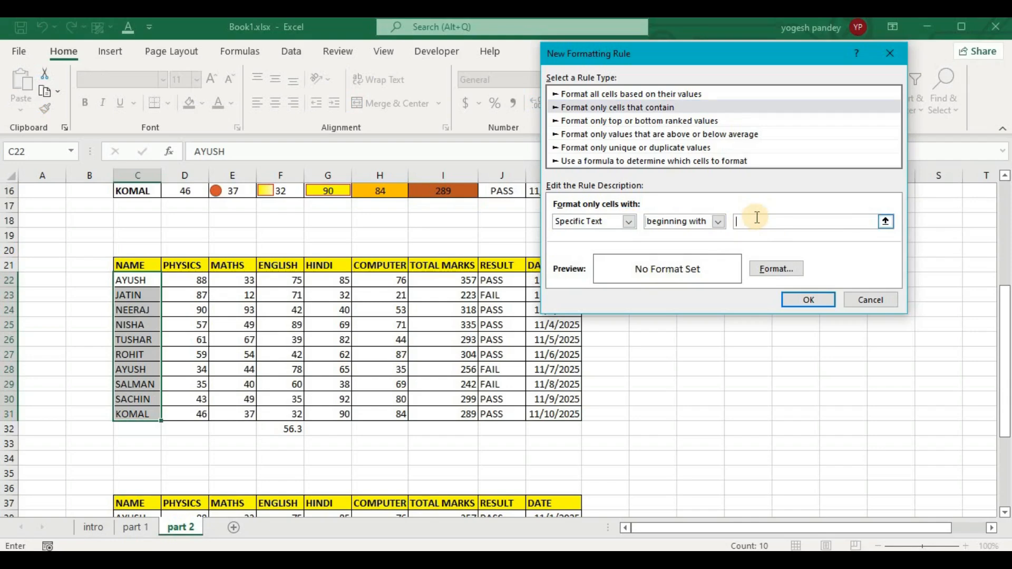
{"action": "type", "text": "a"}
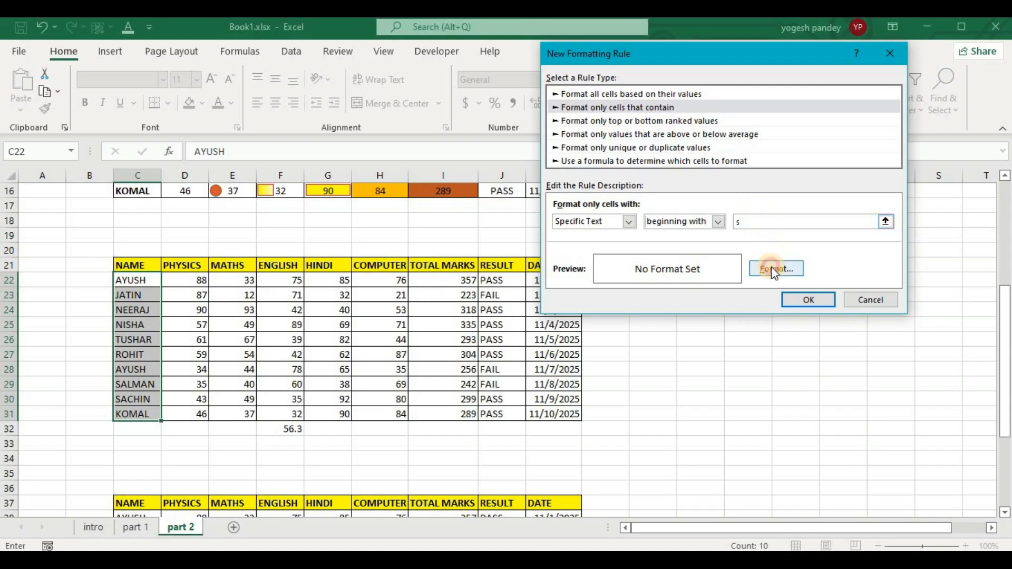
Give the matching names a yellow background fill and apply the rule to the Name column.
{"action": "left_click", "coordinate": [771, 267]}
{"action": "left_click", "coordinate": [599, 197]}
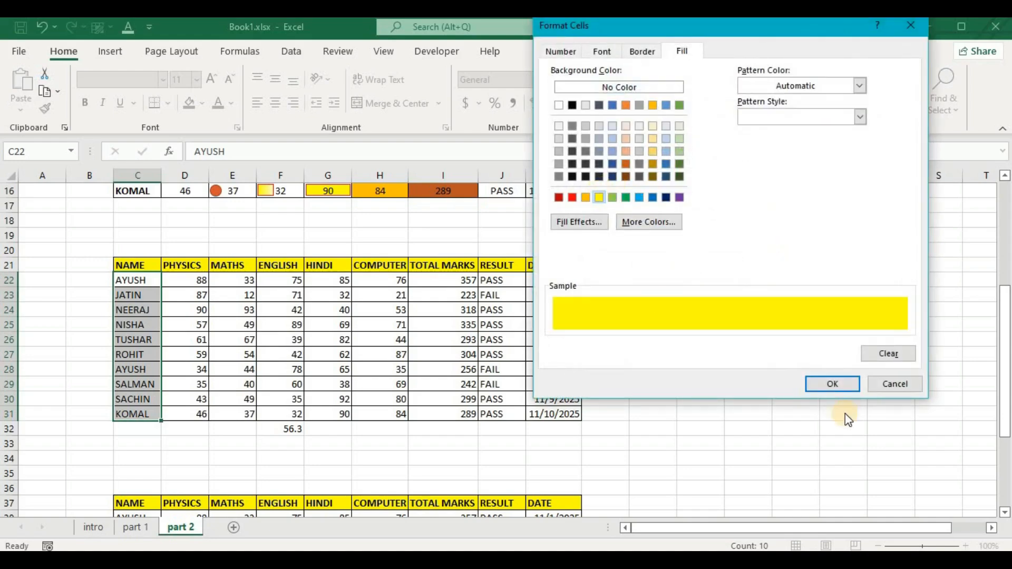
{"action": "left_click", "coordinate": [825, 383]}
{"action": "left_click", "coordinate": [823, 298]}
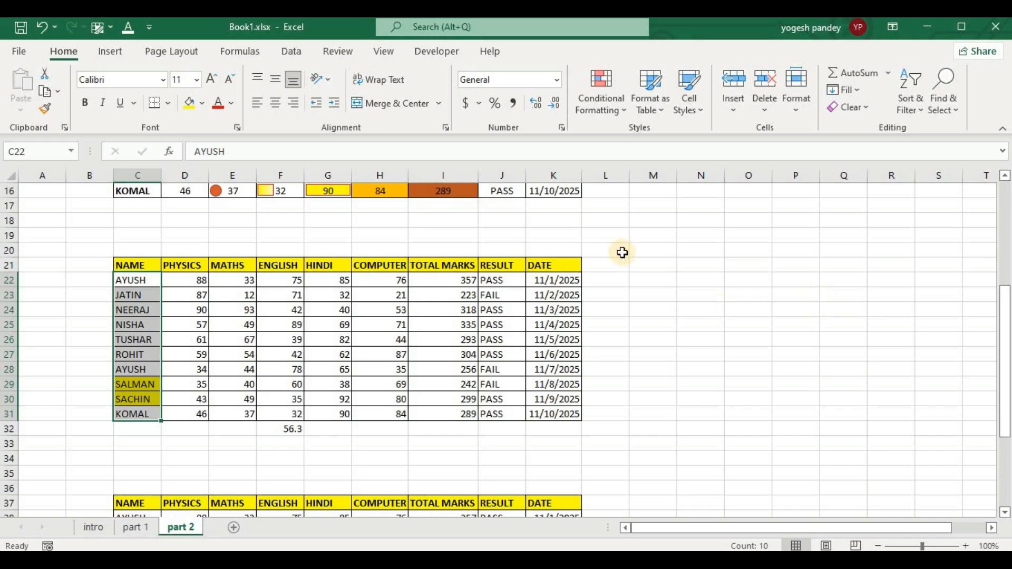
Start a second conditional formatting rule for the Name cells C22:C31, using the rule type "Format only cells that contain".
{"action": "left_click", "coordinate": [593, 96]}
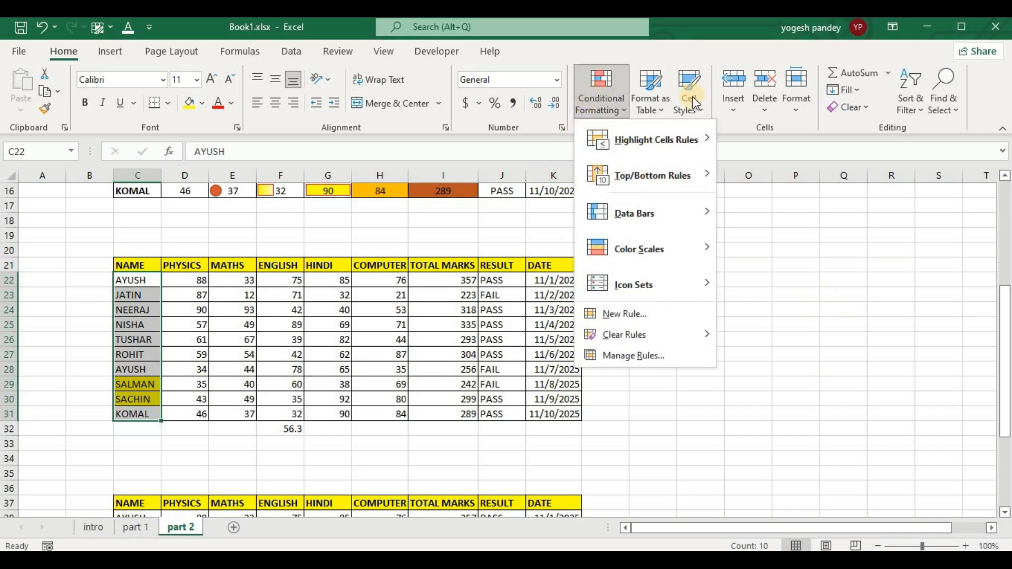
{"action": "left_click", "coordinate": [622, 315]}
{"action": "left_click", "coordinate": [656, 92]}
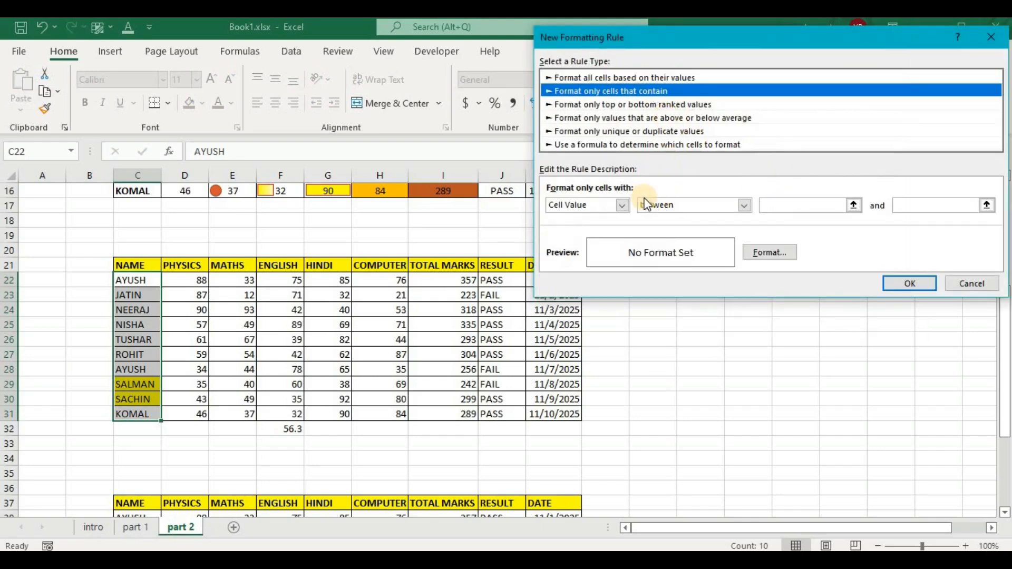
Set the second Name rule's condition to Specific Text ending with "k".
{"action": "left_click", "coordinate": [622, 205]}
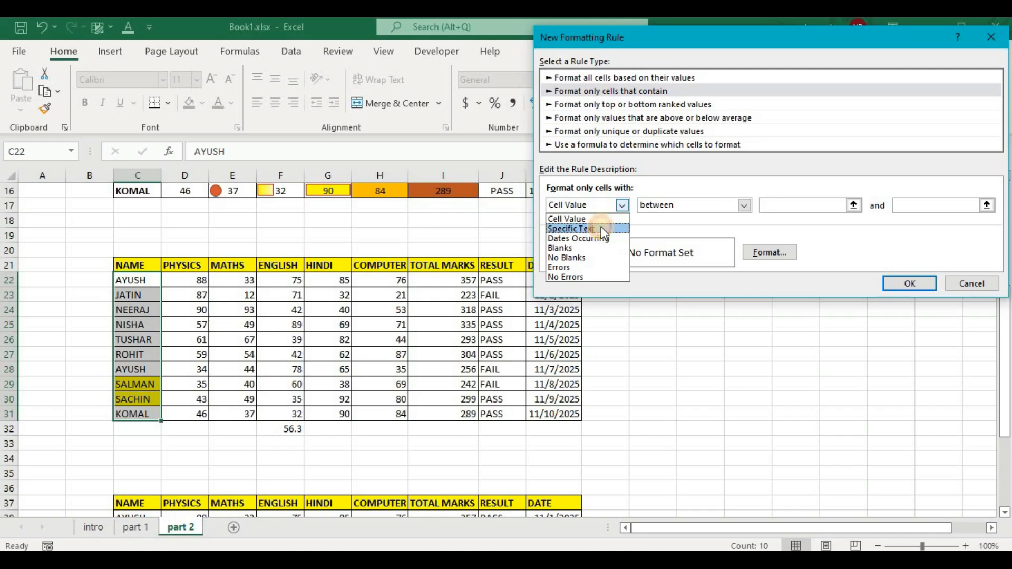
{"action": "left_click", "coordinate": [601, 227]}
{"action": "left_click", "coordinate": [709, 205]}
{"action": "left_click", "coordinate": [698, 247]}
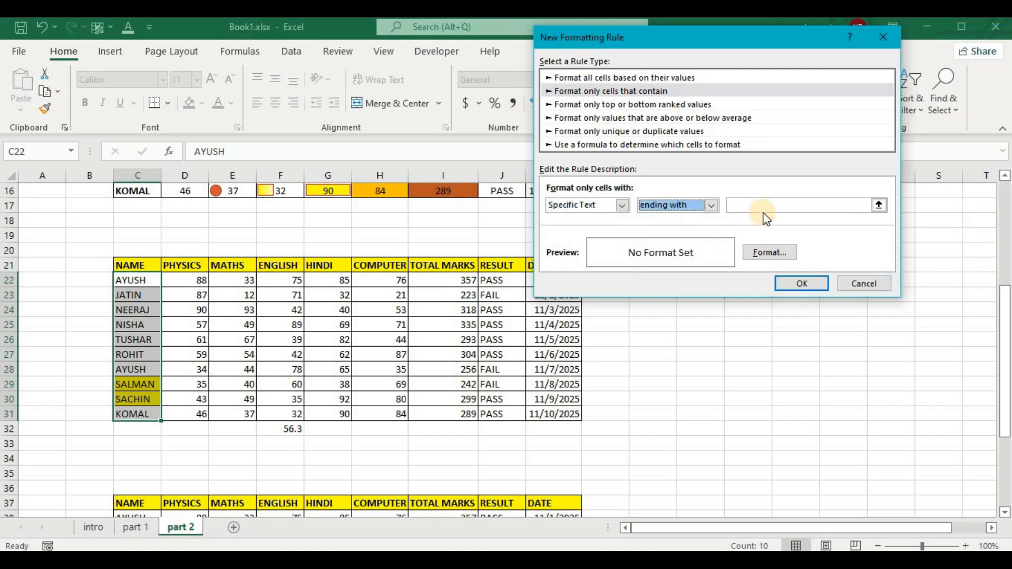
{"action": "left_click", "coordinate": [769, 203]}
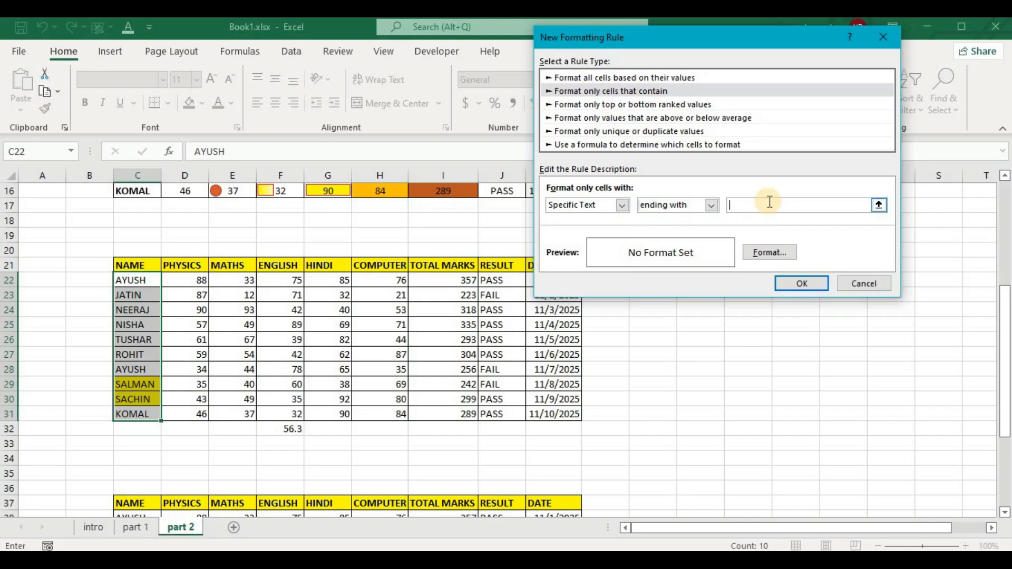
{"action": "type", "text": "k"}
Give the matching names an orange background fill and apply the second rule to the Name column.
{"action": "left_click", "coordinate": [770, 253]}
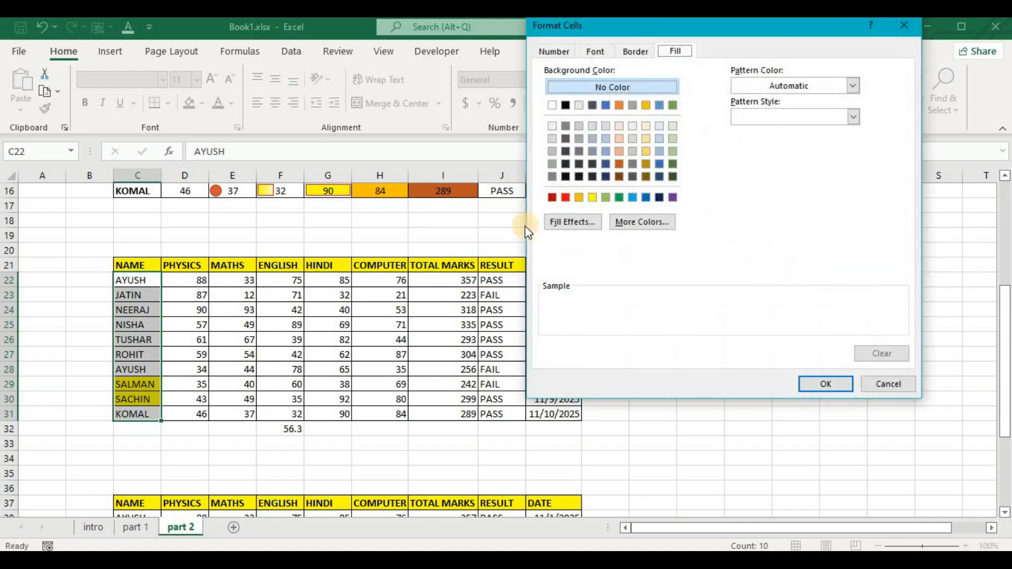
{"action": "left_click", "coordinate": [579, 197]}
{"action": "left_click", "coordinate": [820, 385]}
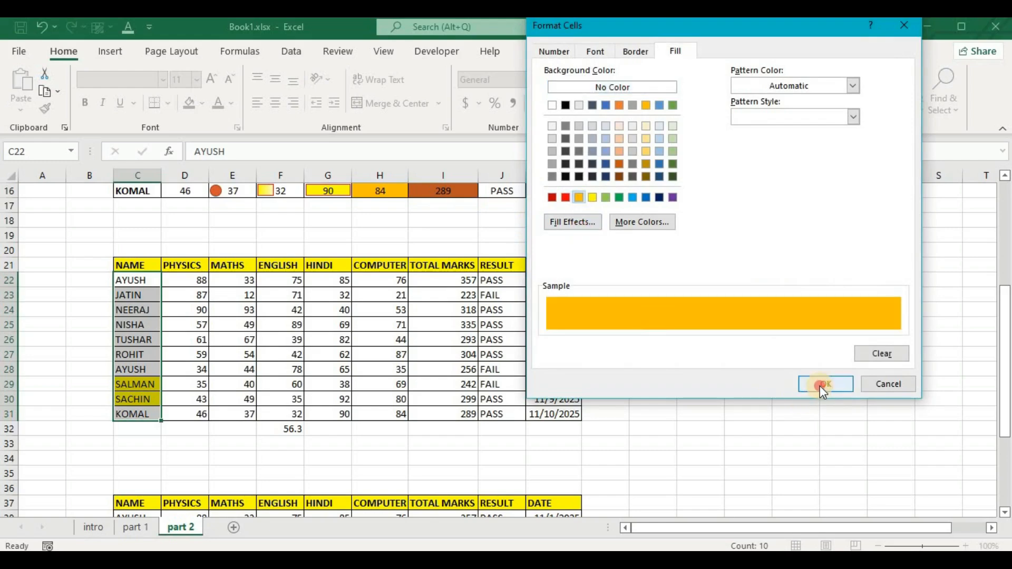
{"action": "left_click", "coordinate": [797, 282]}
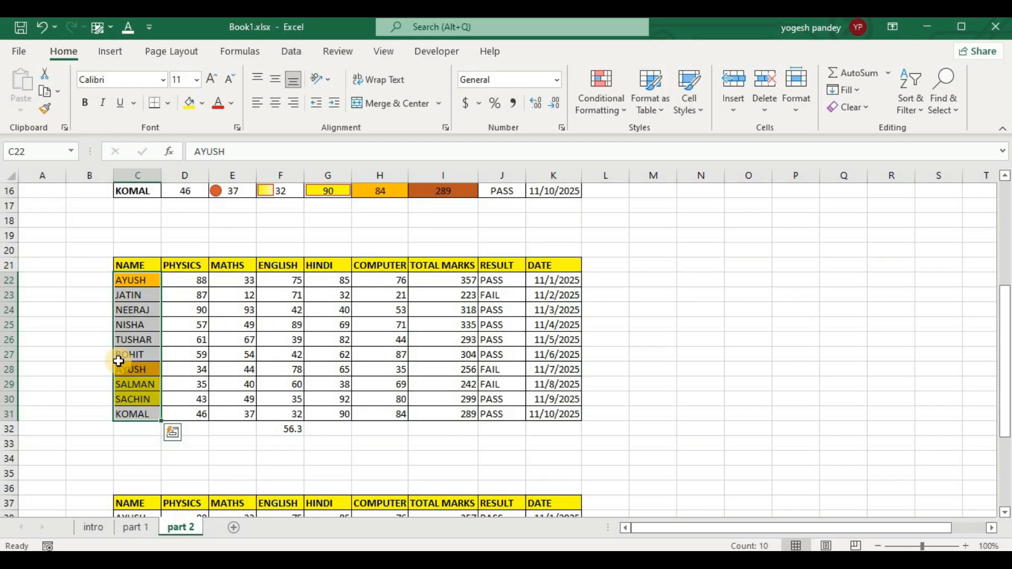
{"action": "left_click", "coordinate": [663, 290]}
Start a conditional formatting rule for the Physics marks D22:D31, using the rule type "Format only cells that contain".
{"action": "left_click_drag", "start_coordinate": [370, 280], "coordinate": [390, 413]}
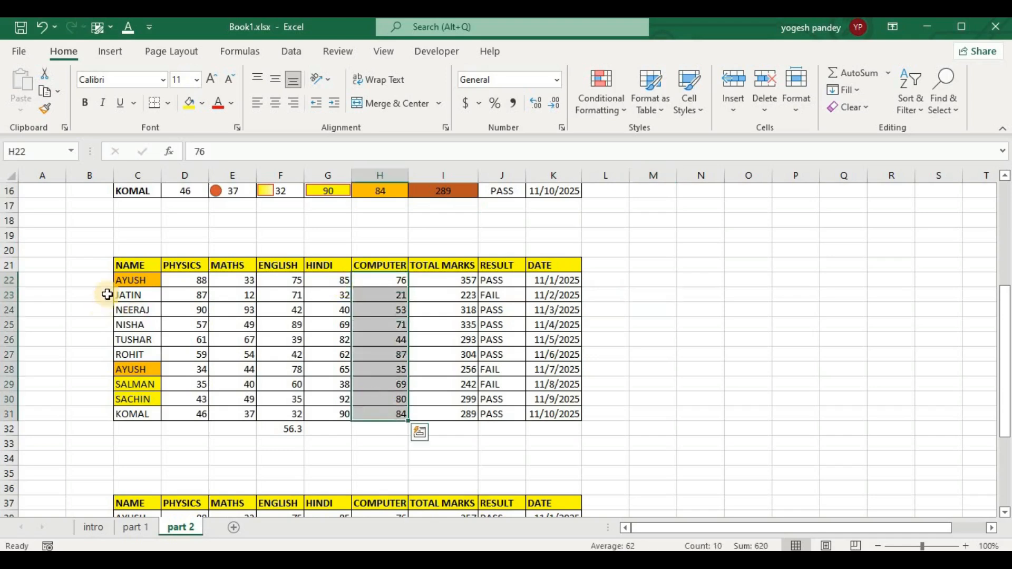
{"action": "left_click_drag", "start_coordinate": [186, 280], "coordinate": [185, 416]}
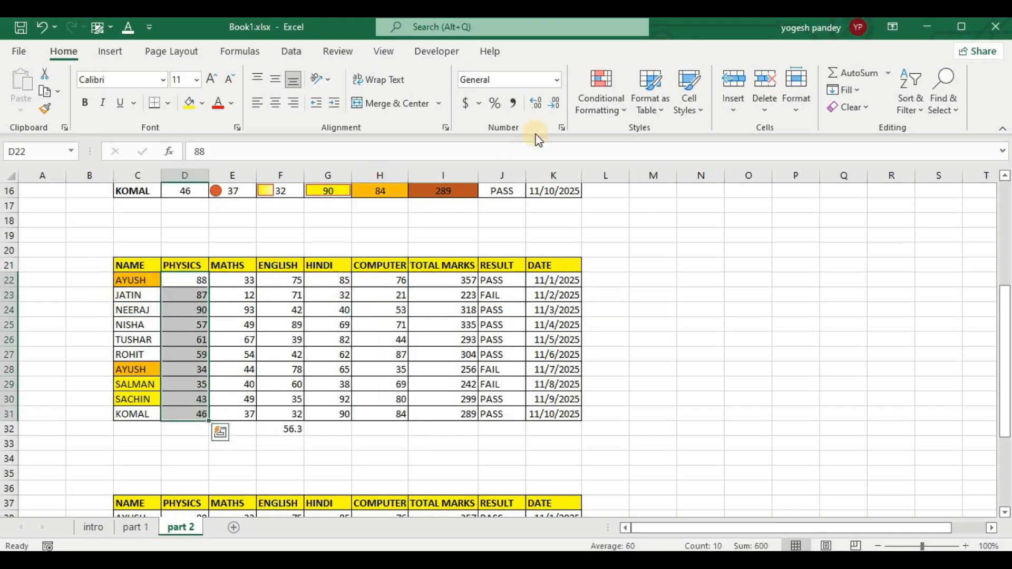
{"action": "left_click", "coordinate": [587, 99]}
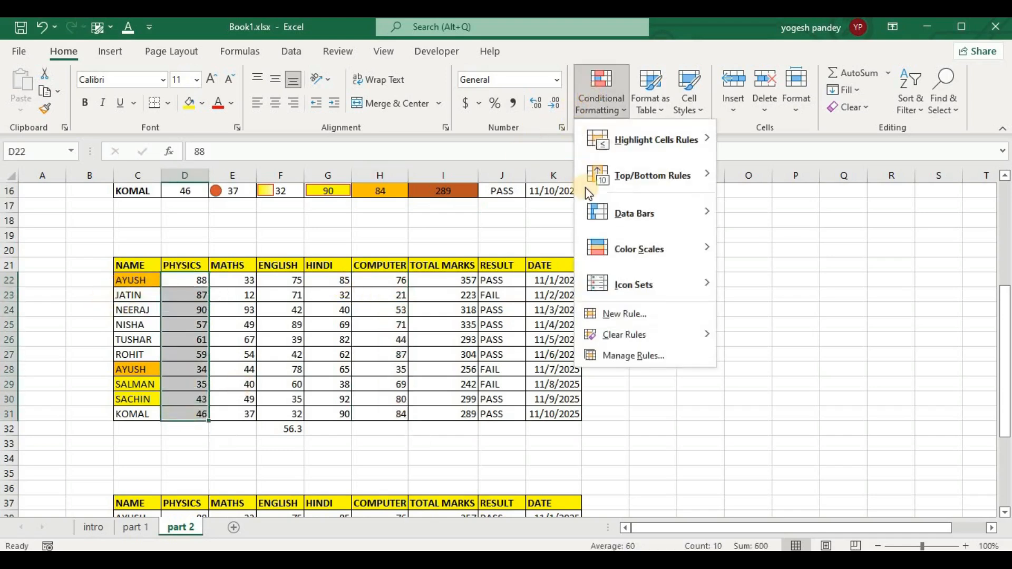
{"action": "left_click", "coordinate": [627, 313]}
{"action": "left_click", "coordinate": [629, 79]}
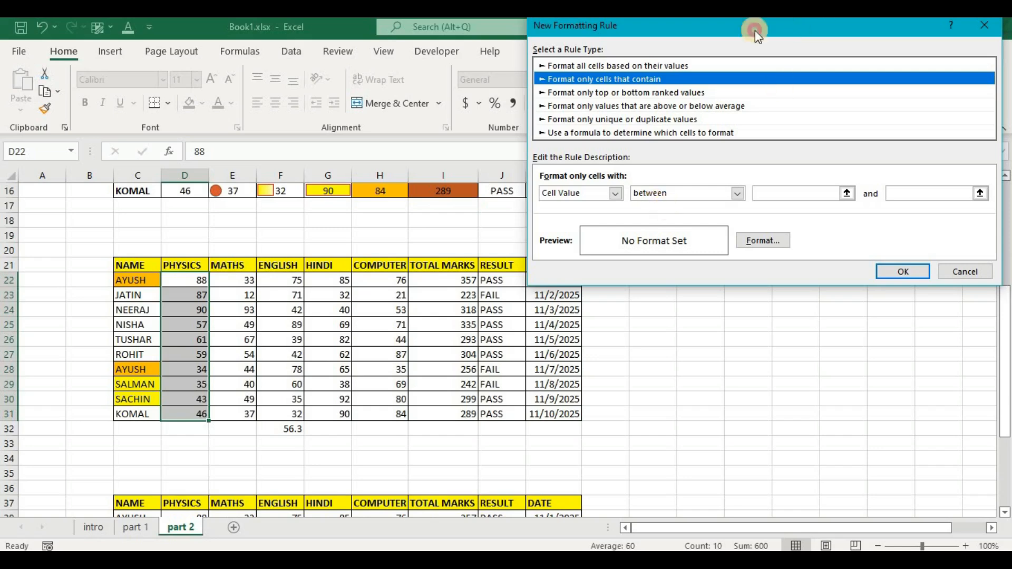
{"action": "left_click_drag", "start_coordinate": [754, 31], "coordinate": [717, 32]}
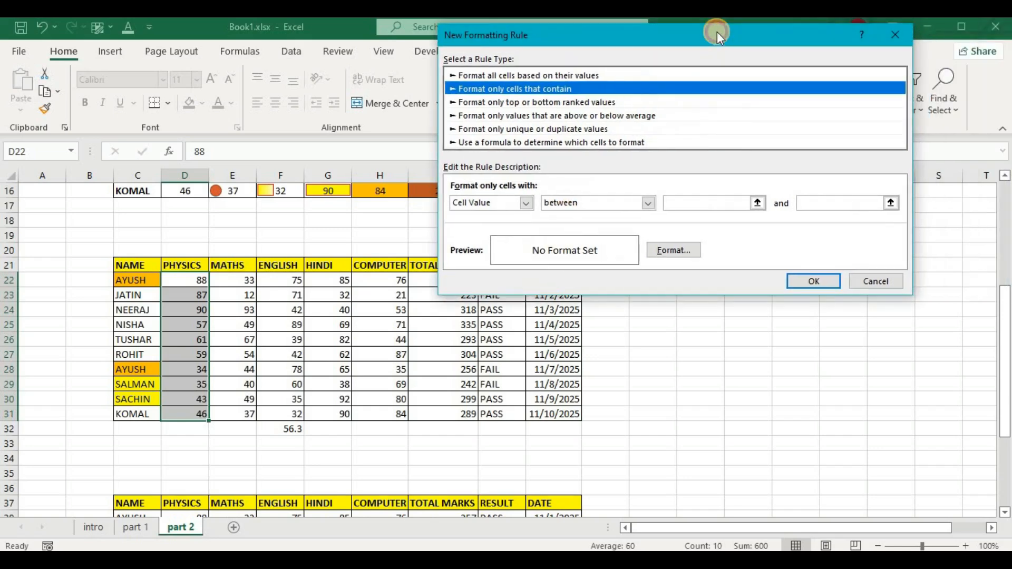
Set the Physics rule's condition to Cell Value between 60 and 100.
{"action": "left_click", "coordinate": [692, 202]}
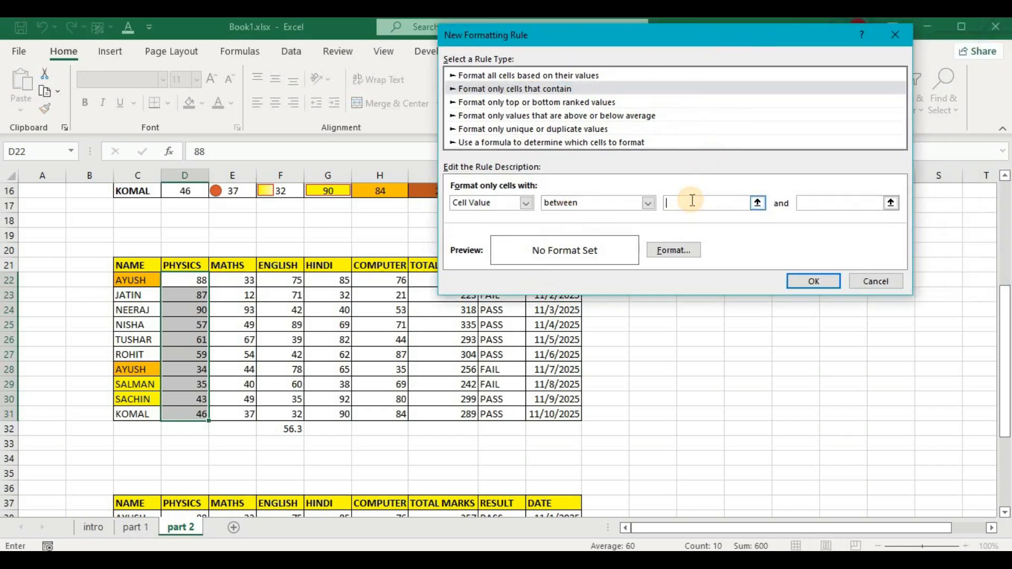
{"action": "type", "text": "60"}
{"action": "left_click", "coordinate": [833, 202]}
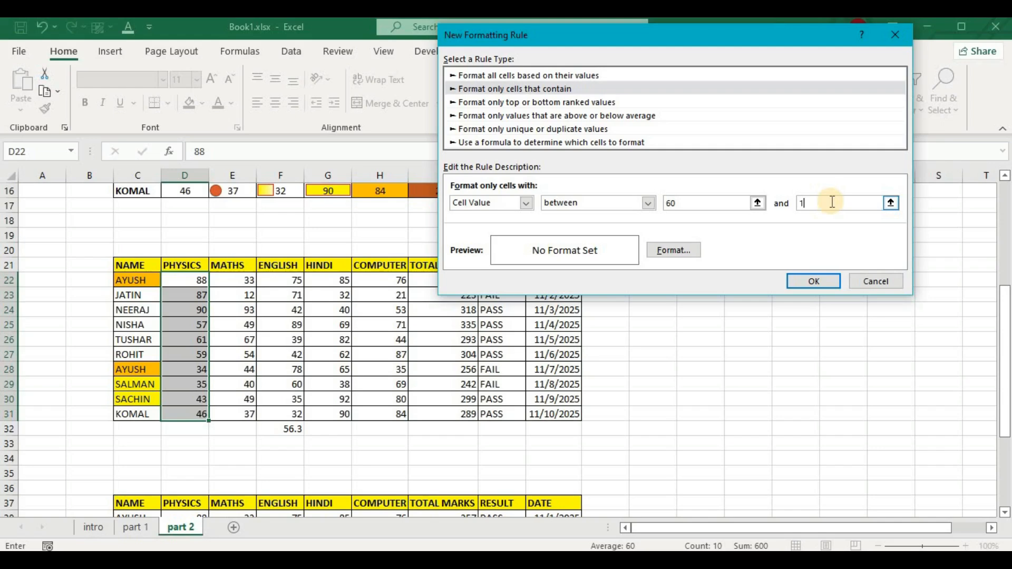
{"action": "type", "text": "100"}
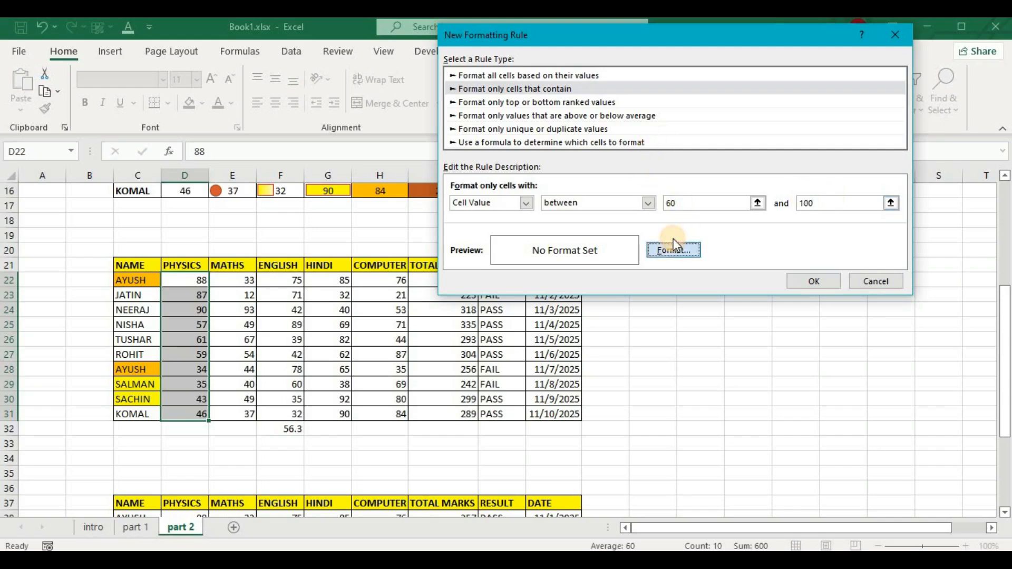
Give the matching Physics marks a red background fill and apply the rule.
{"action": "left_click", "coordinate": [673, 249]}
{"action": "left_click", "coordinate": [559, 198]}
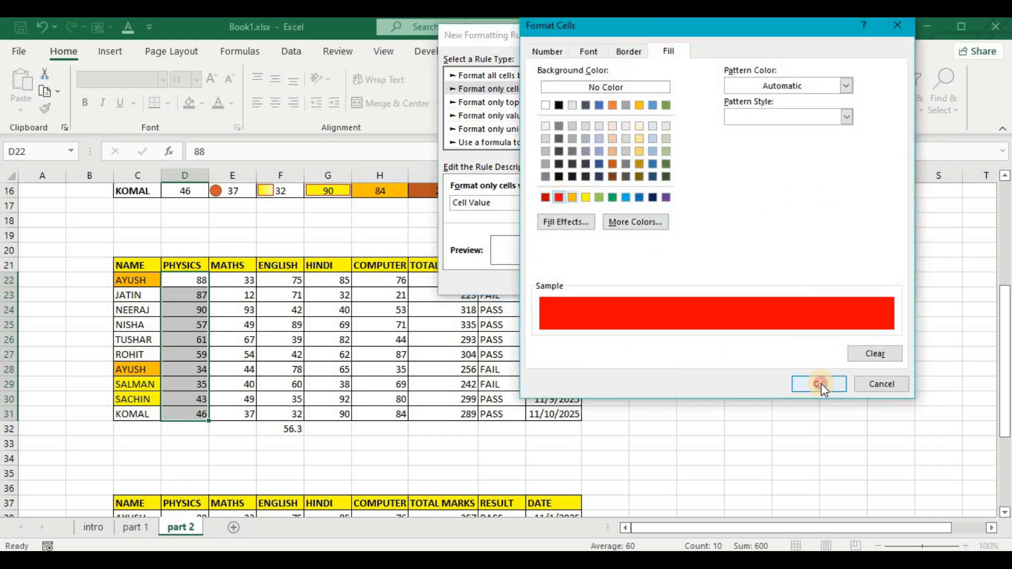
{"action": "left_click", "coordinate": [818, 384]}
{"action": "left_click", "coordinate": [813, 281]}
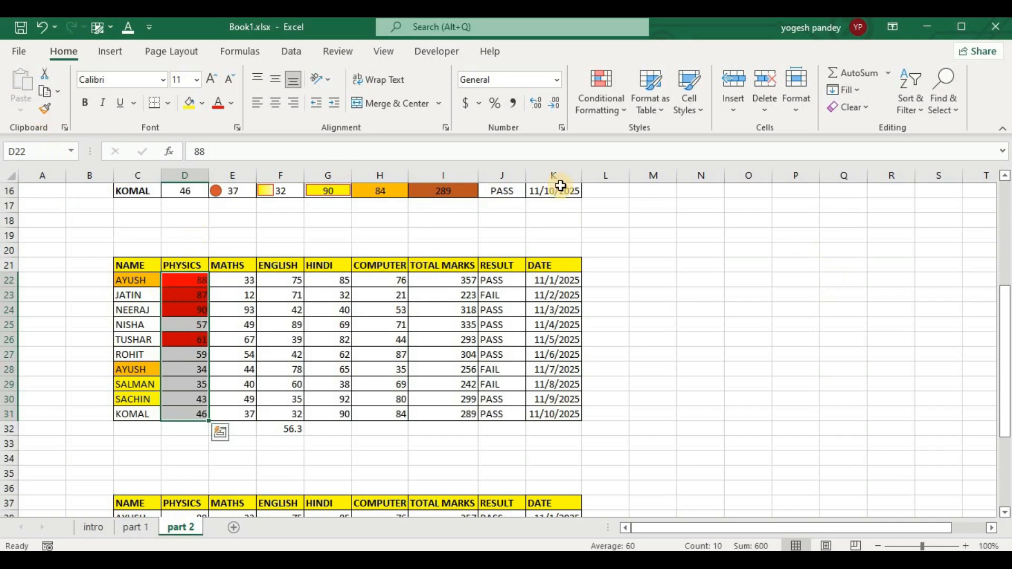
Start another conditional formatting rule for the Physics marks D22:D31, using the rule type "Format only cells that contain".
{"action": "left_click", "coordinate": [605, 101]}
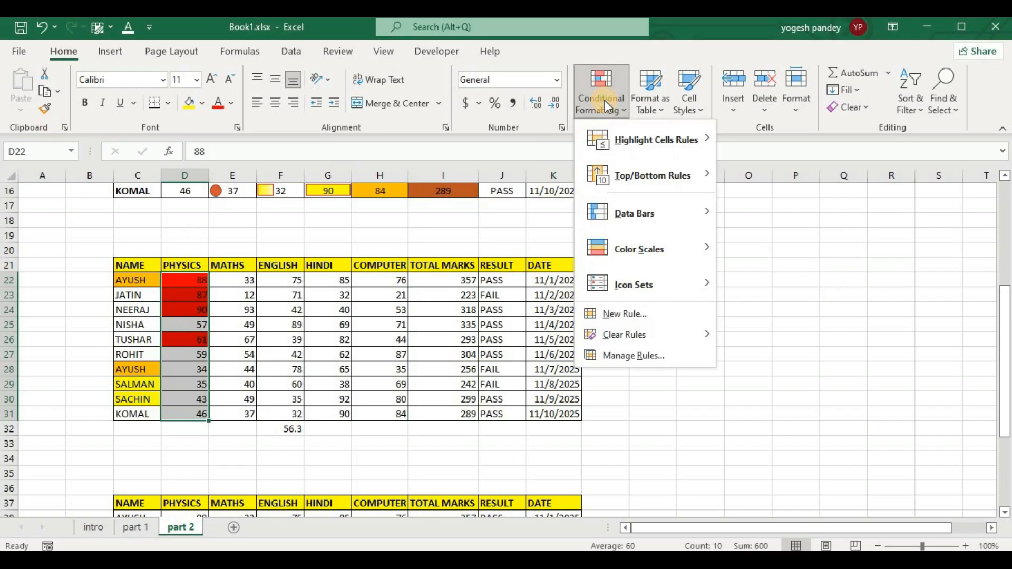
{"action": "left_click", "coordinate": [672, 317]}
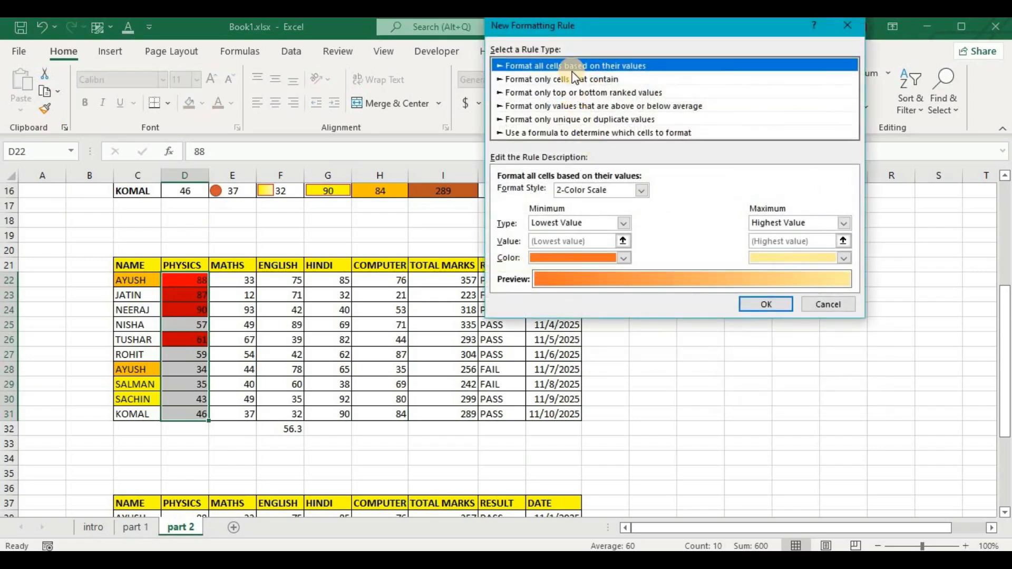
{"action": "left_click", "coordinate": [569, 79]}
Try "not between" as the new Physics rule's cell value comparison.
{"action": "left_click", "coordinate": [694, 193]}
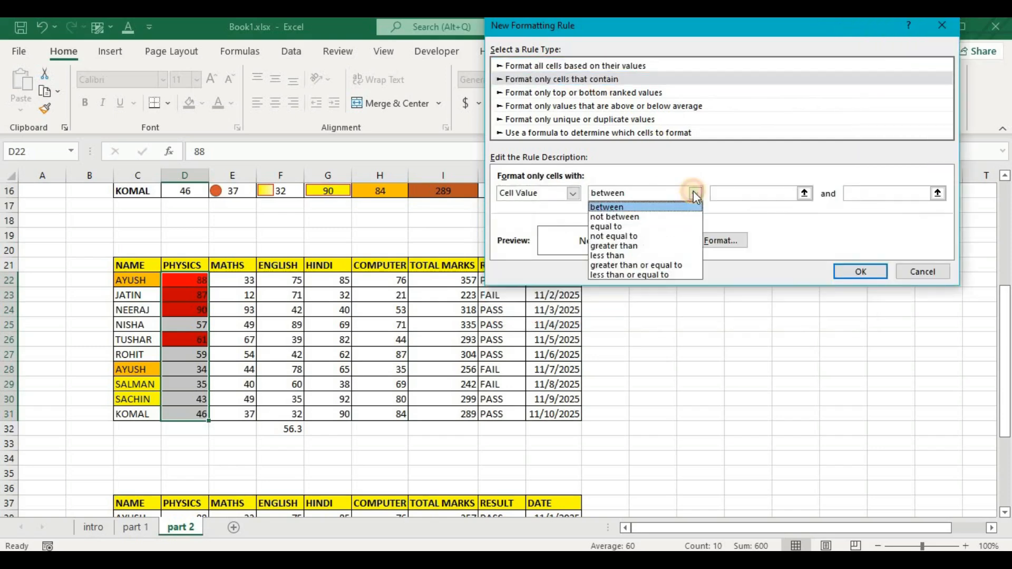
{"action": "left_click", "coordinate": [633, 216]}
{"action": "left_click", "coordinate": [738, 192]}
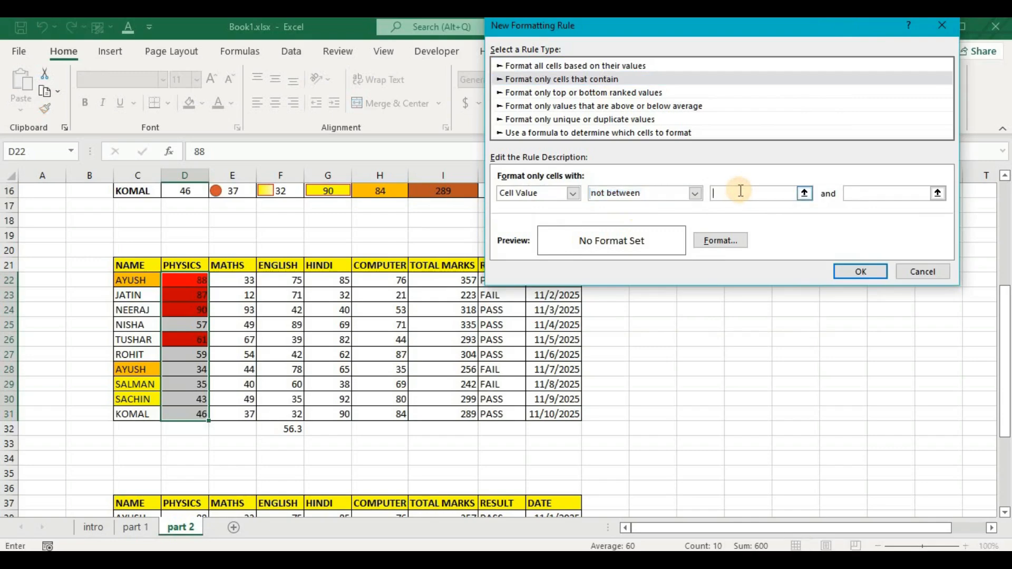
{"action": "type", "text": "6"}
Change the new Physics rule's cell value comparison to "equal to" and review the other available comparison operators.
{"action": "left_click", "coordinate": [695, 193]}
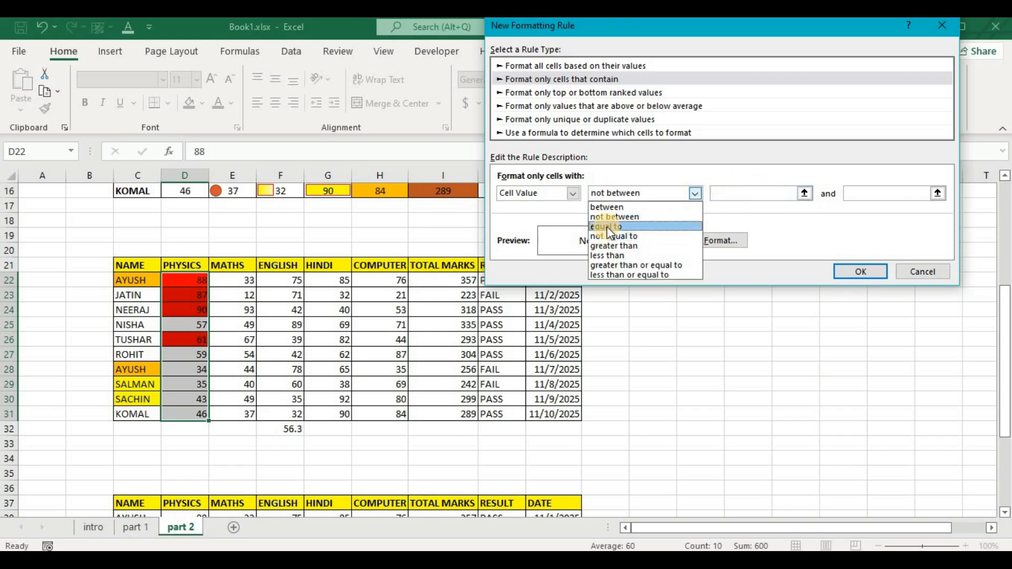
{"action": "left_click", "coordinate": [607, 226]}
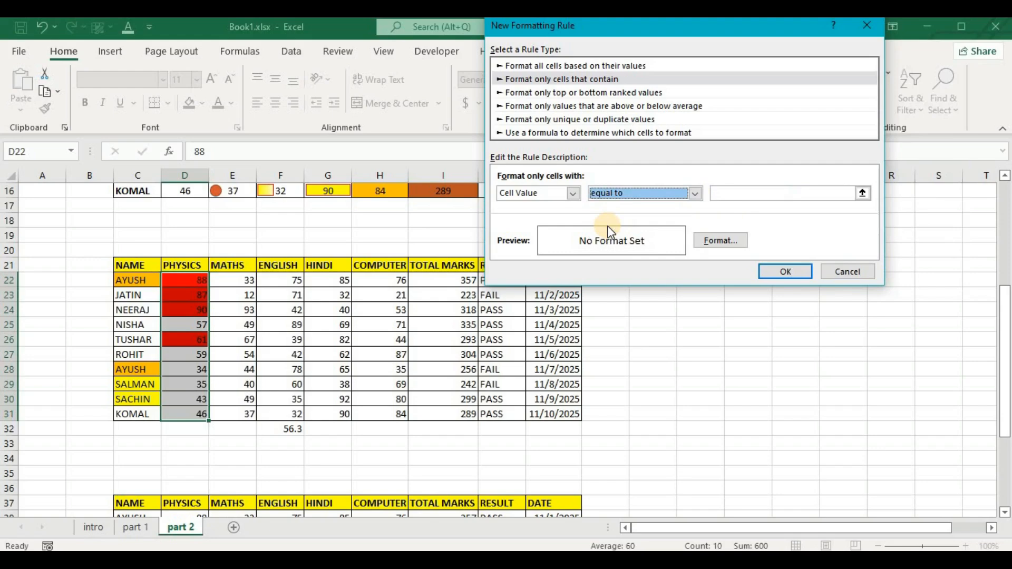
{"action": "left_click", "coordinate": [697, 194]}
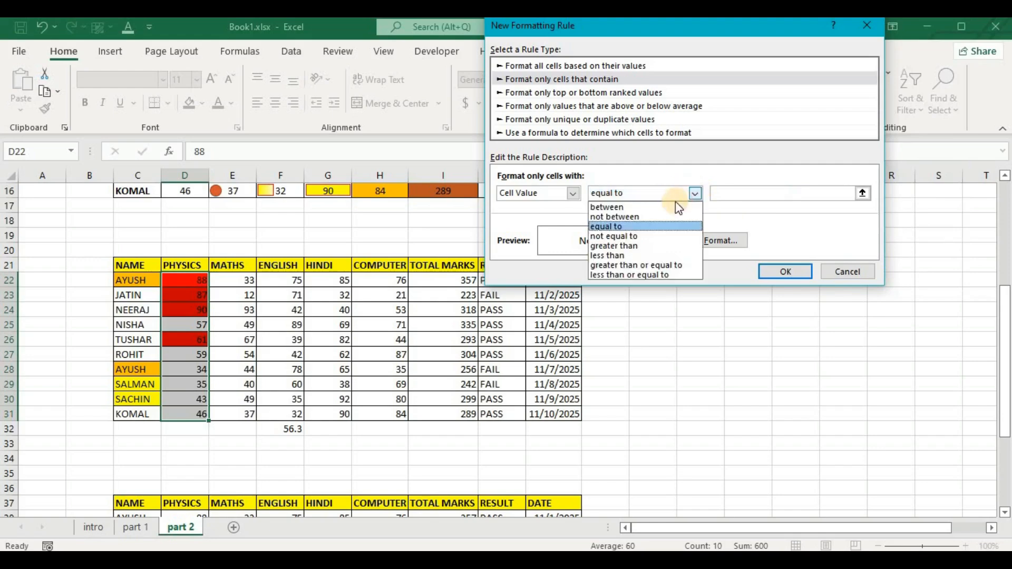
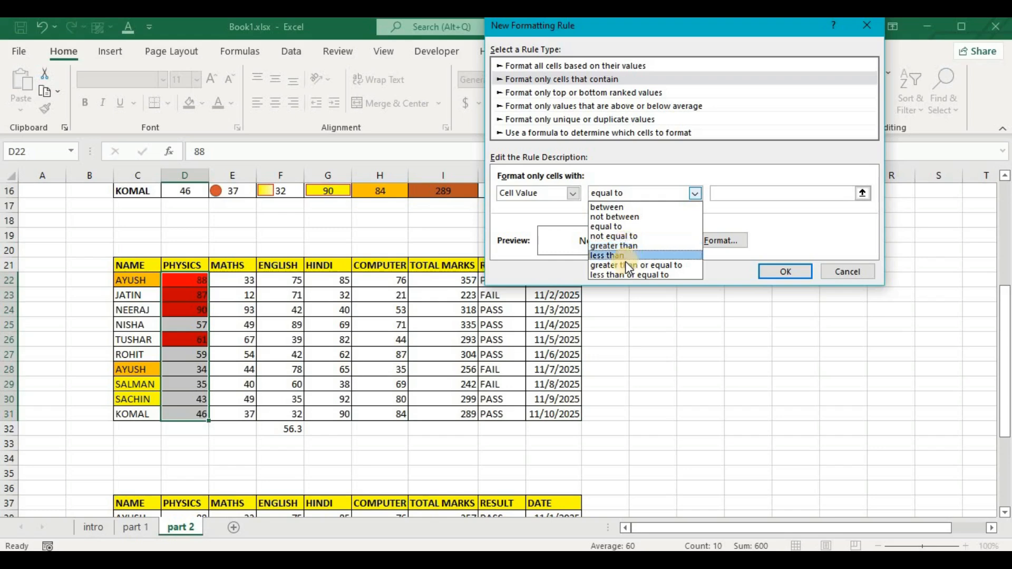
Set the Physics rule to cell values greater than or equal to 57 with a light blue fill and apply it.
{"action": "left_click", "coordinate": [628, 264]}
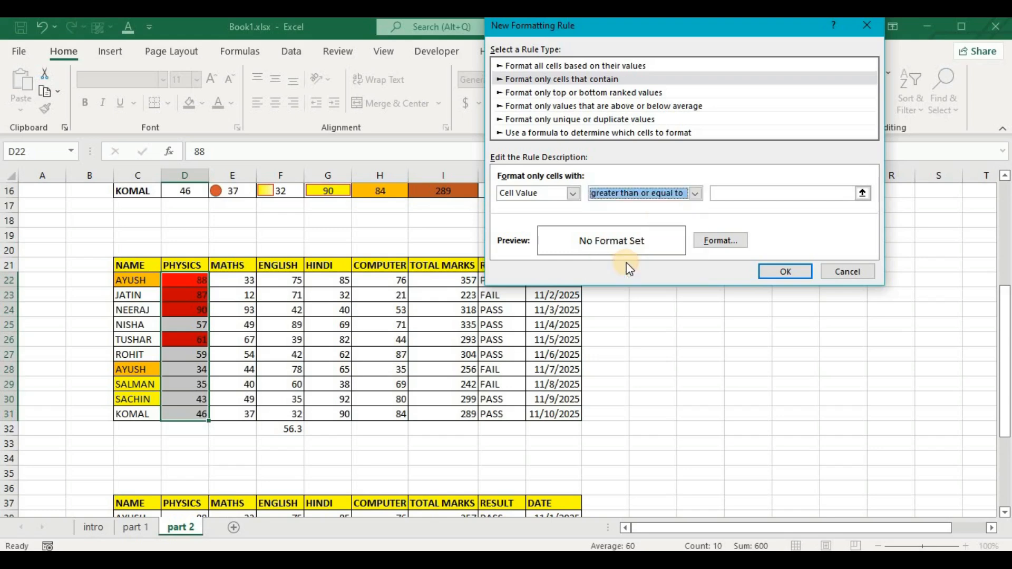
{"action": "left_click", "coordinate": [744, 191]}
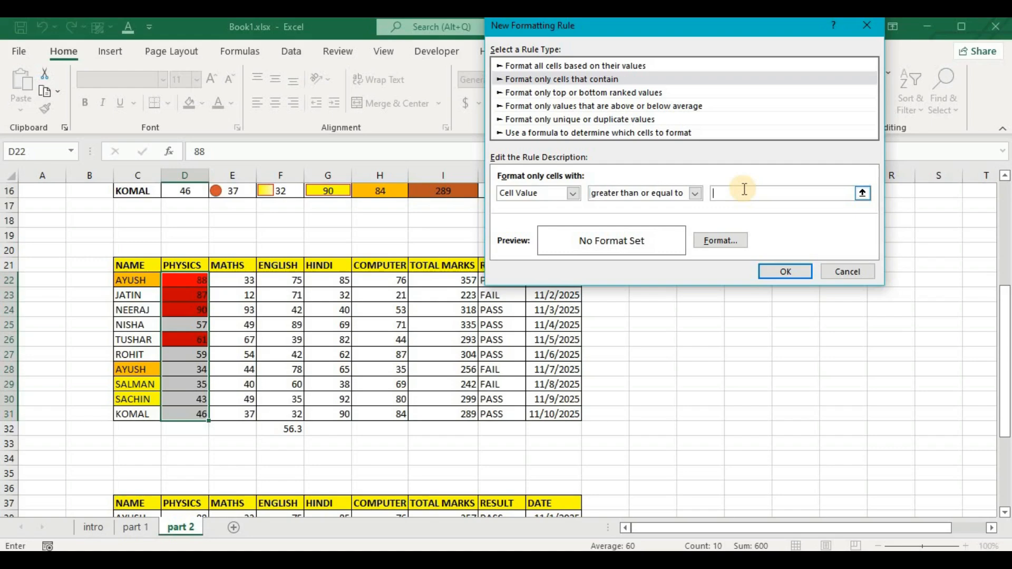
{"action": "type", "text": "57"}
{"action": "left_click", "coordinate": [716, 245]}
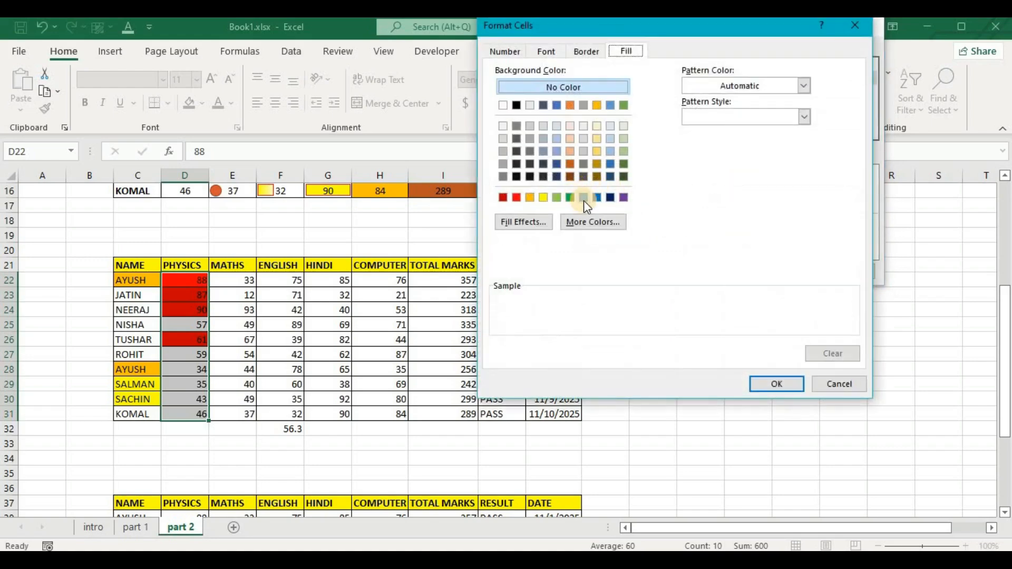
{"action": "left_click", "coordinate": [584, 198]}
{"action": "left_click", "coordinate": [777, 384]}
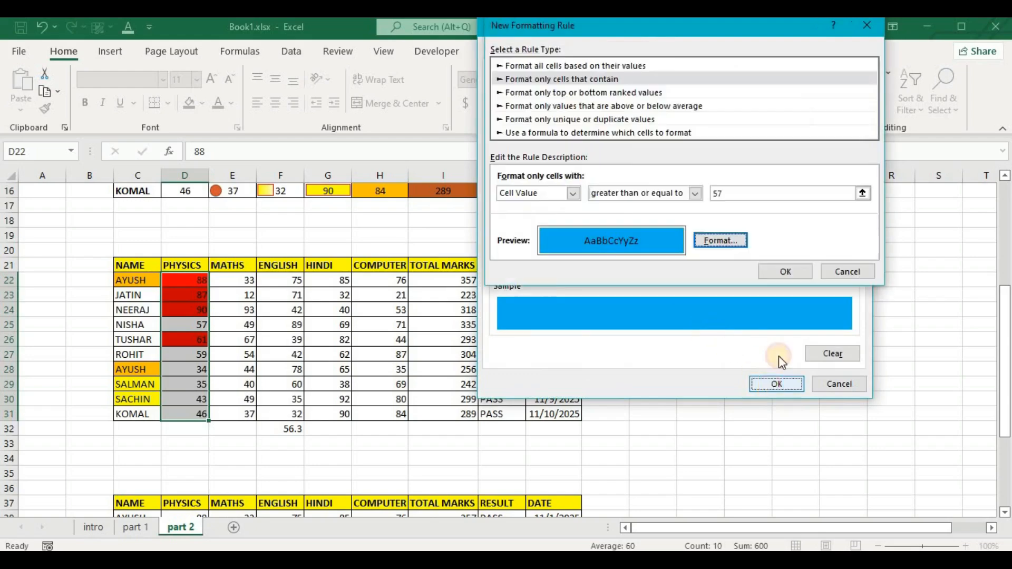
{"action": "left_click", "coordinate": [778, 274]}
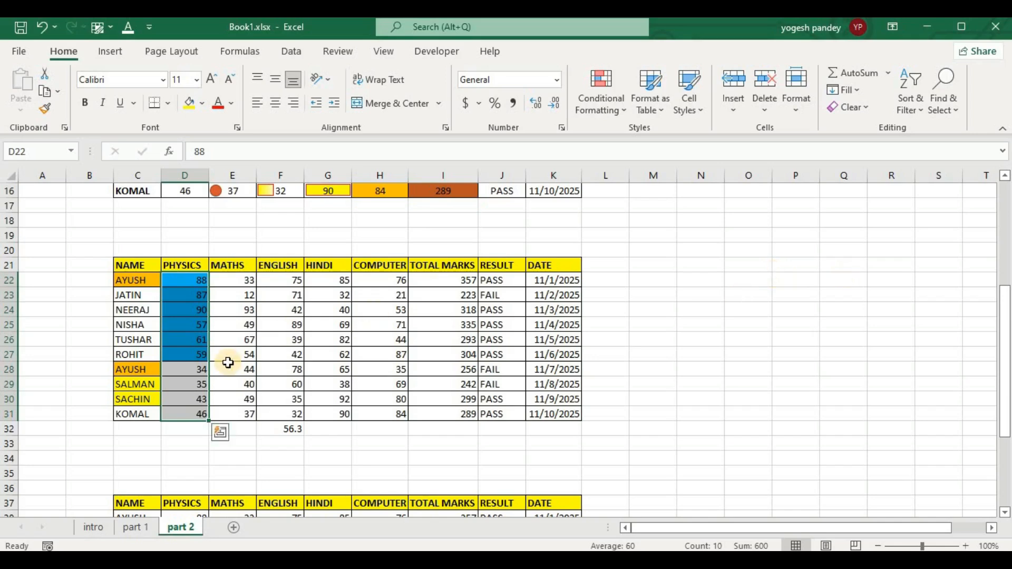
Start a "Format only cells that contain" rule for the Physics marks D22:D31 with cell value less than or equal to 57.
{"action": "left_click", "coordinate": [596, 93]}
{"action": "left_click", "coordinate": [625, 312]}
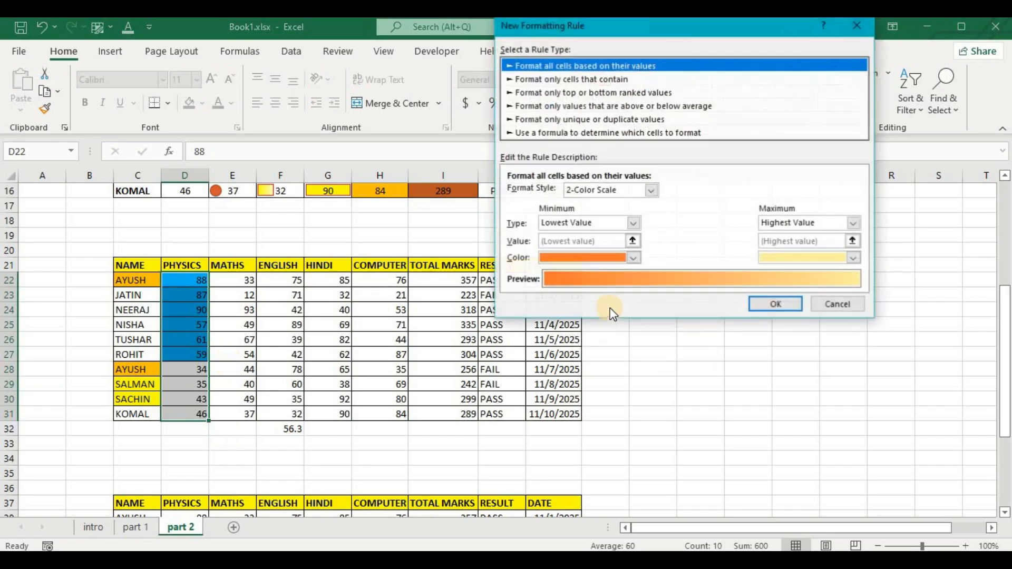
{"action": "left_click", "coordinate": [610, 80]}
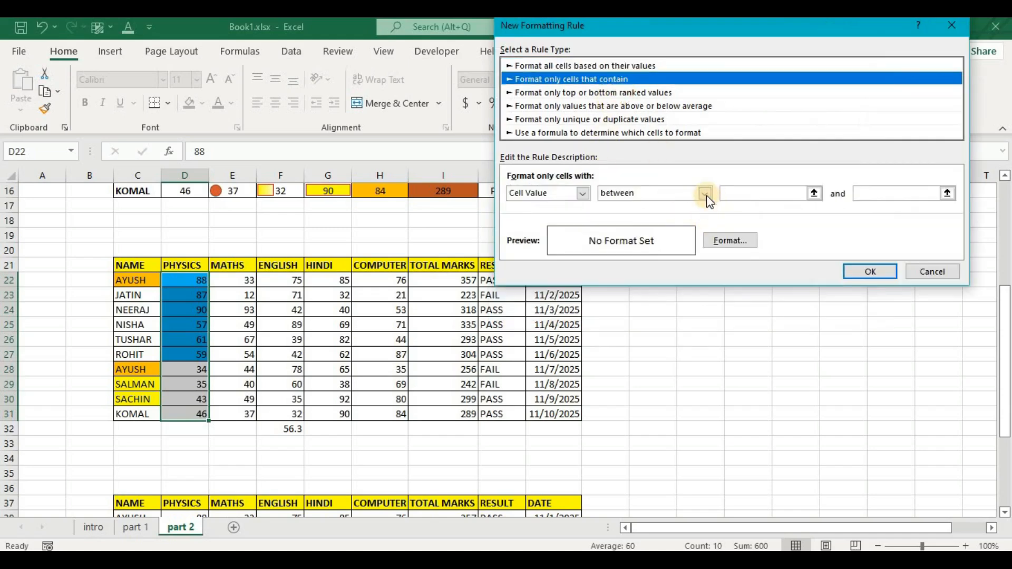
{"action": "left_click", "coordinate": [705, 194]}
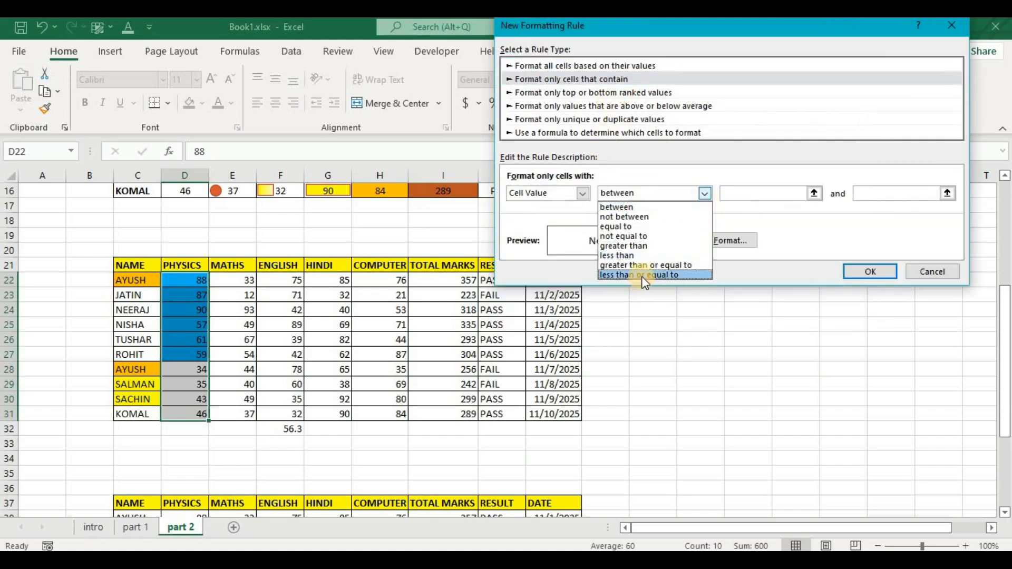
{"action": "left_click", "coordinate": [641, 275]}
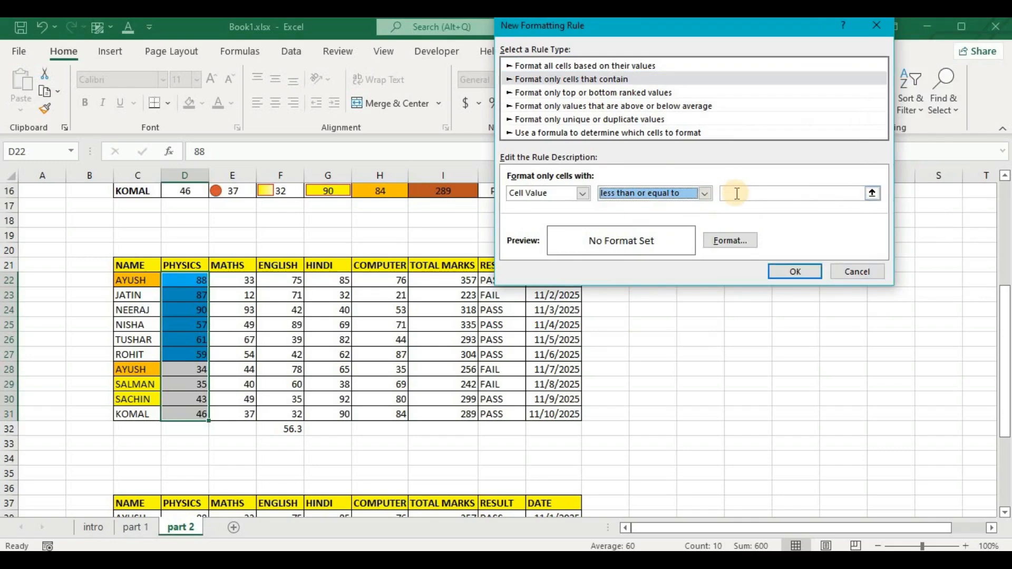
{"action": "left_click", "coordinate": [737, 194]}
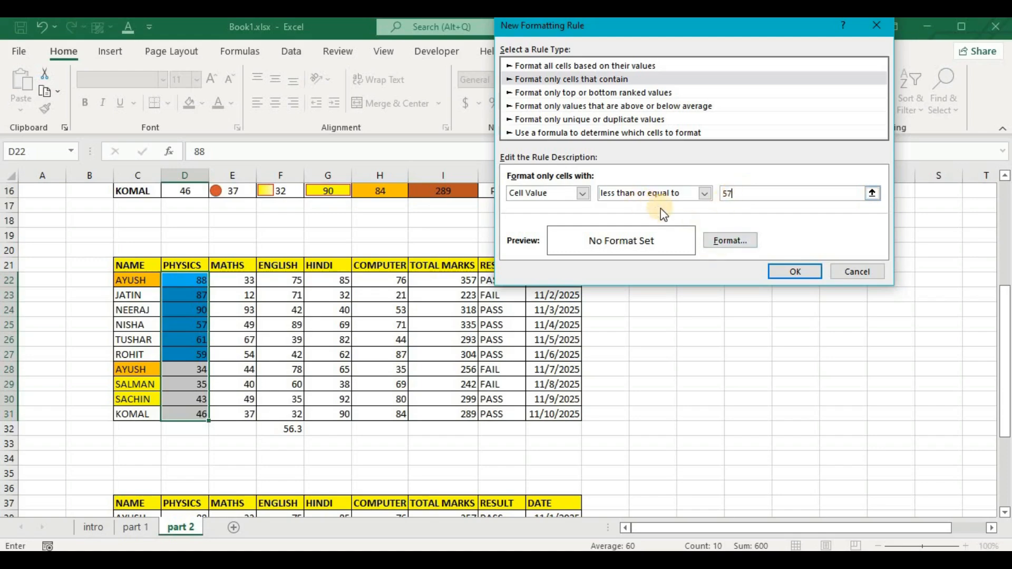
Give the Physics marks matching the new rule a yellow background fill and apply the rule.
{"action": "left_click", "coordinate": [723, 240]}
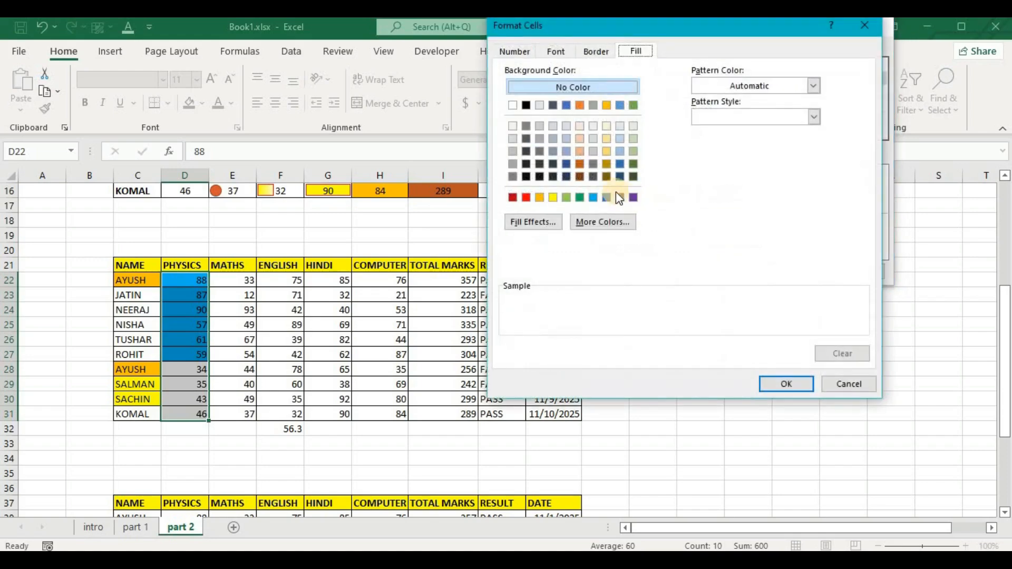
{"action": "left_click", "coordinate": [554, 197]}
{"action": "left_click", "coordinate": [789, 384]}
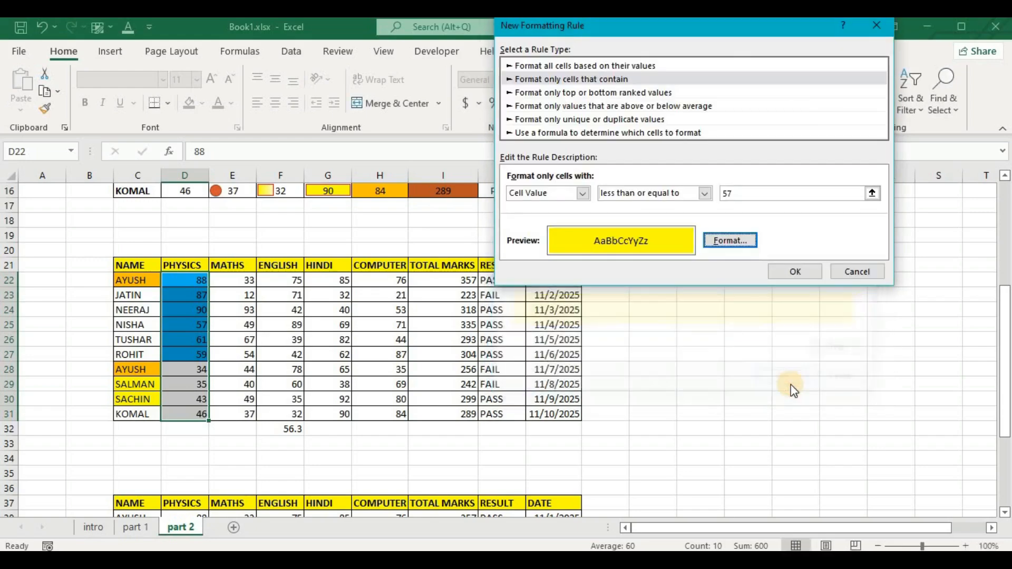
{"action": "left_click", "coordinate": [790, 272]}
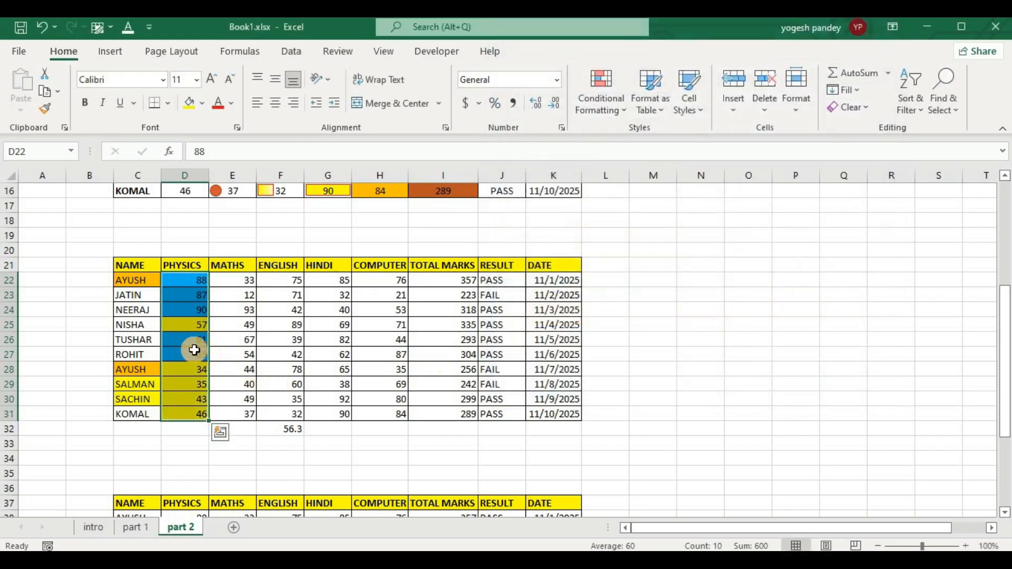
{"action": "left_click", "coordinate": [657, 279]}
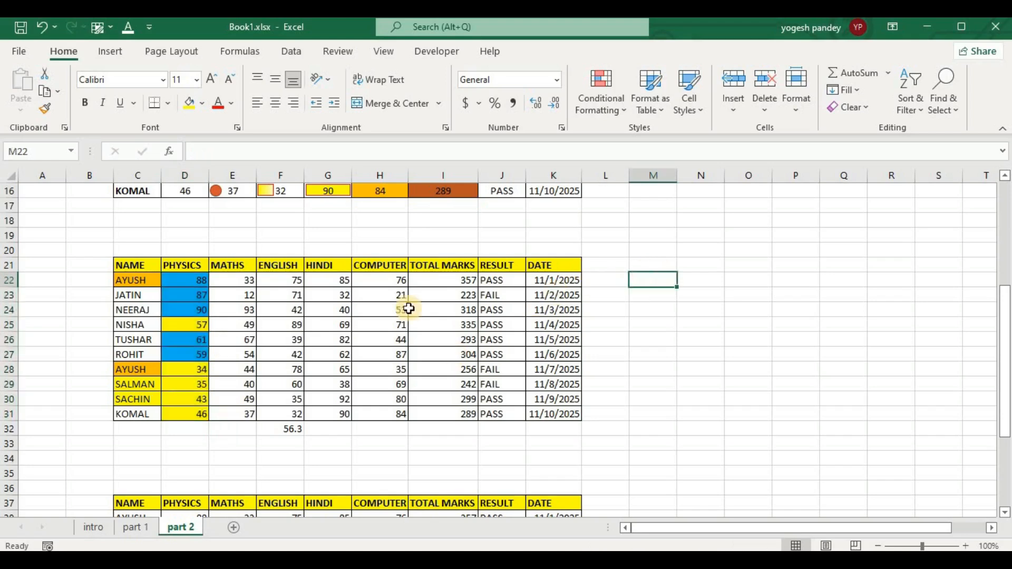
{"action": "left_click_drag", "start_coordinate": [231, 284], "coordinate": [237, 413]}
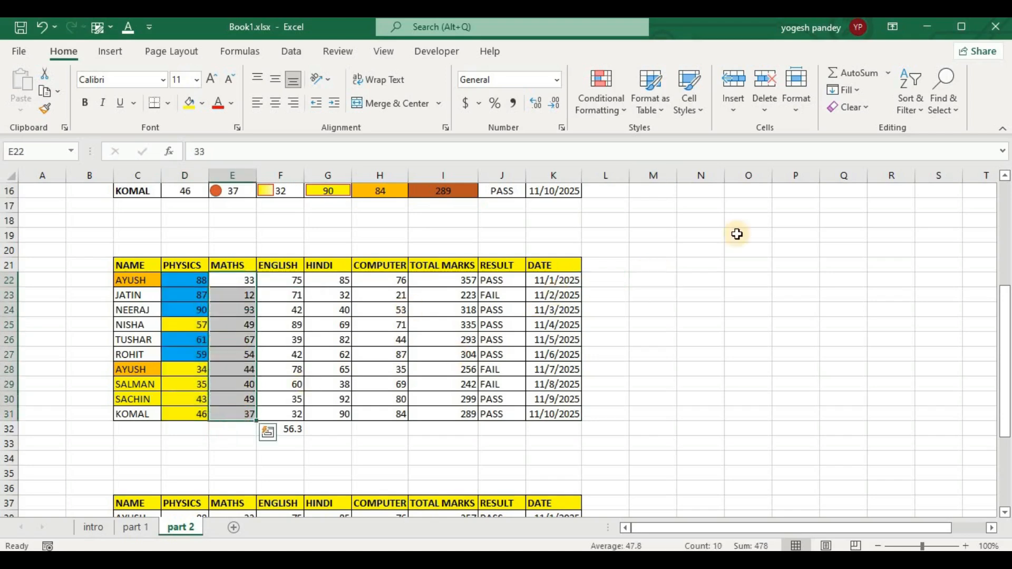
{"action": "left_click", "coordinate": [601, 100]}
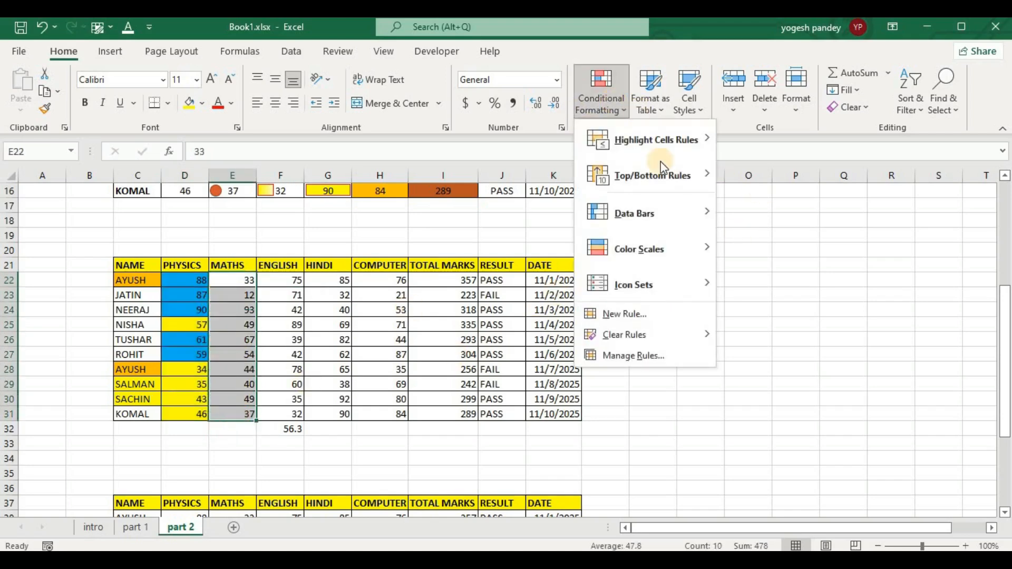
{"action": "left_click", "coordinate": [645, 315]}
{"action": "left_click", "coordinate": [586, 75]}
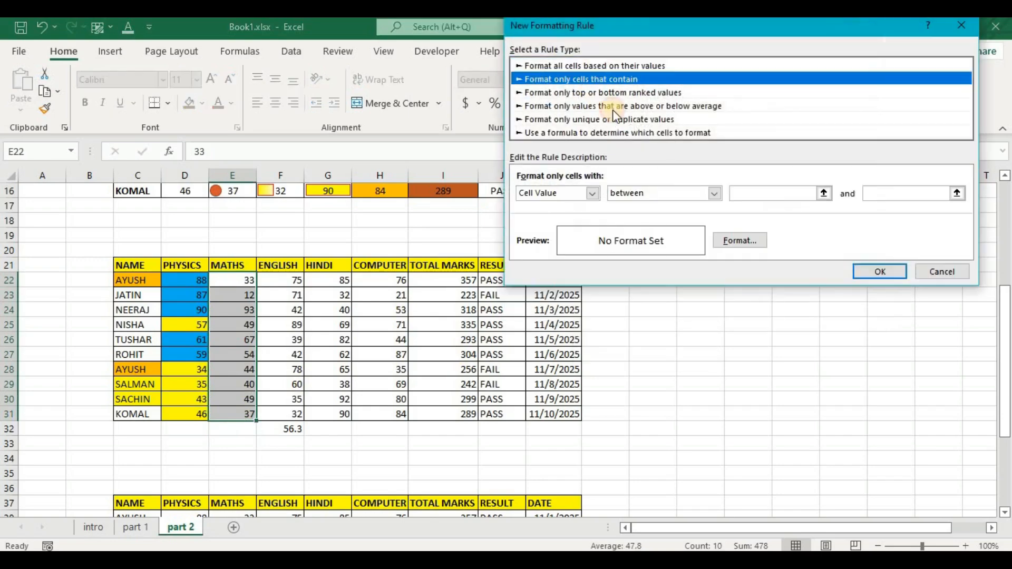
{"action": "left_click", "coordinate": [593, 198]}
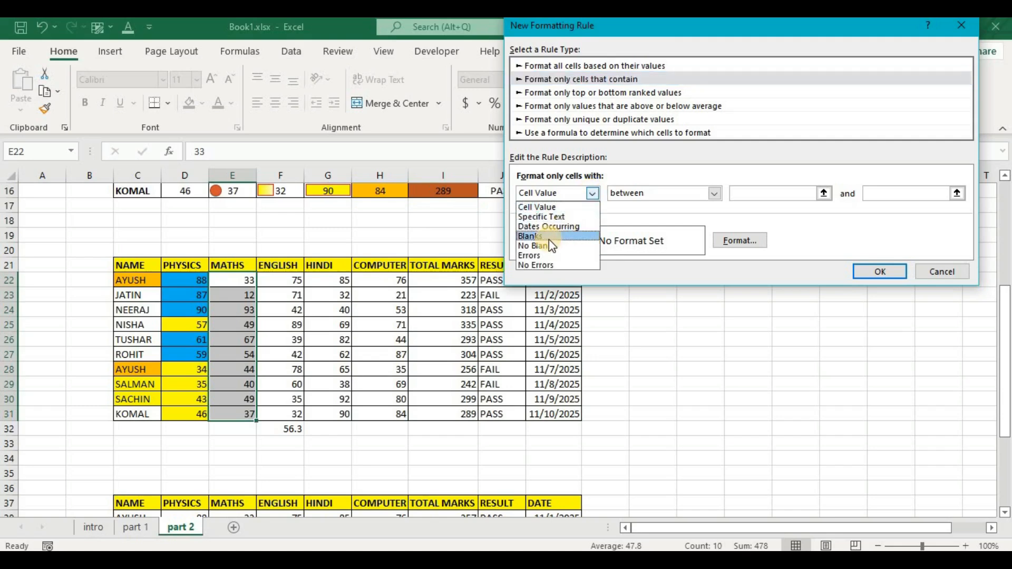
{"action": "left_click", "coordinate": [606, 311]}
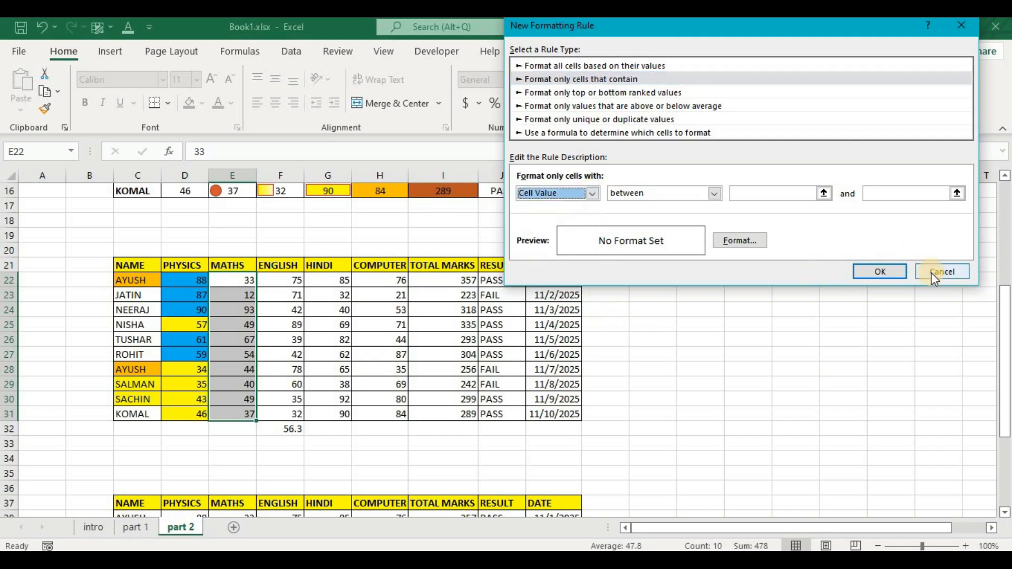
{"action": "left_click", "coordinate": [949, 271]}
Start a conditional formatting rule for the dates K22:K31, using "Format only cells that contain" with the "Dates Occurring" criterion.
{"action": "left_click_drag", "start_coordinate": [548, 413], "coordinate": [549, 414]}
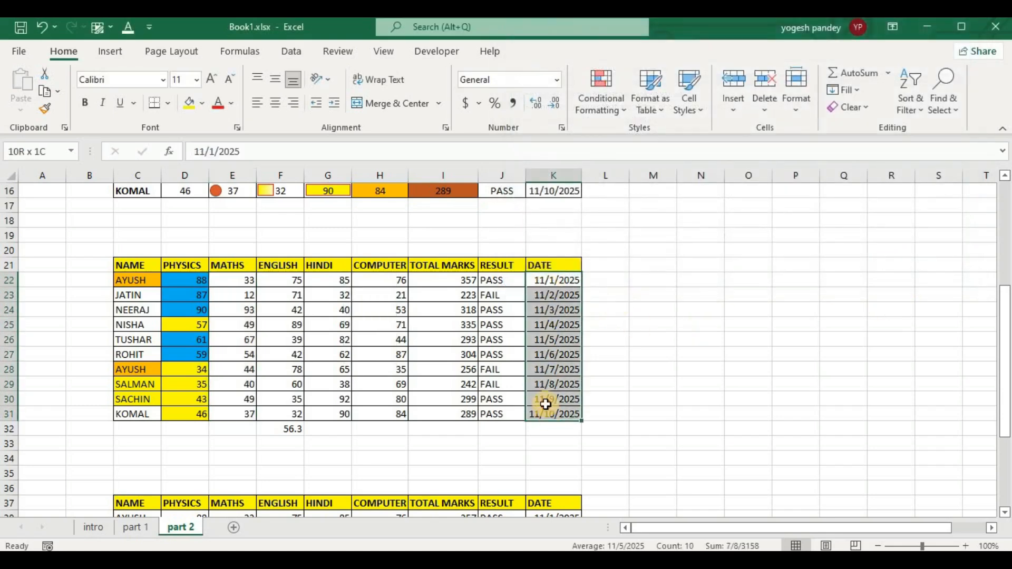
{"action": "left_click", "coordinate": [593, 101]}
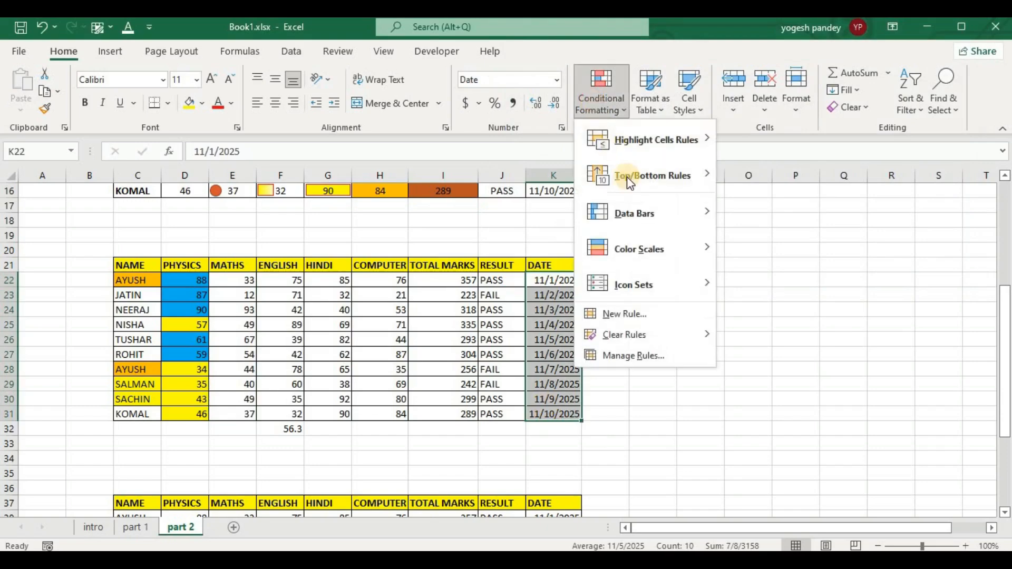
{"action": "left_click", "coordinate": [647, 312]}
{"action": "left_click_drag", "start_coordinate": [731, 27], "coordinate": [274, 56]}
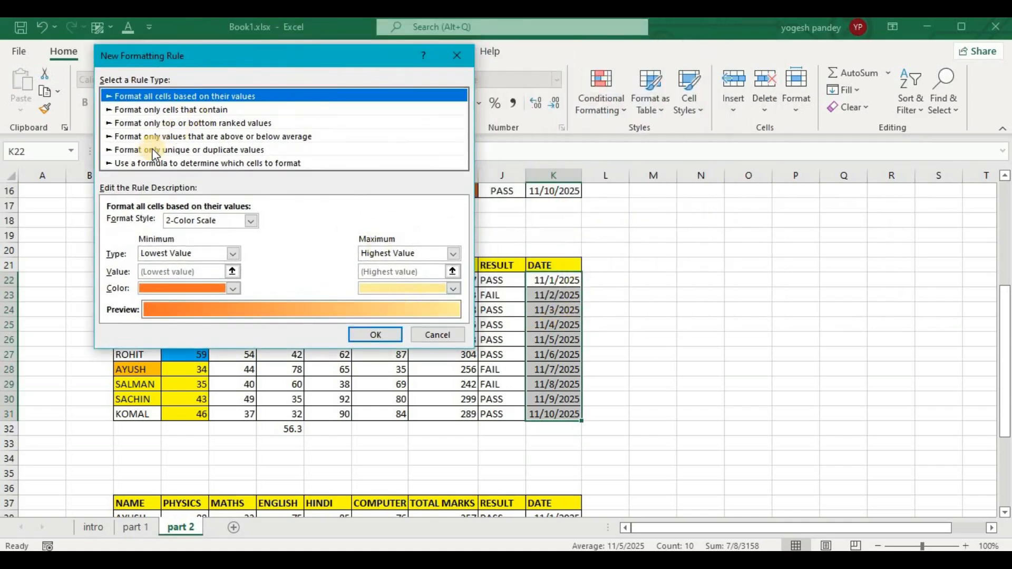
{"action": "left_click", "coordinate": [160, 109]}
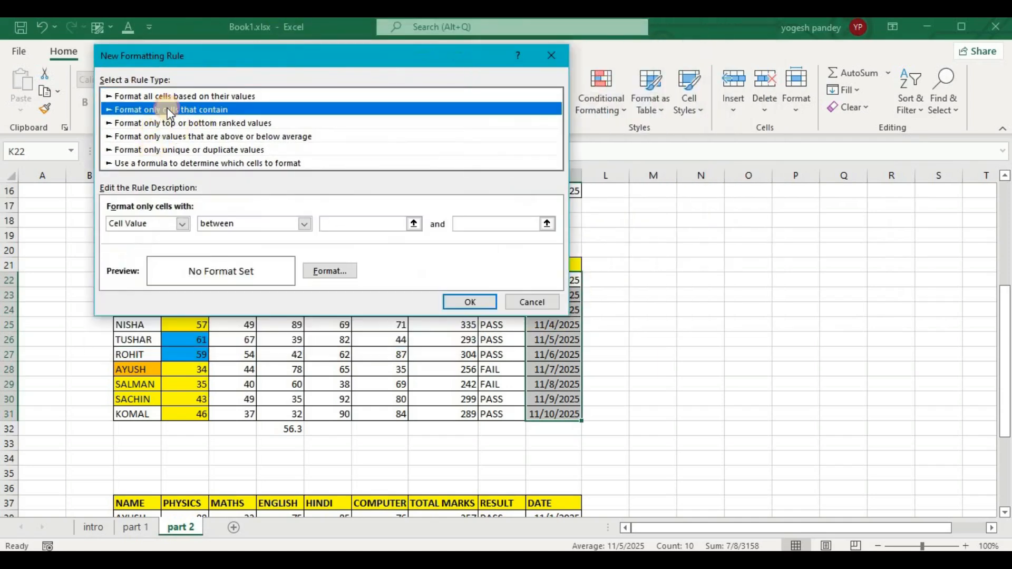
{"action": "left_click", "coordinate": [182, 224]}
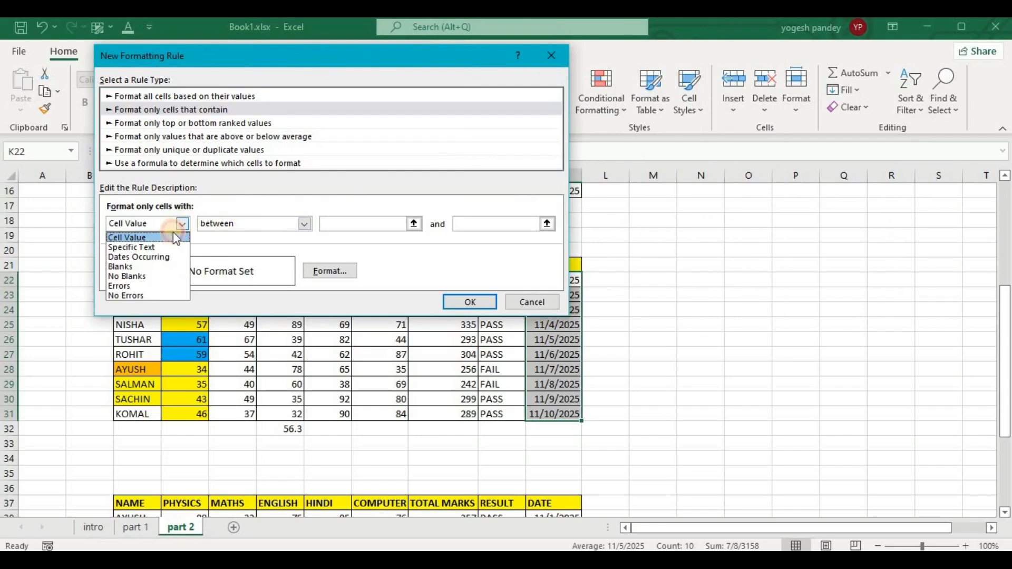
{"action": "left_click", "coordinate": [156, 258]}
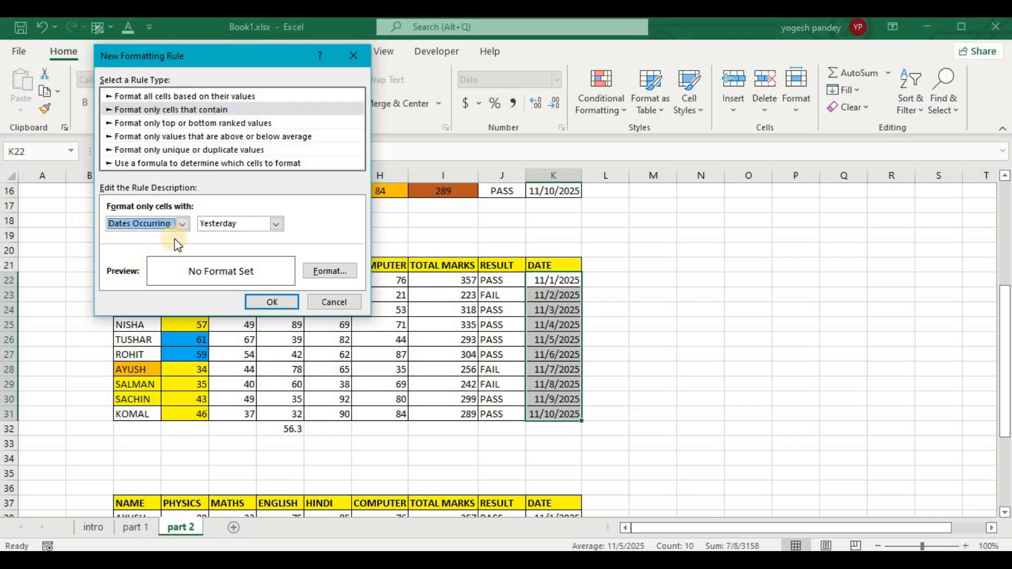
Set the date rule's period to Today with a yellow background fill and apply the rule.
{"action": "left_click", "coordinate": [277, 223]}
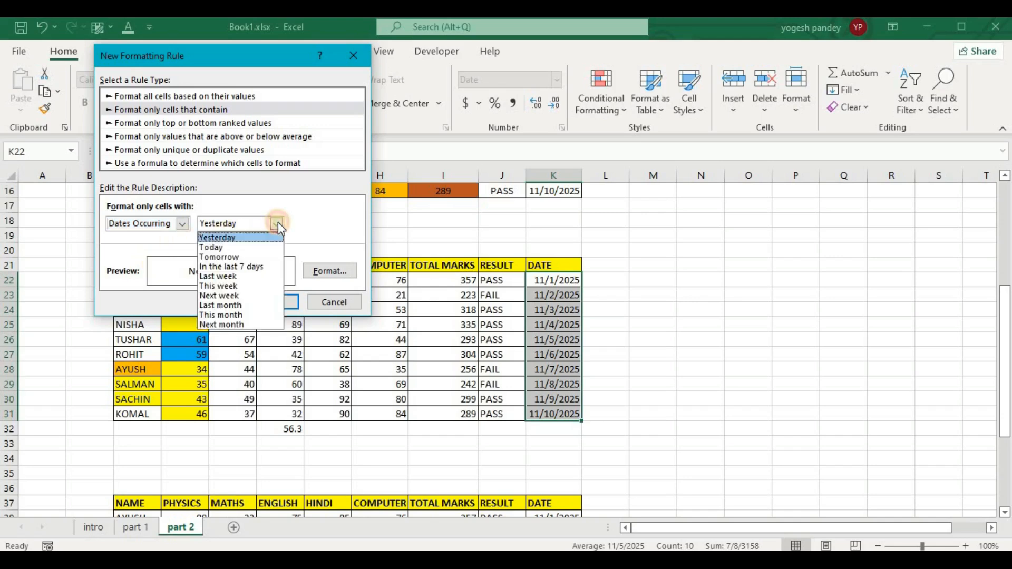
{"action": "left_click", "coordinate": [237, 247]}
{"action": "left_click", "coordinate": [323, 270]}
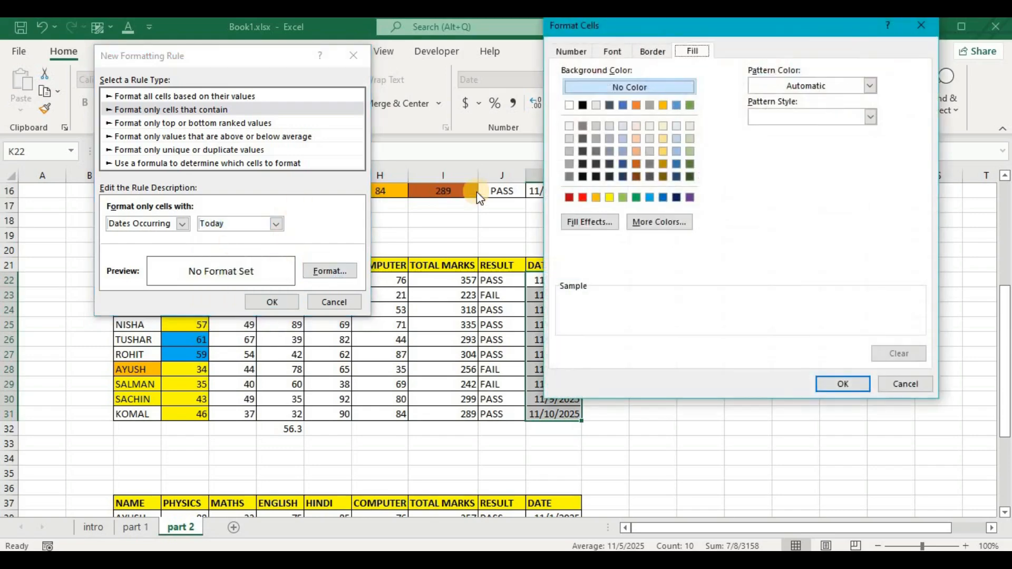
{"action": "left_click", "coordinate": [610, 197]}
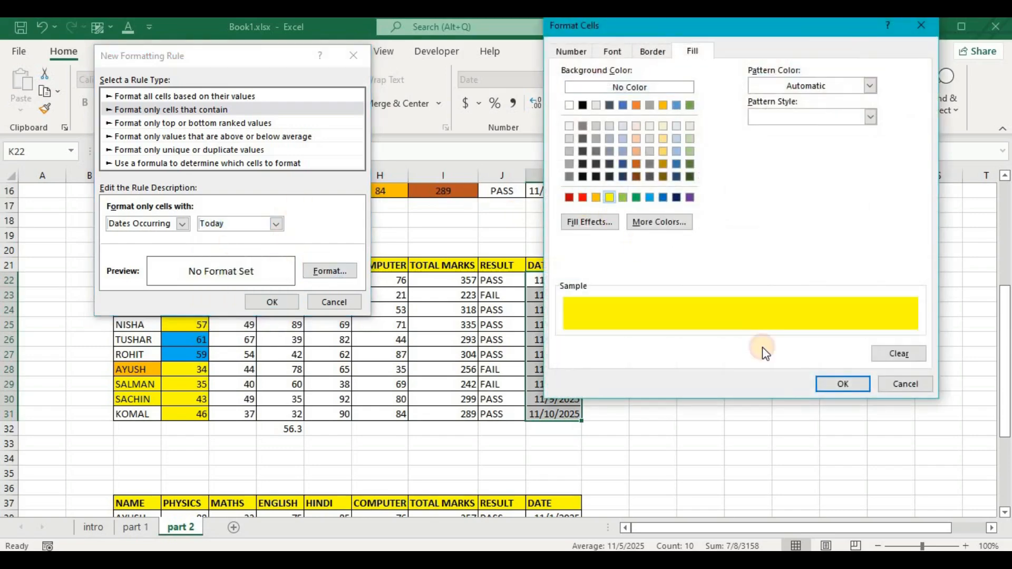
{"action": "left_click", "coordinate": [842, 384]}
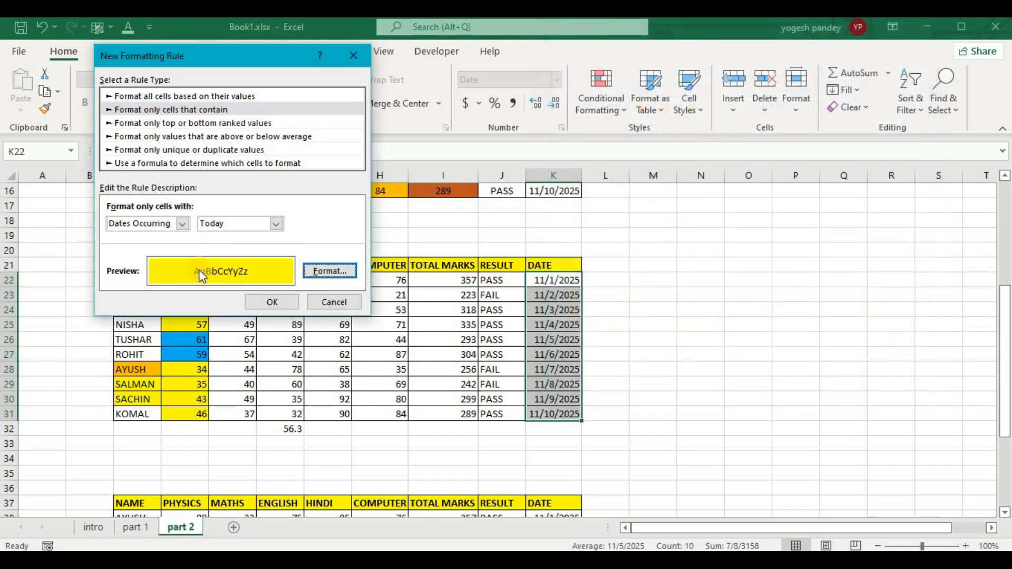
{"action": "left_click", "coordinate": [272, 303]}
{"action": "left_click", "coordinate": [772, 247]}
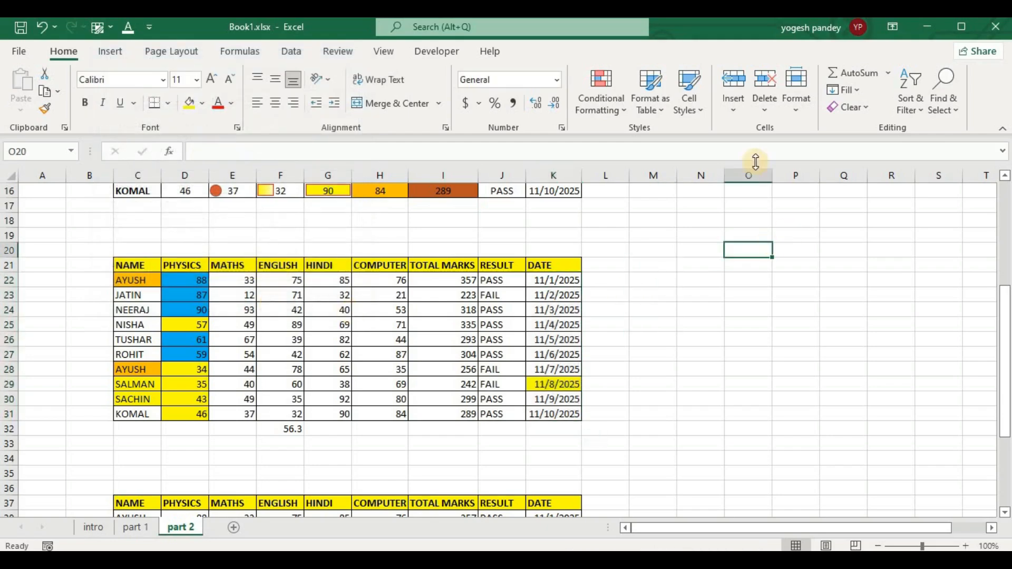
Review the criteria types offered for a "Format only cells that contain" rule, including blanks and errors, and close without creating a rule.
{"action": "left_click", "coordinate": [585, 105]}
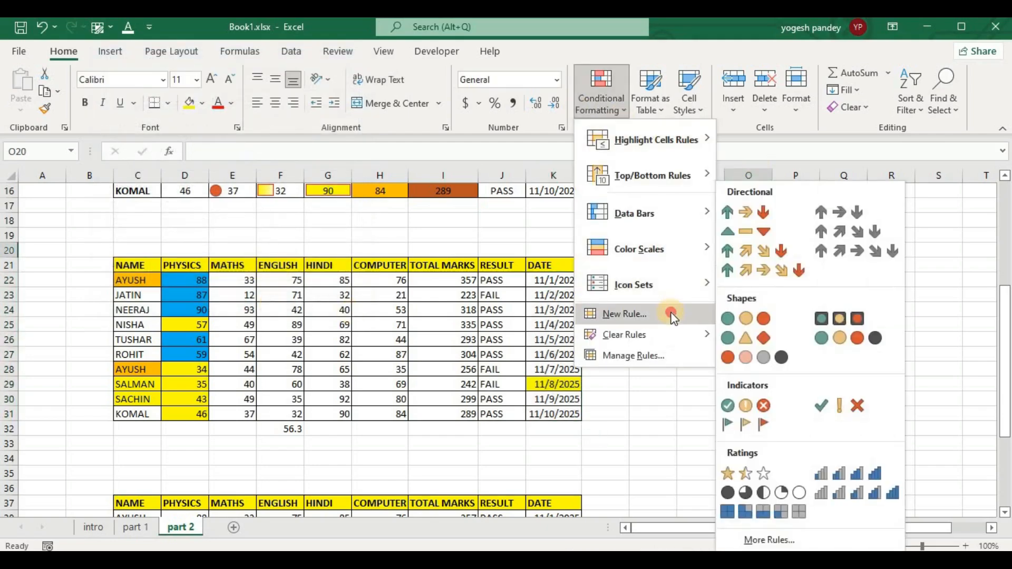
{"action": "left_click", "coordinate": [672, 315]}
{"action": "left_click", "coordinate": [108, 95]}
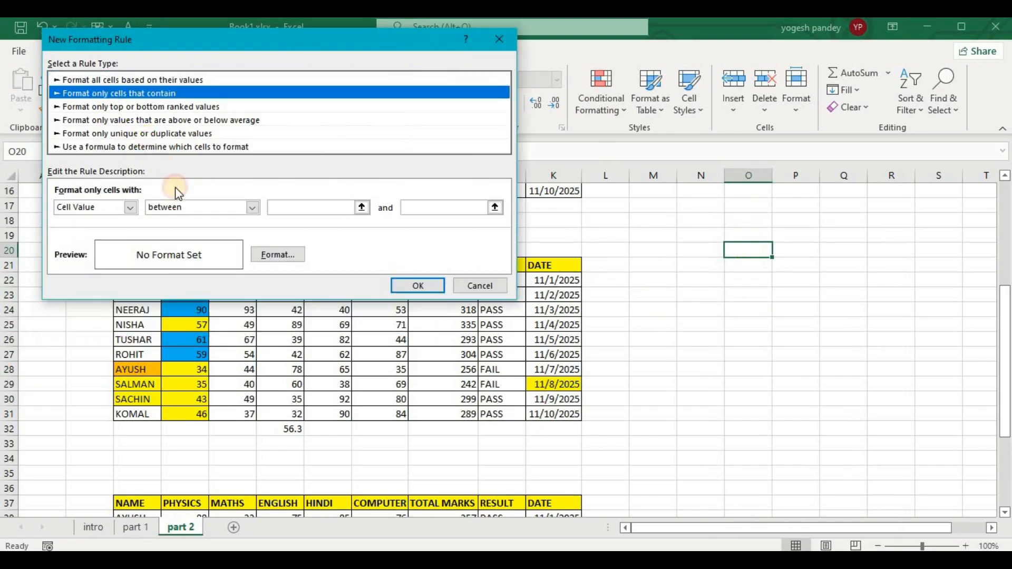
{"action": "left_click", "coordinate": [128, 209]}
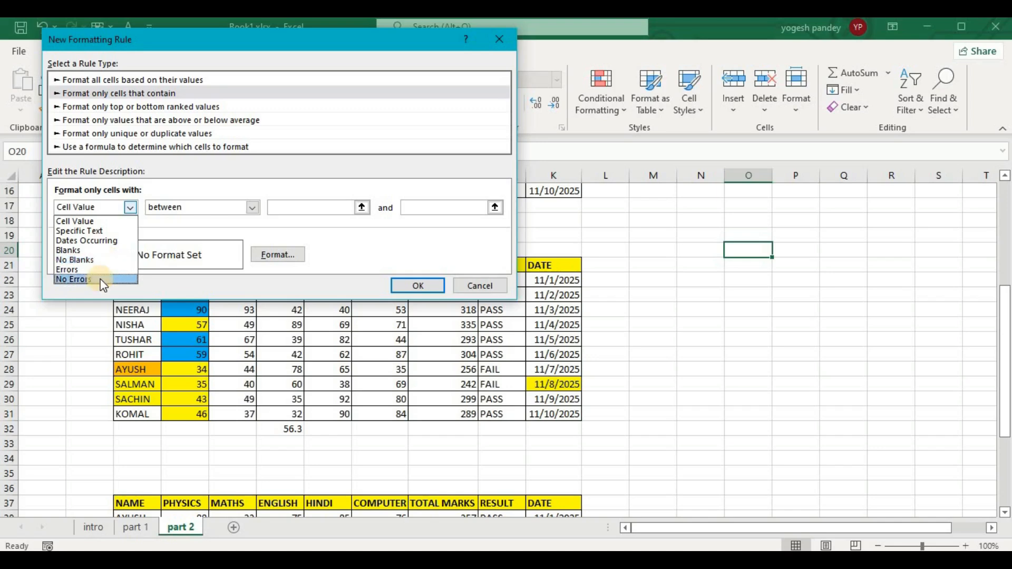
{"action": "left_click", "coordinate": [485, 286]}
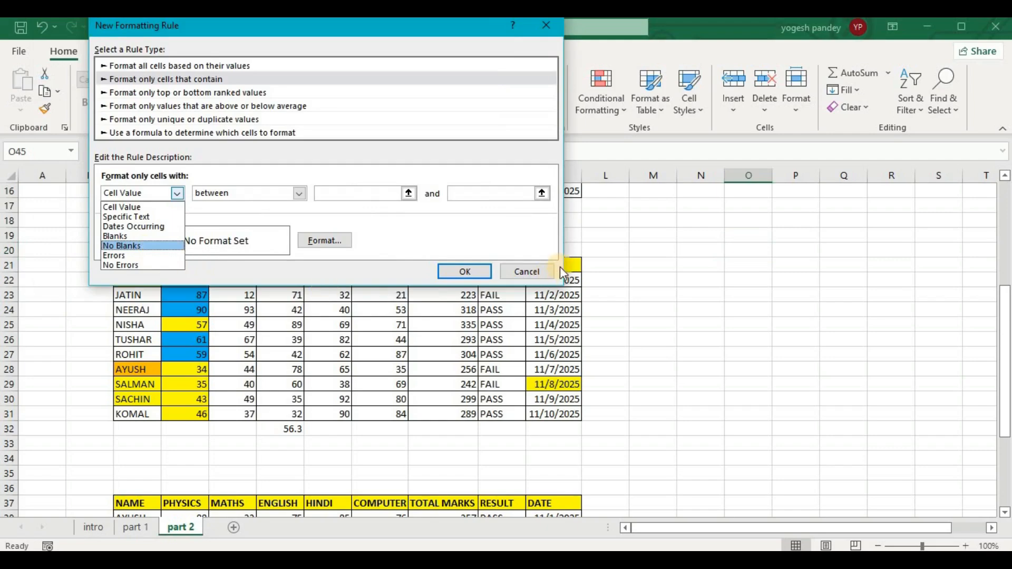
{"action": "left_click", "coordinate": [520, 273]}
{"action": "left_click", "coordinate": [521, 273]}
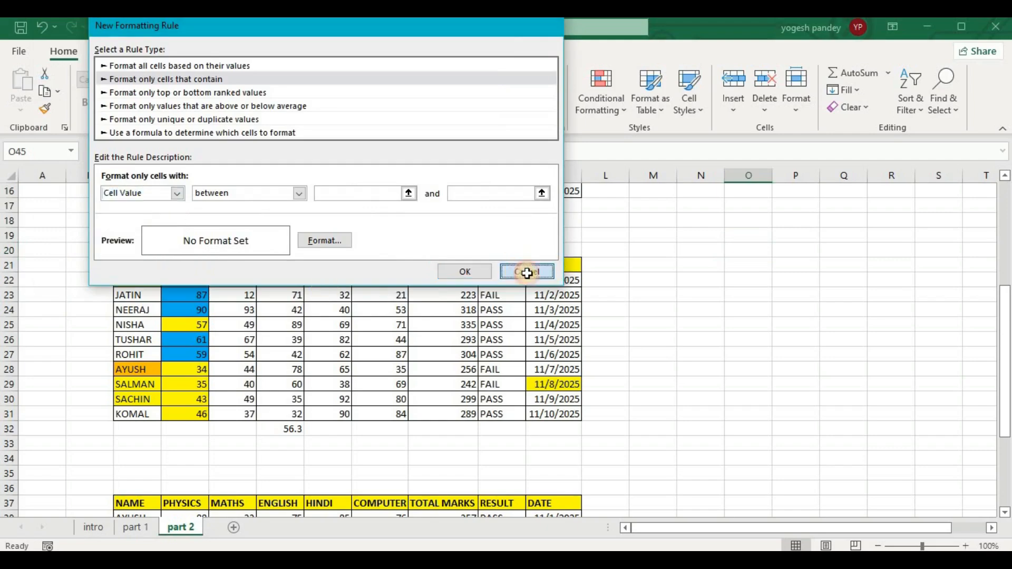
Start a conditional formatting rule for the dates K38:K47, using "Format only cells that contain" with the "Blanks" criterion.
{"action": "scroll", "coordinate": [674, 278], "scroll_direction": "down", "scroll_amount": 6}
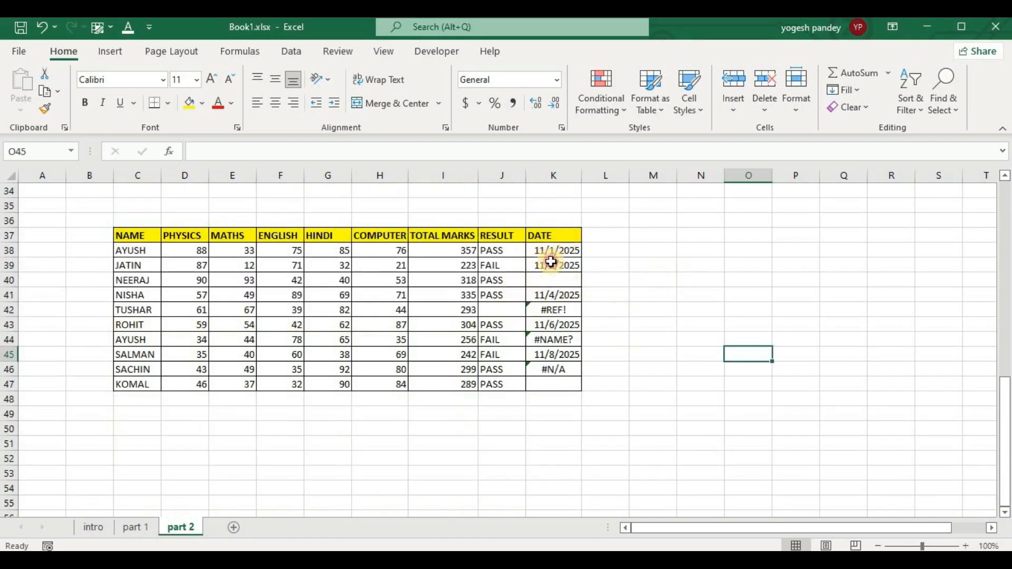
{"action": "left_click_drag", "start_coordinate": [548, 253], "coordinate": [543, 387]}
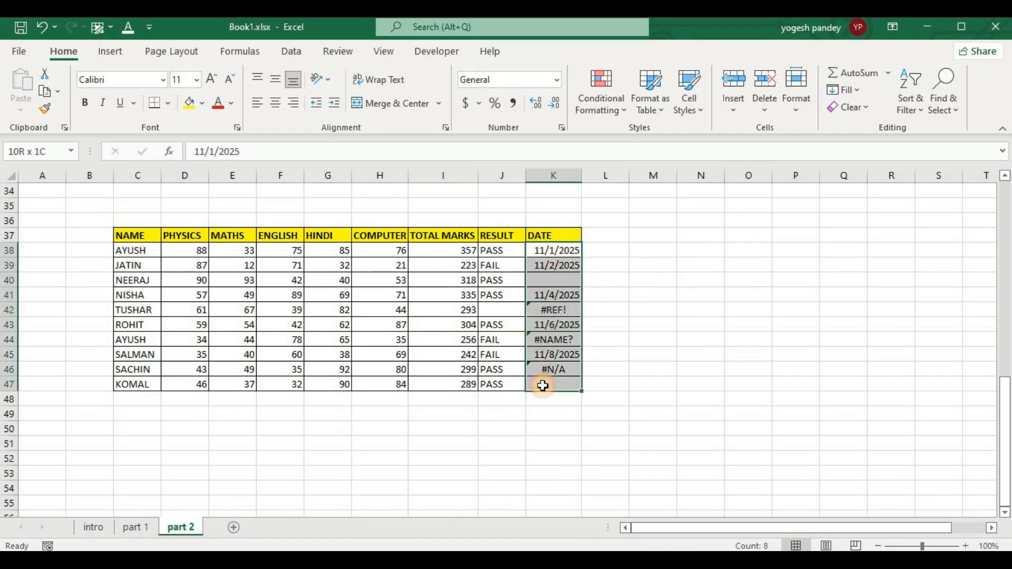
{"action": "left_click", "coordinate": [599, 104]}
{"action": "left_click", "coordinate": [618, 317]}
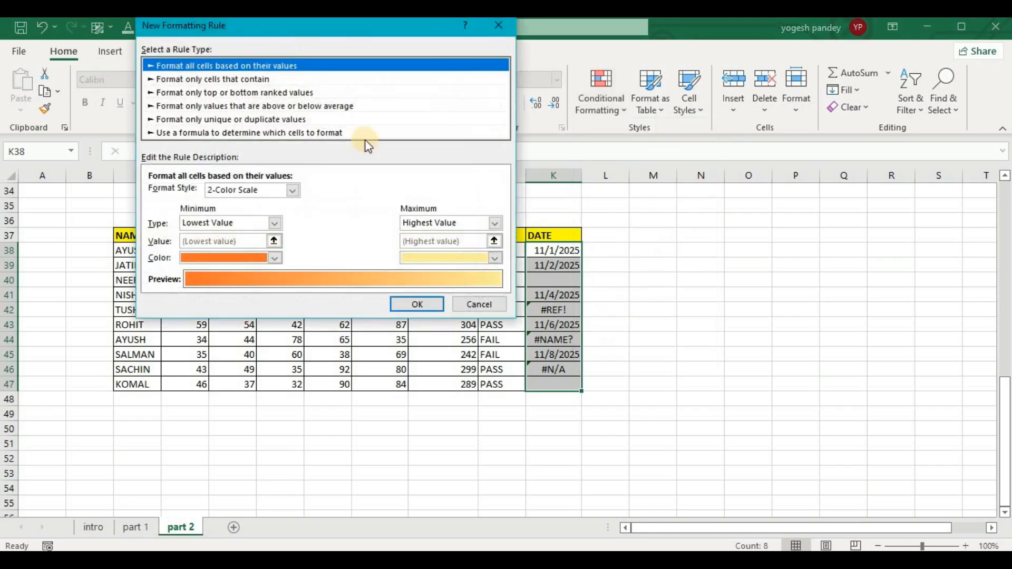
{"action": "left_click", "coordinate": [226, 91]}
{"action": "left_click", "coordinate": [227, 77]}
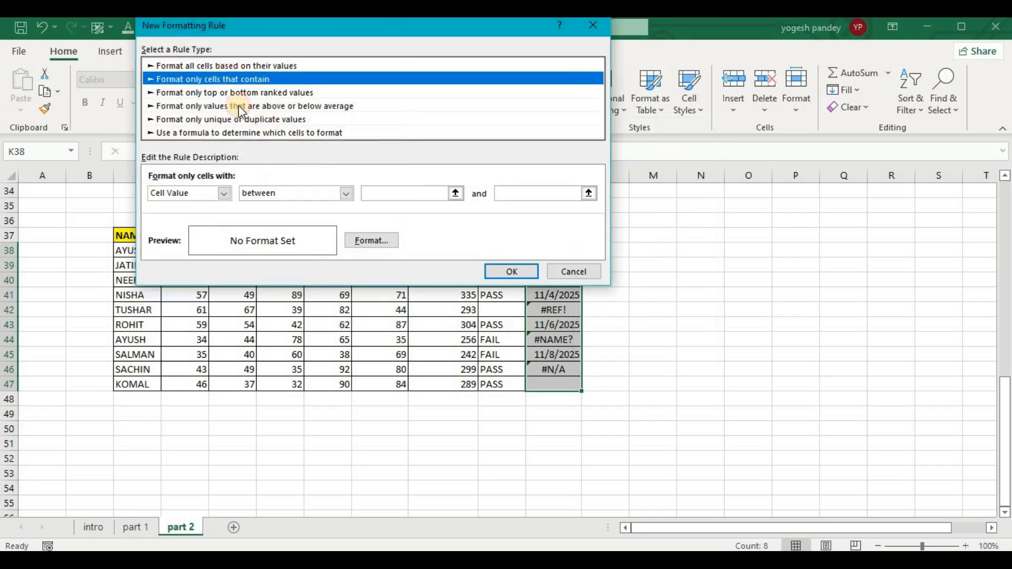
{"action": "left_click", "coordinate": [225, 194]}
{"action": "left_click", "coordinate": [182, 236]}
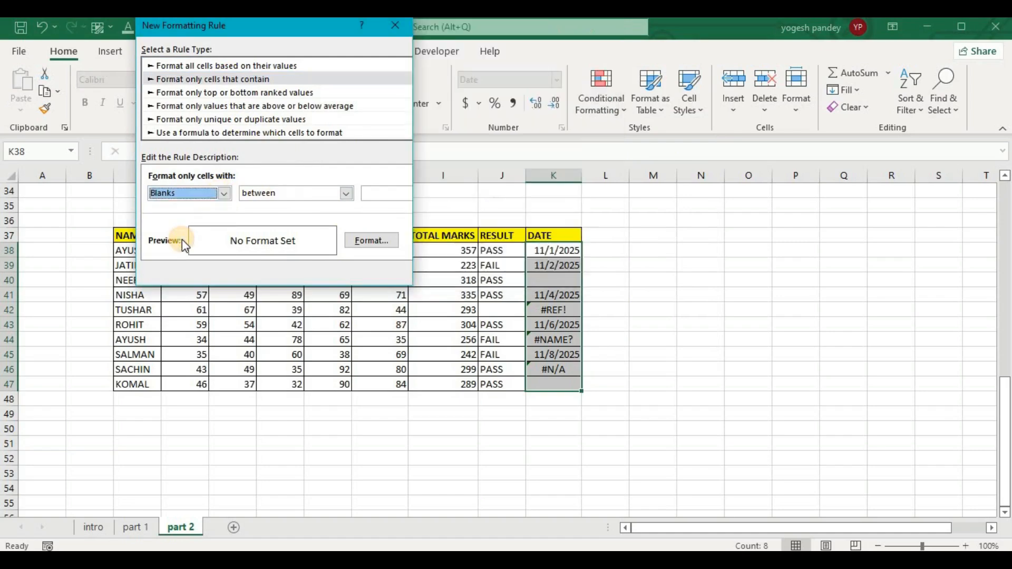
Give the blank cells rule a light gray background fill and apply it to the Date column.
{"action": "left_click", "coordinate": [369, 241]}
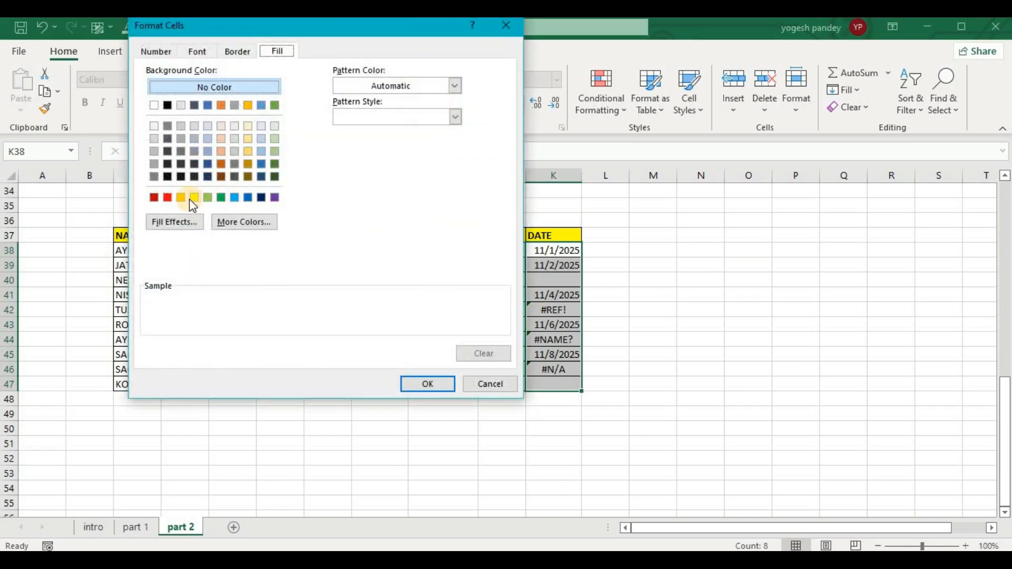
{"action": "left_click", "coordinate": [181, 126]}
{"action": "left_click", "coordinate": [422, 384]}
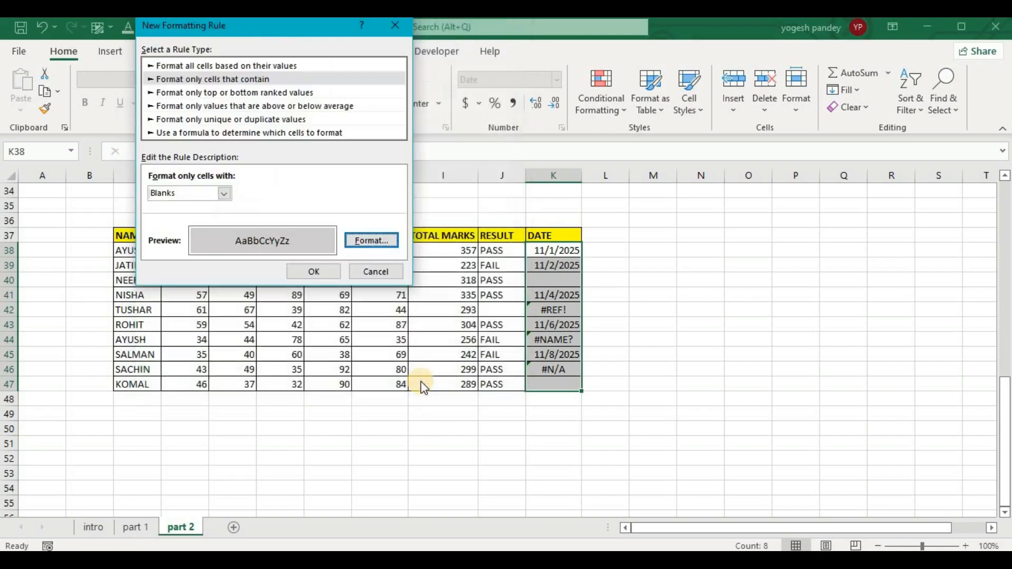
{"action": "left_click", "coordinate": [314, 271]}
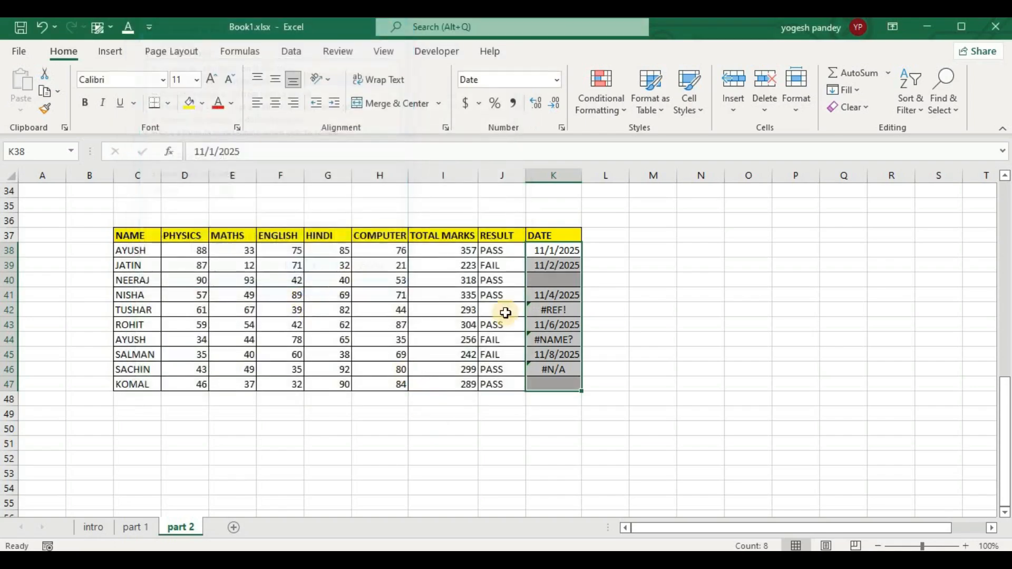
{"action": "left_click", "coordinate": [606, 311]}
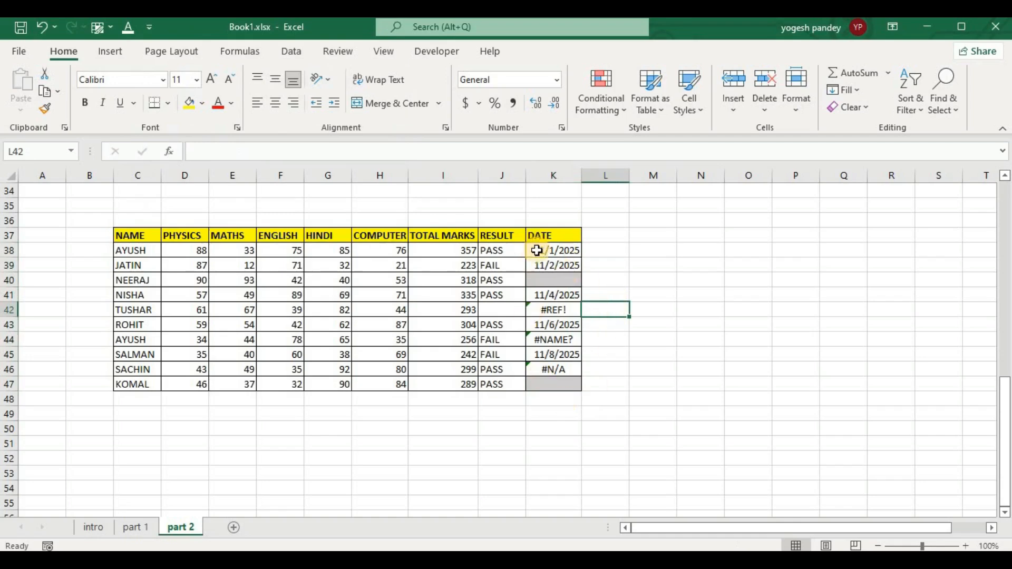
Start another conditional formatting rule for K38:K47, using "Format only cells that contain" with the "Errors" criterion.
{"action": "left_click_drag", "start_coordinate": [537, 250], "coordinate": [552, 380]}
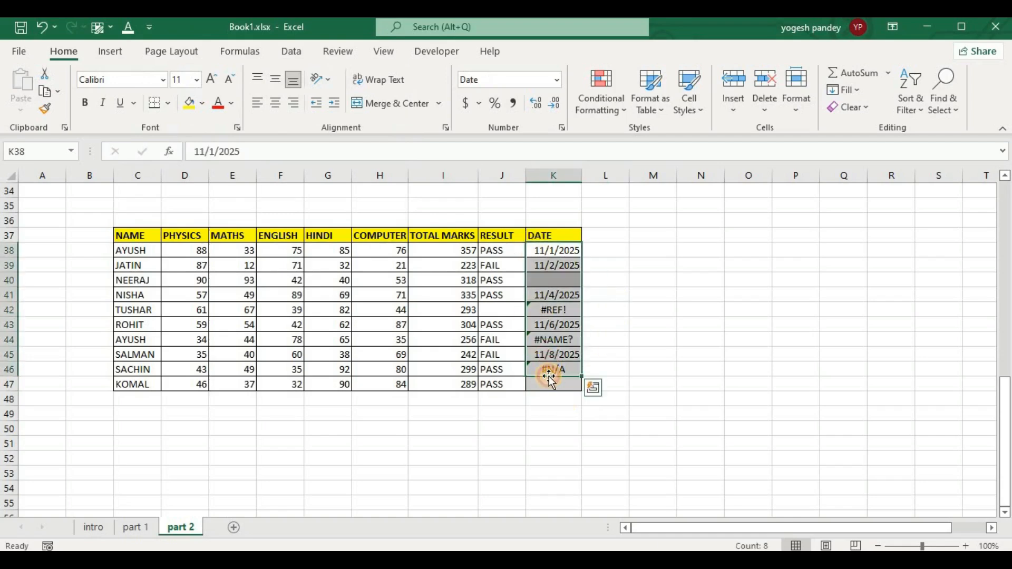
{"action": "left_click", "coordinate": [635, 328]}
{"action": "left_click_drag", "start_coordinate": [558, 255], "coordinate": [558, 385]}
{"action": "left_click", "coordinate": [592, 96]}
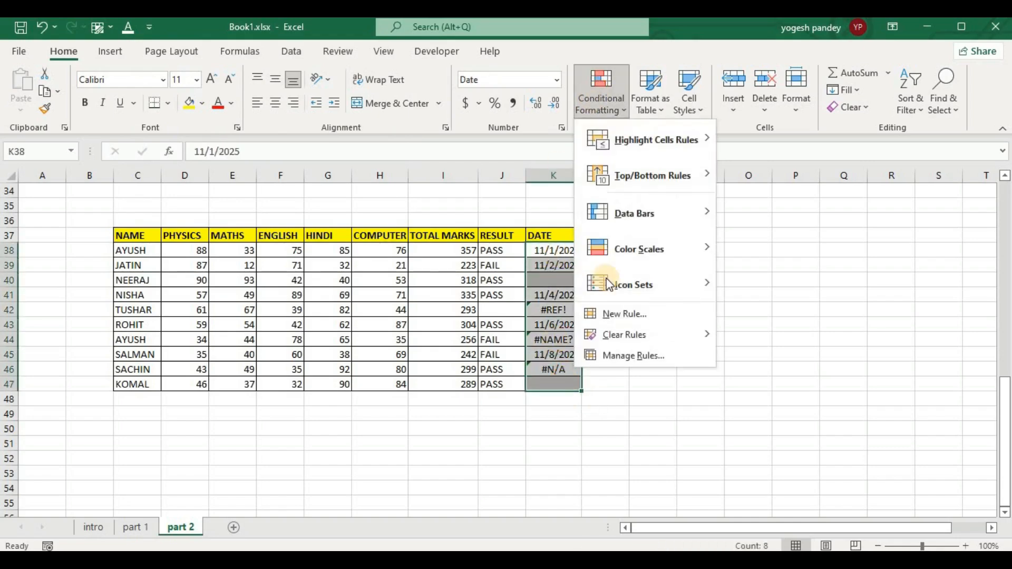
{"action": "left_click", "coordinate": [616, 309]}
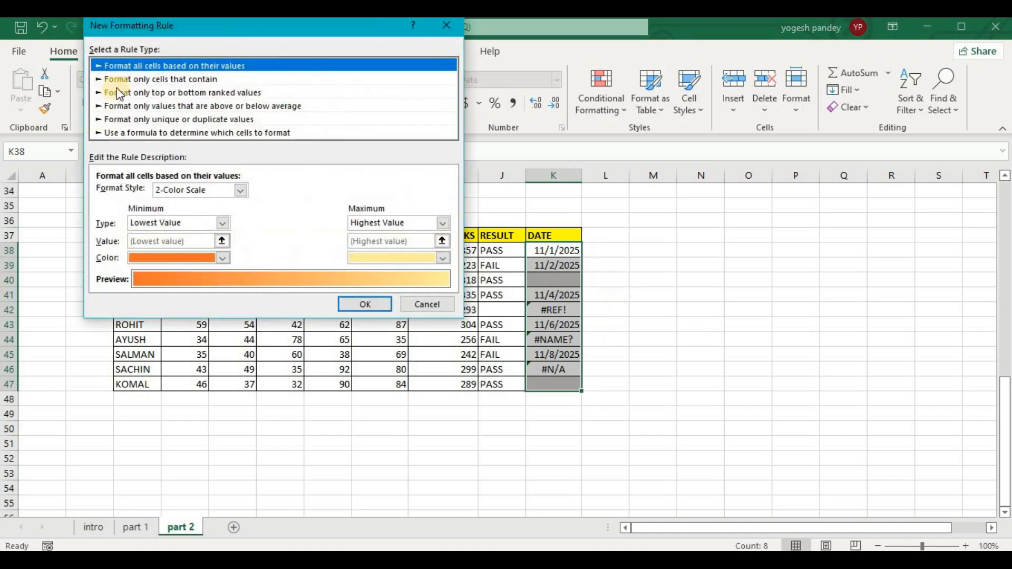
{"action": "left_click", "coordinate": [161, 80]}
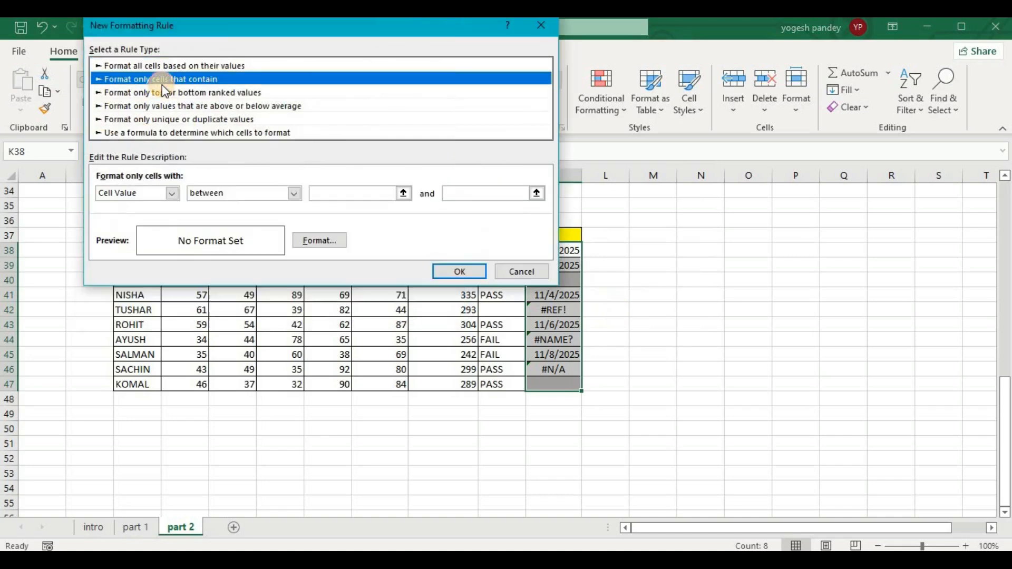
{"action": "left_click", "coordinate": [173, 194]}
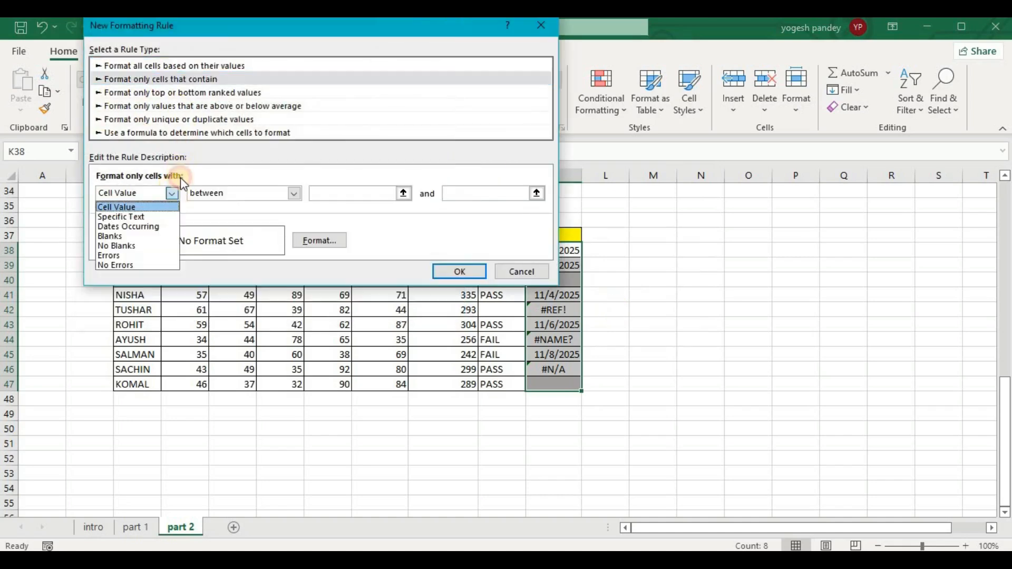
{"action": "left_click", "coordinate": [131, 255]}
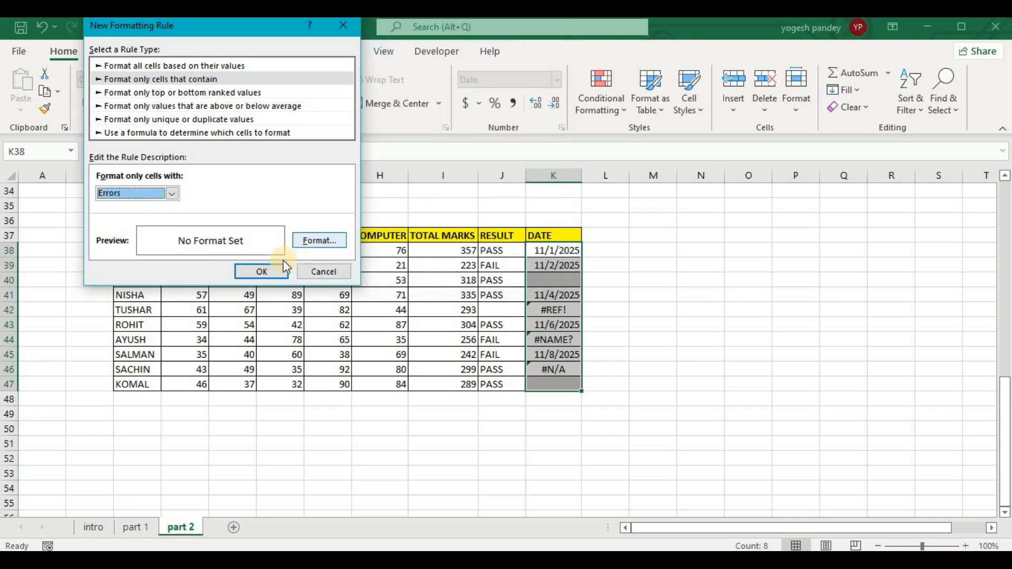
Give the errors rule a red background fill and apply it to the Date column.
{"action": "left_click", "coordinate": [308, 239]}
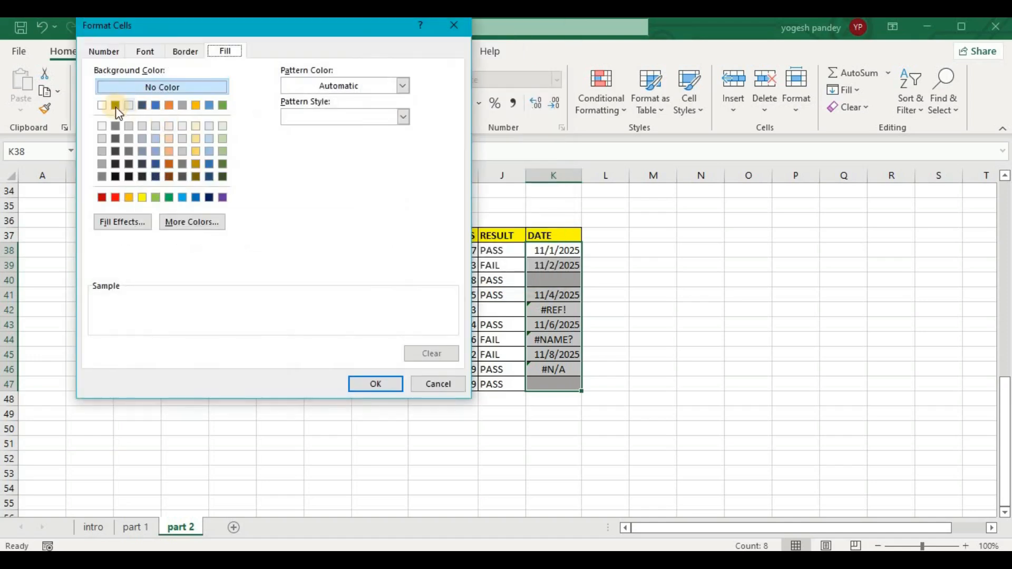
{"action": "left_click", "coordinate": [115, 197]}
{"action": "left_click", "coordinate": [364, 384]}
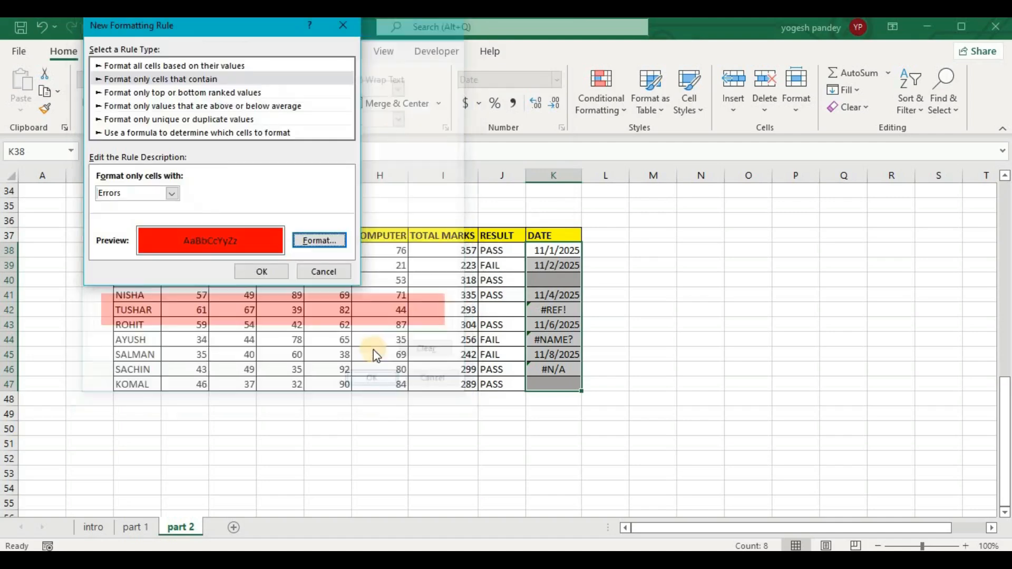
{"action": "left_click", "coordinate": [272, 269]}
{"action": "left_click", "coordinate": [685, 235]}
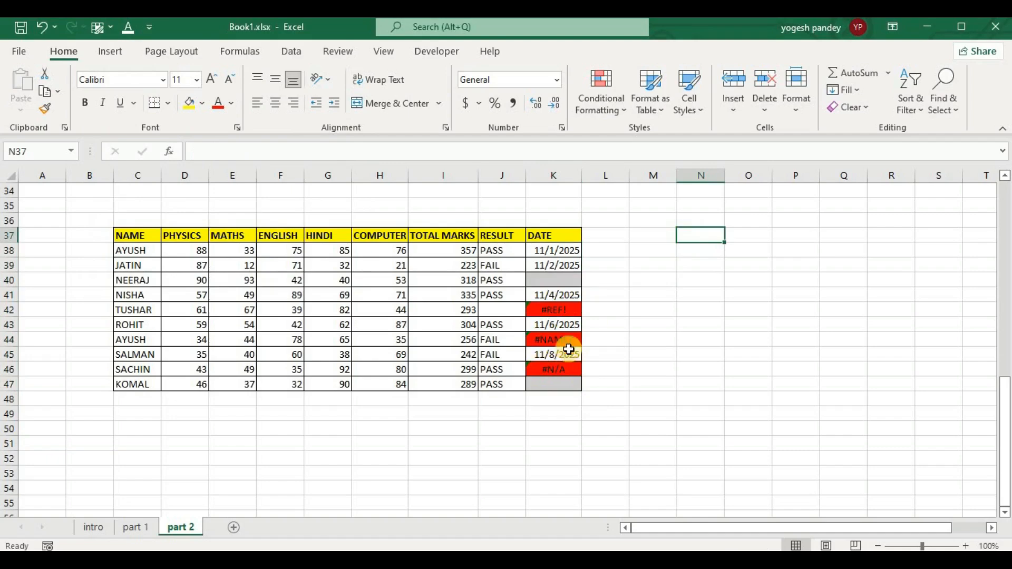
Review the "No Blanks" and "No Errors" criteria for a new rule on the results J38:J47, and close without creating a rule.
{"action": "left_click_drag", "start_coordinate": [501, 250], "coordinate": [501, 385]}
{"action": "left_click", "coordinate": [607, 110]}
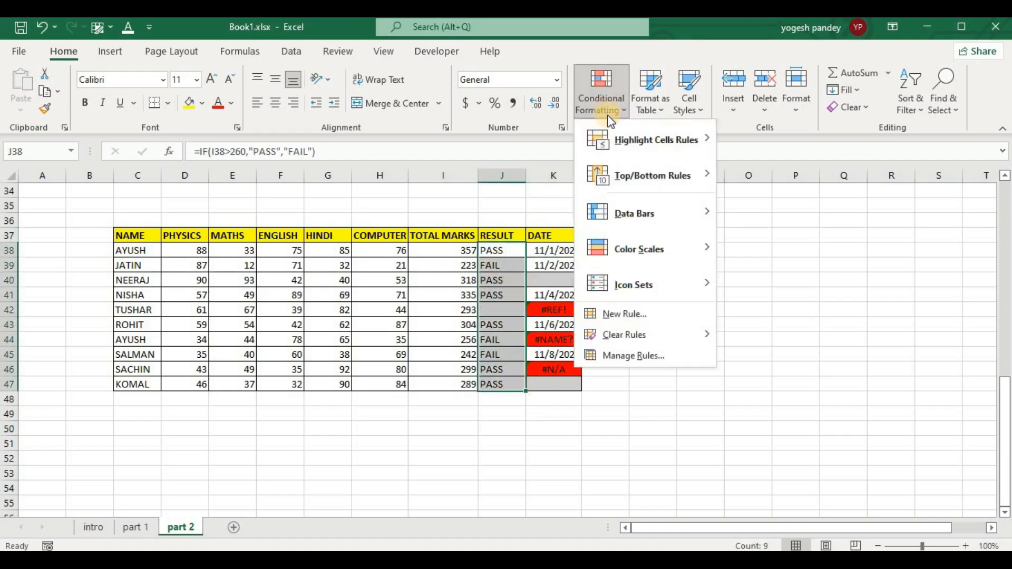
{"action": "left_click", "coordinate": [622, 315]}
{"action": "left_click", "coordinate": [110, 79]}
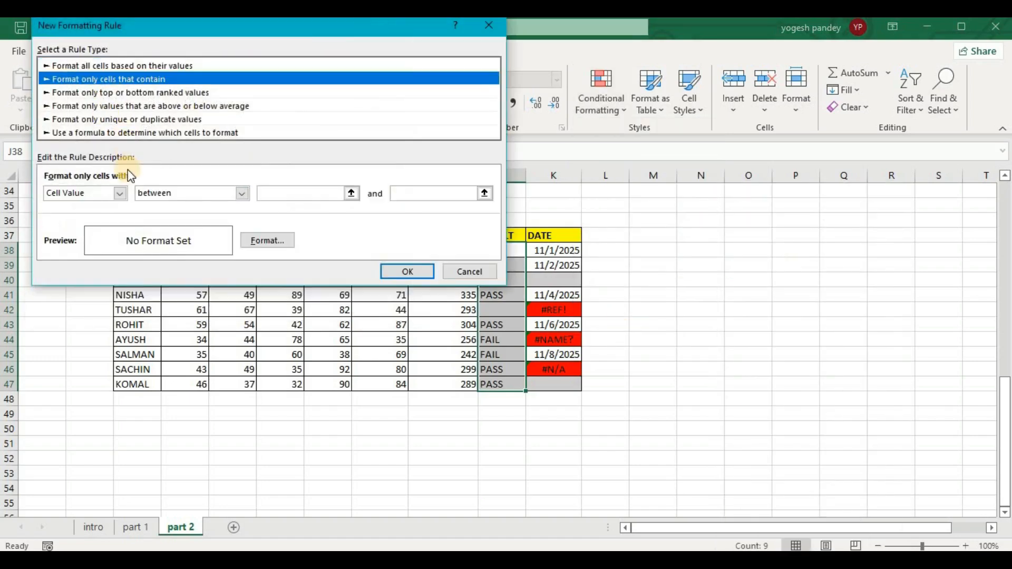
{"action": "left_click", "coordinate": [120, 193]}
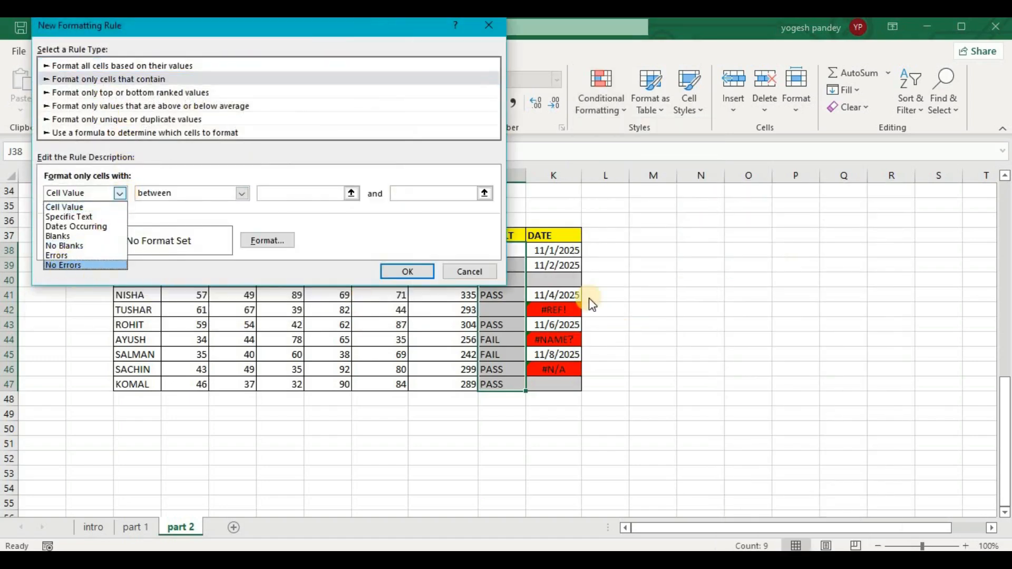
{"action": "left_click", "coordinate": [648, 286]}
{"action": "left_click", "coordinate": [484, 269]}
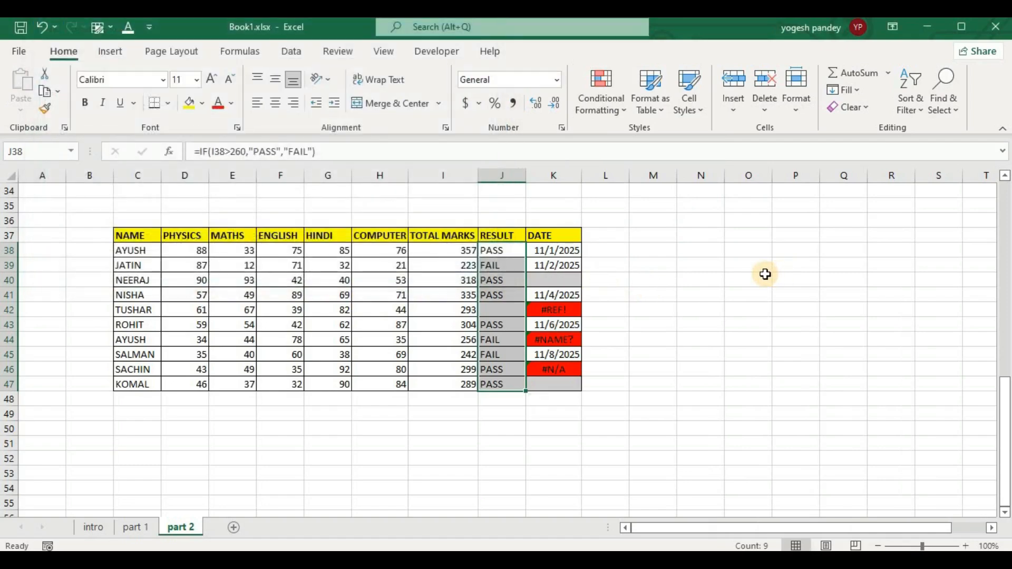
Clear the conditional formatting rules from the first marks table, C7:K16.
{"action": "scroll", "coordinate": [765, 274], "scroll_direction": "up", "scroll_amount": 10}
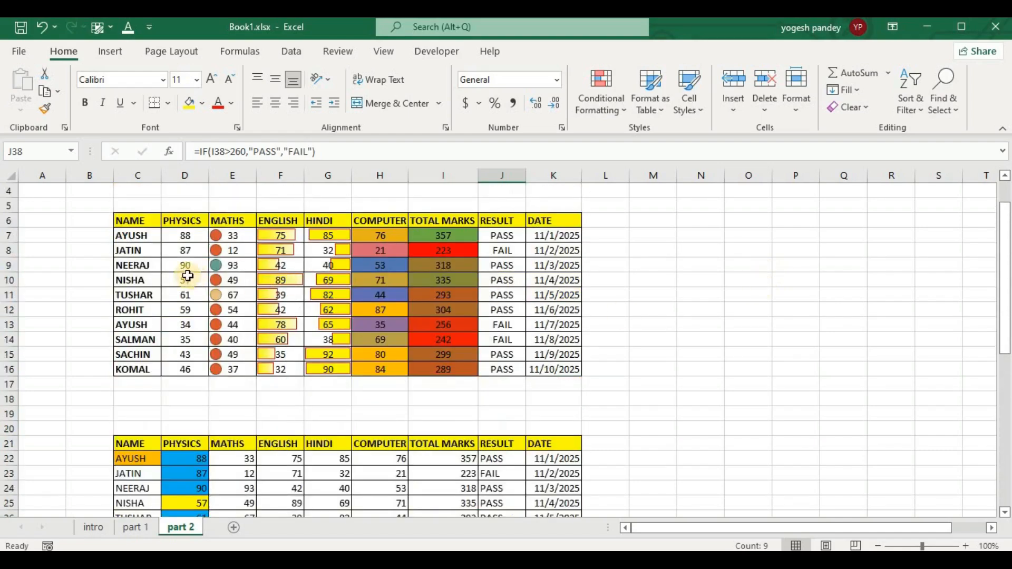
{"action": "left_click_drag", "start_coordinate": [134, 235], "coordinate": [554, 369]}
{"action": "left_click", "coordinate": [611, 115]}
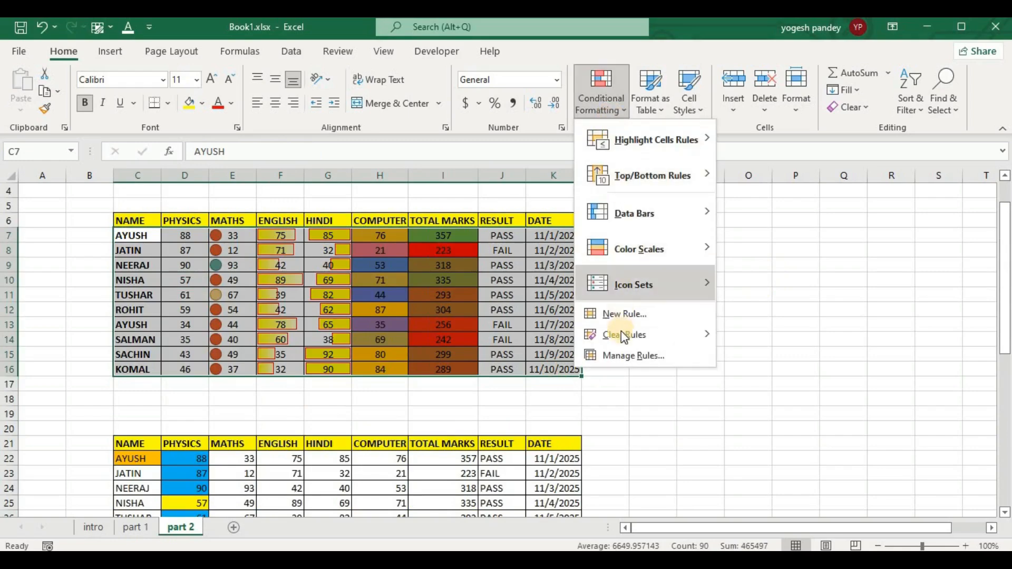
{"action": "mouse_move", "coordinate": [622, 332]}
{"action": "left_click", "coordinate": [767, 336]}
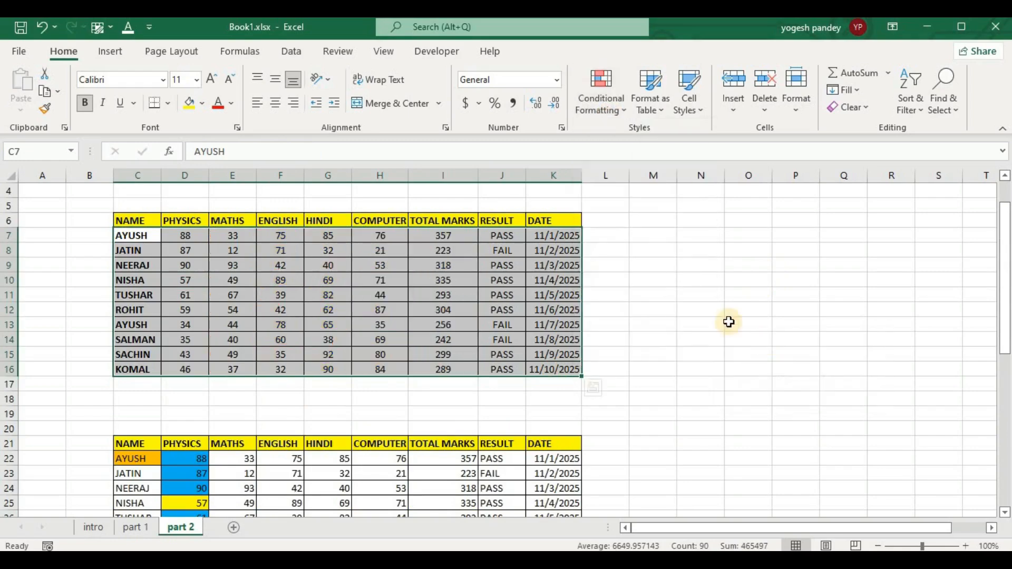
{"action": "left_click", "coordinate": [720, 315]}
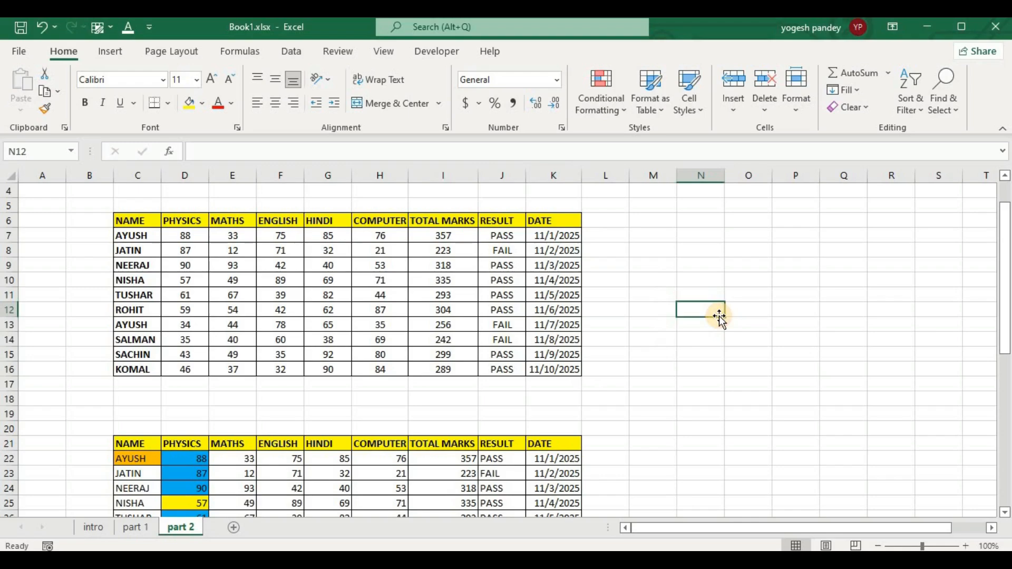
{"action": "left_click", "coordinate": [611, 100]}
{"action": "left_click", "coordinate": [659, 315]}
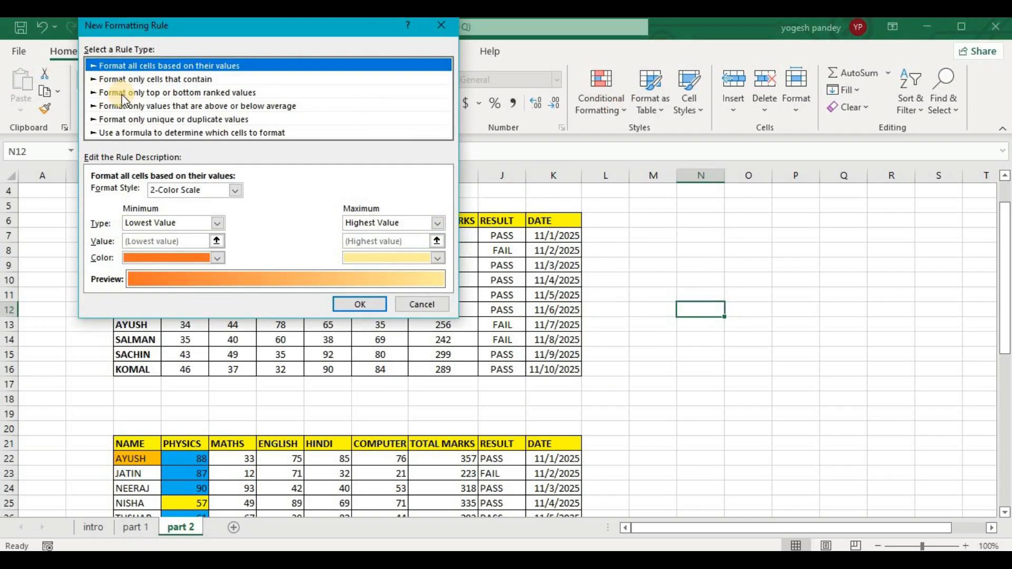
{"action": "left_click", "coordinate": [122, 94]}
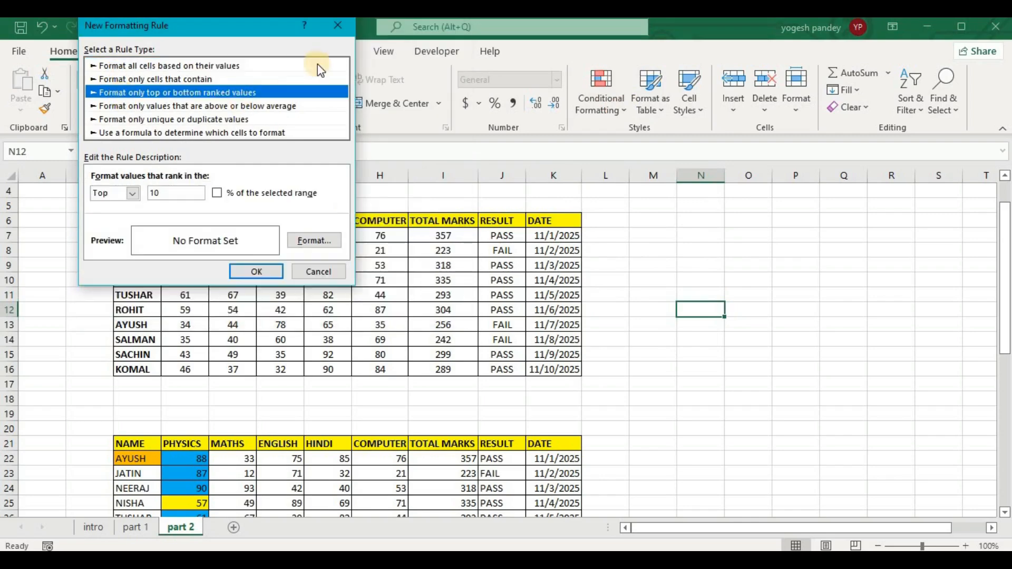
{"action": "left_click", "coordinate": [338, 25]}
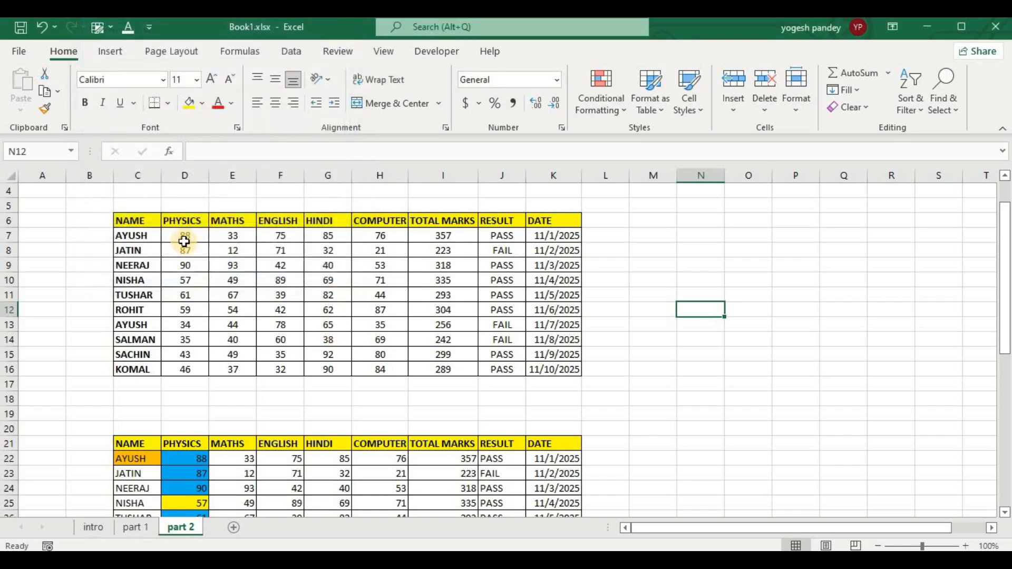
Start a "Format only top or bottom ranked values" rule for the Physics marks D7:D16, ranking the top 5.
{"action": "left_click_drag", "start_coordinate": [184, 241], "coordinate": [183, 372]}
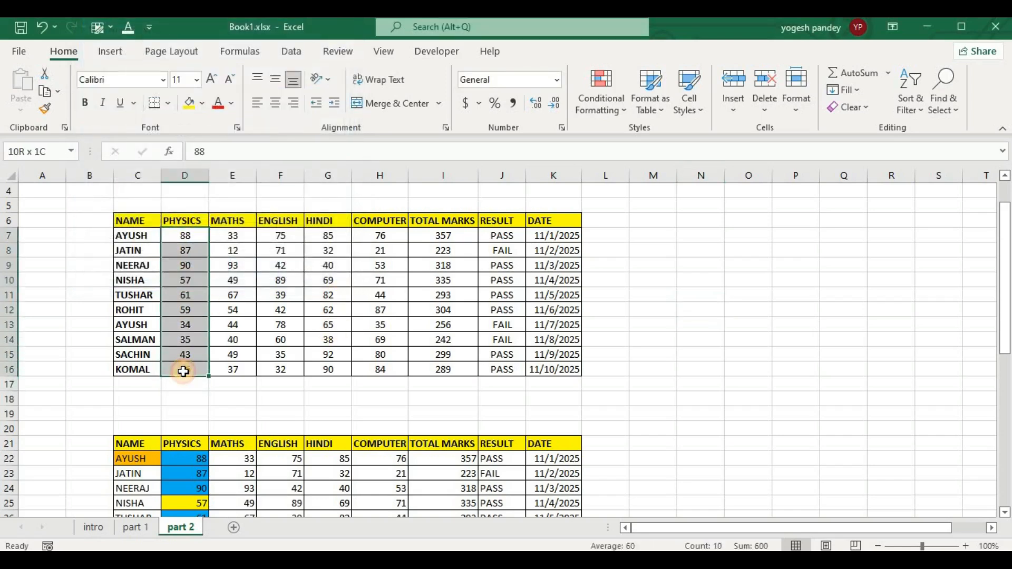
{"action": "left_click", "coordinate": [619, 106]}
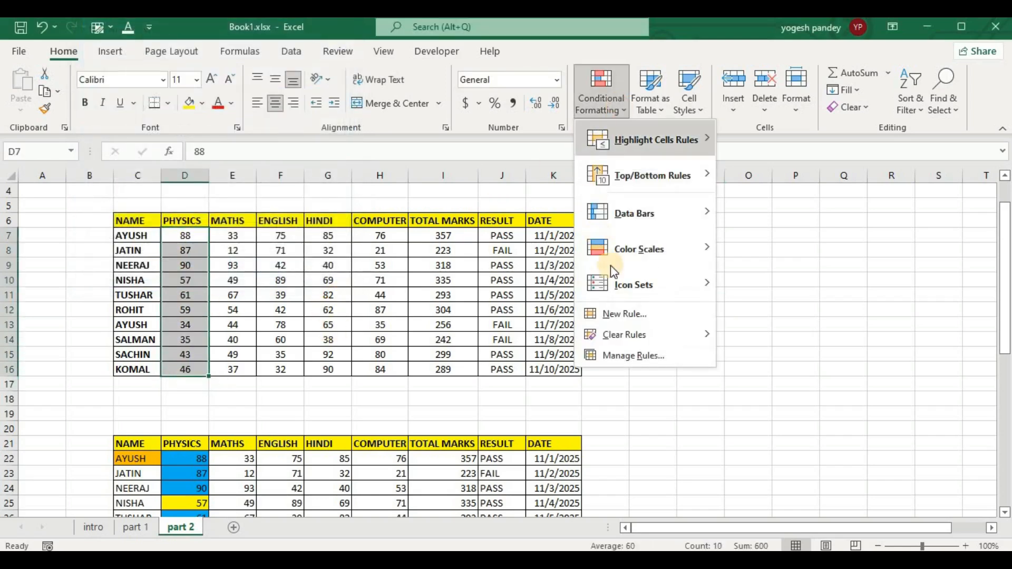
{"action": "left_click", "coordinate": [630, 314]}
{"action": "left_click", "coordinate": [79, 91]}
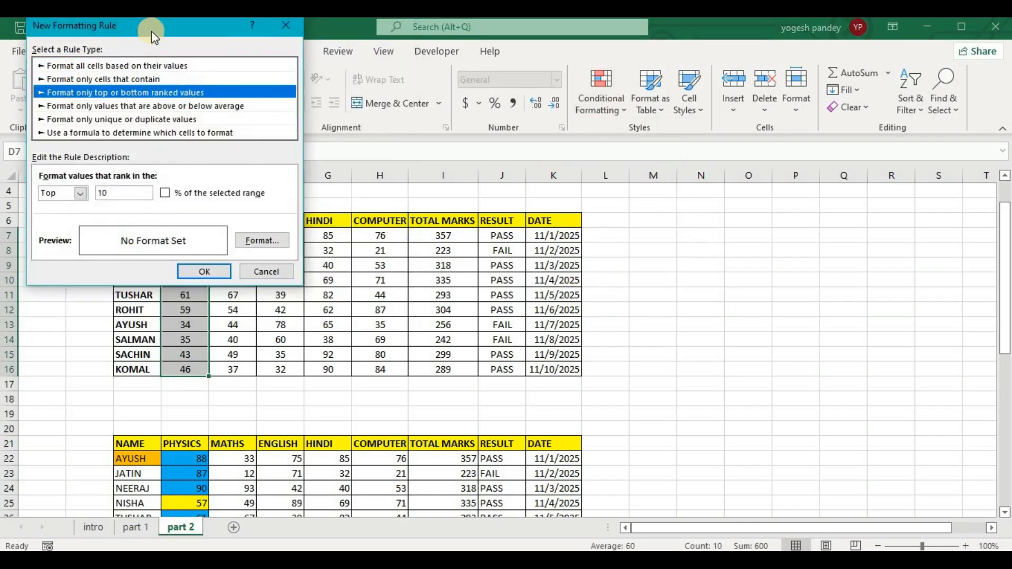
{"action": "left_click_drag", "start_coordinate": [150, 31], "coordinate": [484, 65]}
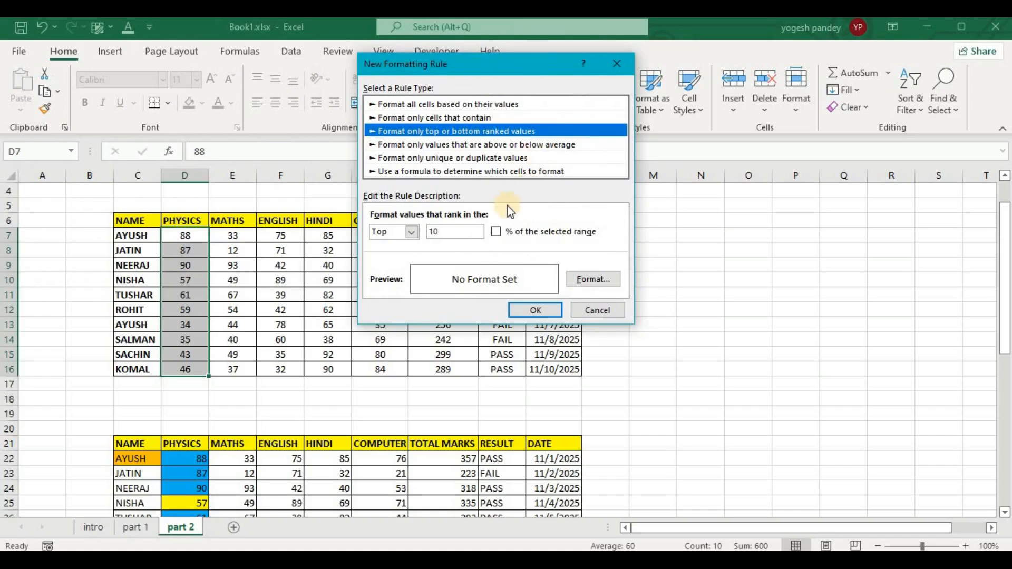
{"action": "left_click", "coordinate": [411, 232]}
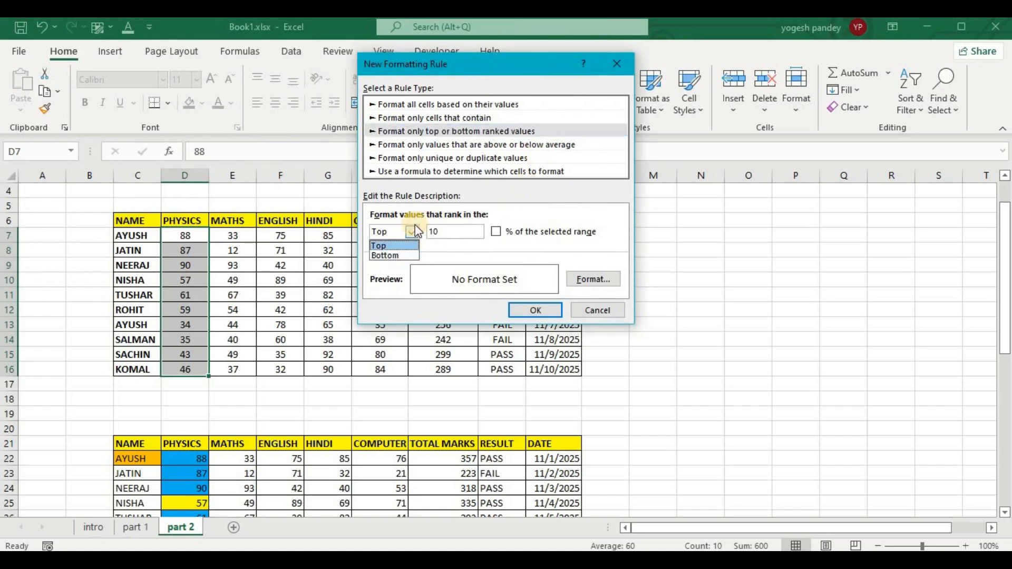
{"action": "left_click", "coordinate": [395, 246]}
{"action": "left_click", "coordinate": [462, 233]}
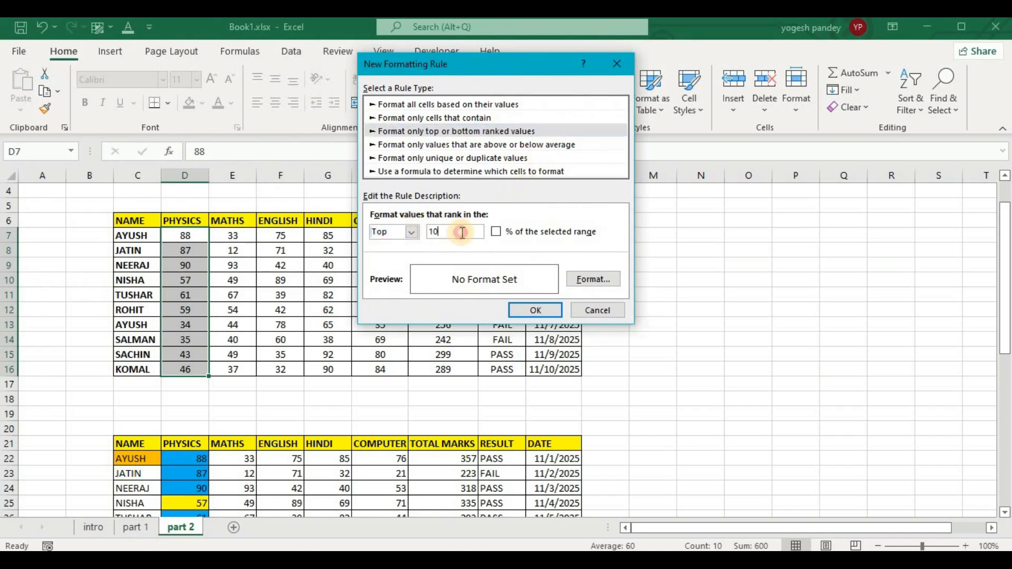
{"action": "double_click", "coordinate": [462, 232]}
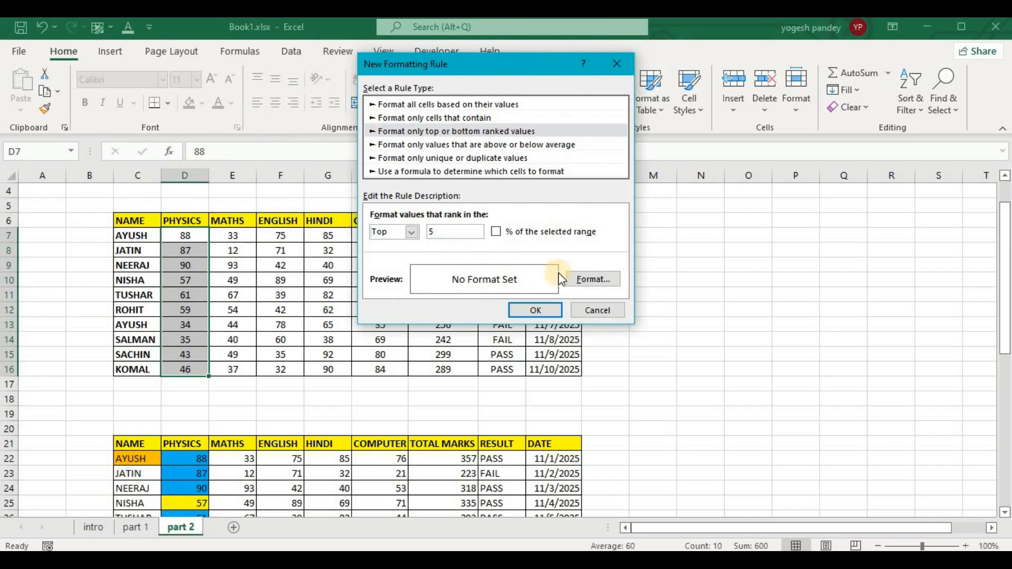
Give the top 5 rule a yellow background fill and apply it to the Physics marks.
{"action": "left_click", "coordinate": [593, 279]}
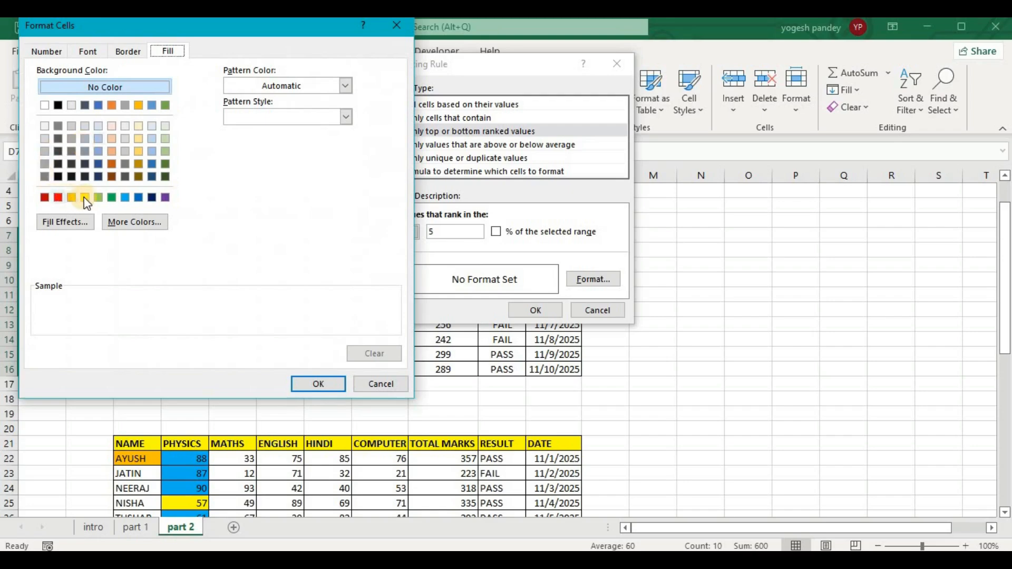
{"action": "left_click", "coordinate": [85, 198]}
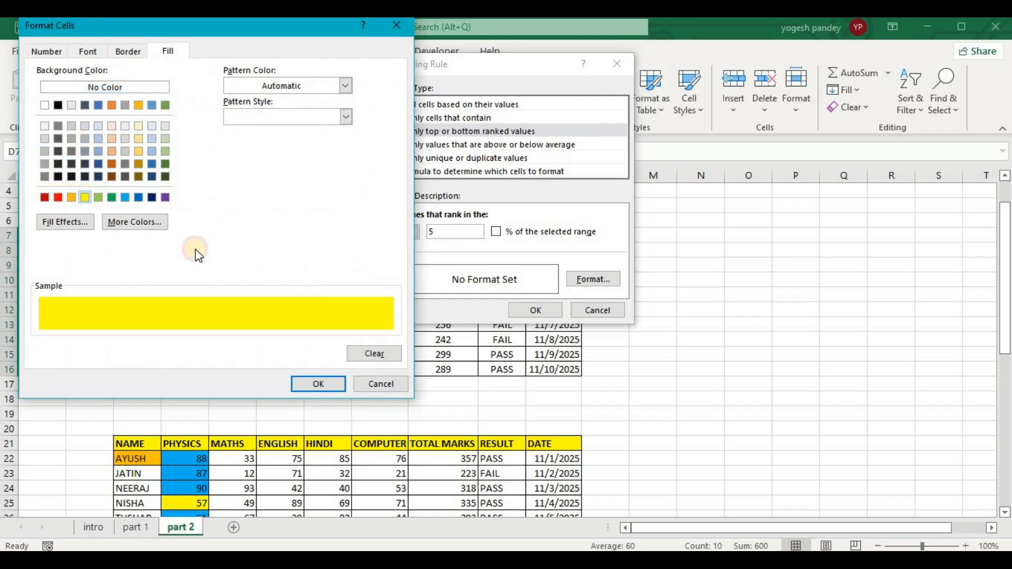
{"action": "left_click", "coordinate": [337, 383]}
{"action": "left_click", "coordinate": [536, 310]}
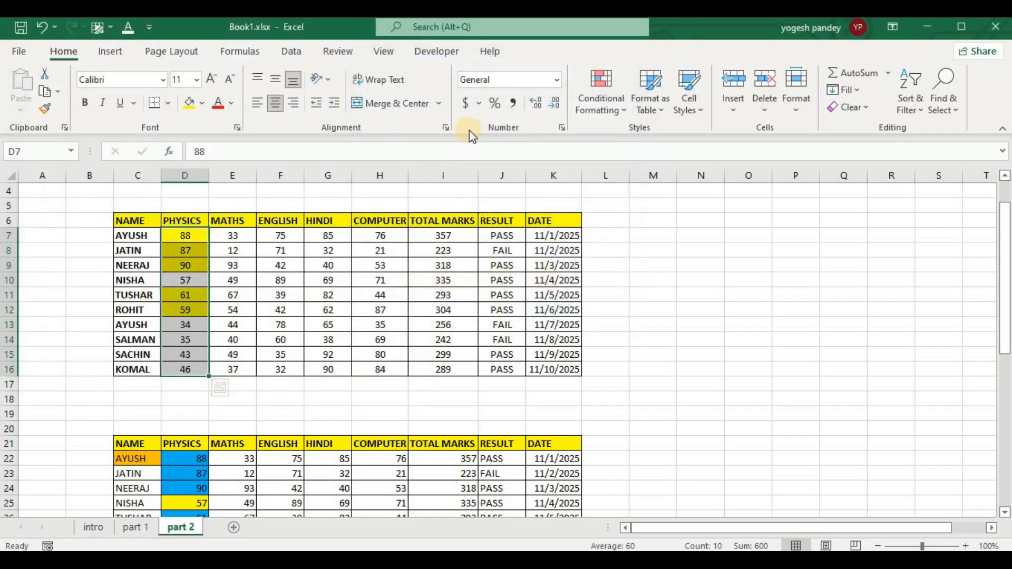
Start a second top or bottom ranked values rule for the Physics marks D7:D16, ranking the bottom 2.
{"action": "left_click", "coordinate": [601, 103]}
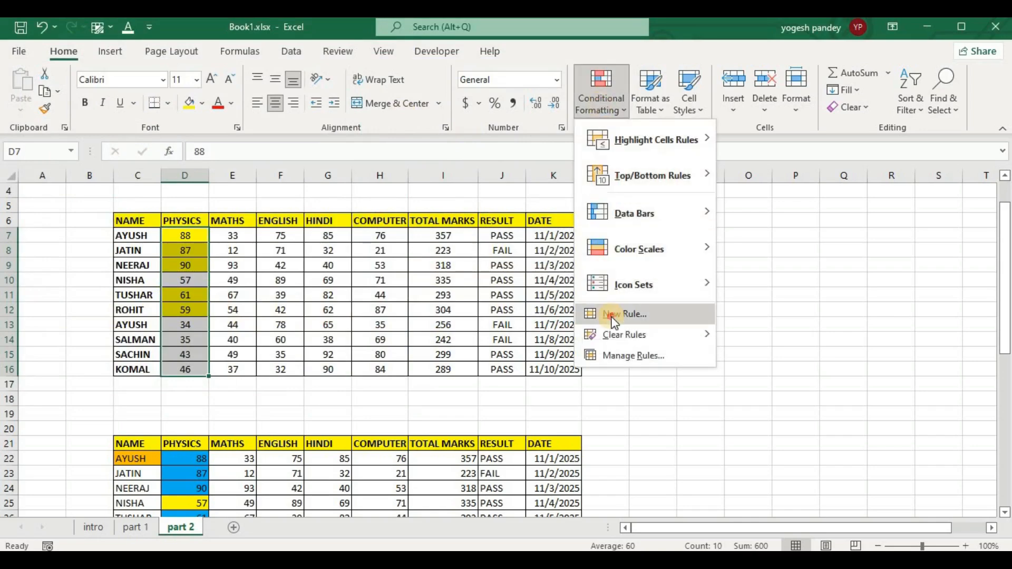
{"action": "left_click", "coordinate": [677, 314]}
{"action": "left_click", "coordinate": [381, 115]}
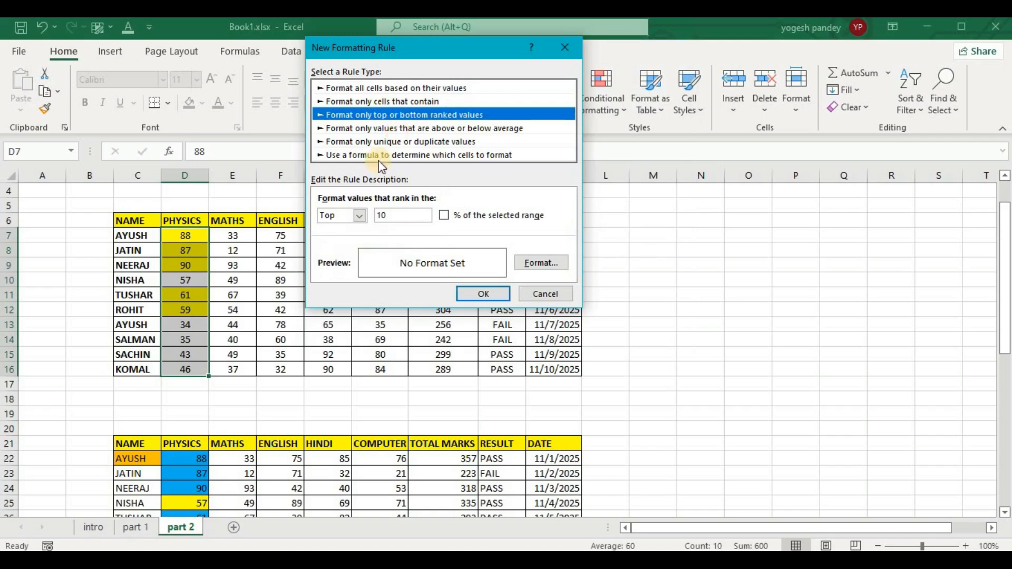
{"action": "left_click", "coordinate": [359, 214]}
{"action": "left_click", "coordinate": [323, 241]}
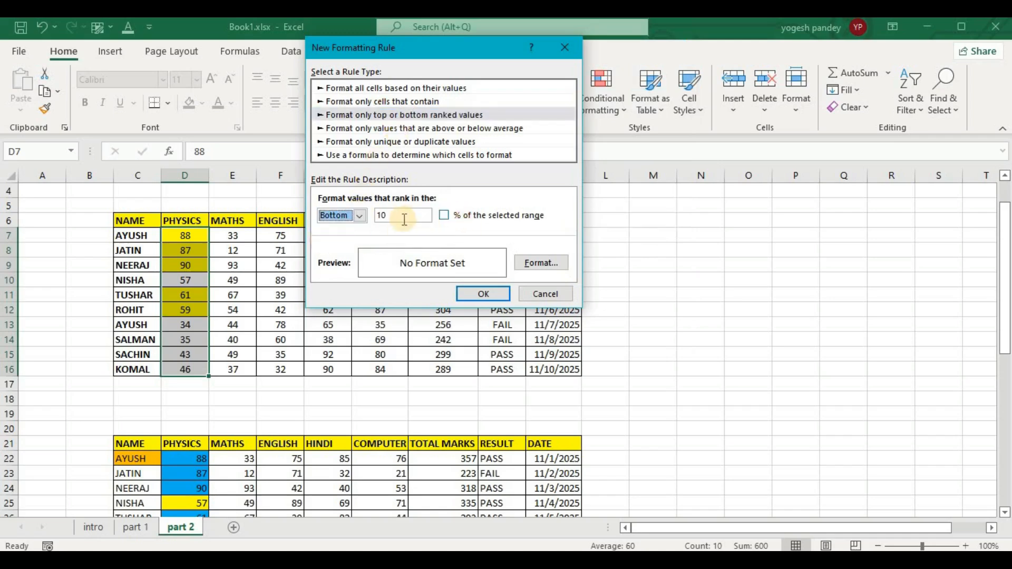
{"action": "left_click", "coordinate": [384, 215]}
{"action": "double_click", "coordinate": [383, 214]}
{"action": "key", "text": "BackSpace"}
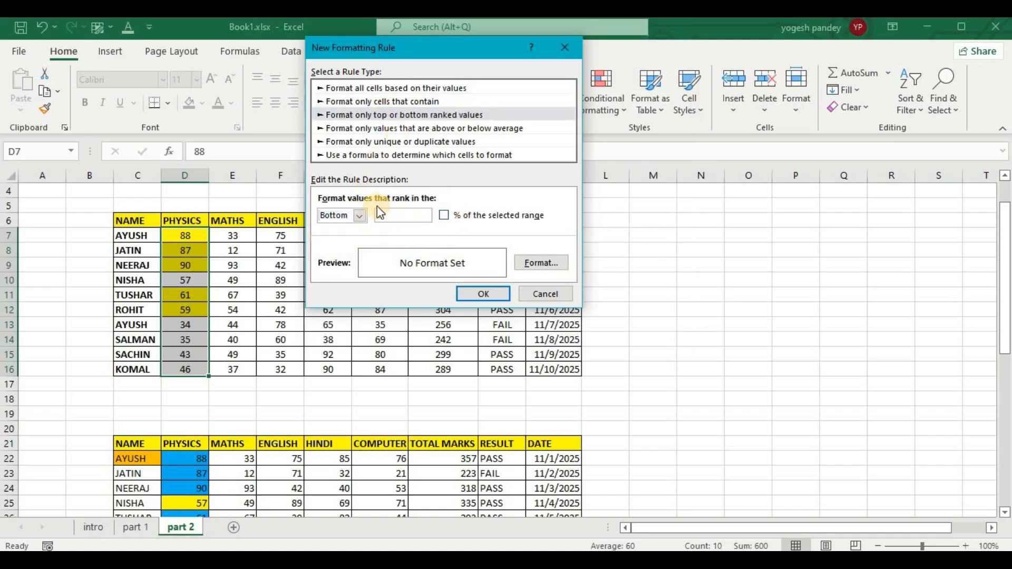
Give the bottom-ranked rule a red background fill and apply it to the Physics marks.
{"action": "left_click", "coordinate": [556, 267]}
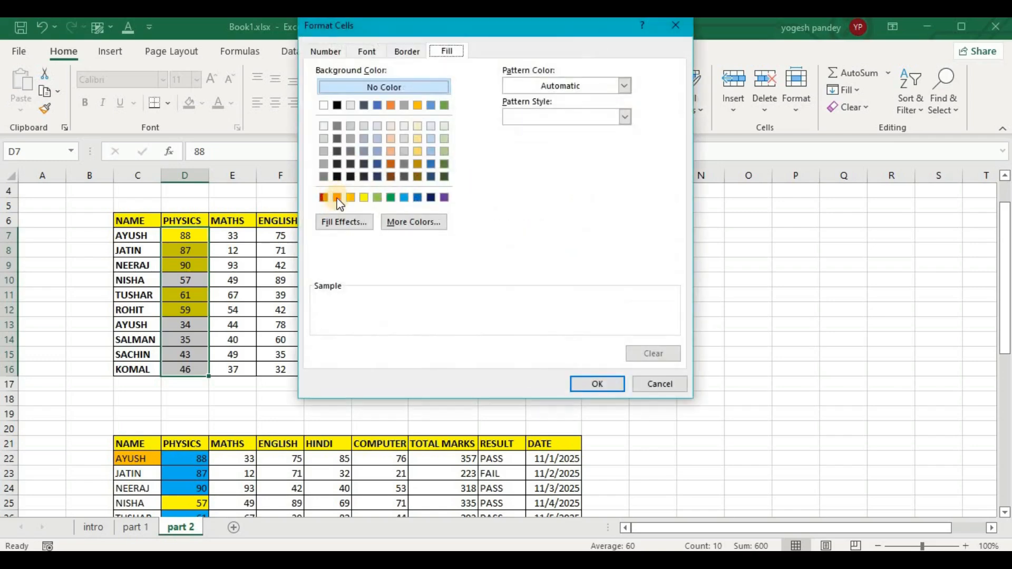
{"action": "left_click", "coordinate": [337, 197]}
{"action": "left_click", "coordinate": [601, 383]}
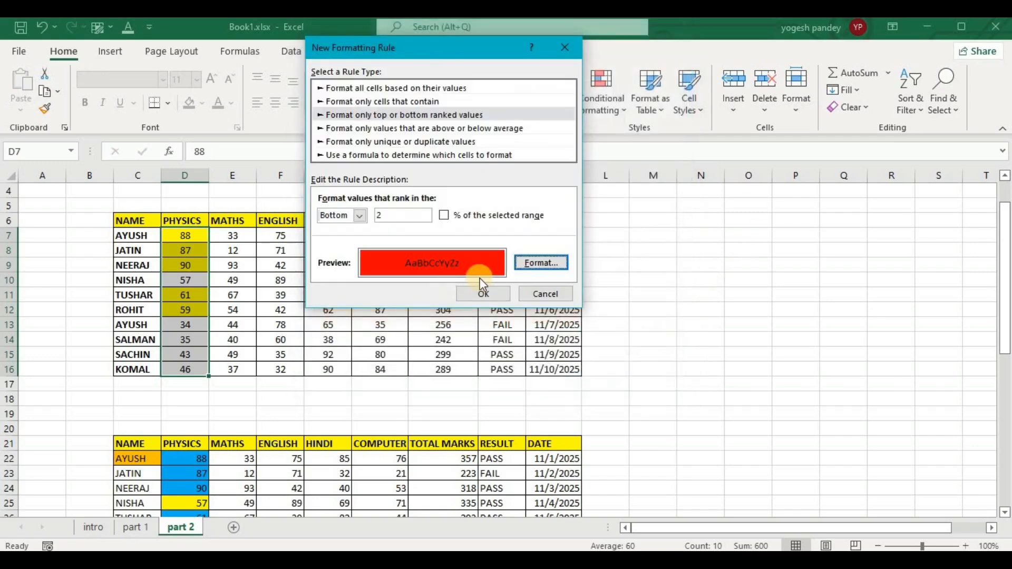
{"action": "left_click", "coordinate": [491, 292]}
{"action": "left_click", "coordinate": [653, 262]}
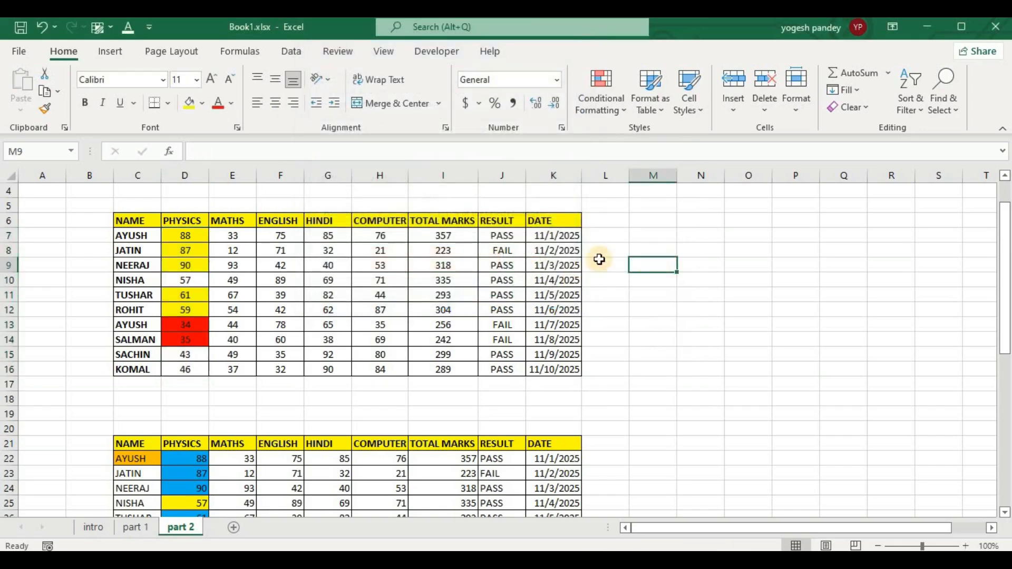
Start a top or bottom ranked values rule for the Maths marks E7:E16, covering the top 20% of the selected range.
{"action": "left_click_drag", "start_coordinate": [238, 235], "coordinate": [226, 371]}
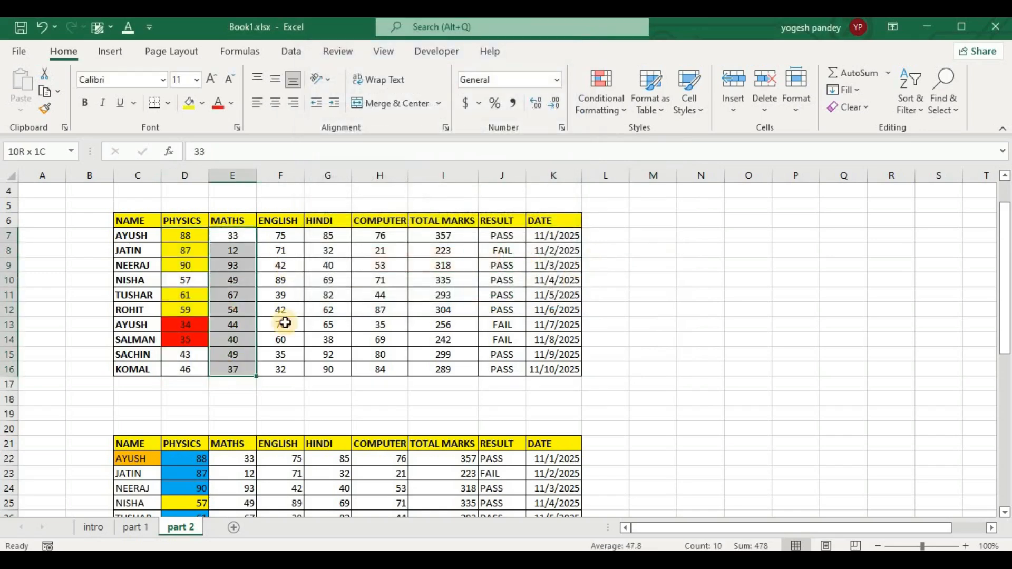
{"action": "left_click", "coordinate": [591, 97]}
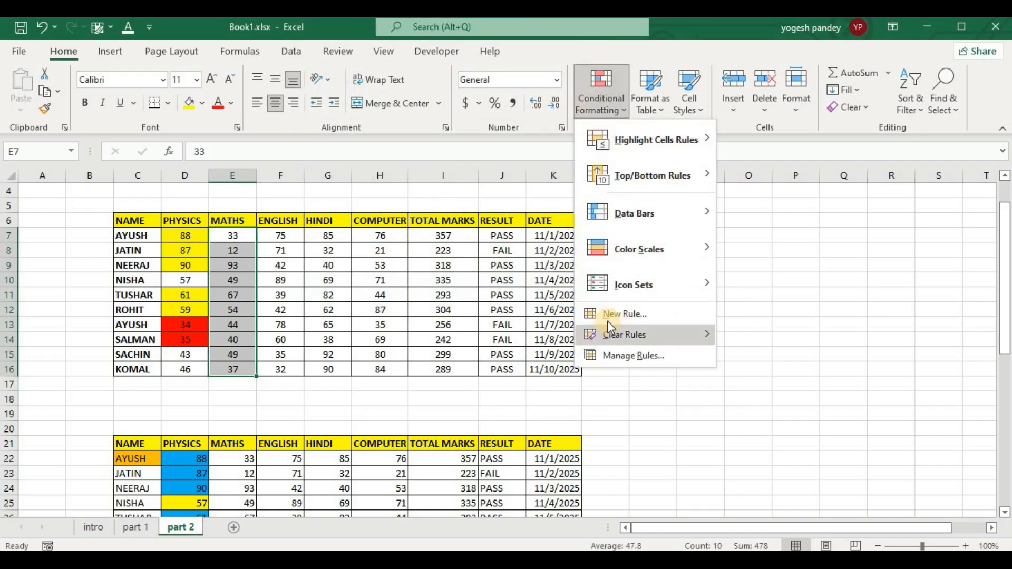
{"action": "left_click", "coordinate": [607, 321]}
{"action": "left_click", "coordinate": [308, 108]}
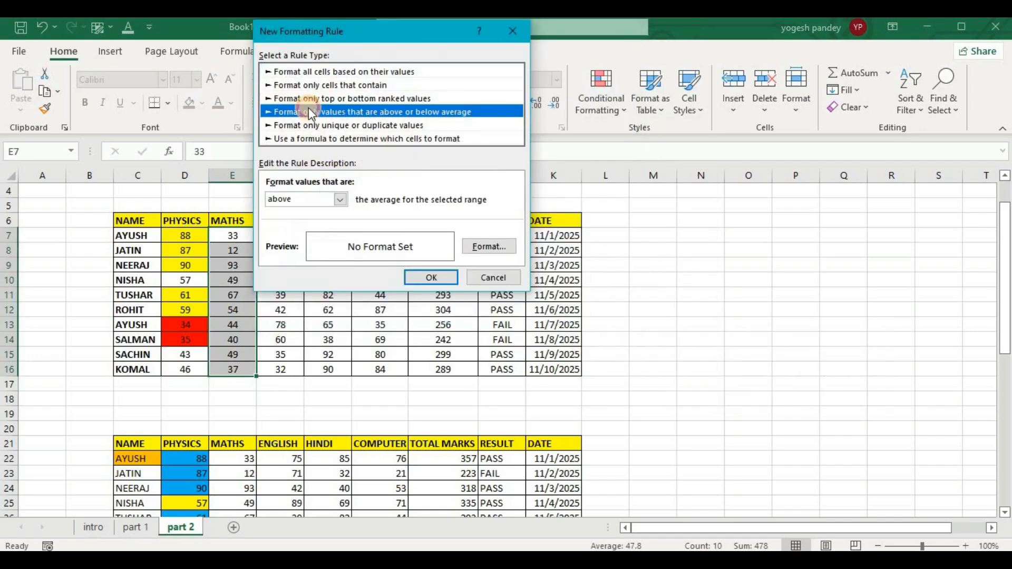
{"action": "left_click", "coordinate": [311, 101]}
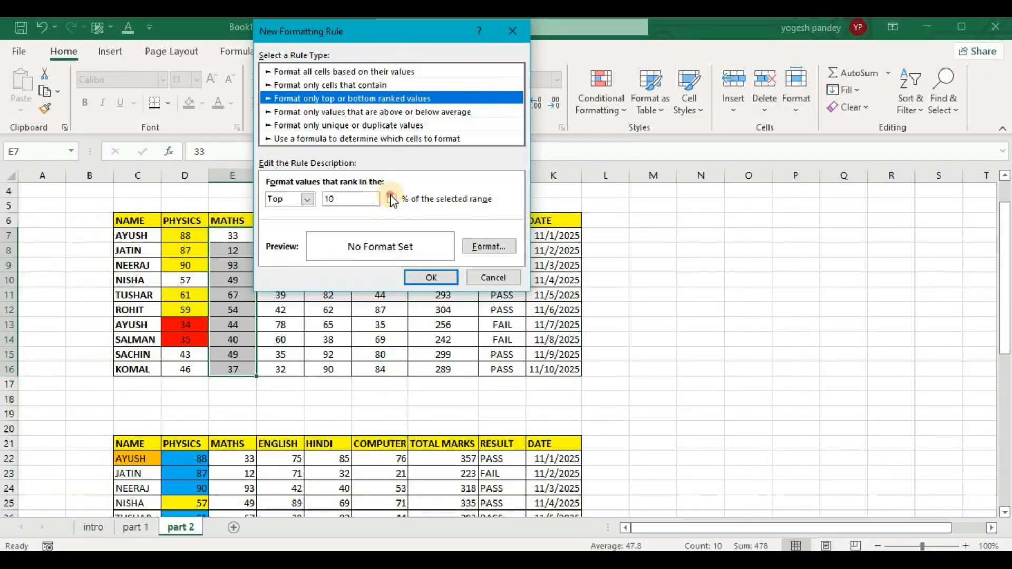
{"action": "left_click", "coordinate": [392, 199]}
{"action": "left_click_drag", "start_coordinate": [389, 37], "coordinate": [493, 55]}
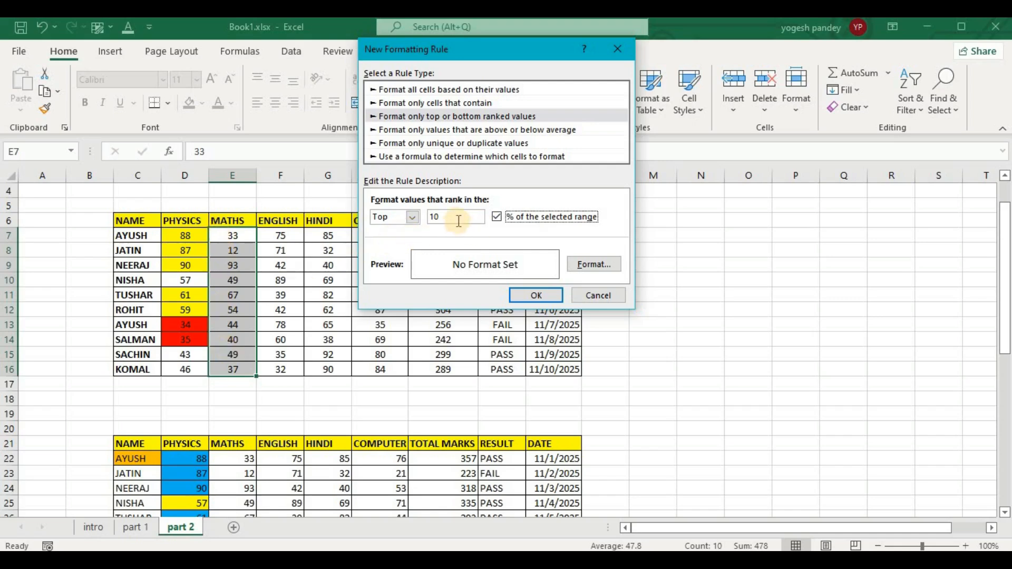
{"action": "double_click", "coordinate": [435, 217]}
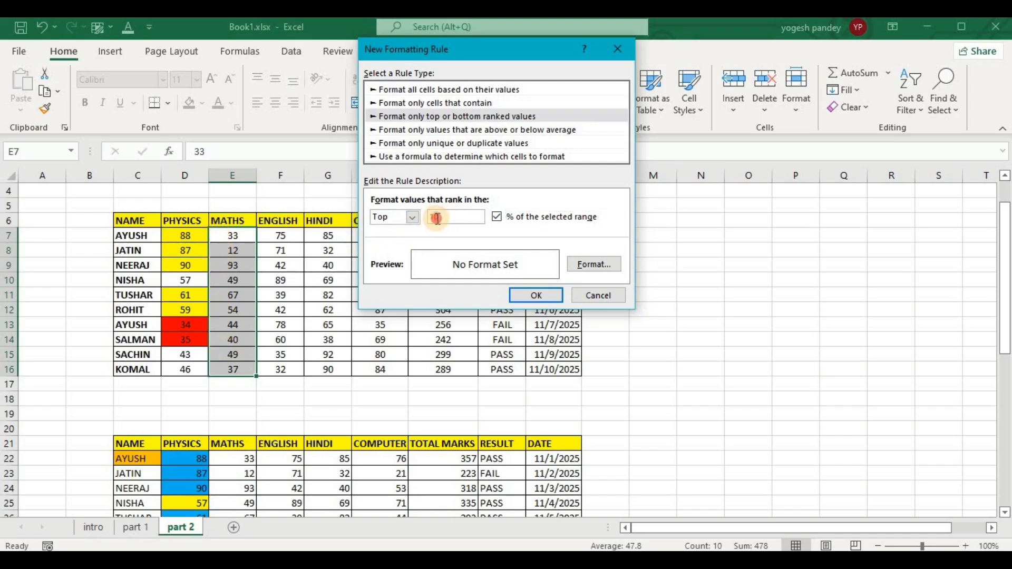
{"action": "type", "text": "20"}
Give the top 20% rule a green background fill and apply it to the Maths marks.
{"action": "left_click", "coordinate": [601, 265]}
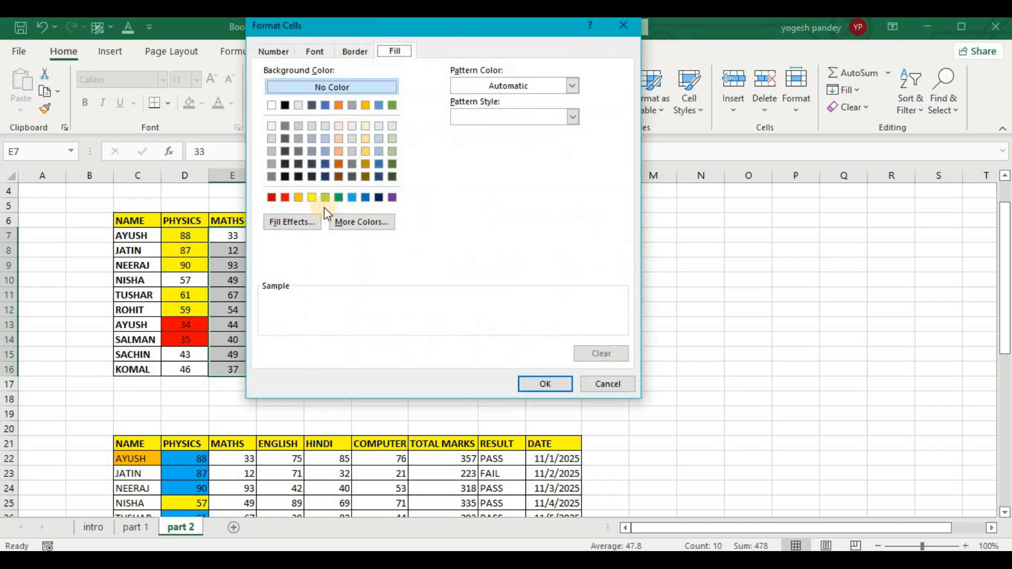
{"action": "left_click", "coordinate": [285, 198]}
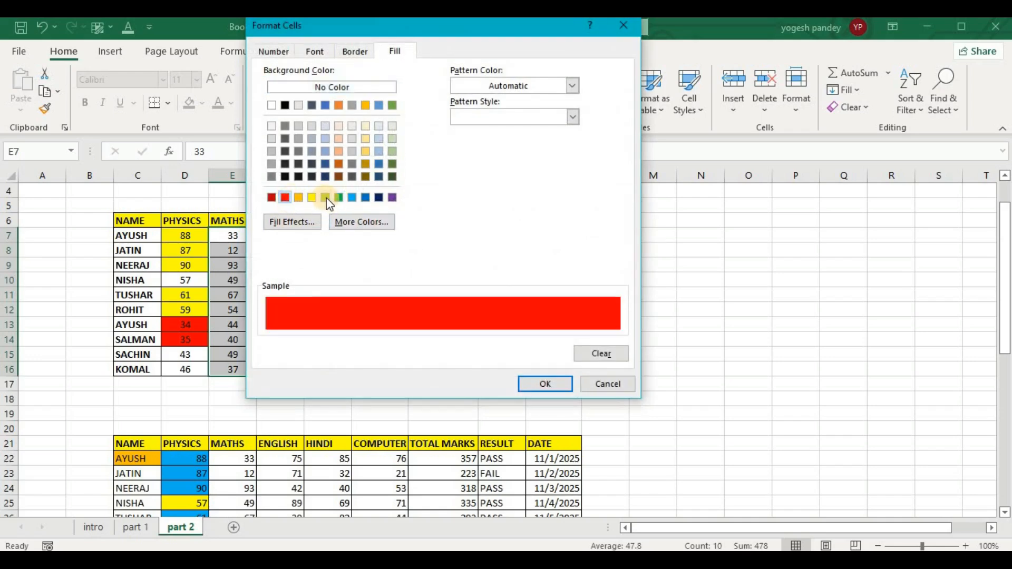
{"action": "left_click", "coordinate": [339, 198]}
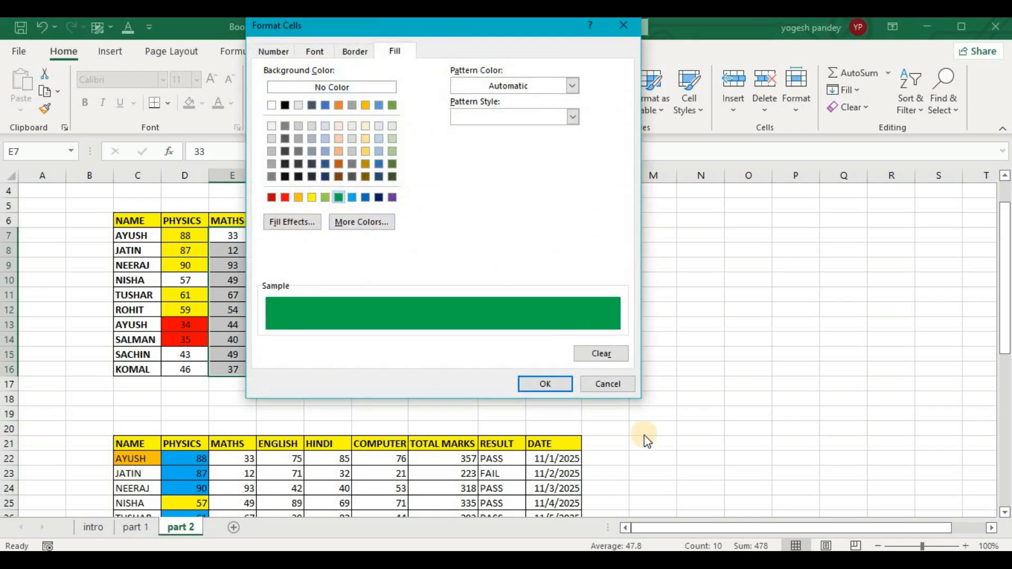
{"action": "left_click", "coordinate": [544, 383]}
{"action": "left_click", "coordinate": [529, 295]}
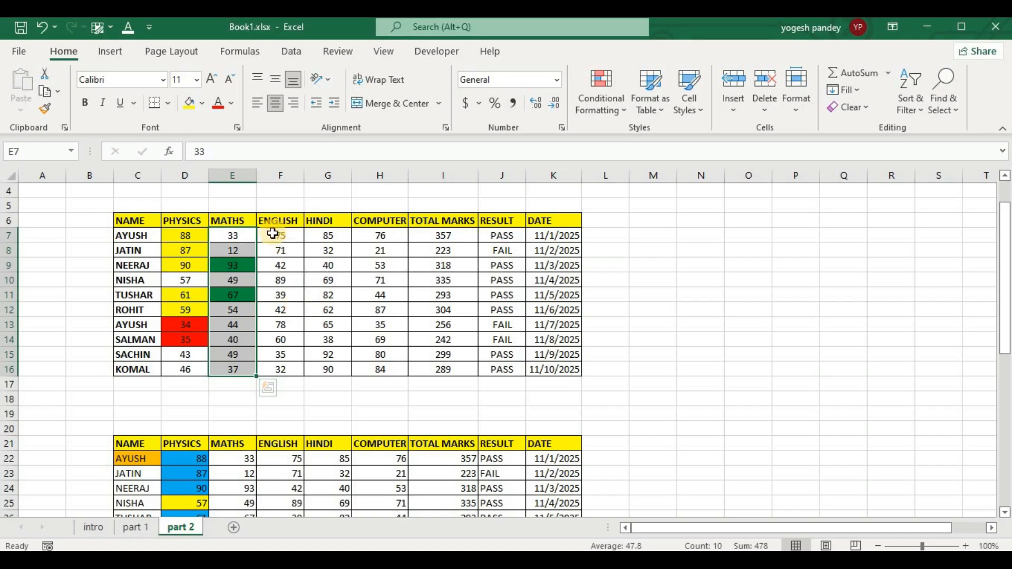
Start a "Format only values that are above or below average" rule for the English marks F7:F16, set to above.
{"action": "left_click_drag", "start_coordinate": [271, 233], "coordinate": [269, 365]}
{"action": "left_click", "coordinate": [601, 103]}
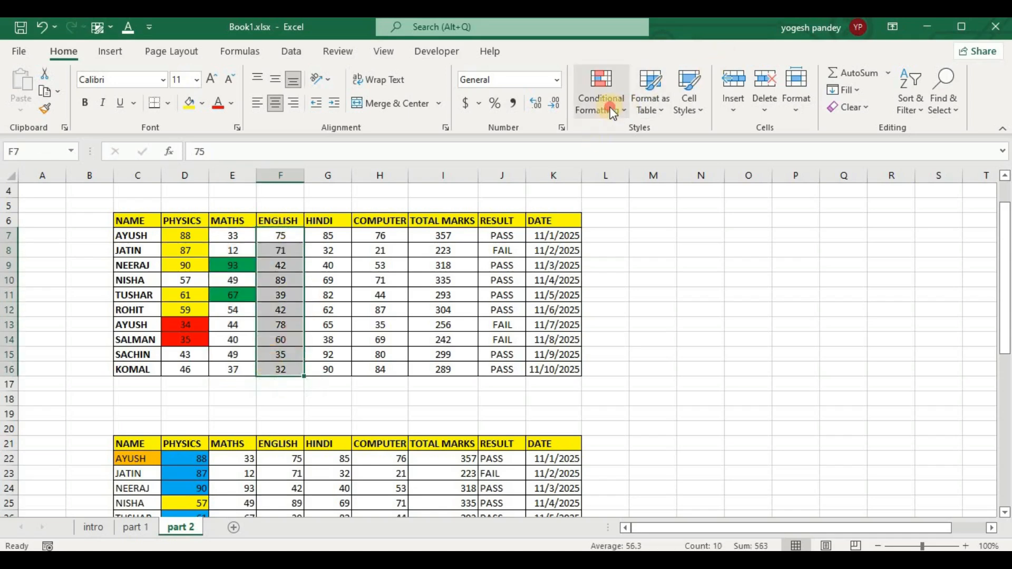
{"action": "left_click", "coordinate": [642, 315]}
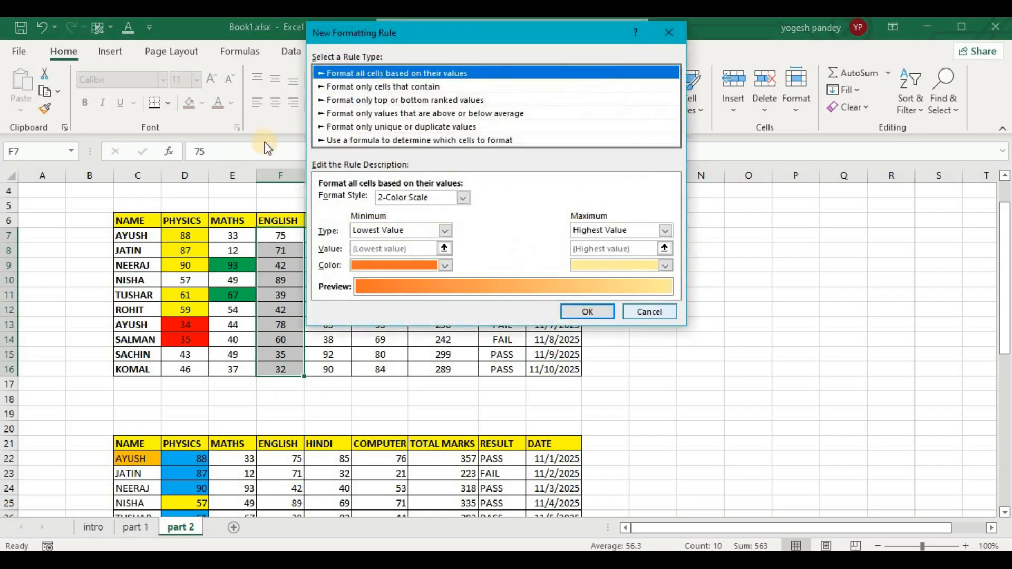
{"action": "left_click", "coordinate": [333, 112]}
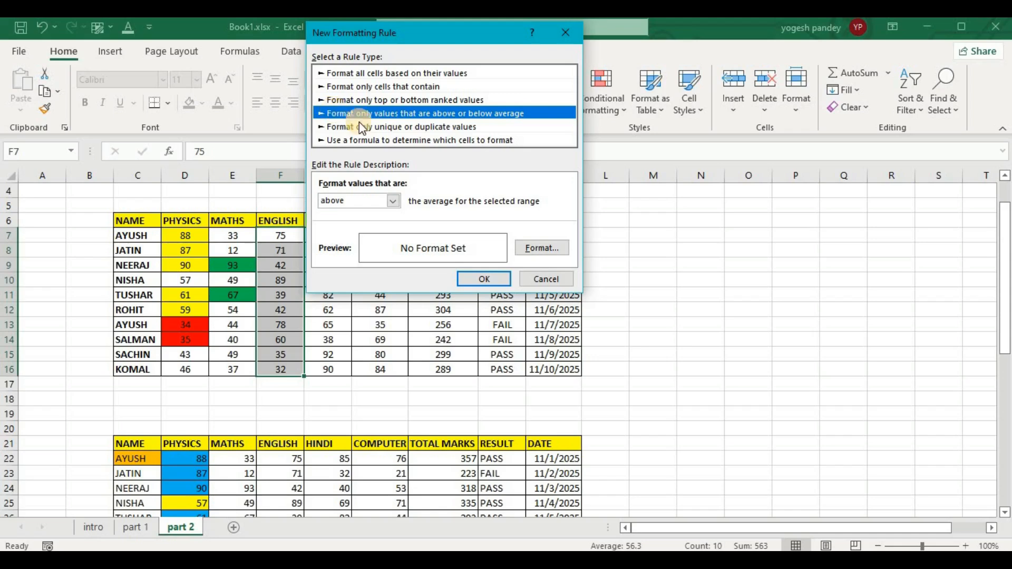
{"action": "left_click", "coordinate": [394, 201]}
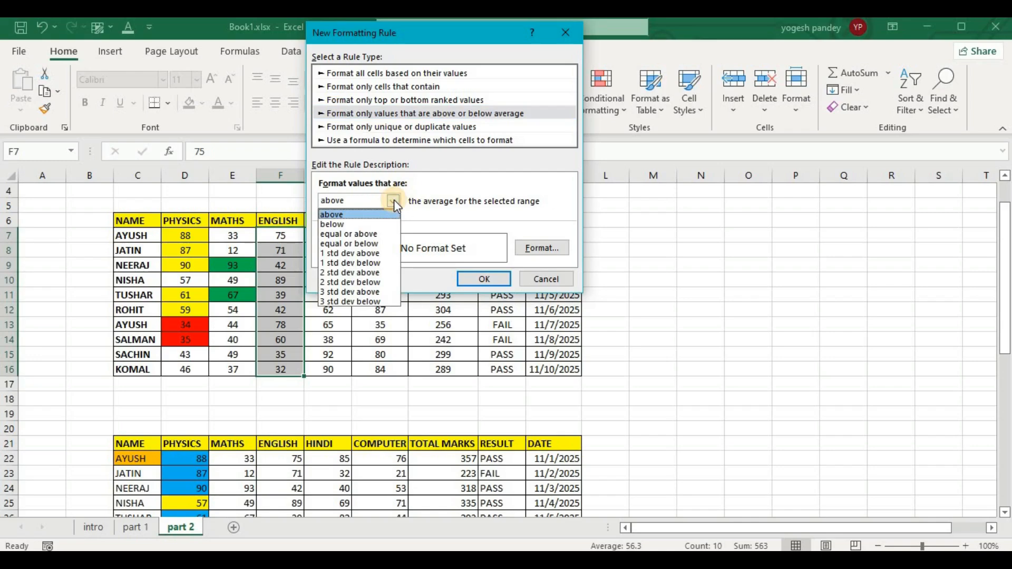
{"action": "left_click", "coordinate": [346, 215]}
Give the above-average rule an orange background fill and apply it to the English marks.
{"action": "left_click", "coordinate": [543, 248]}
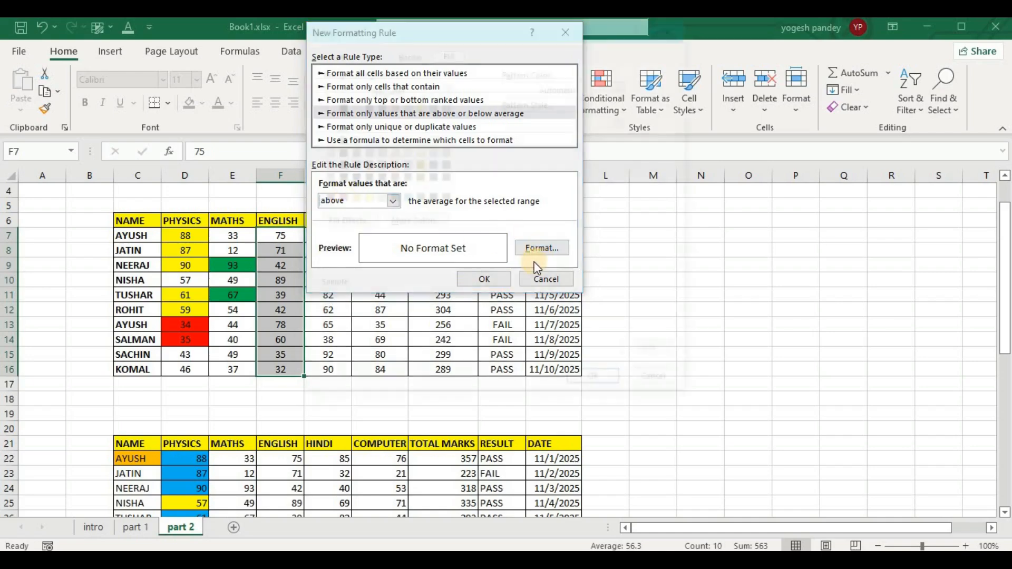
{"action": "left_click", "coordinate": [351, 198]}
{"action": "left_click", "coordinate": [586, 380]}
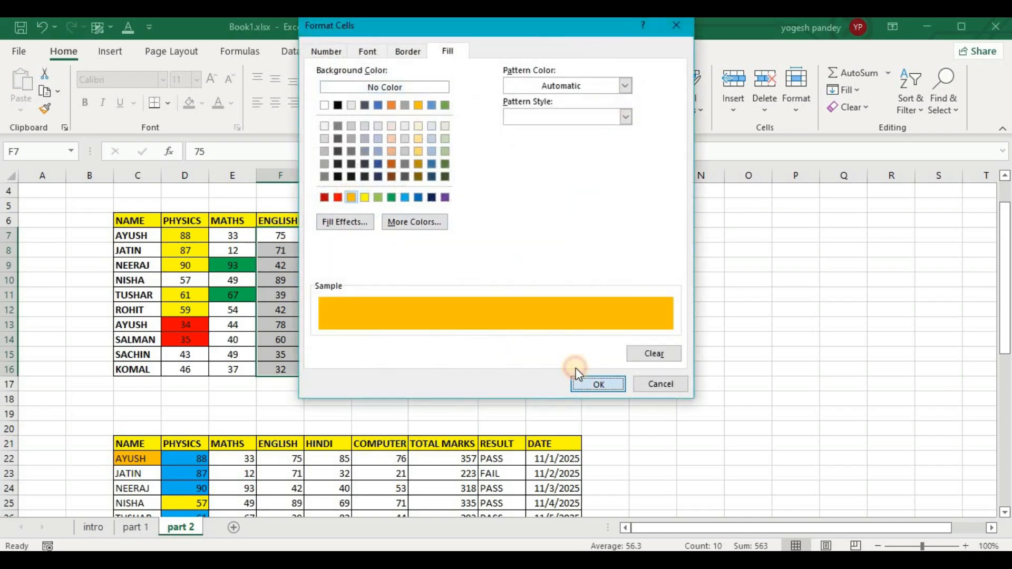
{"action": "left_click", "coordinate": [484, 279]}
Start an above or below average formatting rule for the English marks F7:F16, set to below.
{"action": "left_click", "coordinate": [323, 238]}
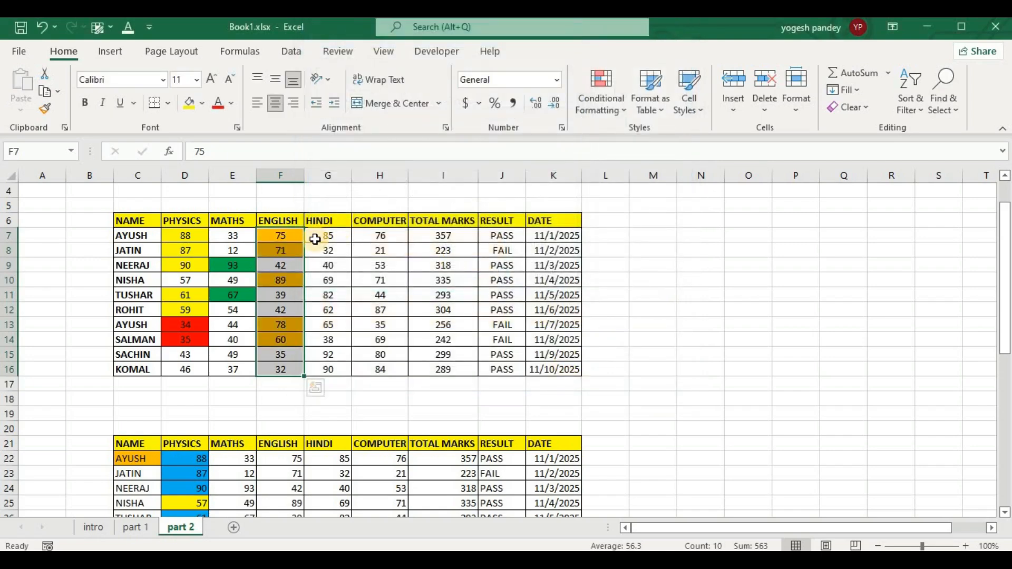
{"action": "left_click_drag", "start_coordinate": [327, 316], "coordinate": [331, 368]}
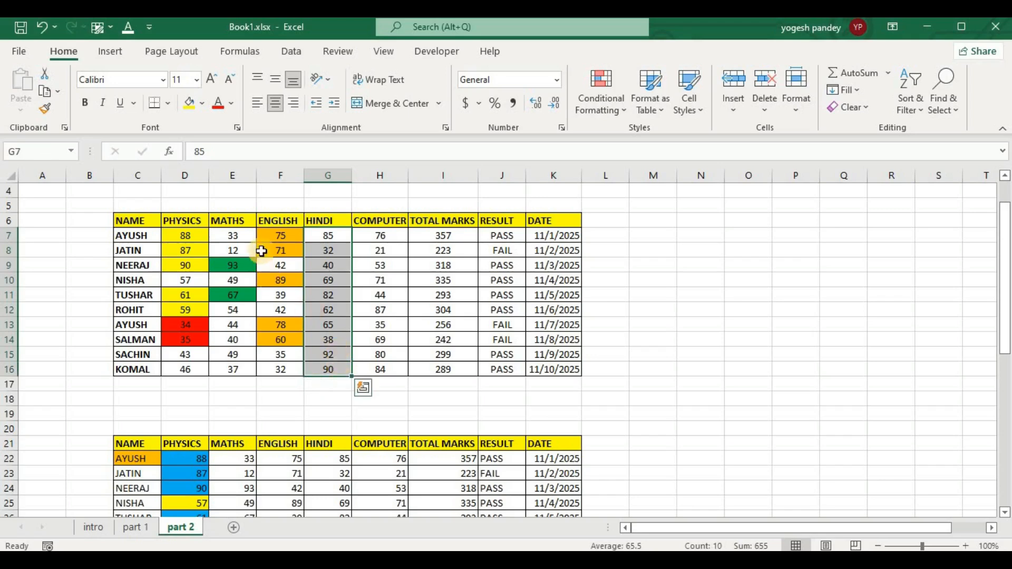
{"action": "left_click_drag", "start_coordinate": [280, 236], "coordinate": [278, 367]}
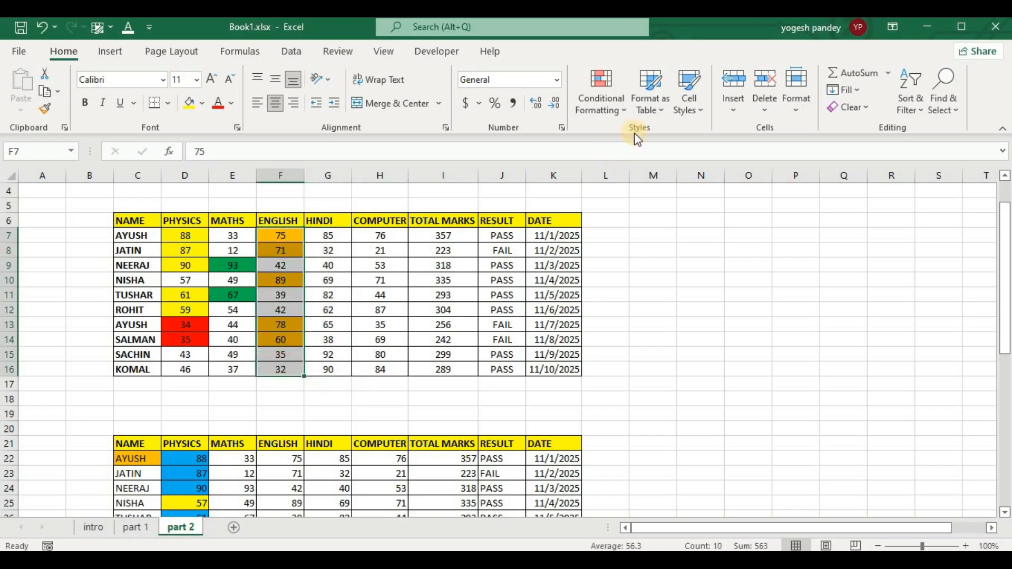
{"action": "left_click", "coordinate": [617, 109]}
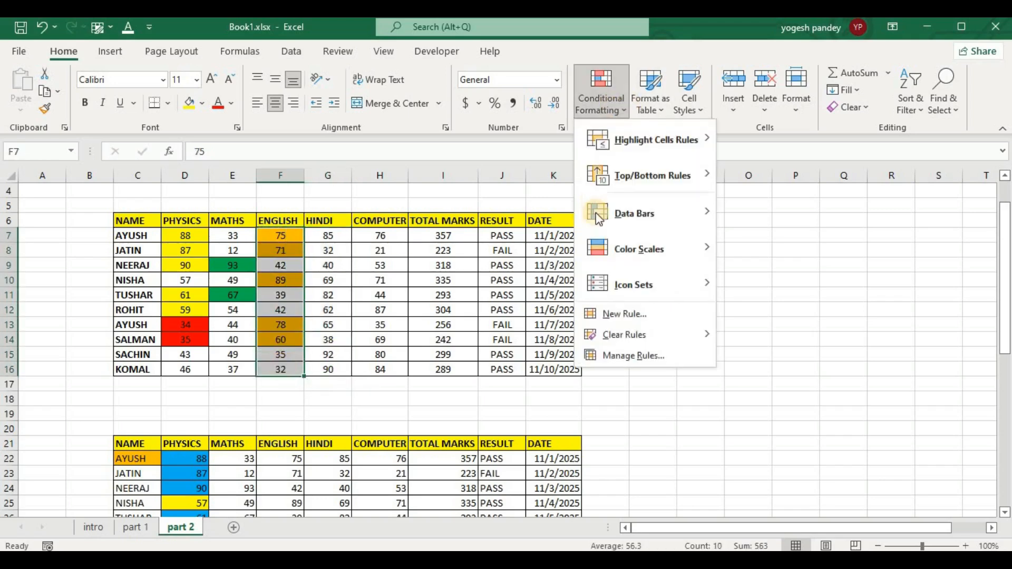
{"action": "left_click", "coordinate": [601, 316]}
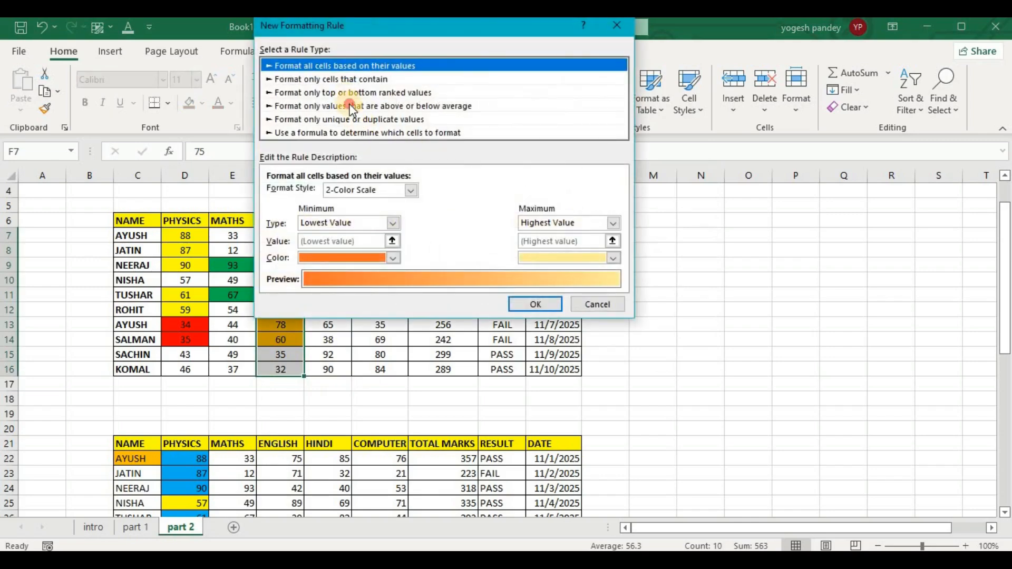
{"action": "left_click", "coordinate": [349, 105]}
{"action": "left_click", "coordinate": [341, 193]}
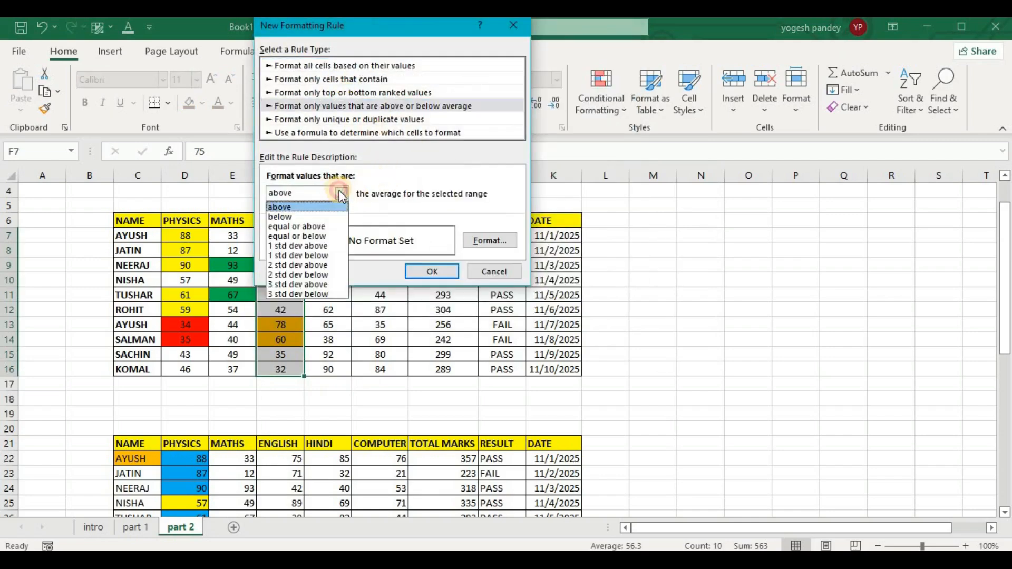
{"action": "left_click", "coordinate": [304, 217]}
Give the below-average rule a light green background fill and apply it to the English marks.
{"action": "left_click", "coordinate": [496, 241]}
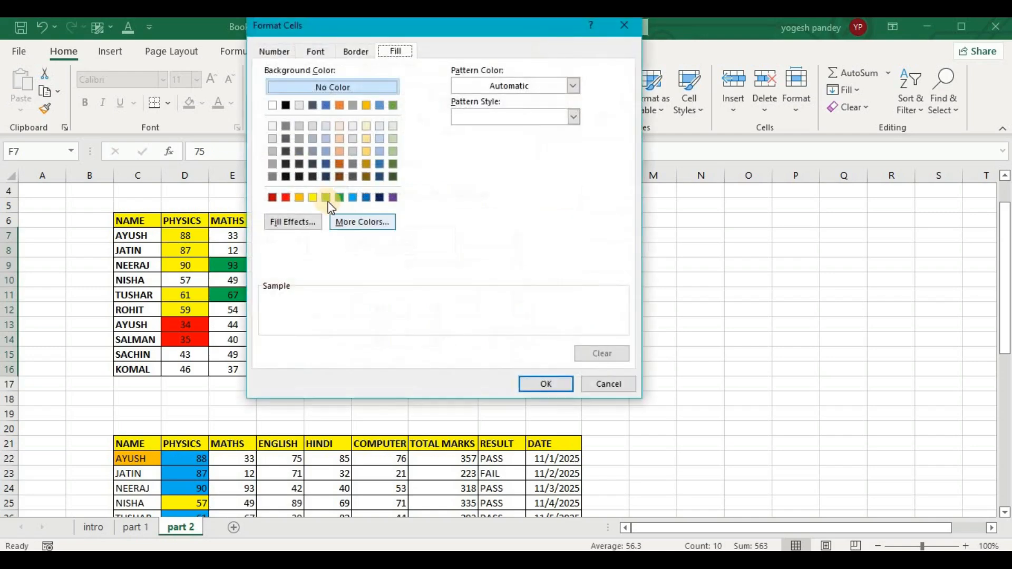
{"action": "left_click", "coordinate": [326, 197]}
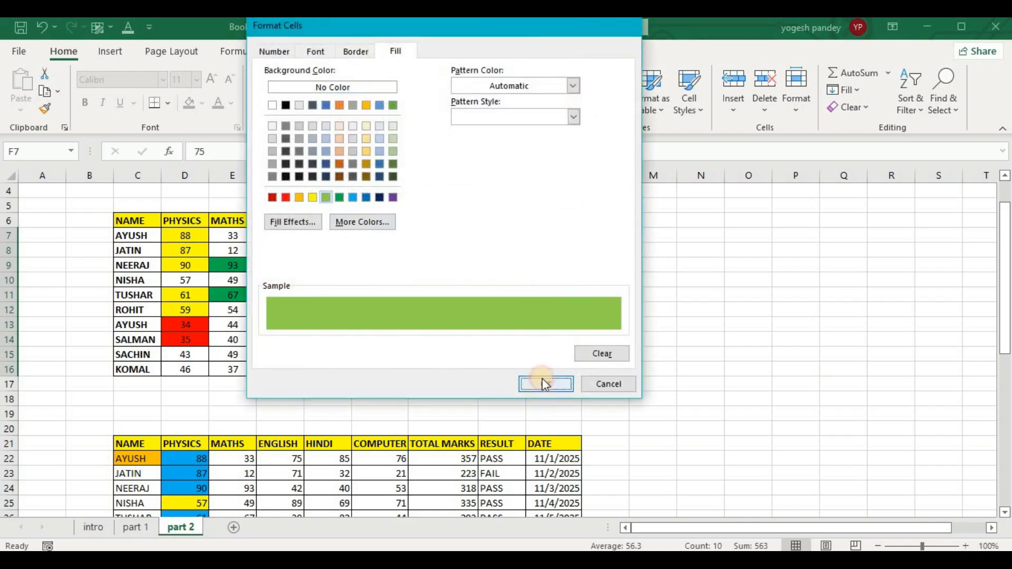
{"action": "left_click", "coordinate": [542, 380]}
{"action": "left_click", "coordinate": [437, 268]}
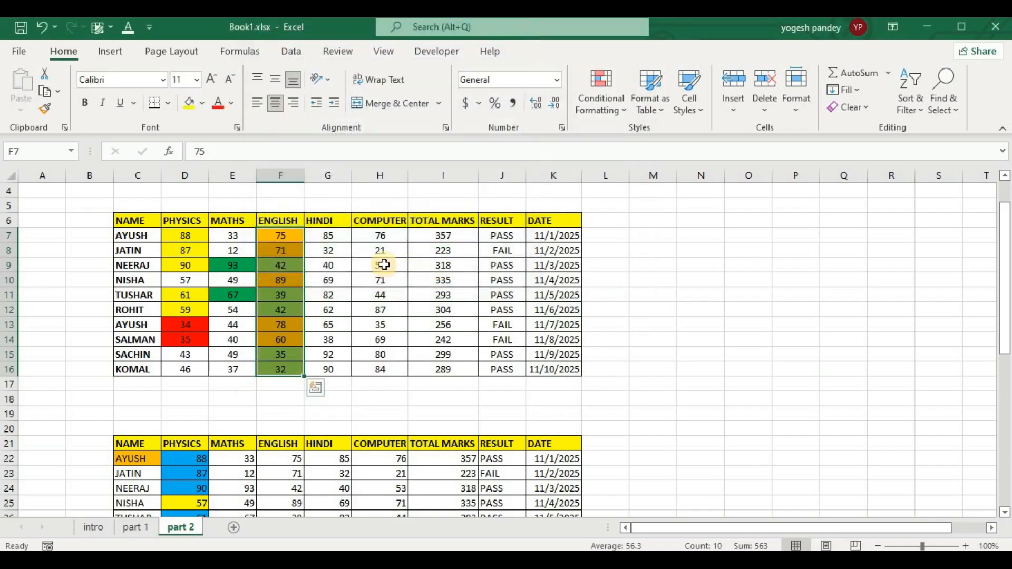
Start an above or below average formatting rule for the Hindi marks G7:G16, set to equal or above.
{"action": "left_click_drag", "start_coordinate": [335, 235], "coordinate": [327, 372]}
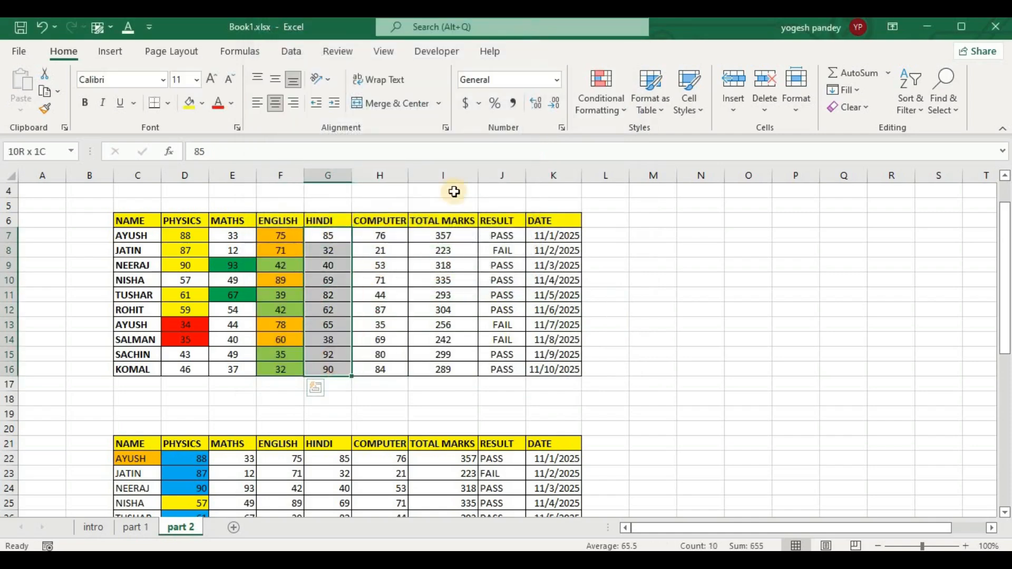
{"action": "left_click", "coordinate": [601, 100]}
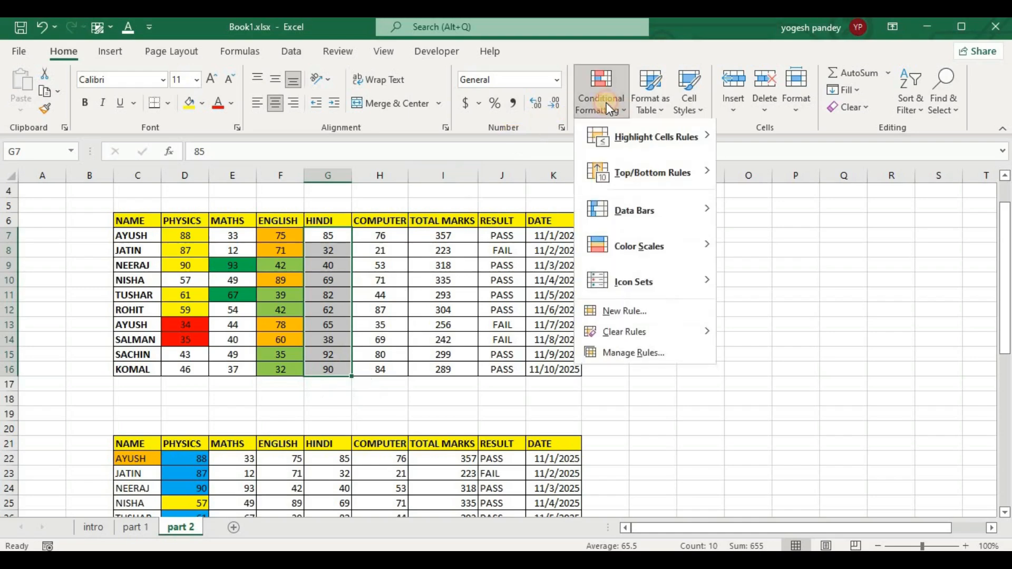
{"action": "left_click", "coordinate": [630, 314]}
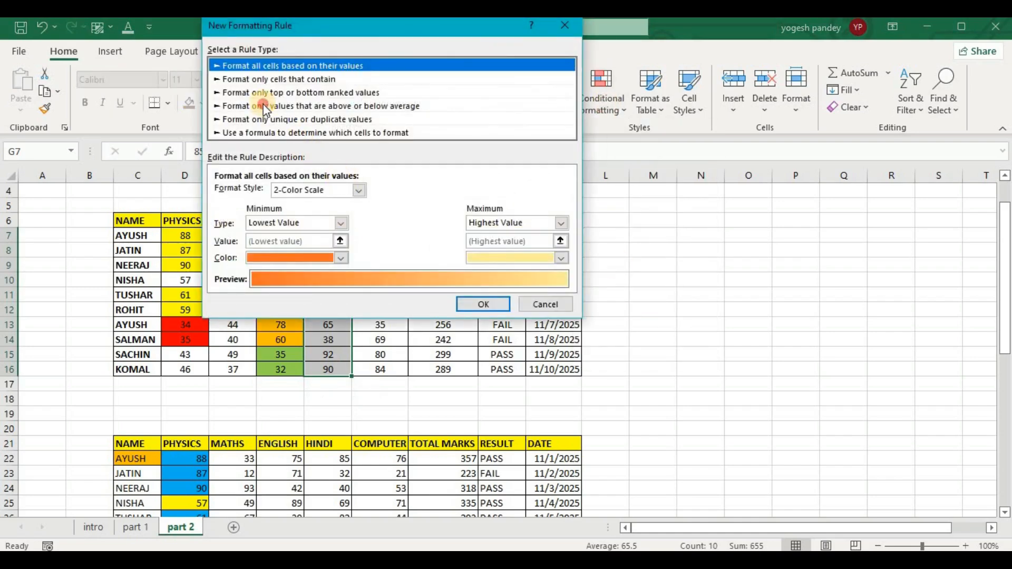
{"action": "left_click", "coordinate": [263, 106]}
{"action": "left_click", "coordinate": [289, 193]}
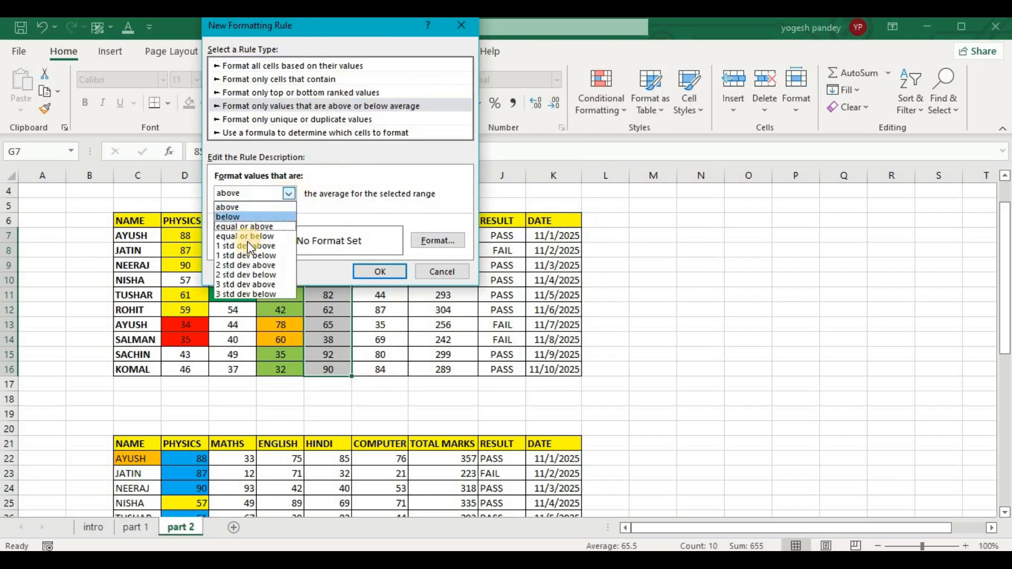
{"action": "left_click", "coordinate": [244, 227]}
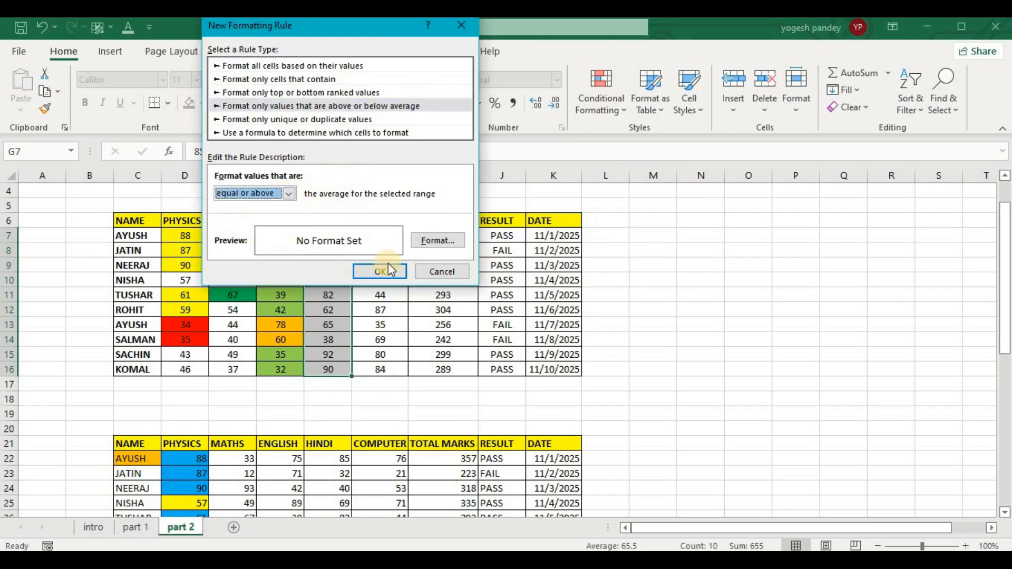
Give the equal-or-above-average rule a dark green background fill and apply it to the Hindi marks.
{"action": "left_click", "coordinate": [419, 240]}
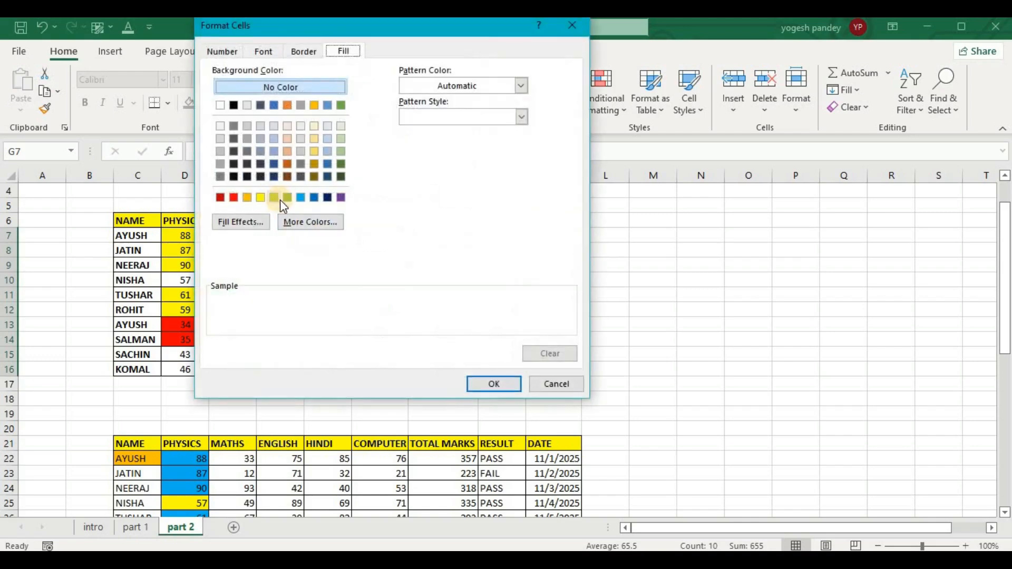
{"action": "left_click", "coordinate": [287, 198]}
{"action": "left_click", "coordinate": [488, 382]}
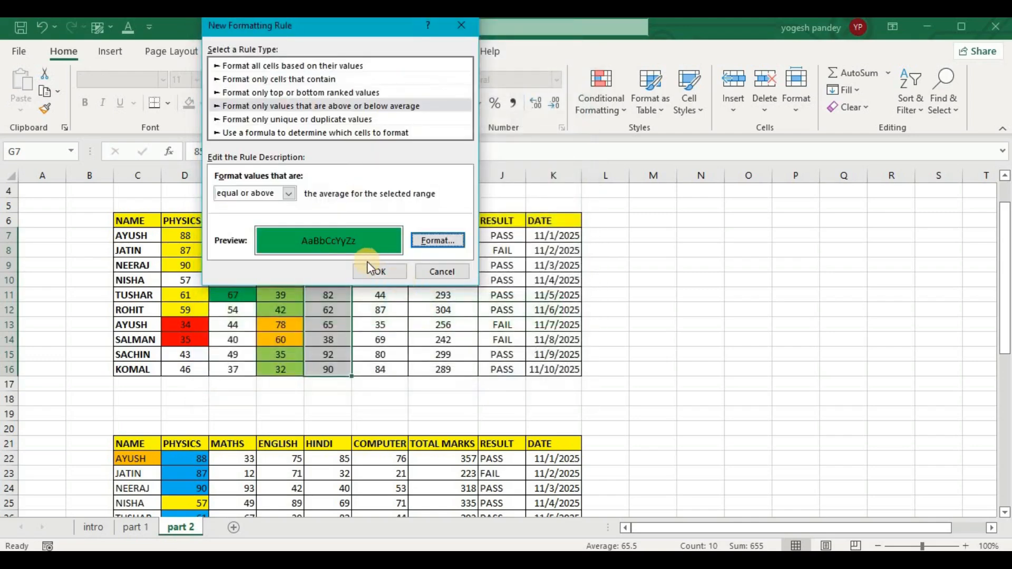
{"action": "left_click", "coordinate": [366, 269]}
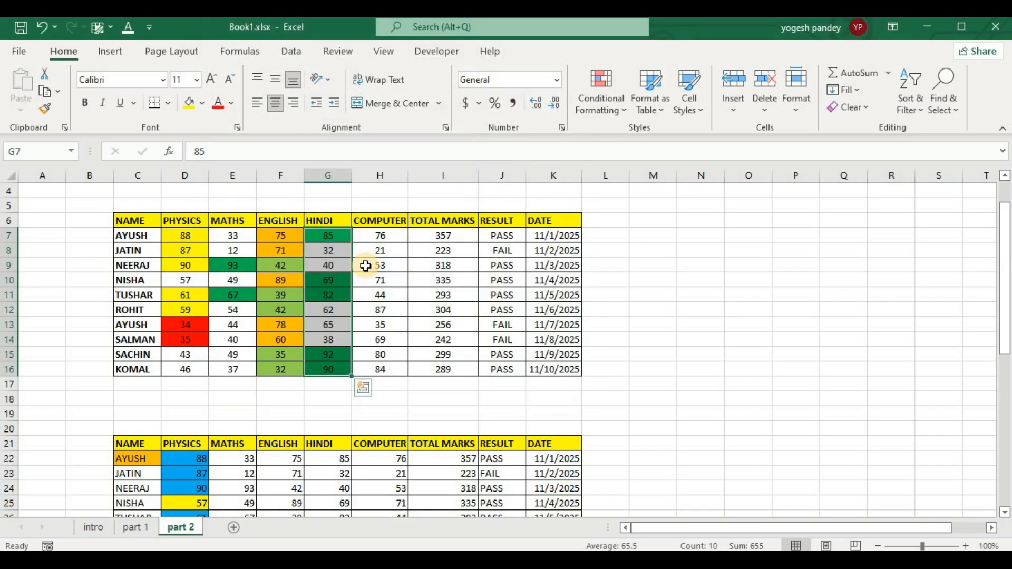
{"action": "left_click_drag", "start_coordinate": [379, 237], "coordinate": [381, 368]}
{"action": "left_click", "coordinate": [601, 95]}
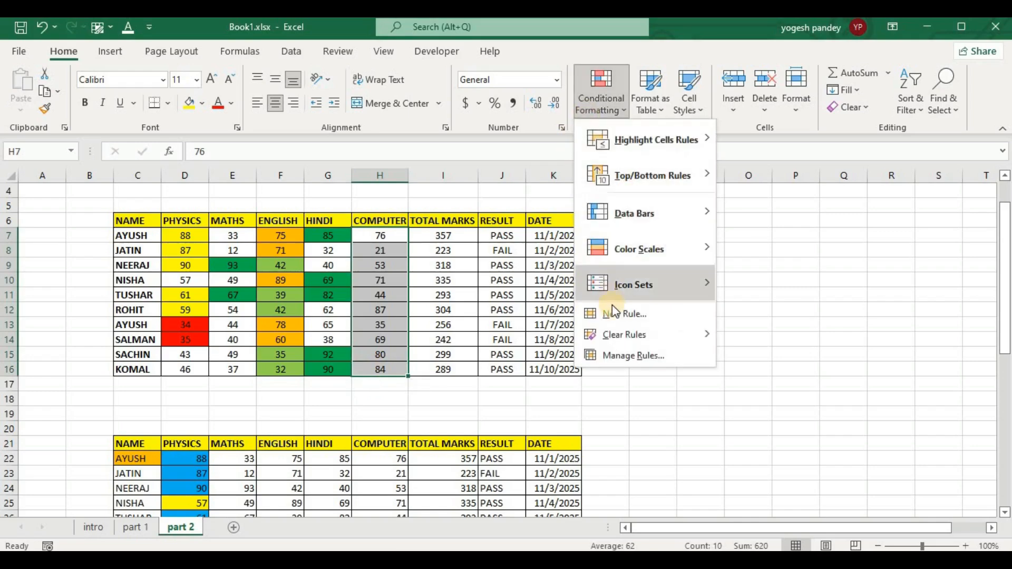
{"action": "left_click", "coordinate": [615, 312]}
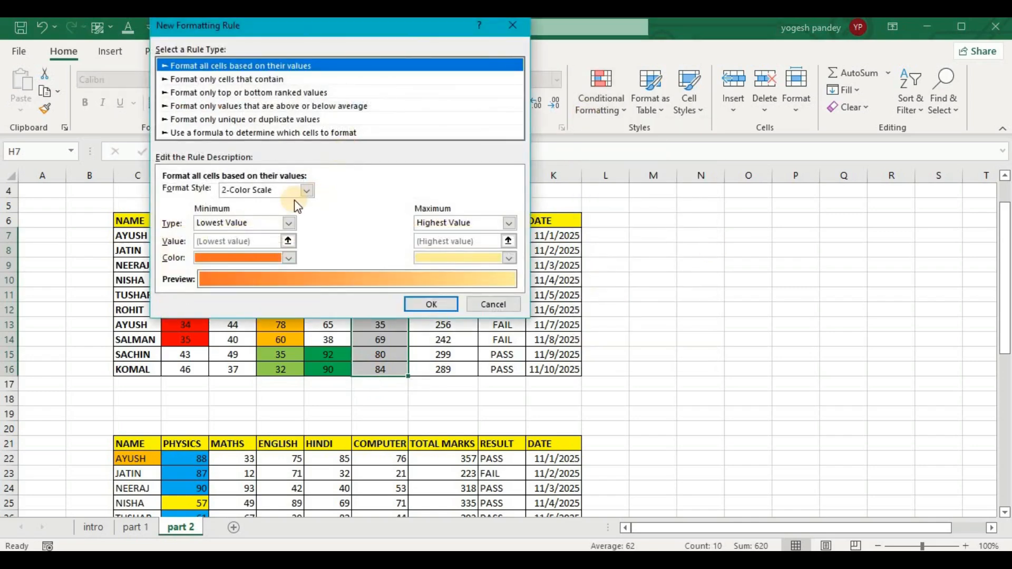
{"action": "left_click", "coordinate": [246, 106]}
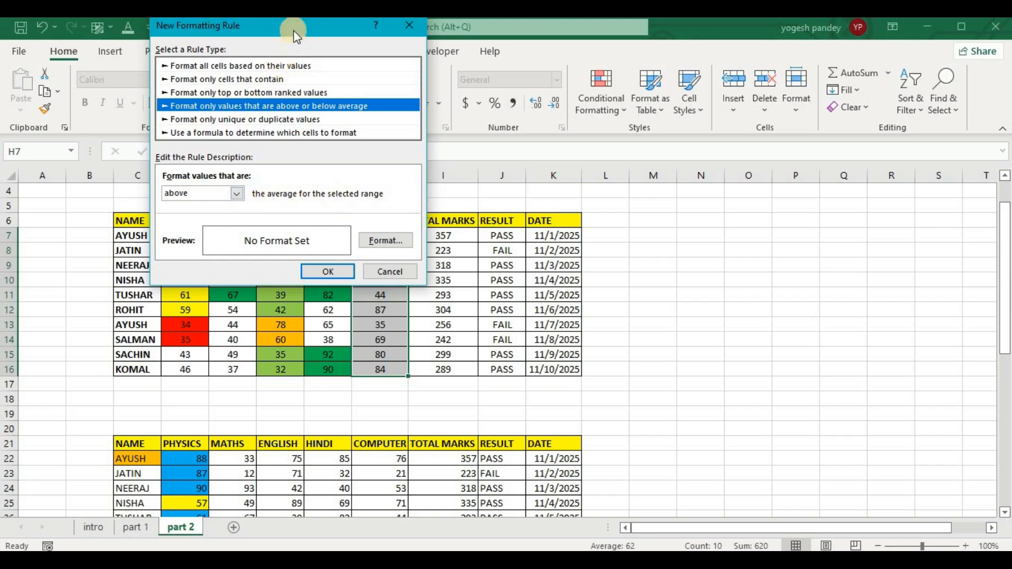
{"action": "left_click_drag", "start_coordinate": [293, 31], "coordinate": [603, 80]}
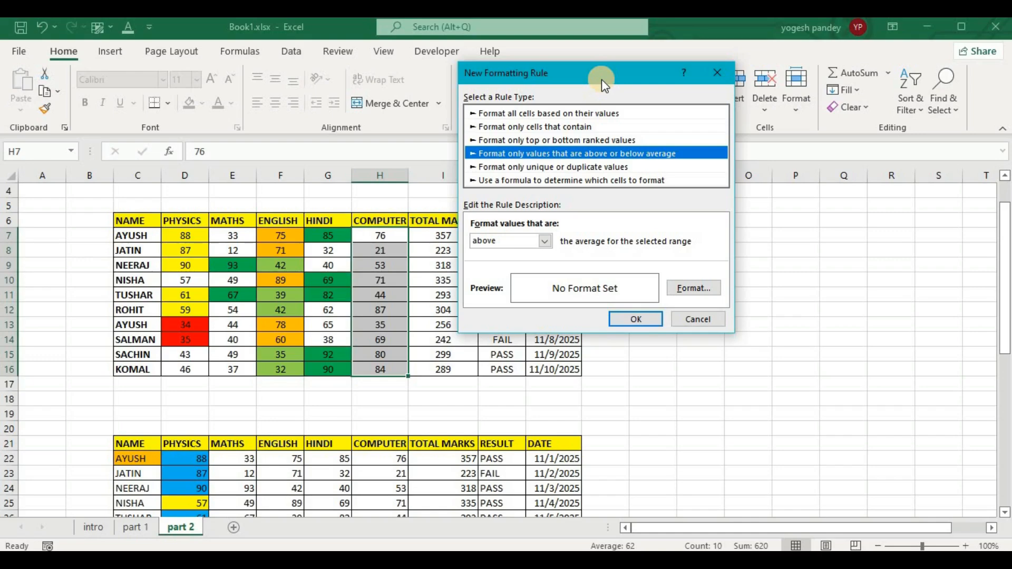
{"action": "left_click", "coordinate": [684, 320]}
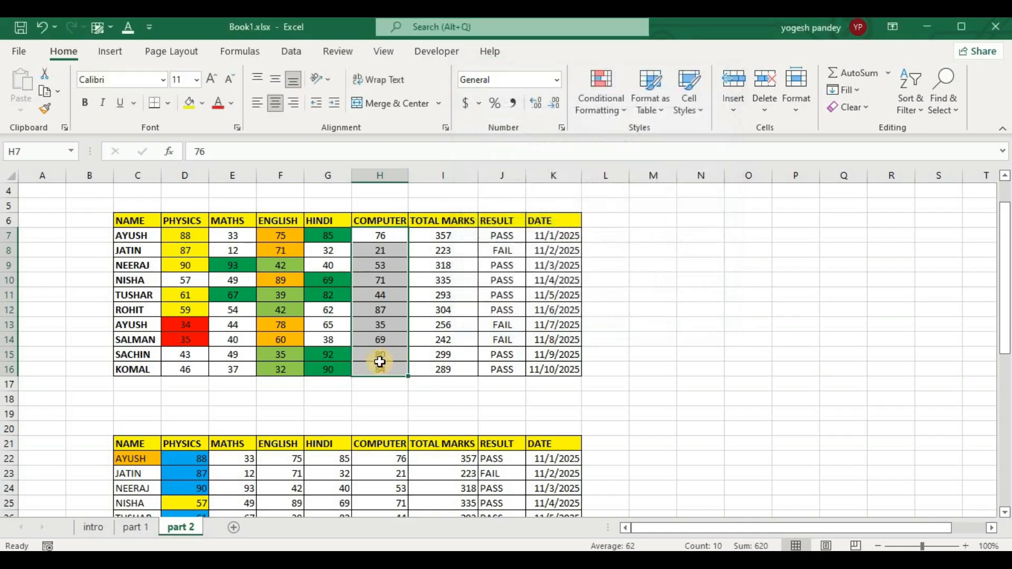
Calculate the average of the Computer marks H7:H16 in cell H17 with the AVERAGE function.
{"action": "left_click", "coordinate": [380, 391]}
{"action": "type", "text": "="}
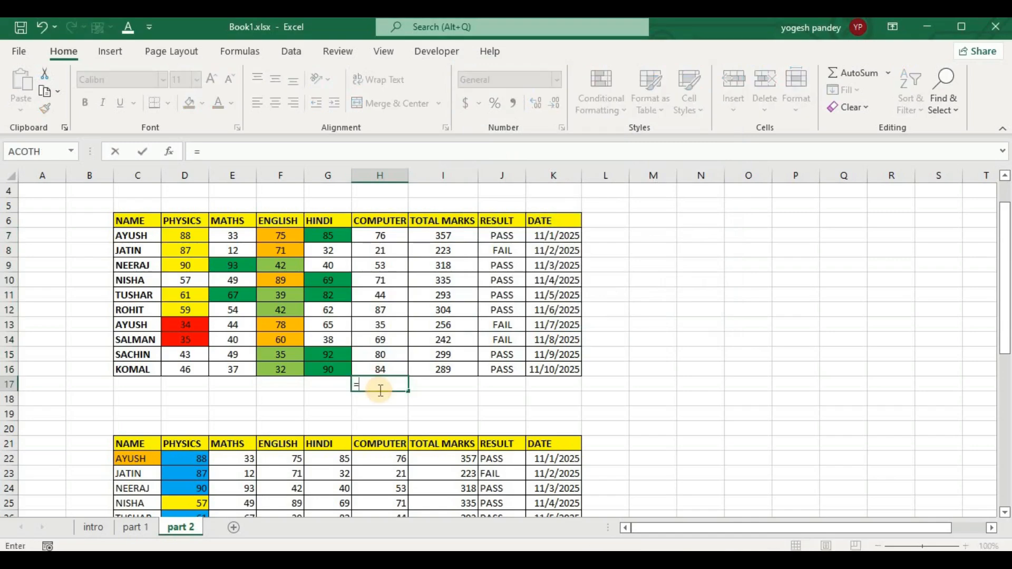
{"action": "type", "text": "avera"}
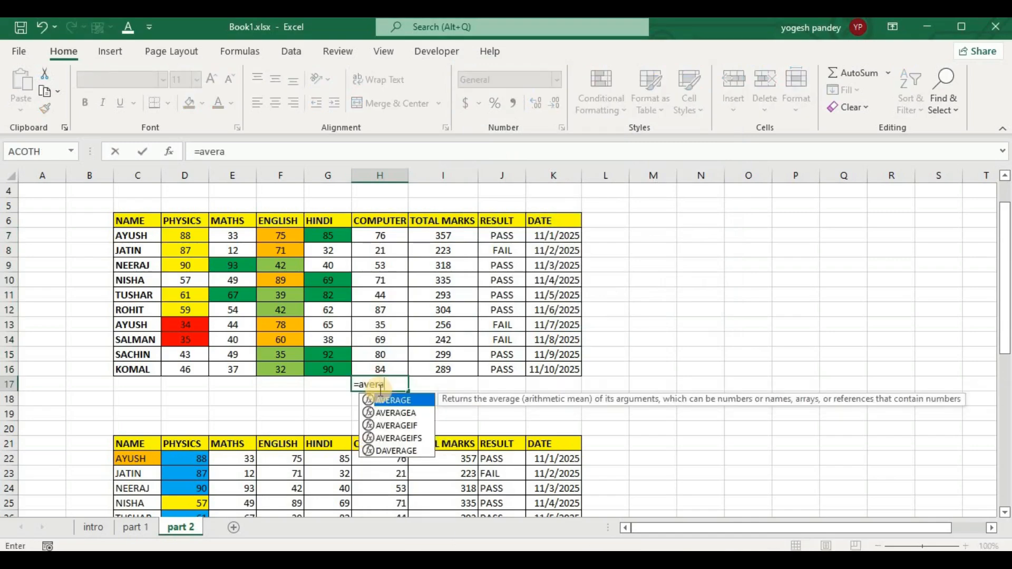
{"action": "key", "text": "Tab"}
{"action": "left_click_drag", "start_coordinate": [379, 236], "coordinate": [357, 366]}
{"action": "key", "text": "Return"}
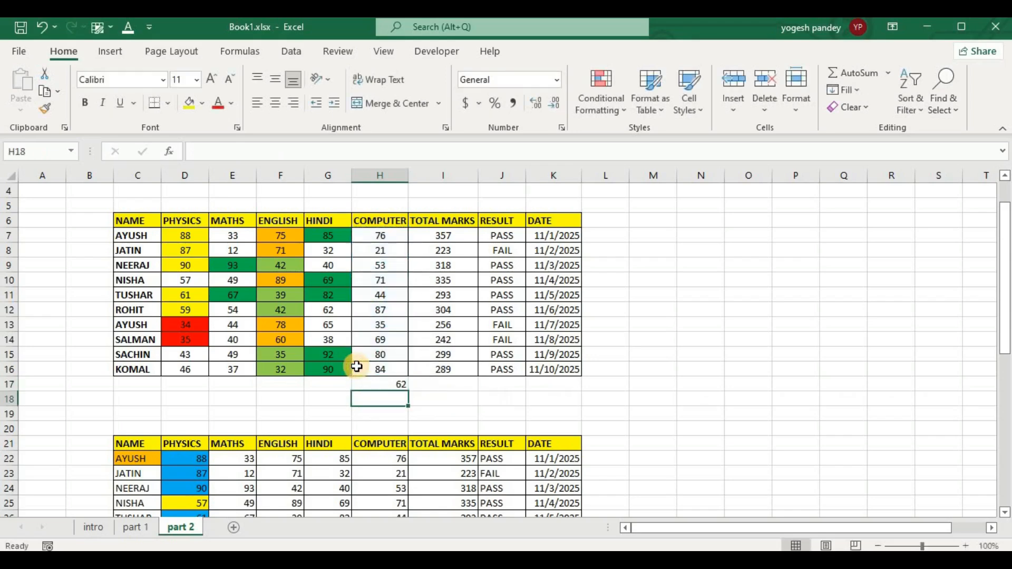
Start an above or below average formatting rule for the Computer marks H7:H16, set to 1 std dev above.
{"action": "left_click_drag", "start_coordinate": [385, 235], "coordinate": [387, 367]}
{"action": "left_click", "coordinate": [609, 115]}
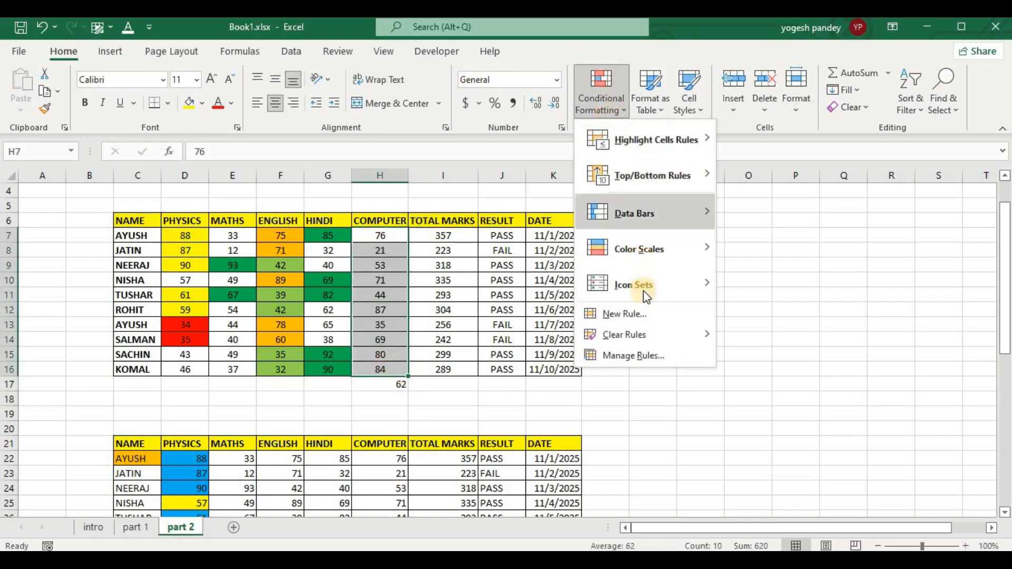
{"action": "left_click", "coordinate": [640, 313]}
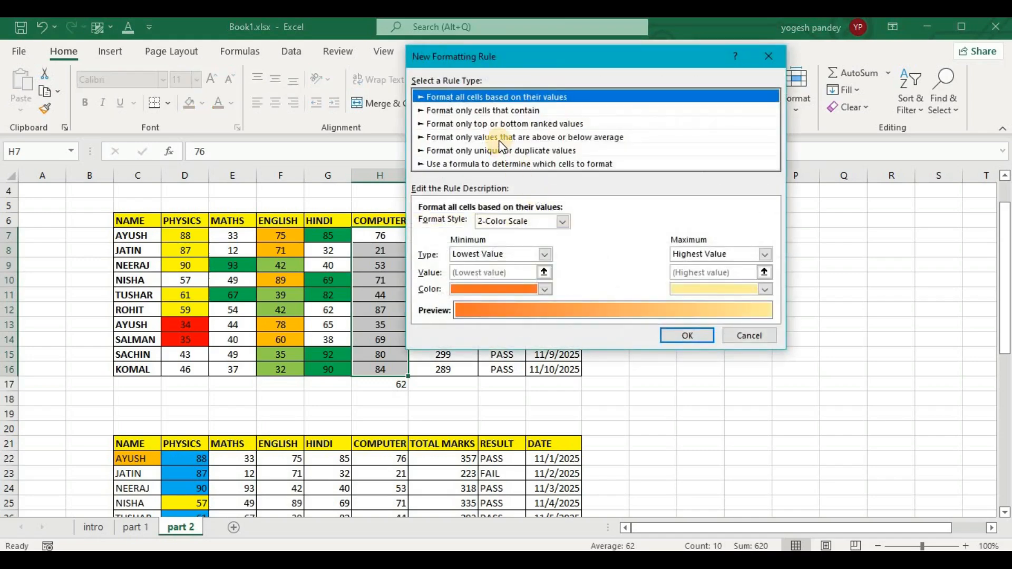
{"action": "left_click", "coordinate": [499, 140]}
{"action": "left_click", "coordinate": [498, 151]}
{"action": "left_click", "coordinate": [504, 137]}
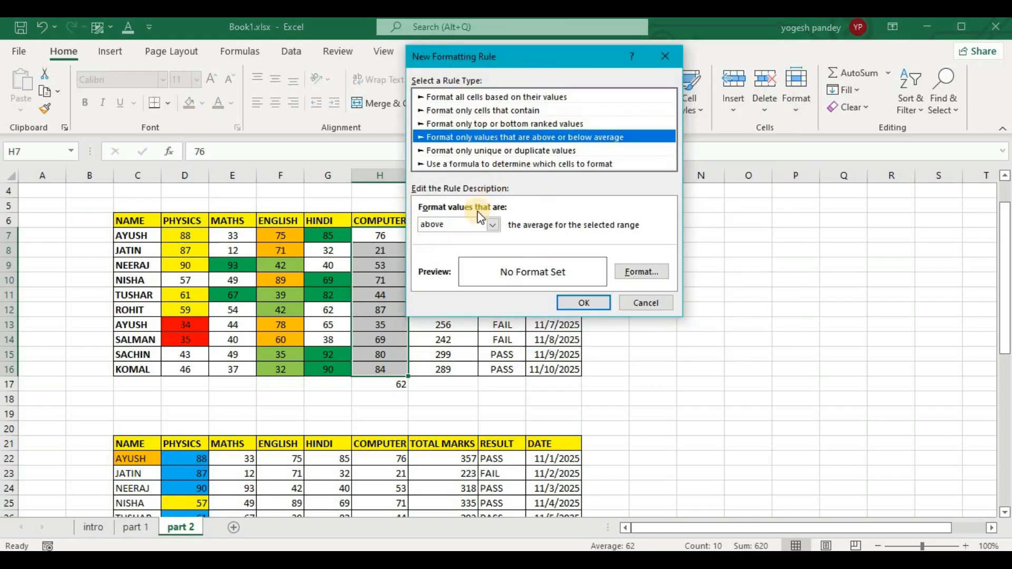
{"action": "left_click", "coordinate": [494, 226]}
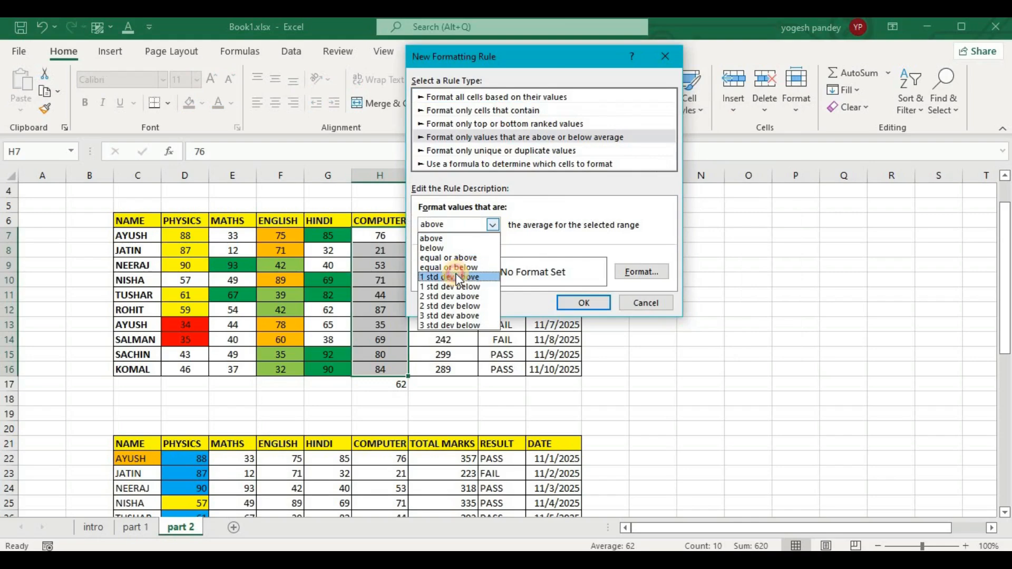
{"action": "left_click", "coordinate": [456, 276]}
Give the 1 std dev above rule a red background fill and apply it to the Computer marks.
{"action": "left_click", "coordinate": [642, 272]}
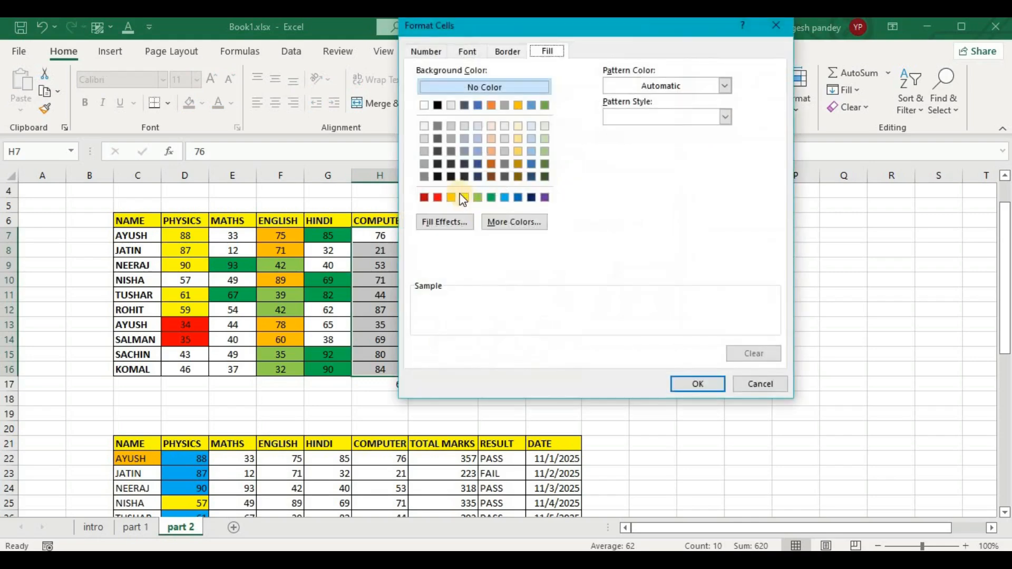
{"action": "left_click", "coordinate": [438, 198]}
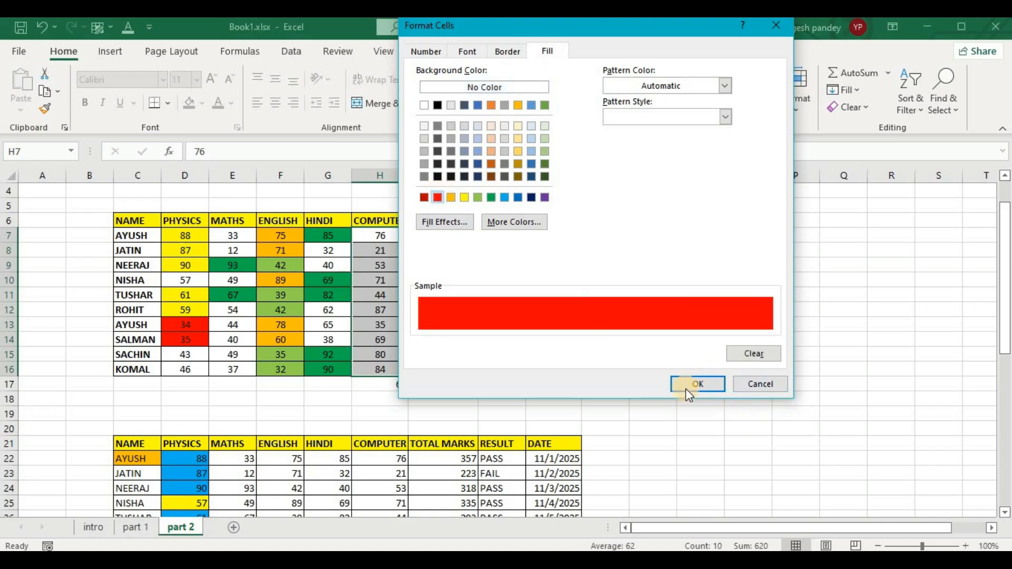
{"action": "left_click", "coordinate": [694, 384]}
{"action": "left_click", "coordinate": [584, 304]}
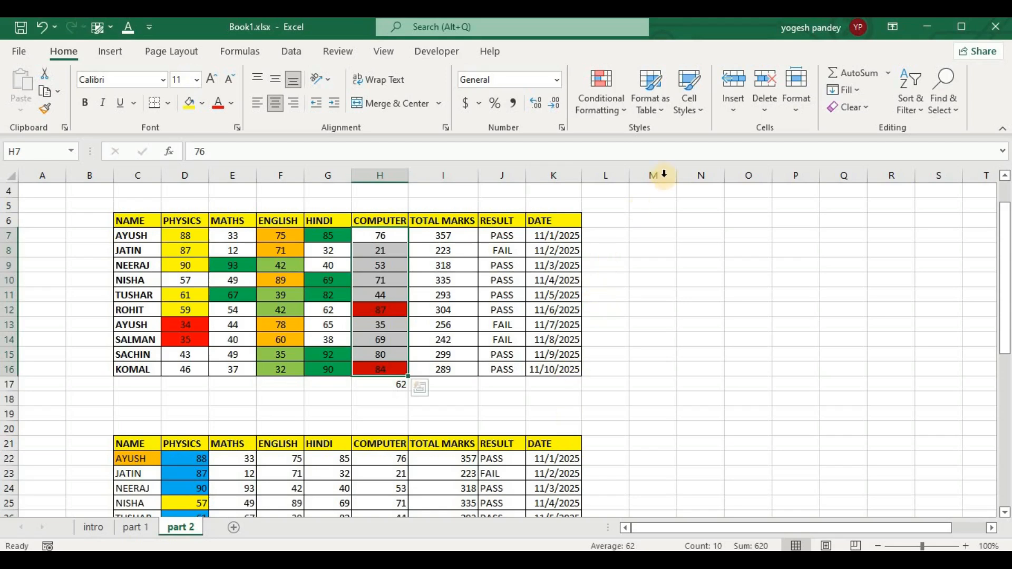
Add a 1 std dev above average formatting rule with a yellow background fill to the Computer marks H7:H16.
{"action": "left_click", "coordinate": [601, 106]}
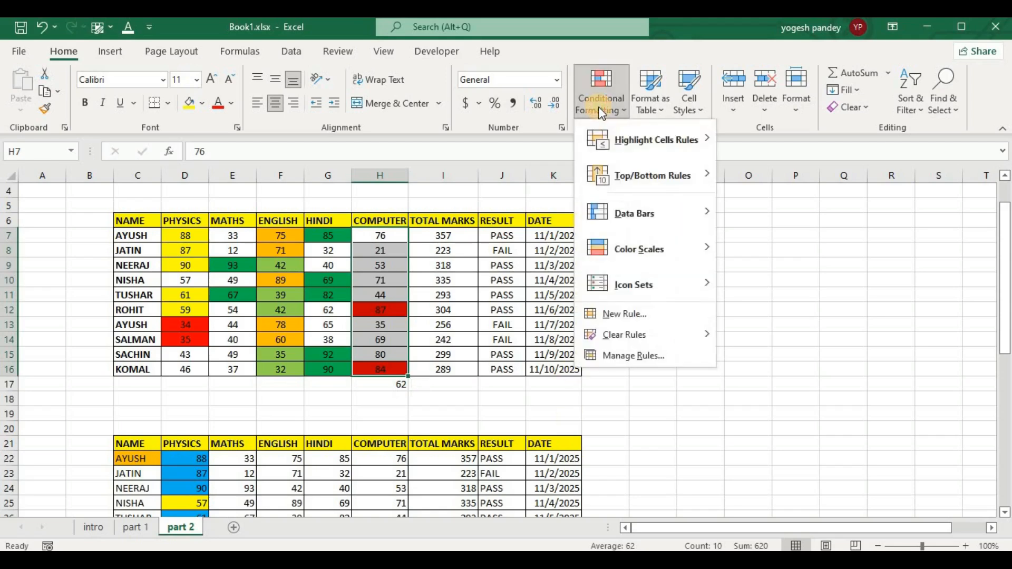
{"action": "left_click", "coordinate": [628, 314]}
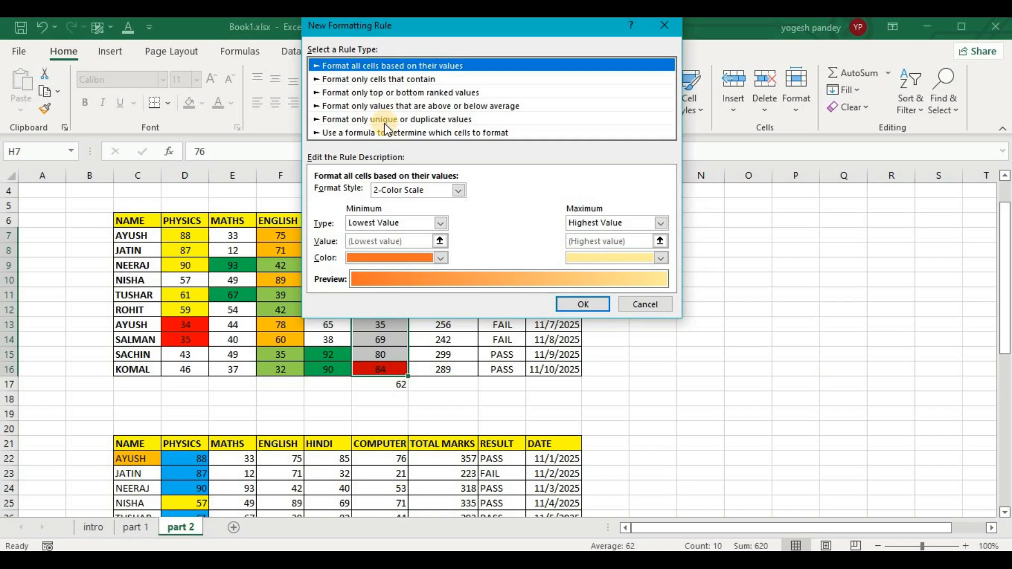
{"action": "left_click", "coordinate": [390, 105]}
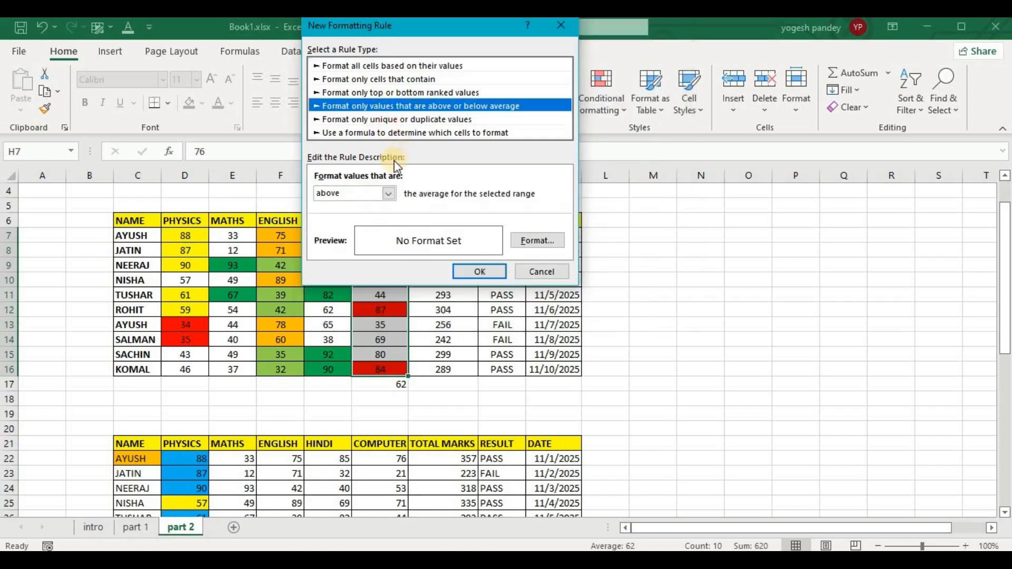
{"action": "left_click", "coordinate": [388, 194]}
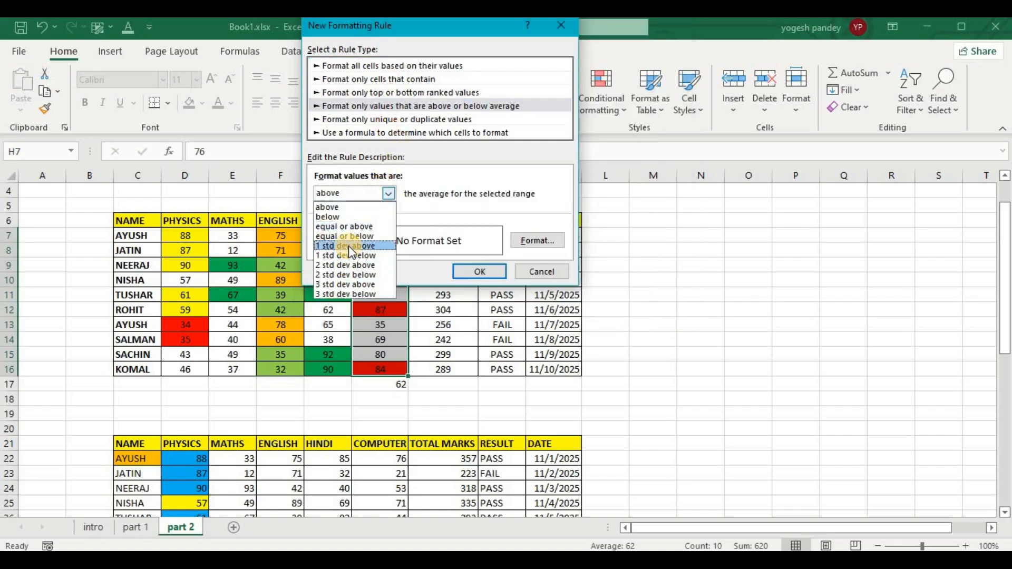
{"action": "left_click", "coordinate": [603, 56]}
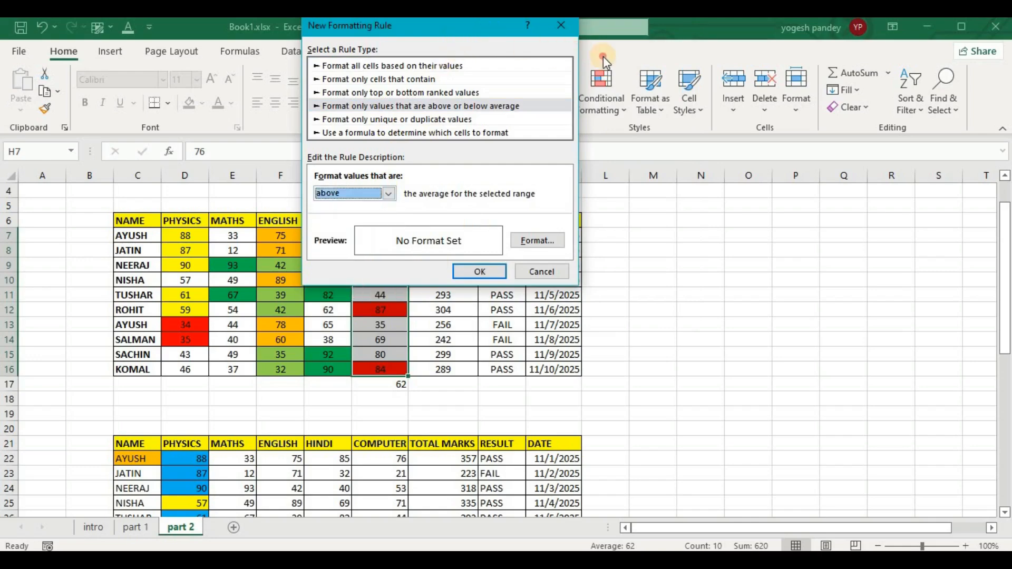
{"action": "left_click_drag", "start_coordinate": [410, 28], "coordinate": [593, 100]}
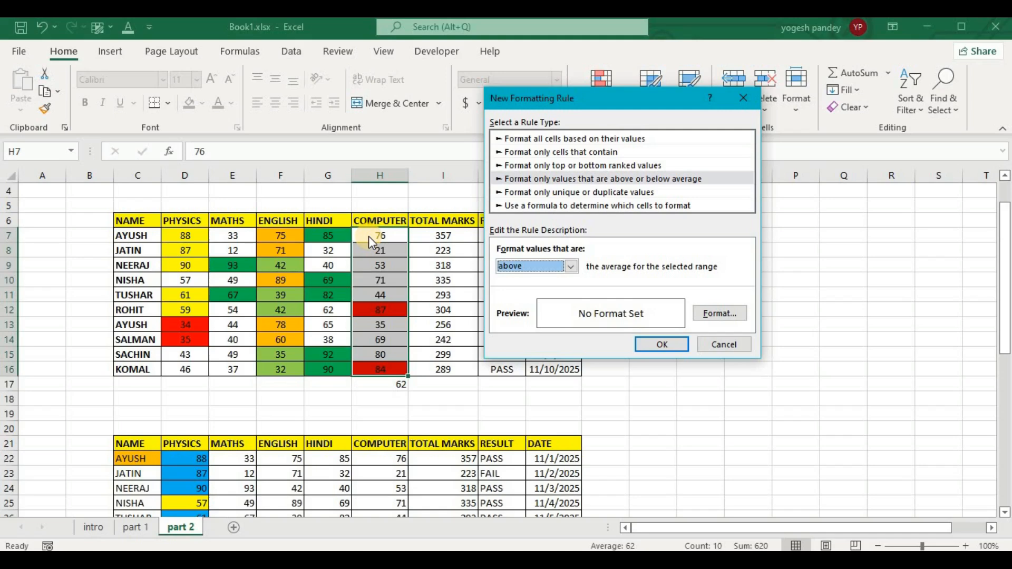
{"action": "left_click", "coordinate": [570, 266]}
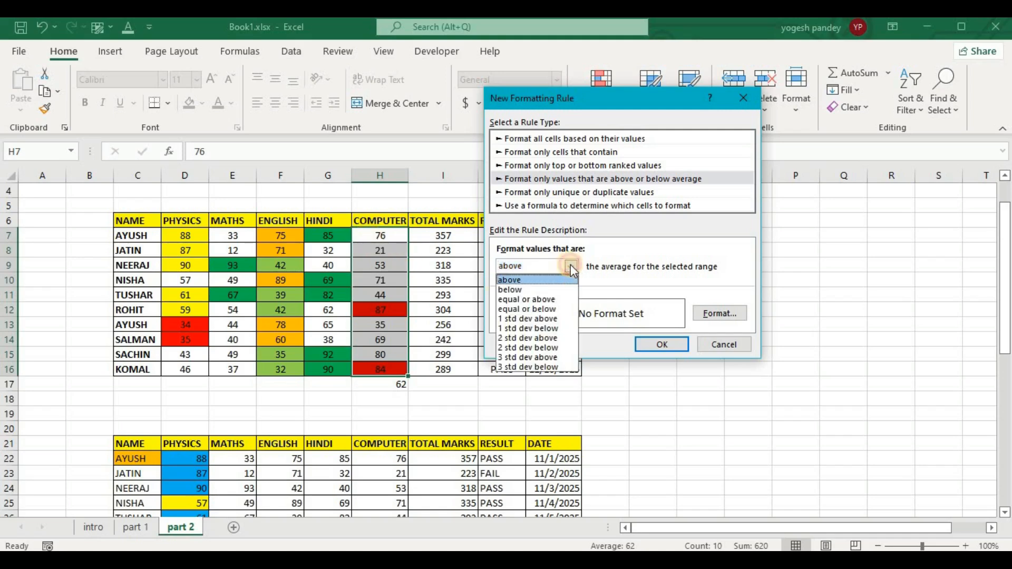
{"action": "left_click", "coordinate": [542, 319]}
{"action": "left_click", "coordinate": [727, 314]}
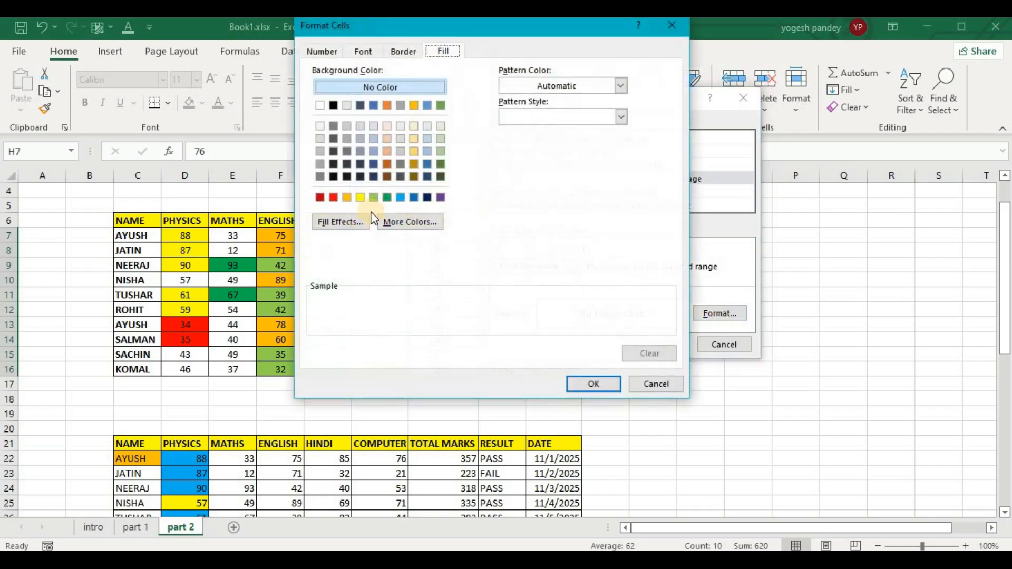
{"action": "left_click", "coordinate": [361, 197]}
{"action": "left_click", "coordinate": [594, 384]}
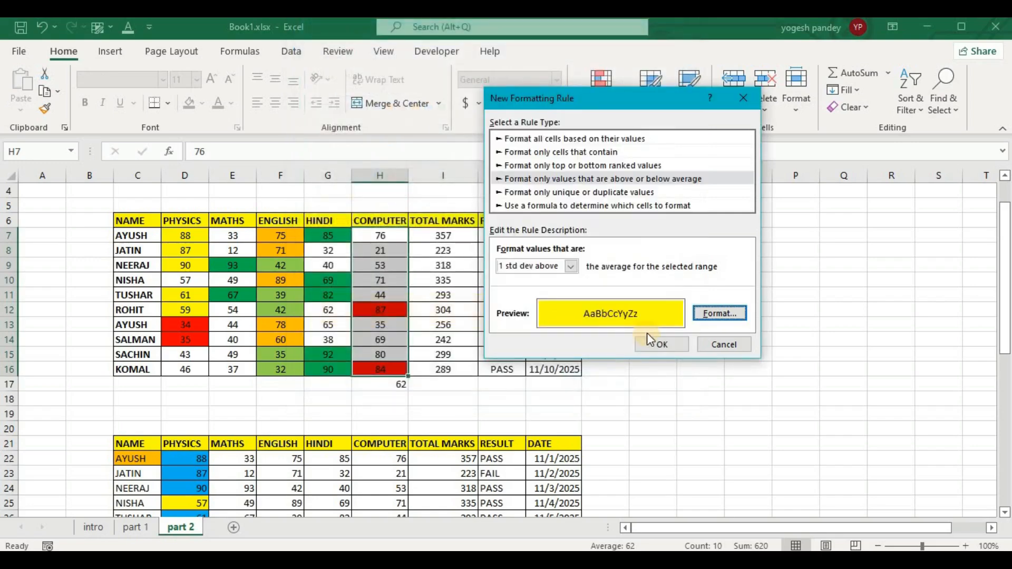
{"action": "left_click", "coordinate": [652, 343]}
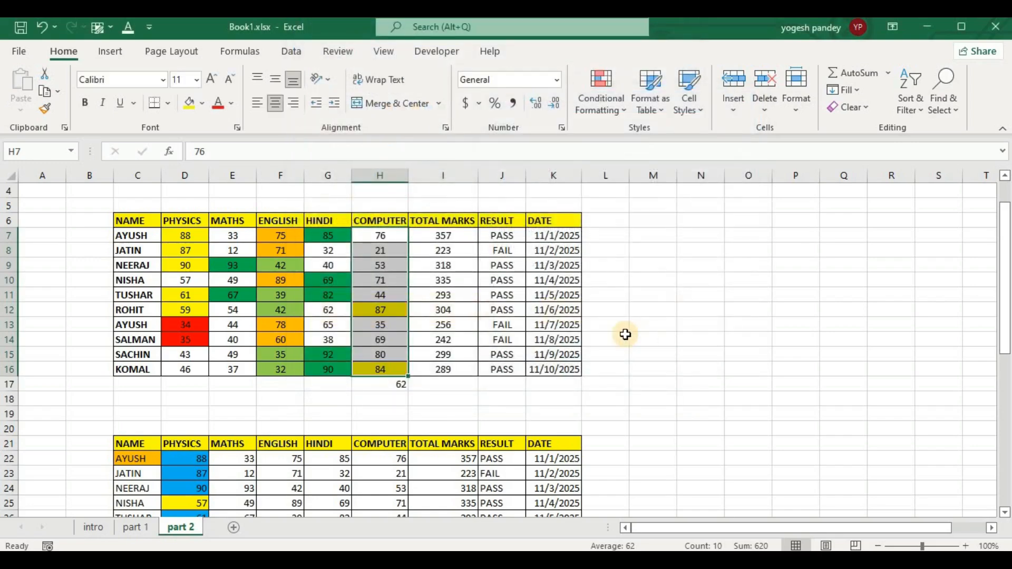
Add a 1 std dev below average formatting rule with a light green background fill to the Computer marks H7:H16.
{"action": "left_click", "coordinate": [607, 108]}
{"action": "left_click", "coordinate": [620, 316]}
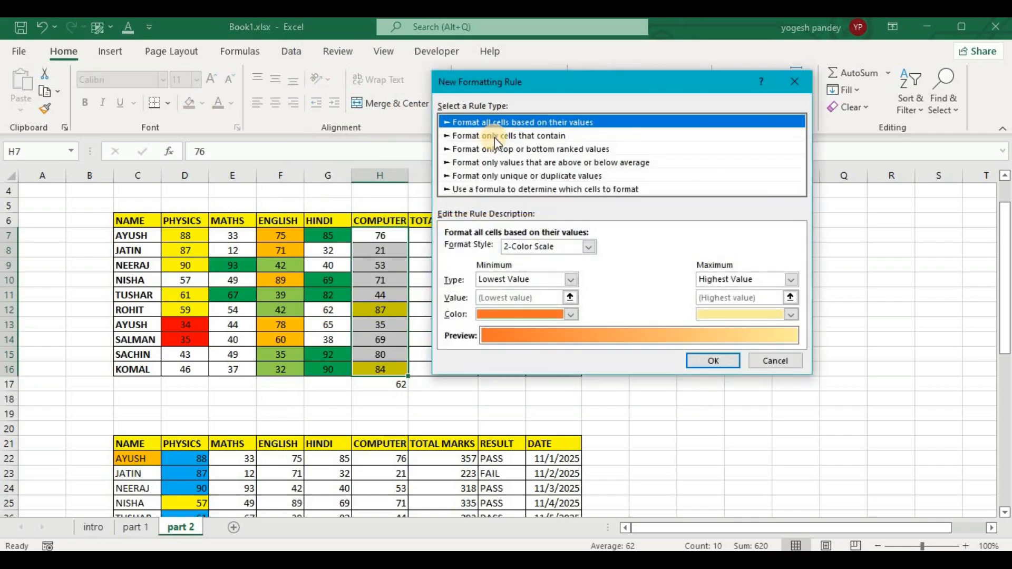
{"action": "left_click", "coordinate": [514, 162]}
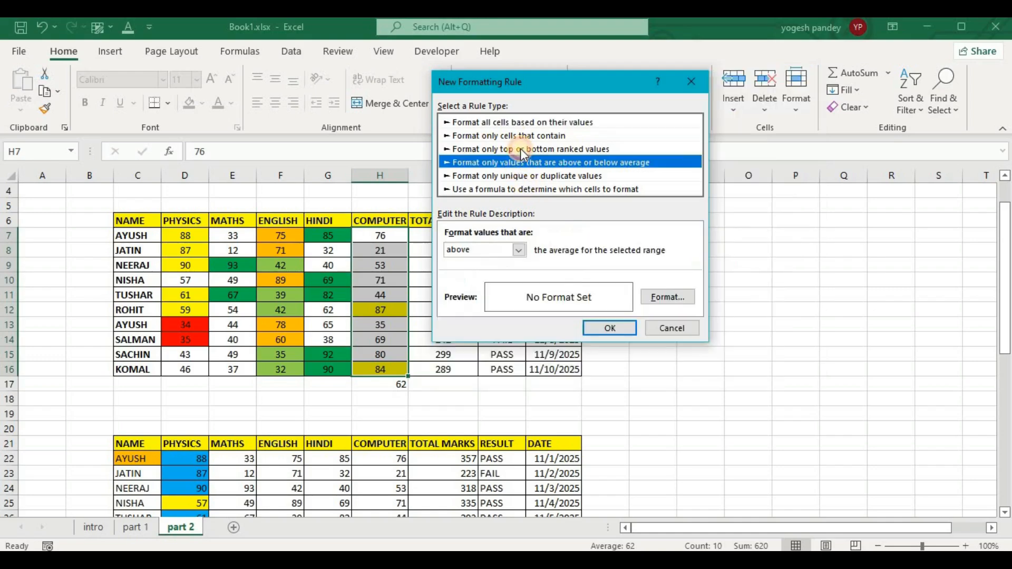
{"action": "left_click", "coordinate": [519, 251]}
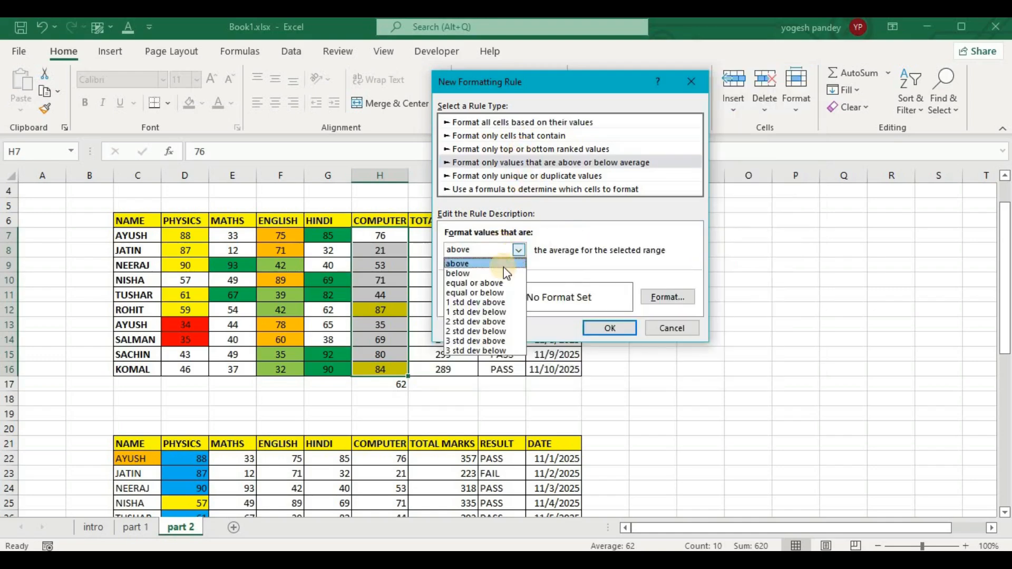
{"action": "left_click", "coordinate": [483, 309]}
{"action": "left_click", "coordinate": [667, 297]}
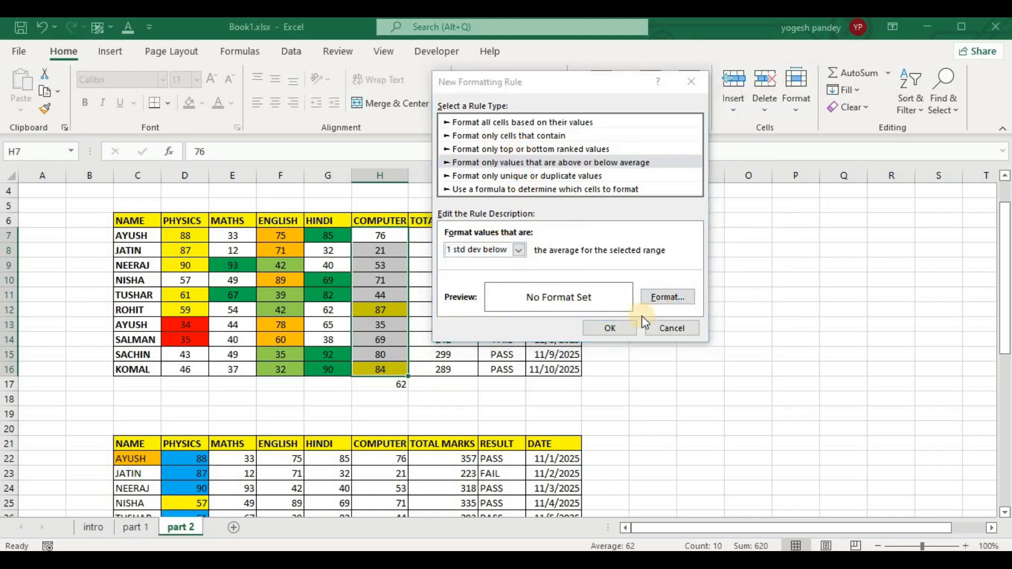
{"action": "left_click", "coordinate": [502, 197]}
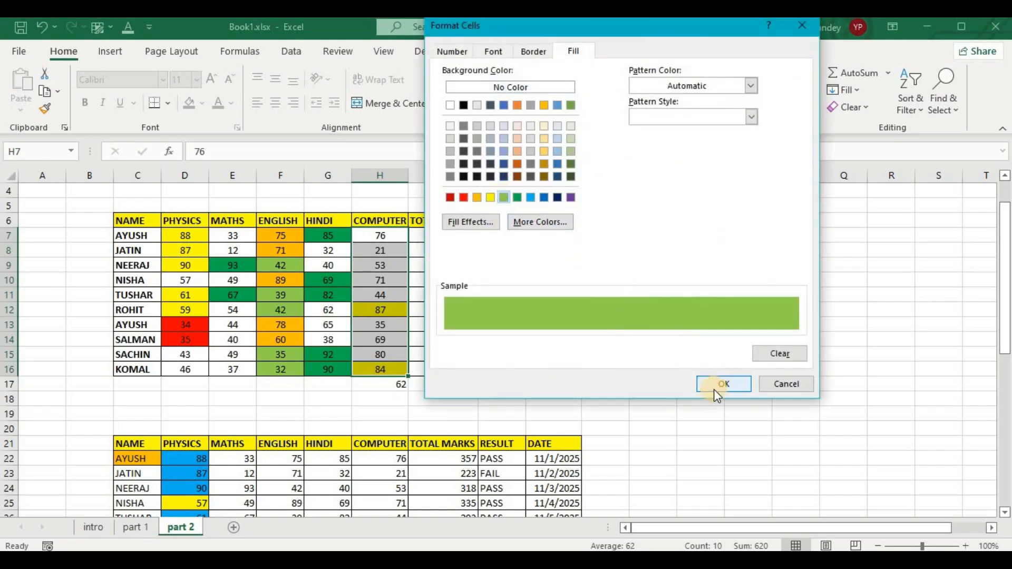
{"action": "left_click", "coordinate": [706, 378]}
{"action": "left_click", "coordinate": [625, 326]}
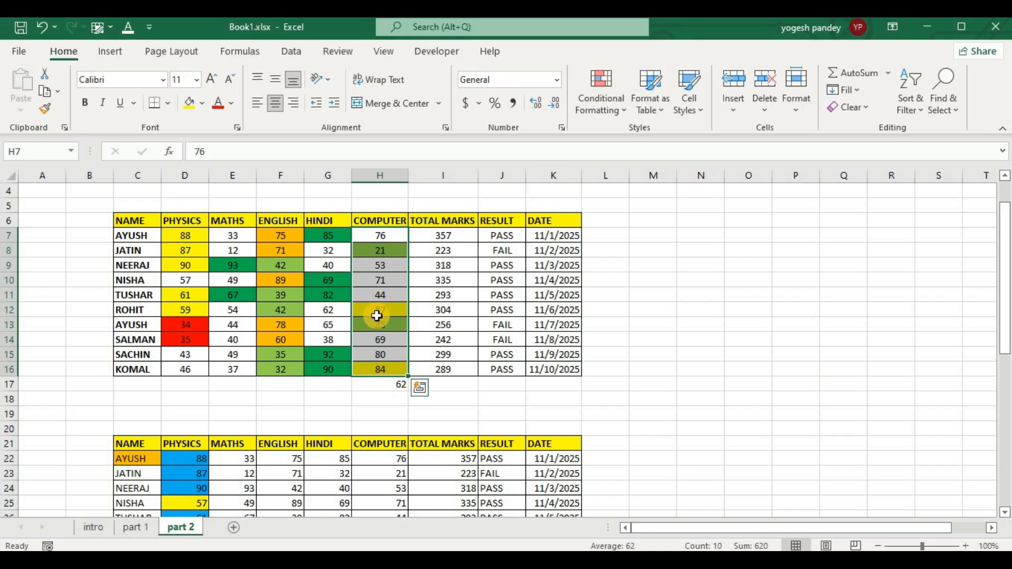
Add a 2 std dev above average formatting rule with a light blue background fill to the Computer marks H7:H16.
{"action": "left_click", "coordinate": [621, 98]}
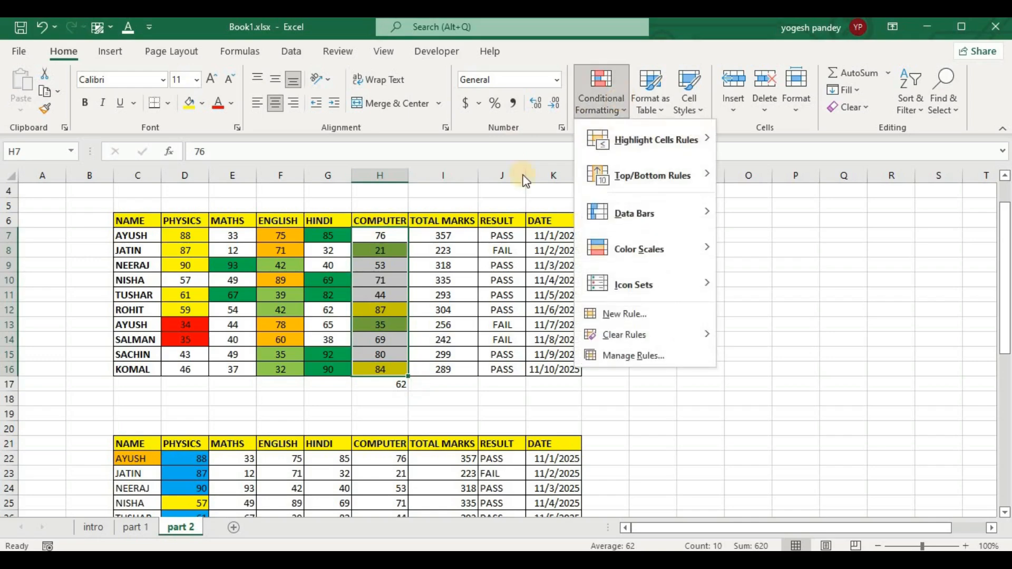
{"action": "left_click", "coordinate": [590, 314]}
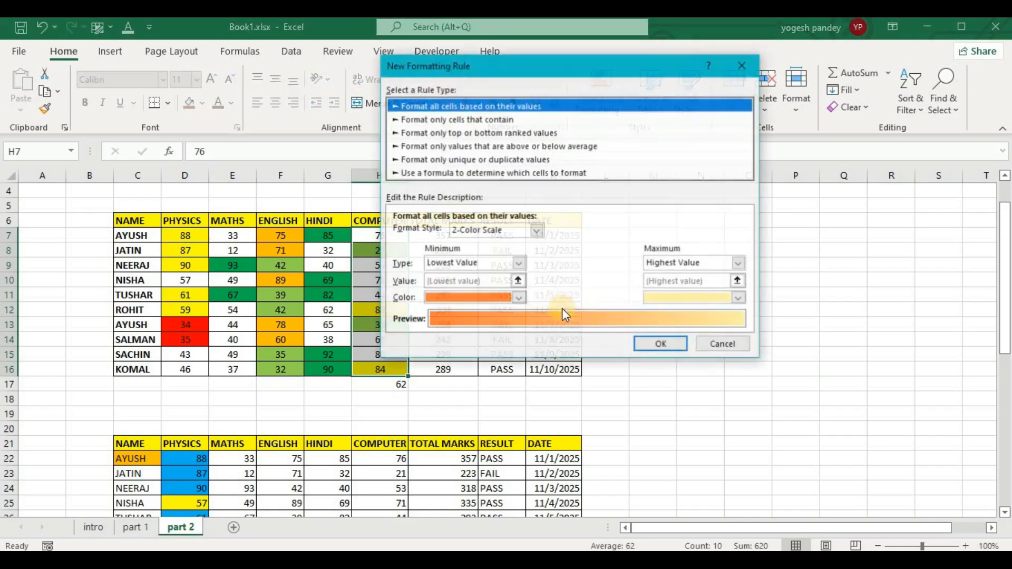
{"action": "left_click", "coordinate": [454, 148]}
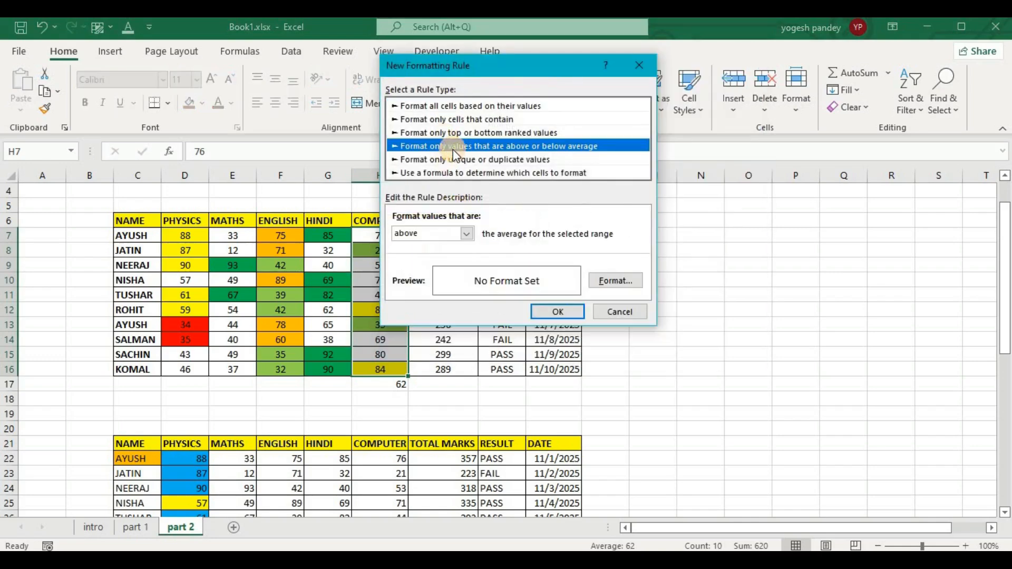
{"action": "left_click", "coordinate": [466, 233]}
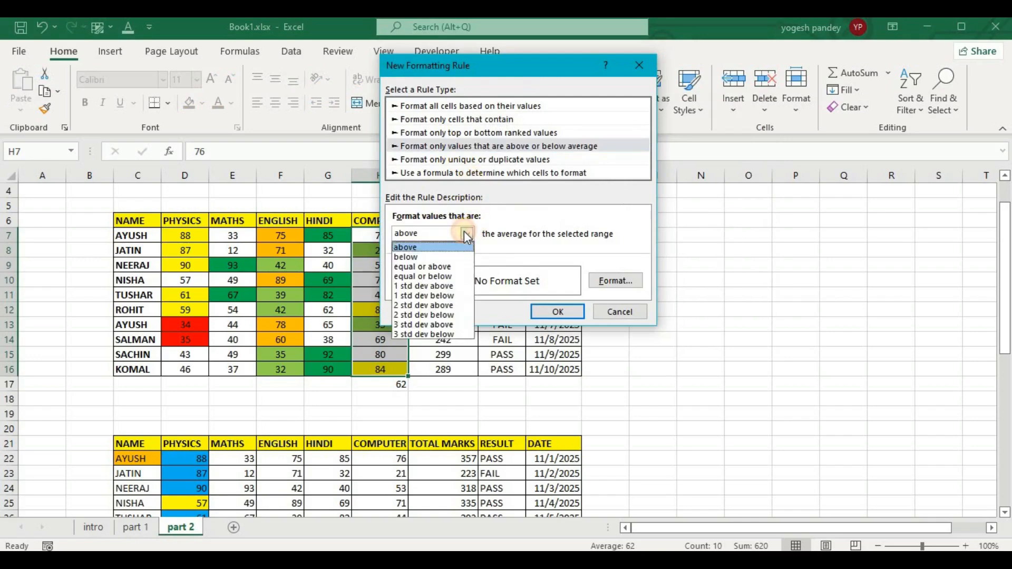
{"action": "left_click", "coordinate": [431, 308]}
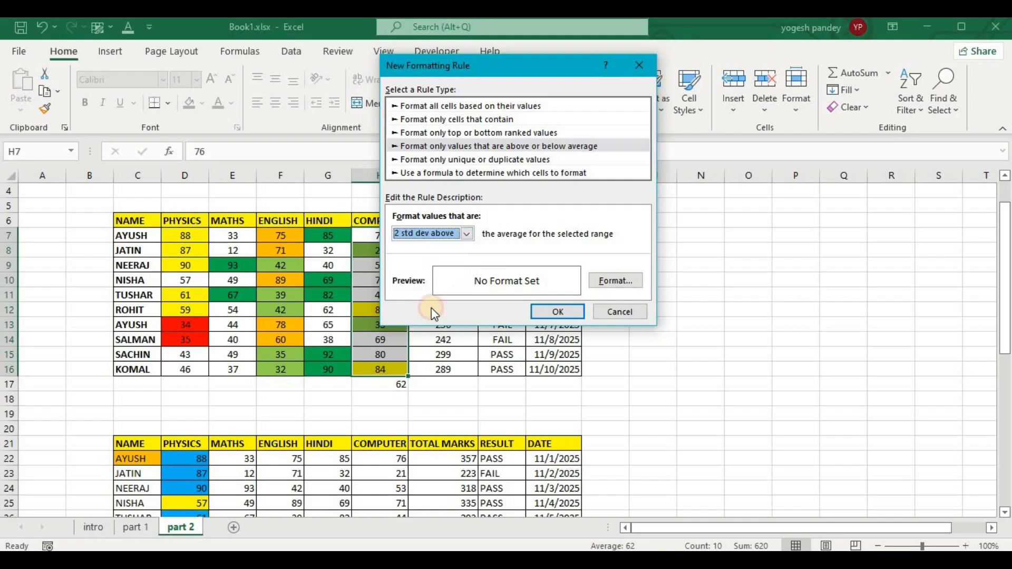
{"action": "left_click", "coordinate": [615, 281]}
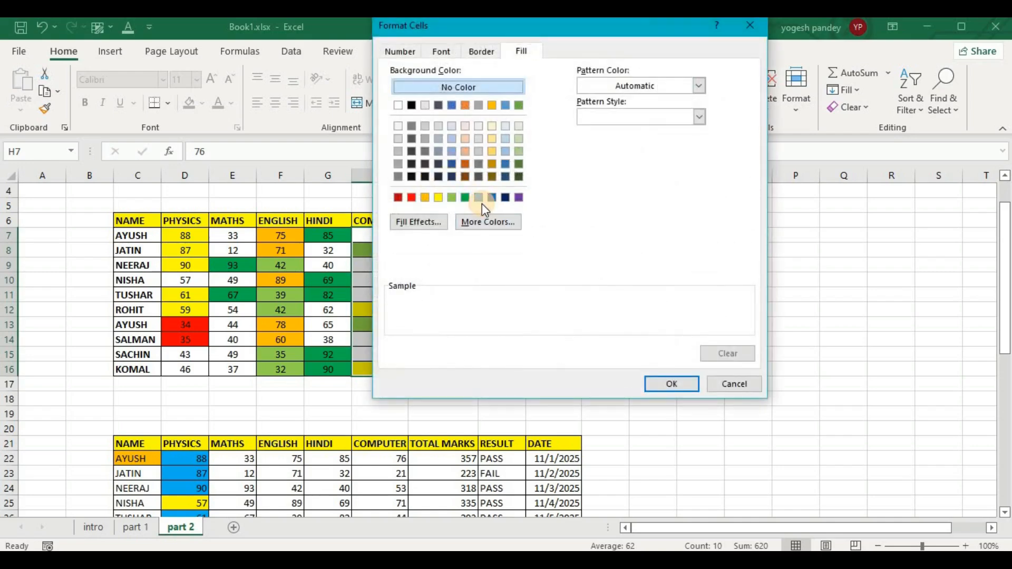
{"action": "left_click", "coordinate": [479, 198]}
{"action": "left_click", "coordinate": [663, 383]}
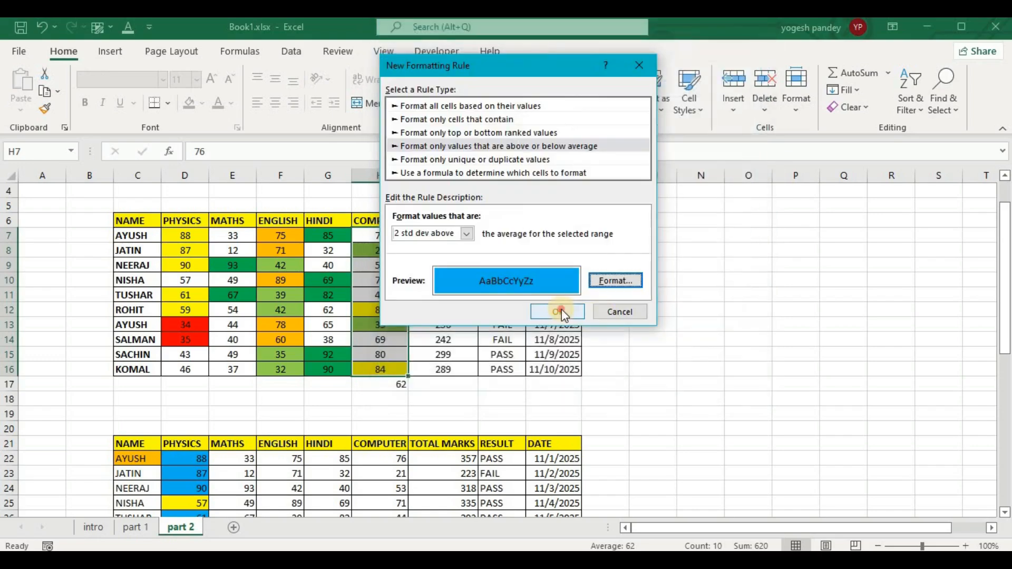
{"action": "left_click", "coordinate": [621, 309]}
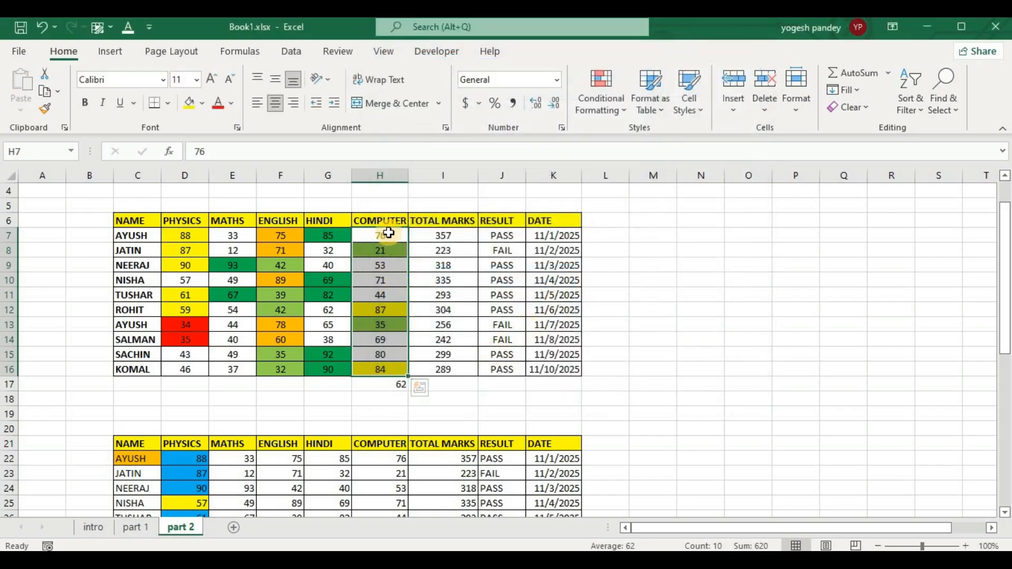
Add a 2 std dev below average formatting rule with a purple background fill to the Computer marks H7:H16.
{"action": "left_click", "coordinate": [597, 108]}
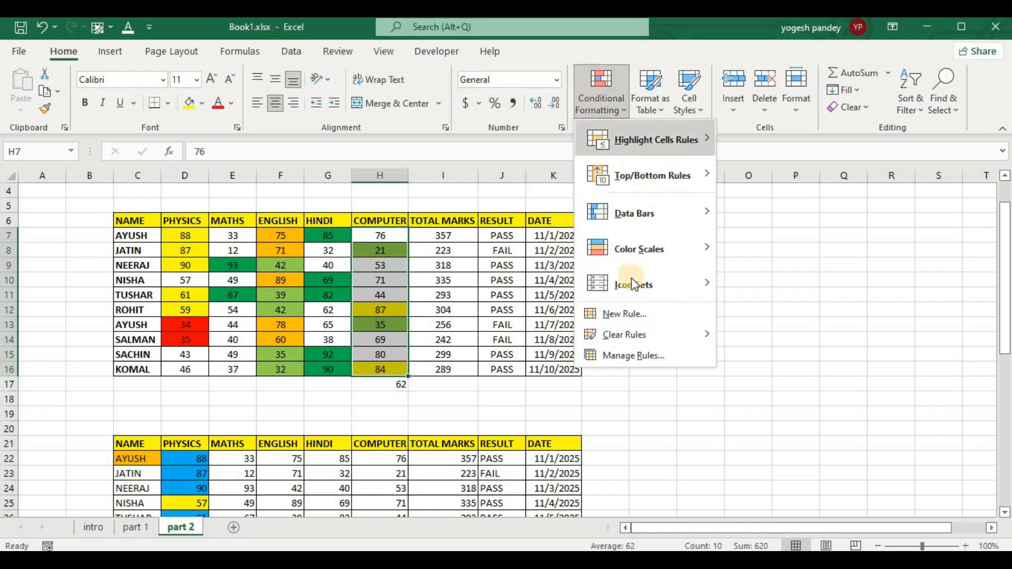
{"action": "left_click", "coordinate": [640, 319]}
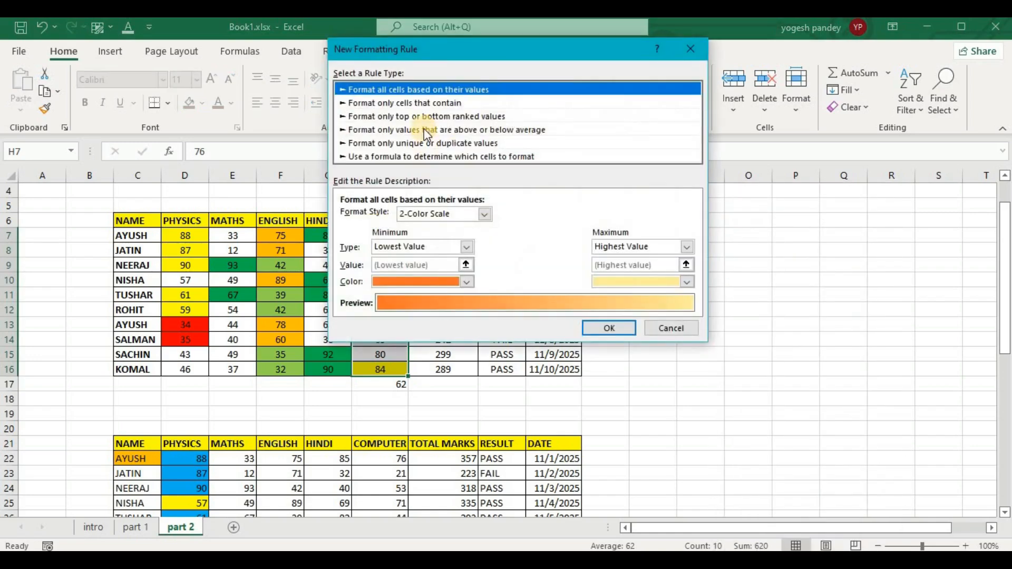
{"action": "left_click", "coordinate": [427, 132]}
{"action": "left_click", "coordinate": [413, 216]}
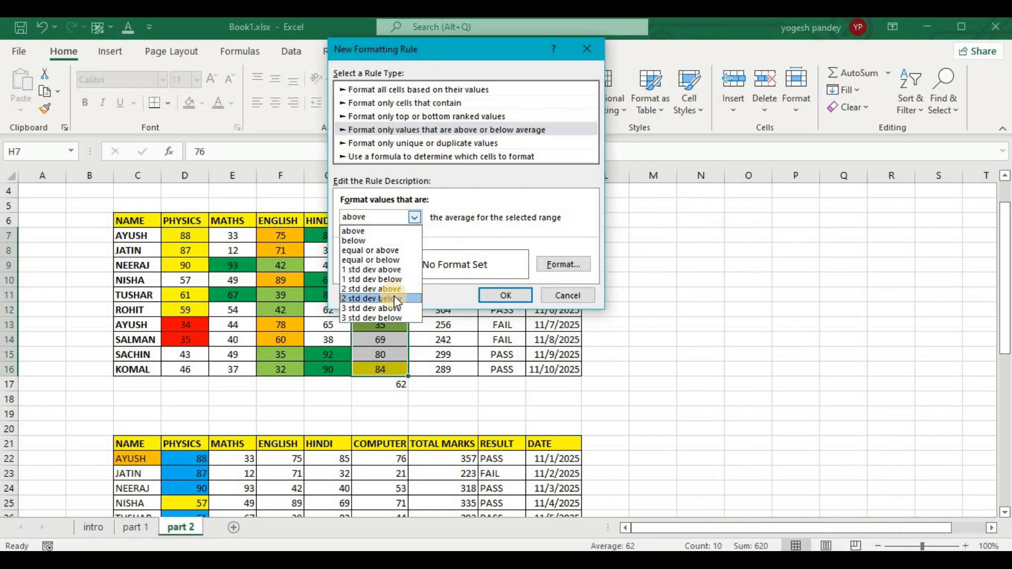
{"action": "left_click", "coordinate": [394, 299]}
{"action": "left_click", "coordinate": [562, 259]}
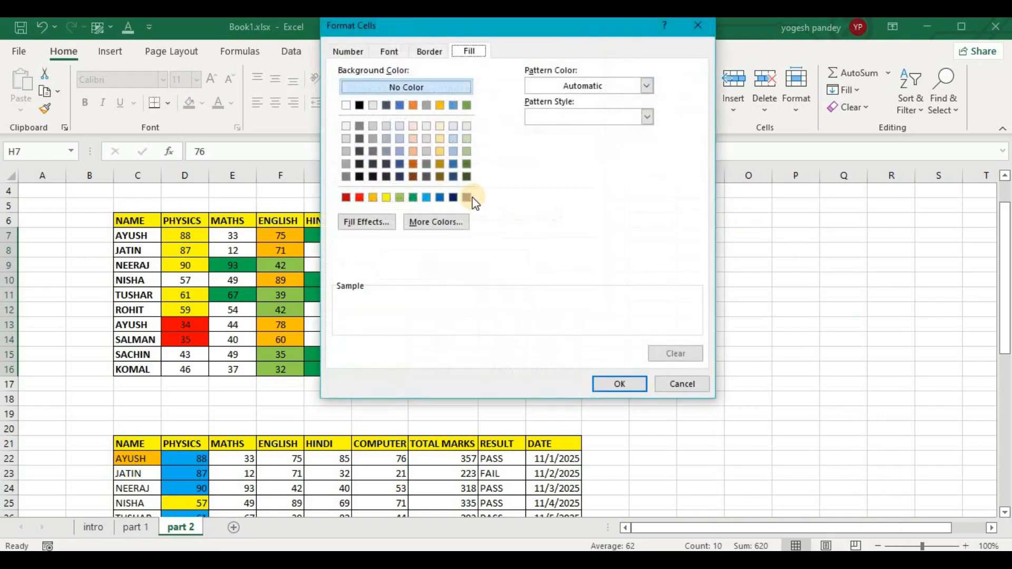
{"action": "left_click", "coordinate": [467, 197]}
{"action": "left_click", "coordinate": [613, 385]}
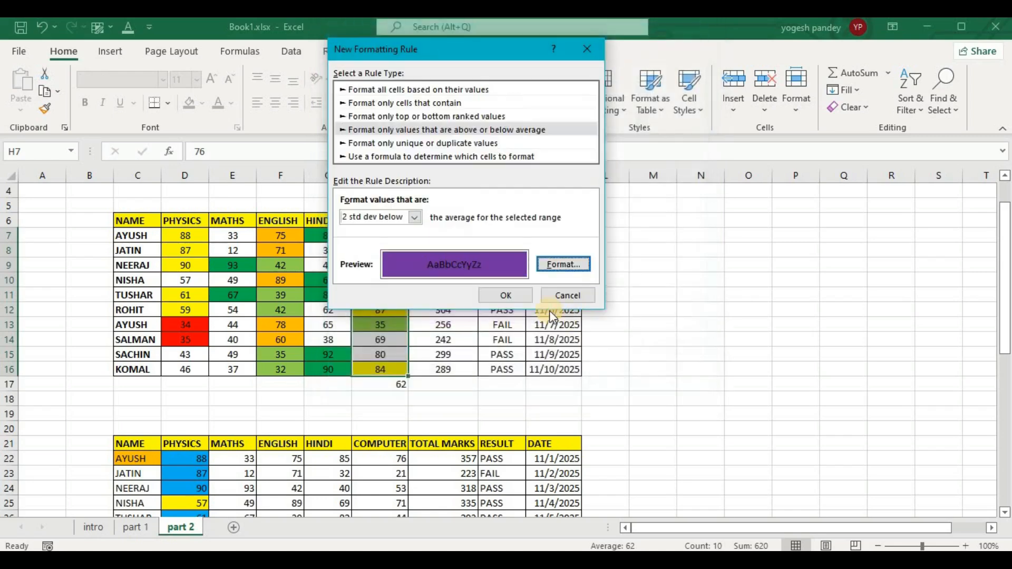
{"action": "left_click", "coordinate": [506, 295]}
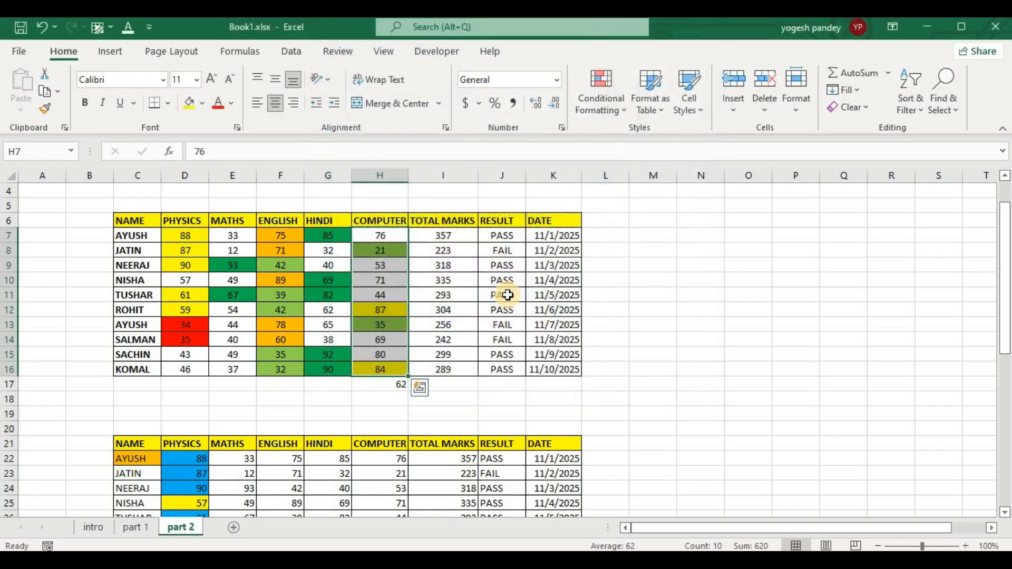
{"action": "left_click", "coordinate": [667, 307]}
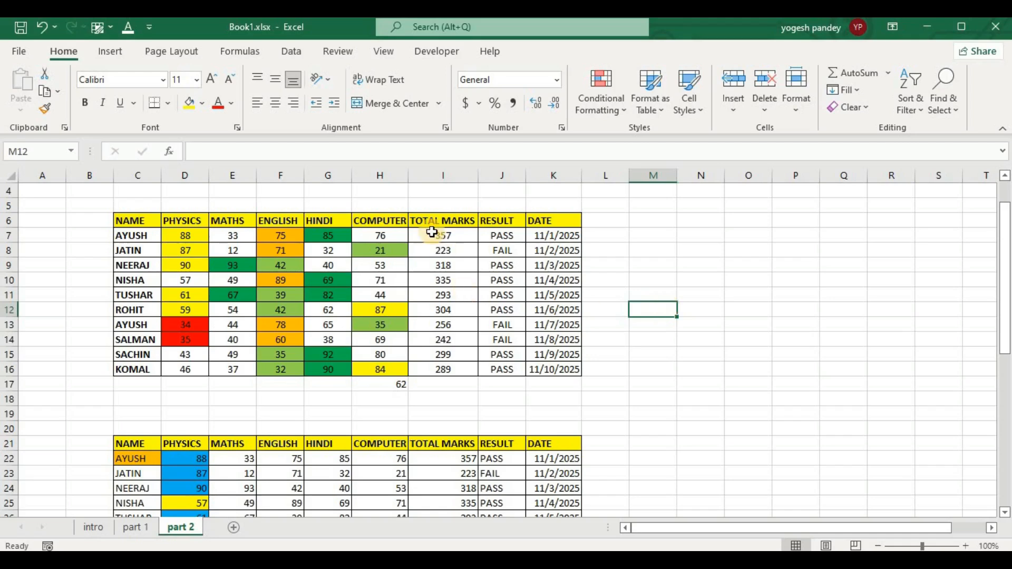
Add a duplicate values formatting rule with an orange background fill to the Total Marks I7:I16.
{"action": "left_click_drag", "start_coordinate": [429, 235], "coordinate": [443, 369]}
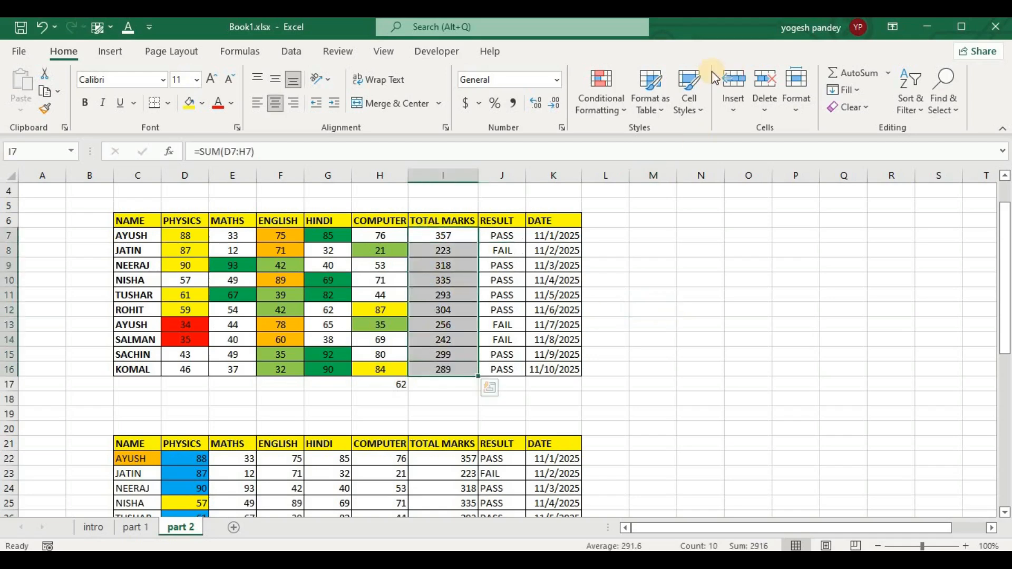
{"action": "left_click", "coordinate": [597, 95]}
{"action": "left_click", "coordinate": [624, 318]}
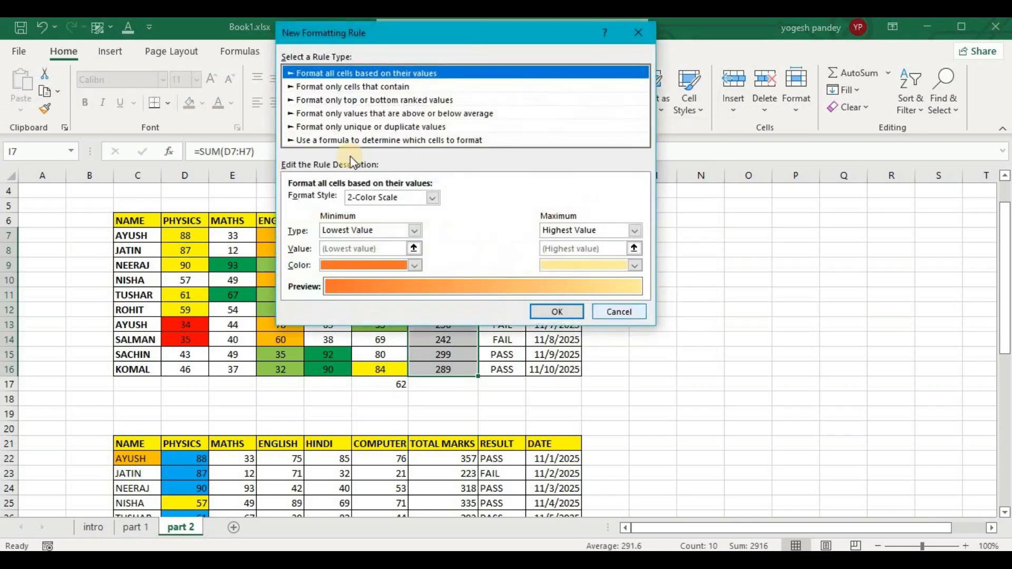
{"action": "left_click", "coordinate": [375, 127]}
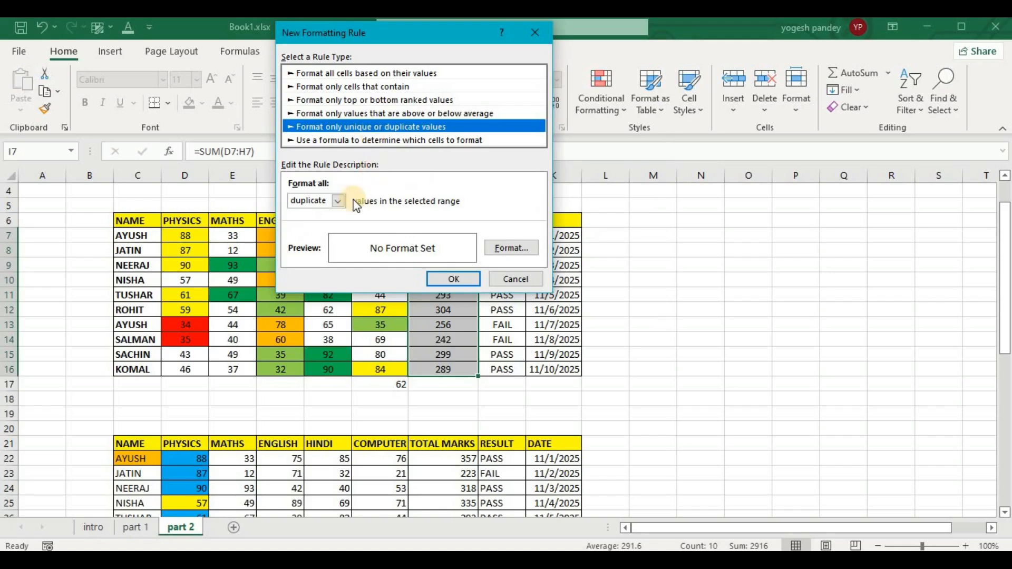
{"action": "left_click", "coordinate": [338, 201]}
{"action": "left_click", "coordinate": [324, 217]}
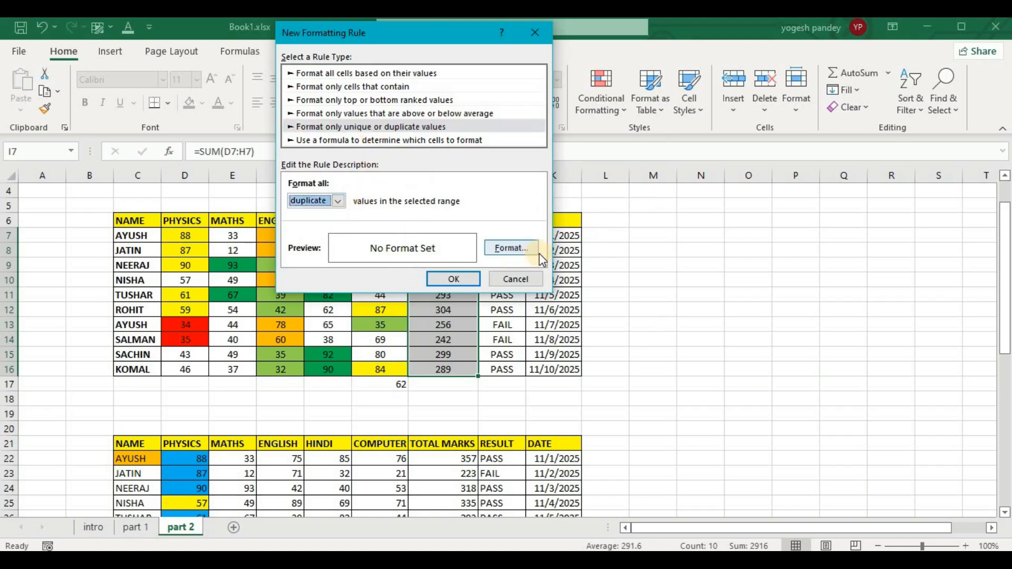
{"action": "left_click", "coordinate": [520, 247]}
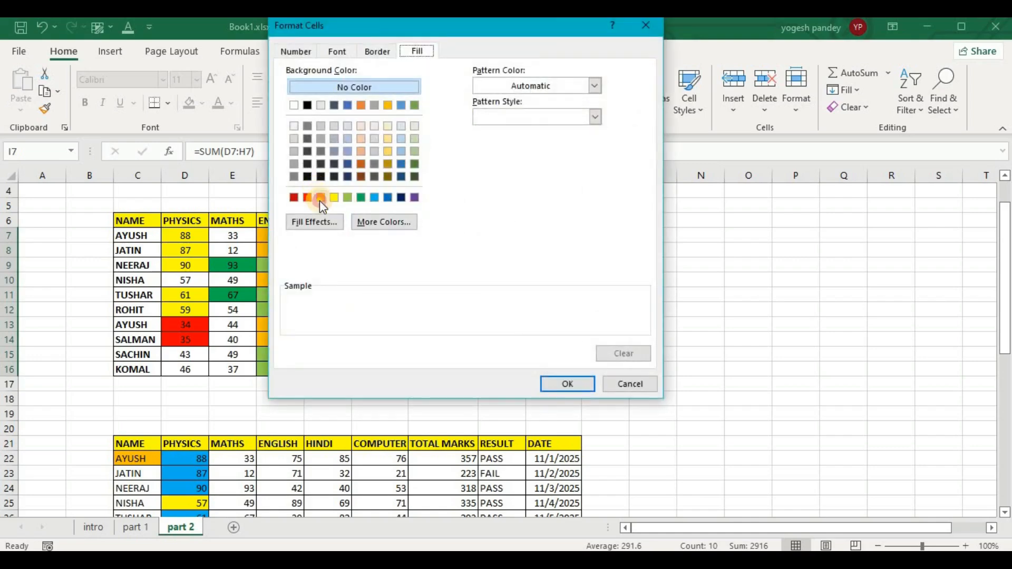
{"action": "left_click", "coordinate": [321, 198]}
{"action": "left_click", "coordinate": [553, 384]}
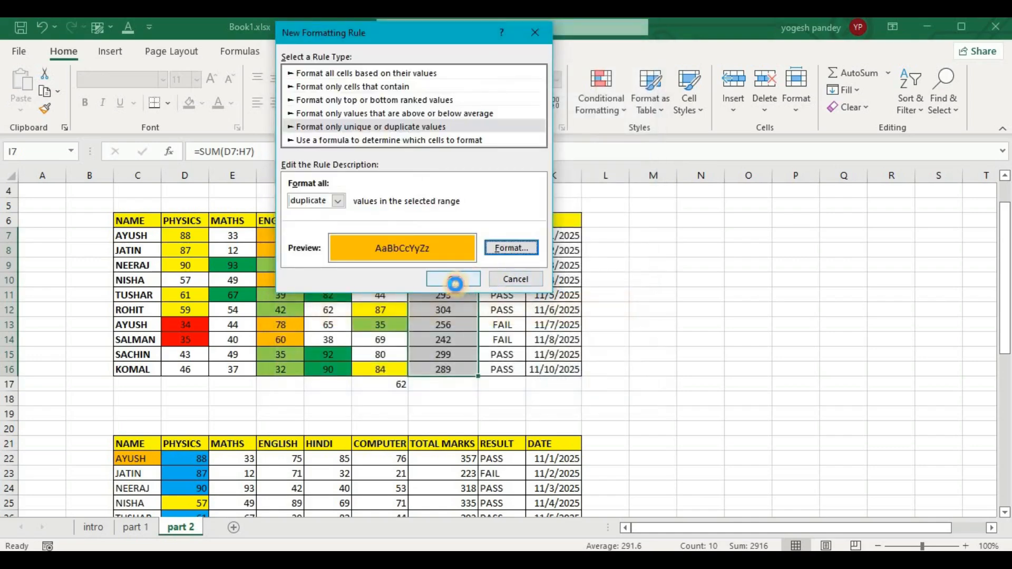
{"action": "left_click", "coordinate": [455, 284]}
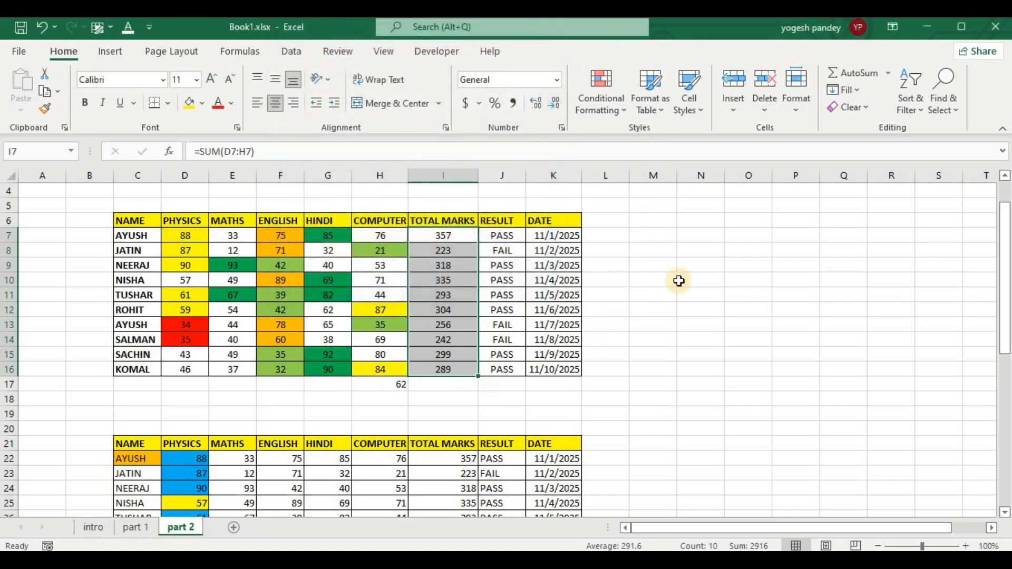
Set up a duplicate values formatting rule with a light gold background fill for the Name column cells C7:C17.
{"action": "left_click_drag", "start_coordinate": [137, 235], "coordinate": [142, 387]}
{"action": "left_click", "coordinate": [600, 108]}
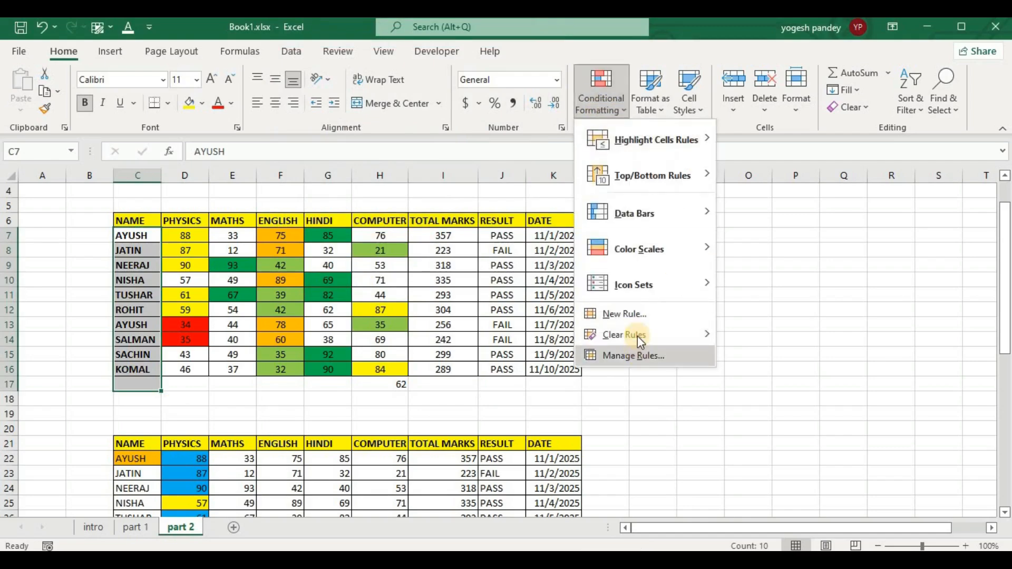
{"action": "left_click", "coordinate": [638, 315]}
{"action": "left_click", "coordinate": [284, 119]}
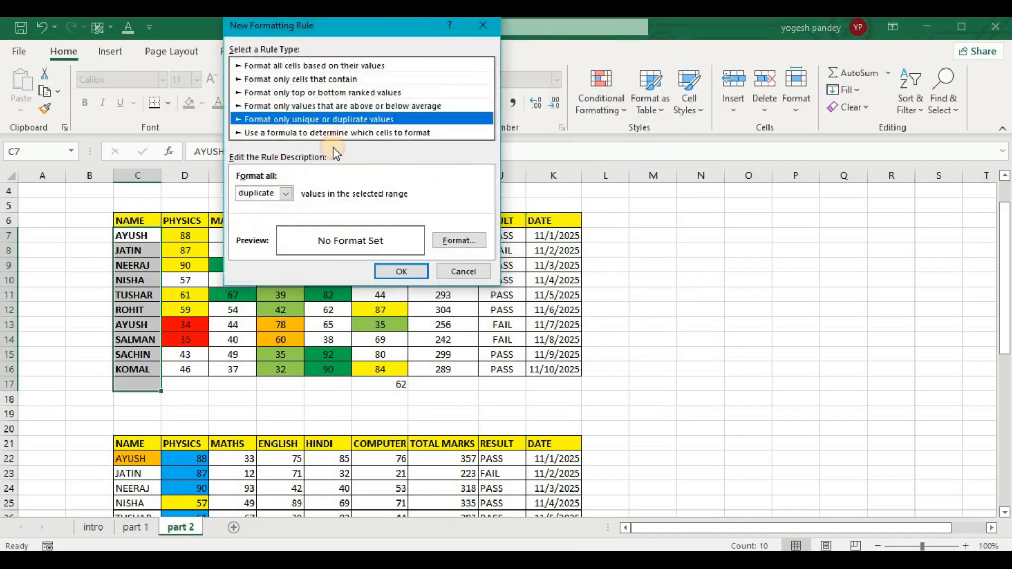
{"action": "left_click", "coordinate": [460, 241]}
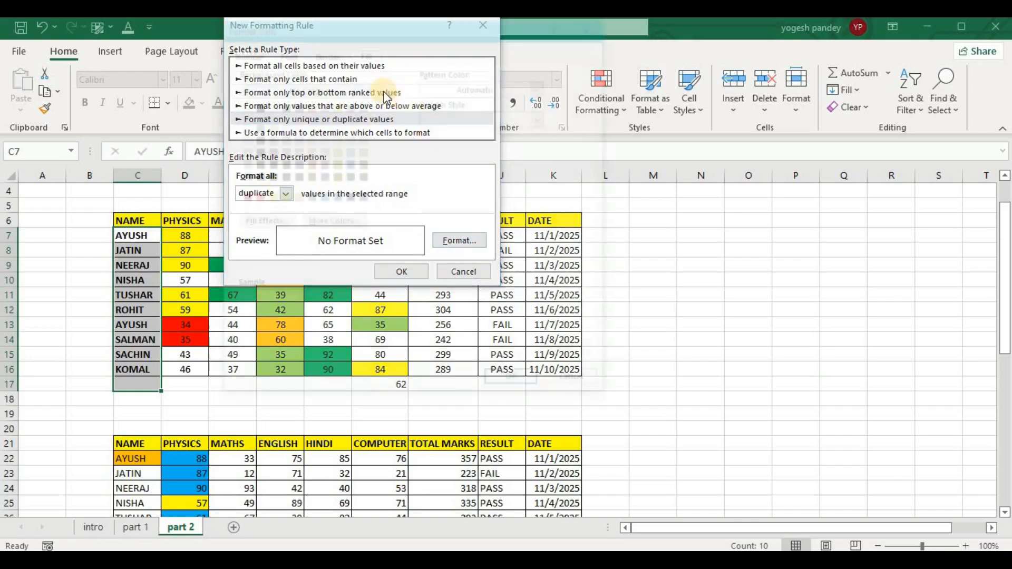
{"action": "left_click", "coordinate": [336, 126]}
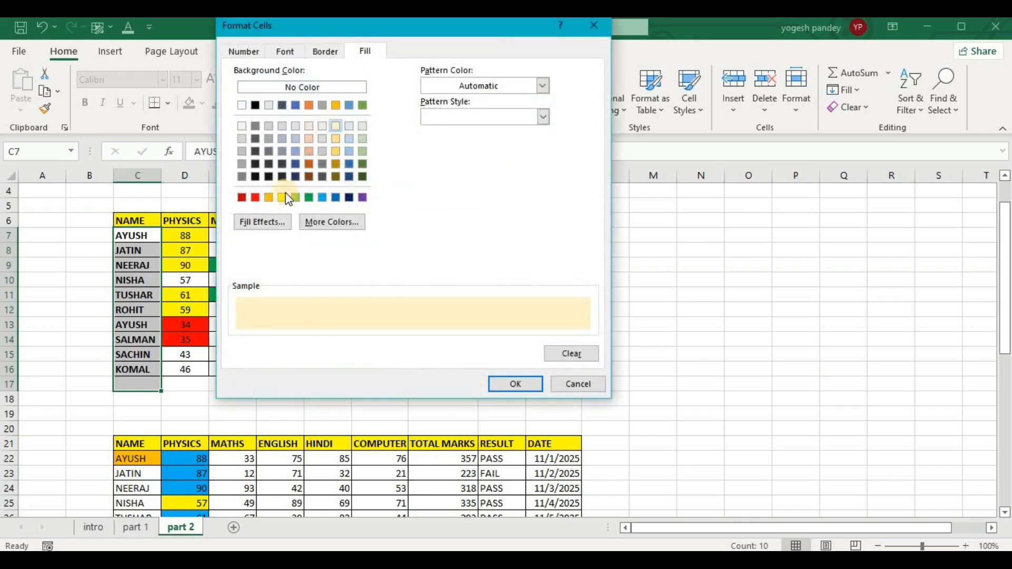
Add strikethrough and a green font color to the duplicate names rule's format and apply the rule.
{"action": "left_click", "coordinate": [289, 52]}
{"action": "left_click", "coordinate": [238, 205]}
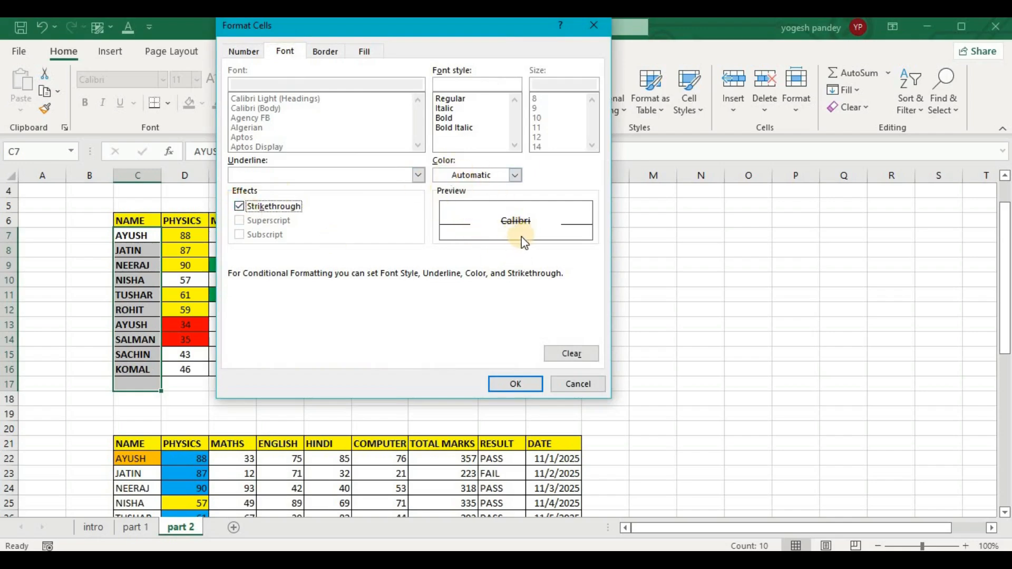
{"action": "left_click", "coordinate": [514, 176]}
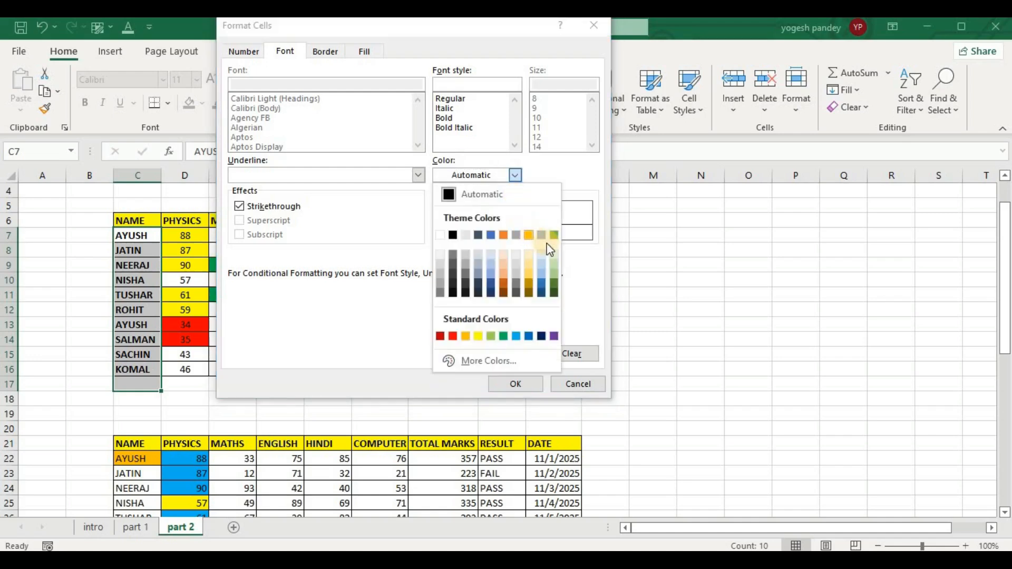
{"action": "left_click", "coordinate": [553, 235]}
{"action": "left_click", "coordinate": [517, 384]}
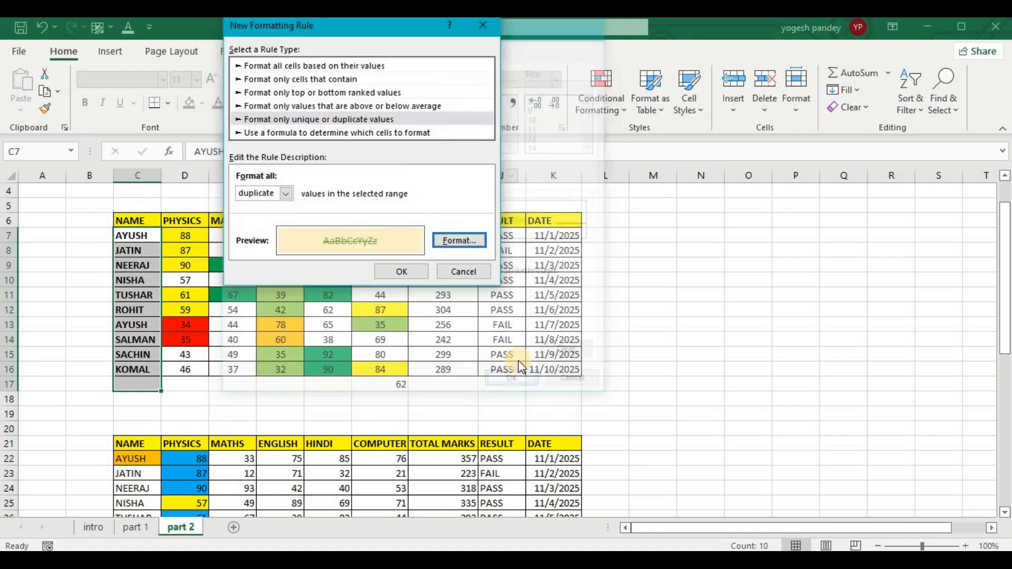
{"action": "left_click", "coordinate": [388, 272]}
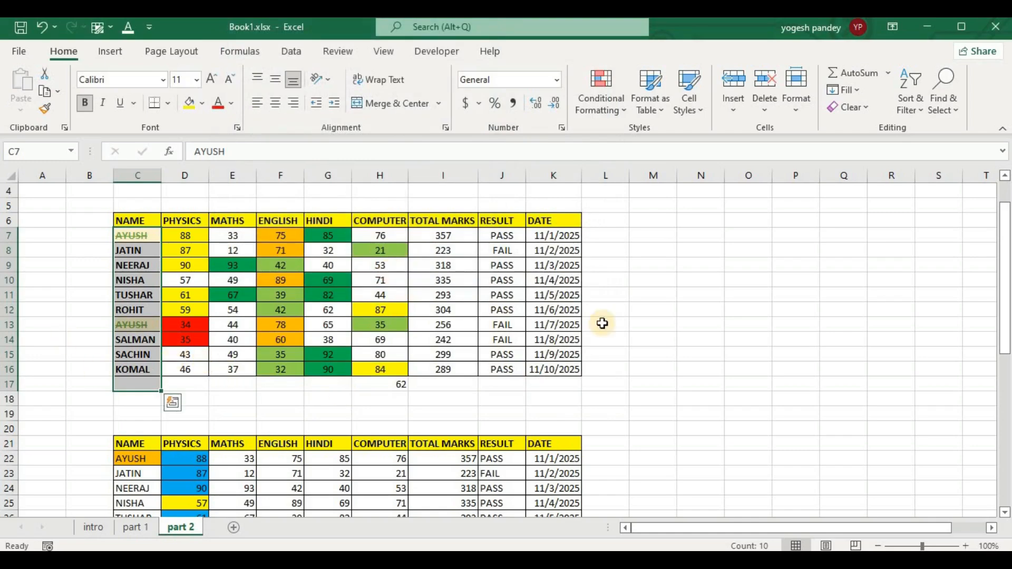
{"action": "left_click", "coordinate": [685, 210]}
{"action": "left_click", "coordinate": [613, 114]}
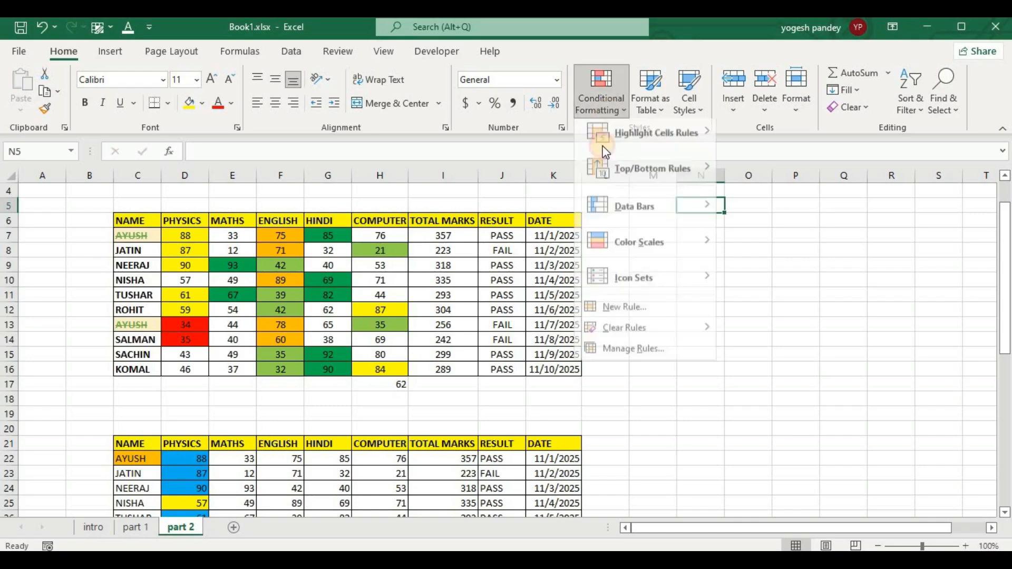
{"action": "left_click", "coordinate": [649, 313]}
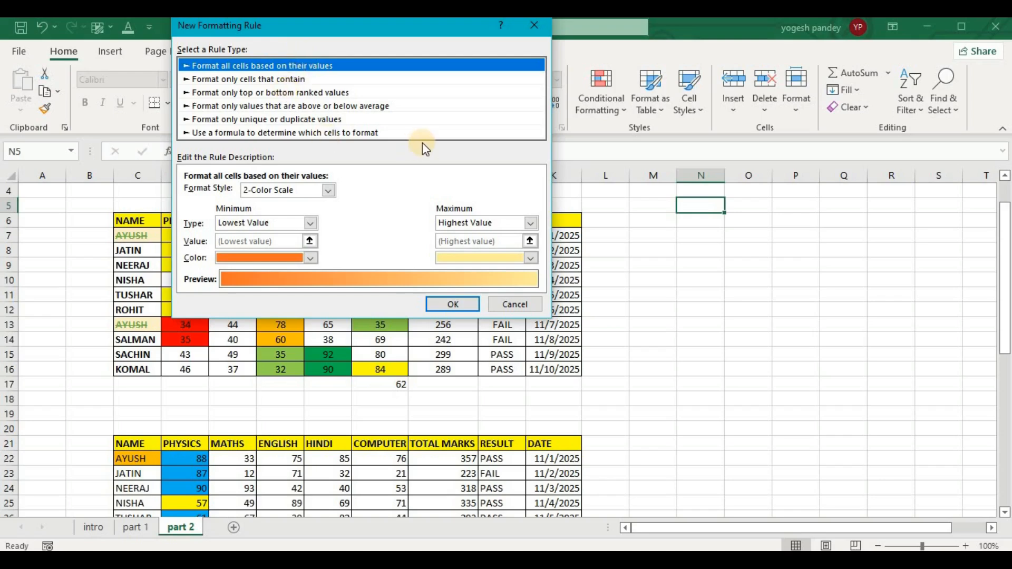
{"action": "left_click", "coordinate": [534, 25]}
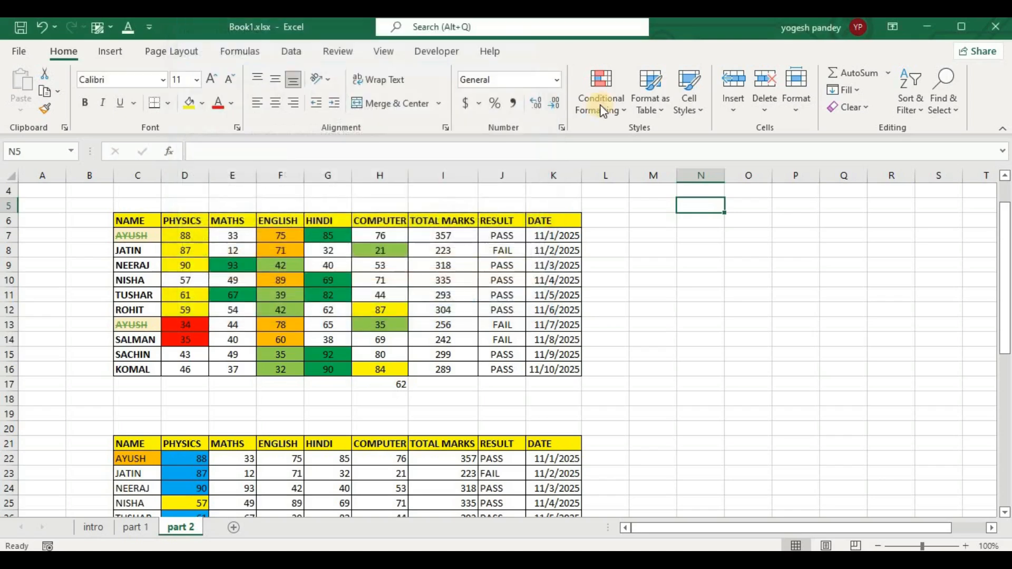
{"action": "left_click", "coordinate": [601, 100]}
{"action": "mouse_move", "coordinate": [652, 143]}
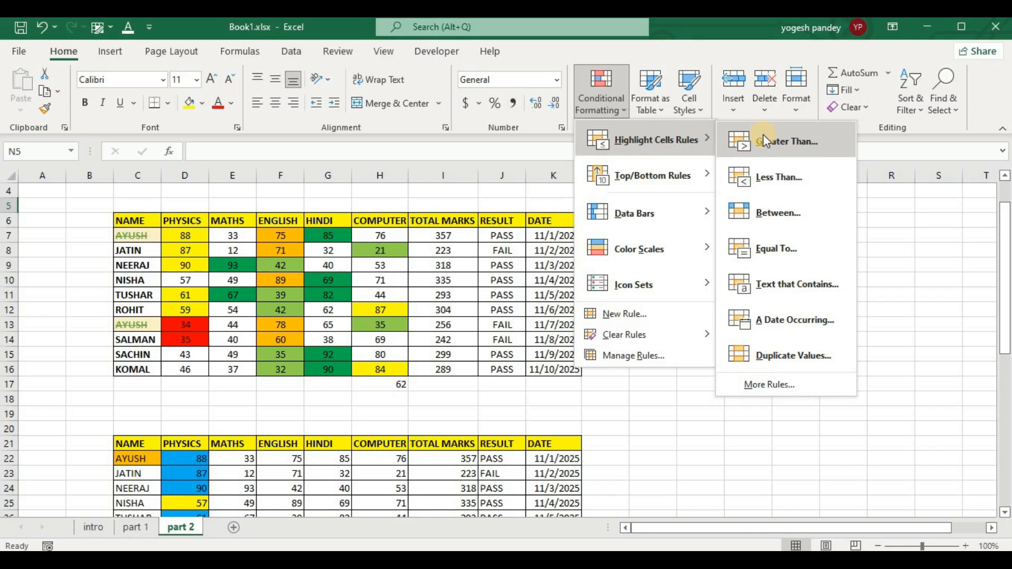
{"action": "left_click", "coordinate": [925, 270]}
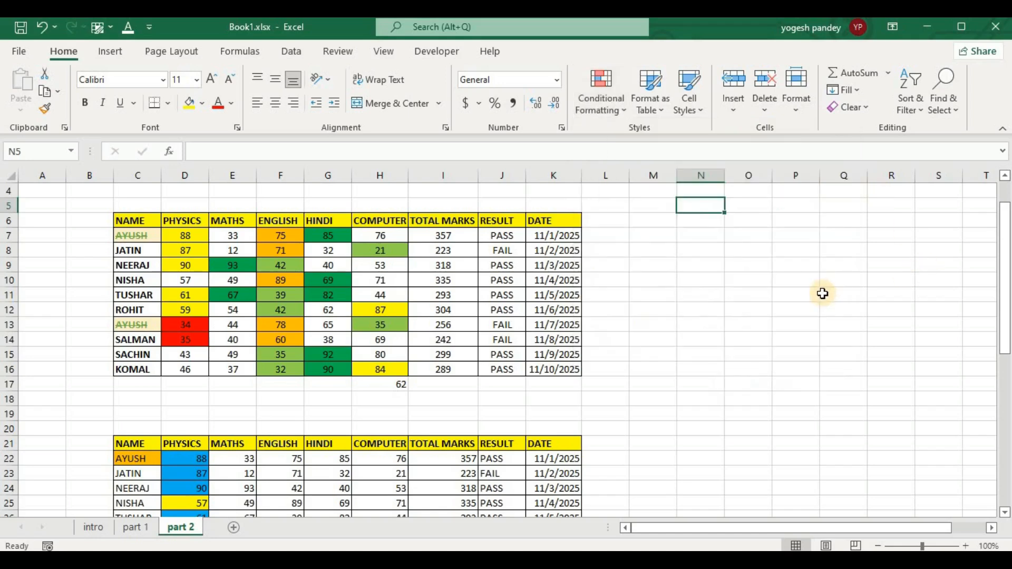